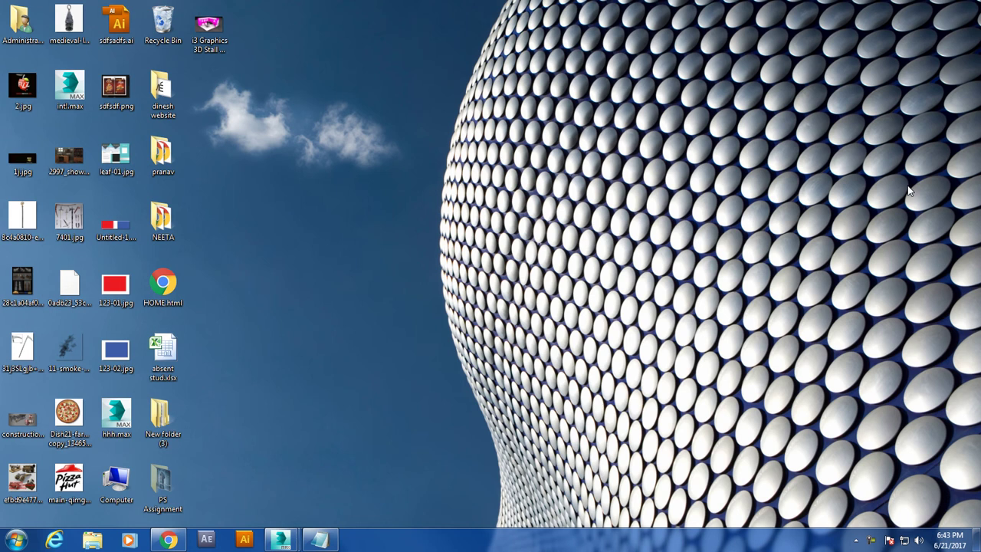
- Write 'In this tutorial we will Model and textue a stall design in 3dsmax. Lets get started..' in Notepad, then minimize it
{"action": "key", "text": "super+r"}
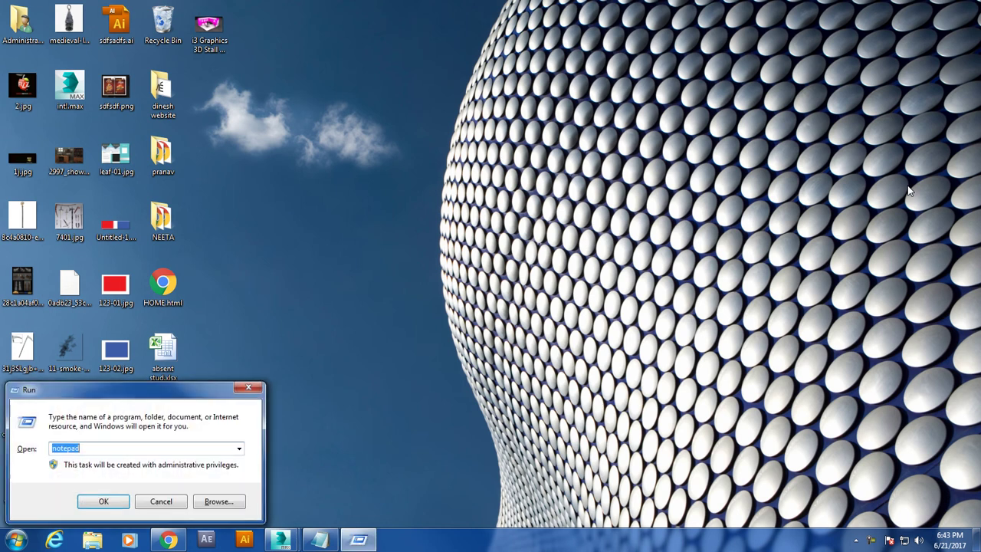
{"action": "key", "text": "Return"}
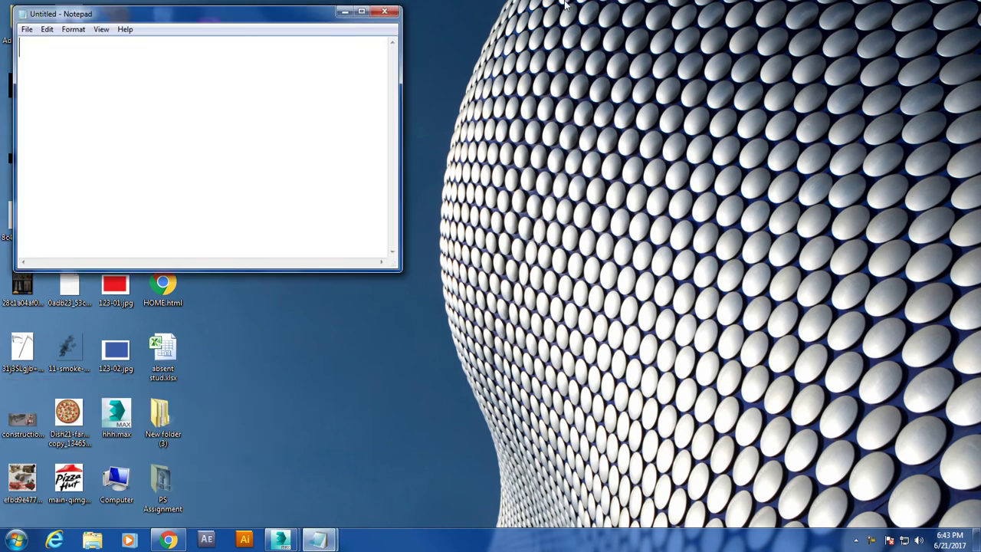
{"action": "left_click", "coordinate": [362, 13]}
{"action": "type", "text": "Lets get start"}
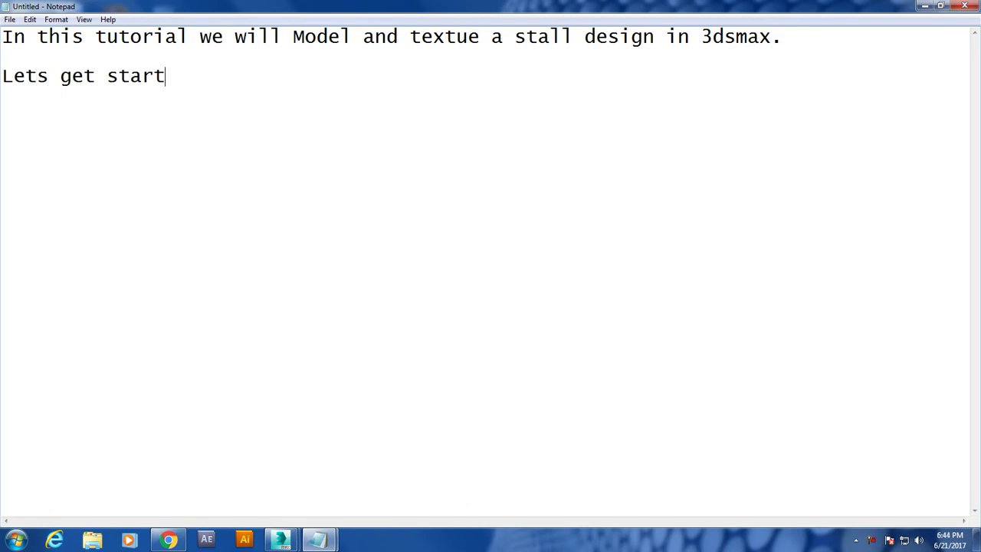
{"action": "type", "text": "ed.."}
{"action": "left_click", "coordinate": [940, 6]}
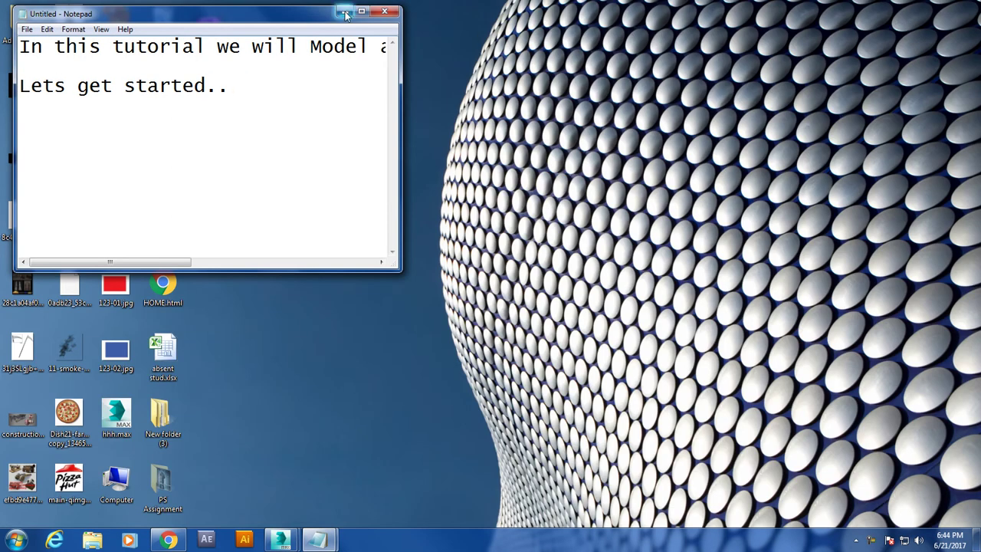
{"action": "left_click", "coordinate": [345, 14]}
{"action": "mouse_move", "coordinate": [281, 540]}
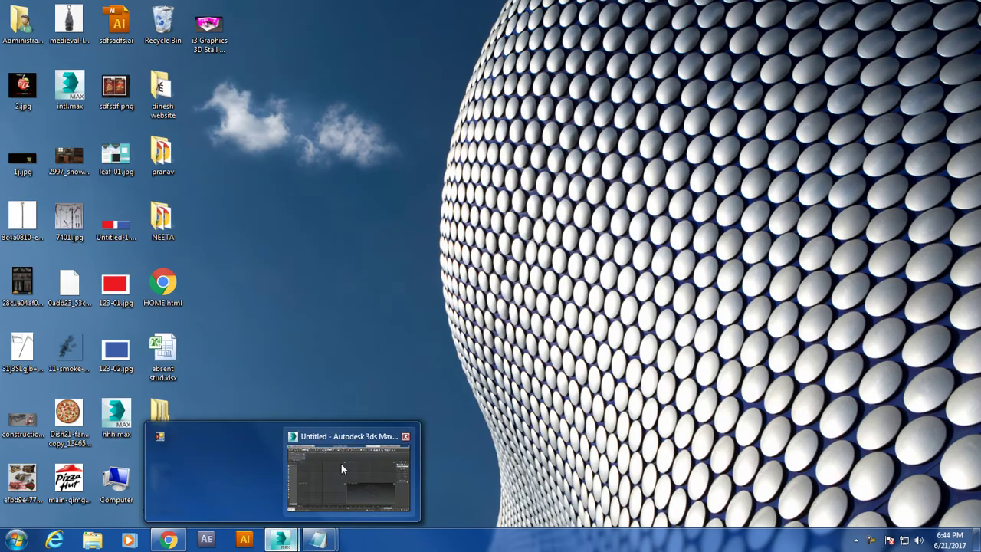
- Open the reference render '3D Stall Design (13).JPG' from the Desktop in 3ds Max's image viewer
{"action": "left_click", "coordinate": [342, 469]}
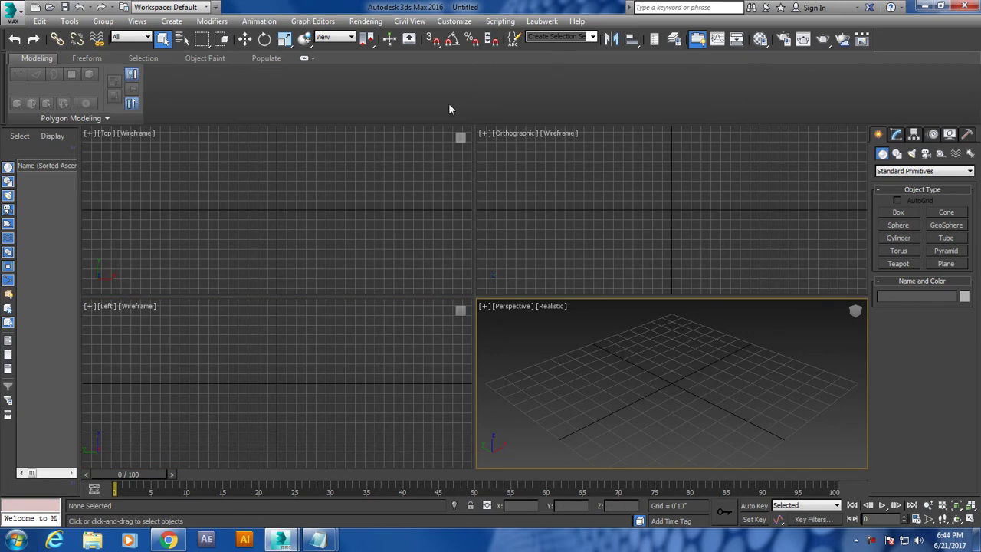
{"action": "left_click", "coordinate": [365, 20]}
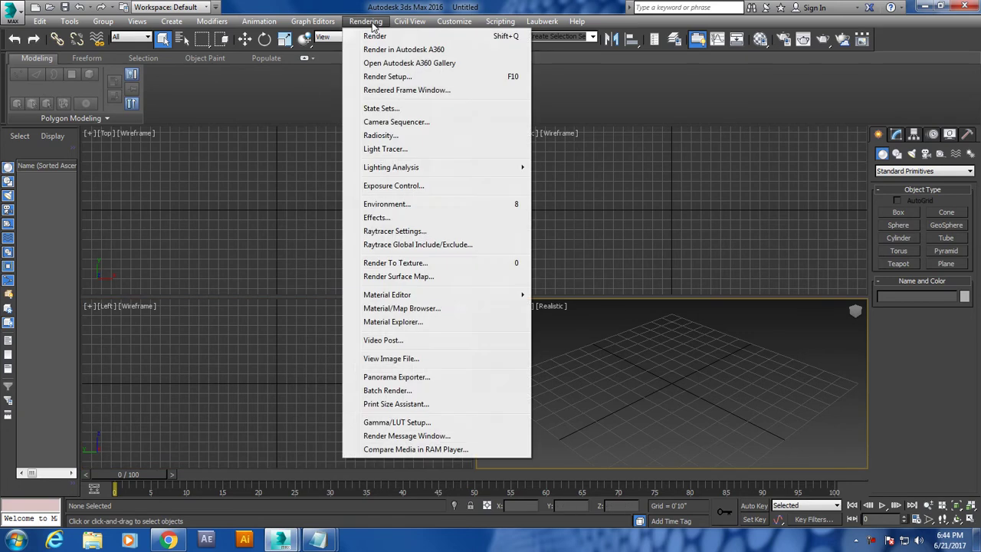
{"action": "left_click", "coordinate": [441, 358]}
{"action": "left_click", "coordinate": [43, 163]}
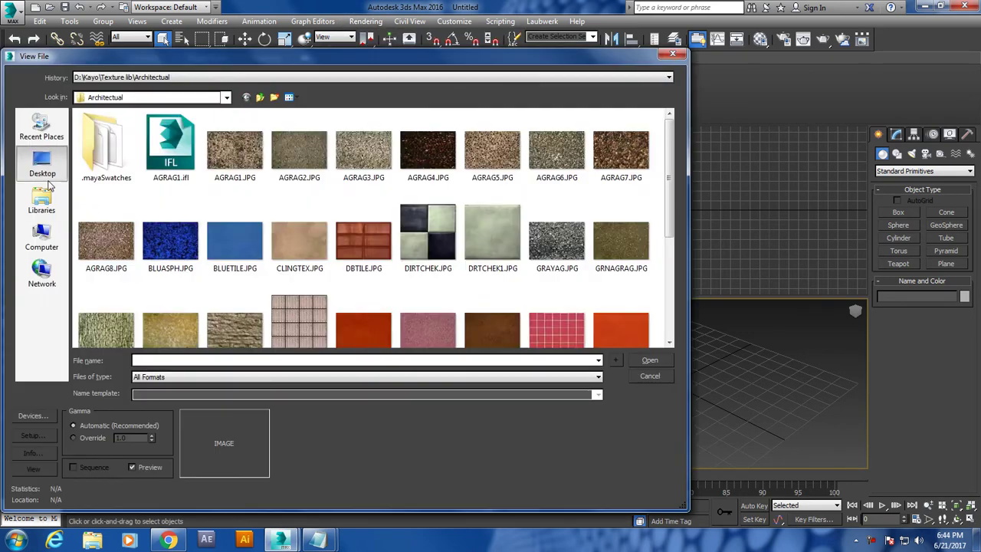
{"action": "left_click", "coordinate": [339, 186]}
{"action": "left_click", "coordinate": [449, 298]}
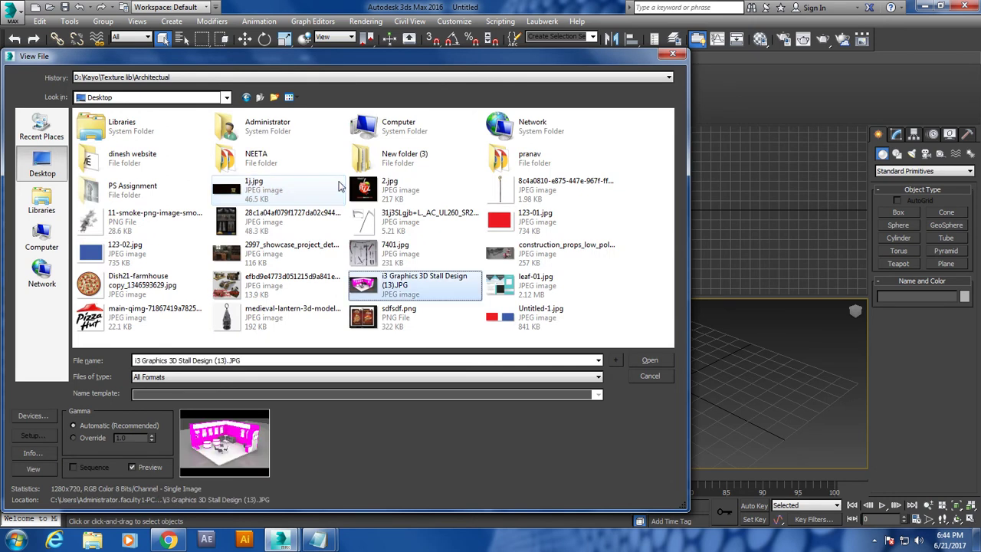
{"action": "double_click", "coordinate": [422, 284]}
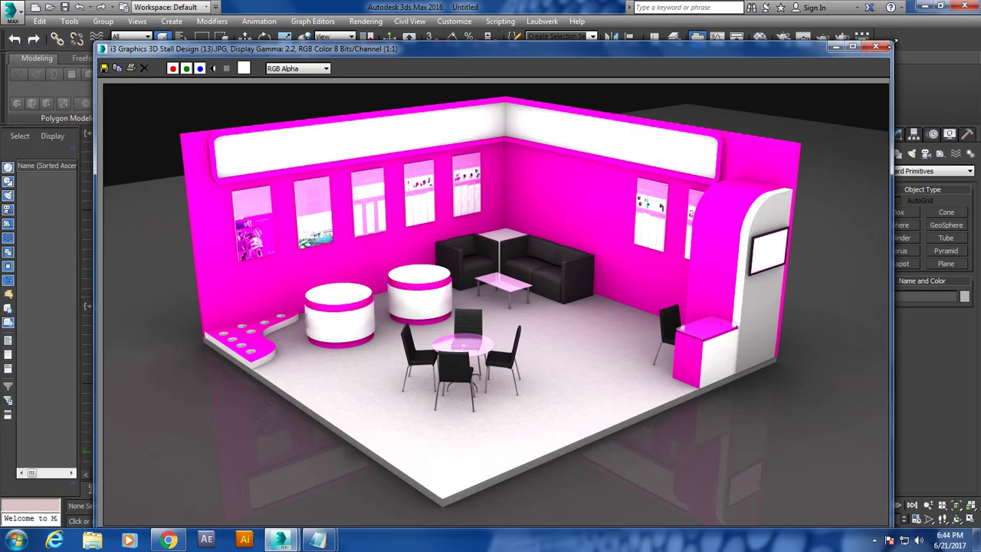
- Shrink the image viewer to the upper left and maximize and orbit the Perspective viewport
{"action": "left_click_drag", "start_coordinate": [890, 44], "coordinate": [678, 235]}
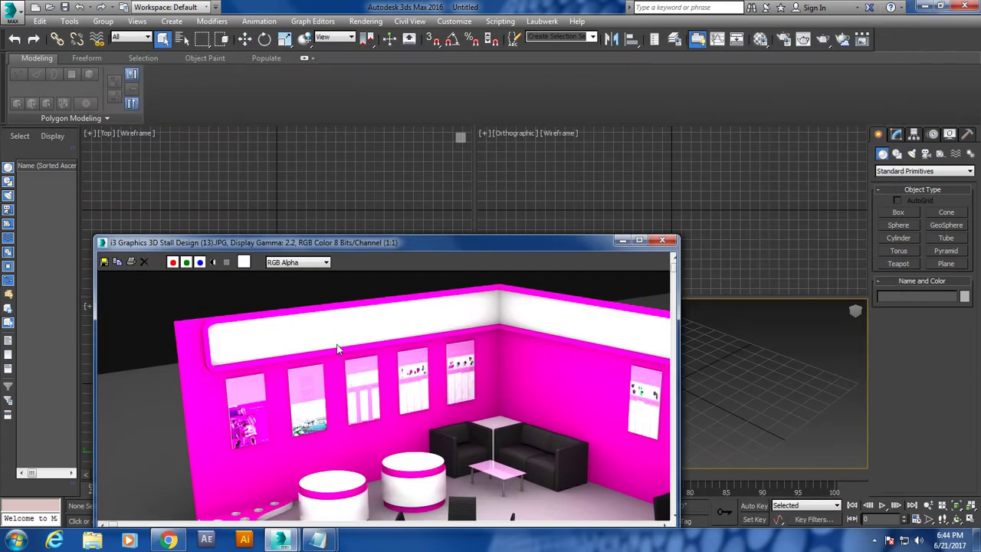
{"action": "scroll", "coordinate": [397, 344], "scroll_direction": "down", "scroll_amount": 1}
{"action": "left_click_drag", "start_coordinate": [400, 242], "coordinate": [277, 106]}
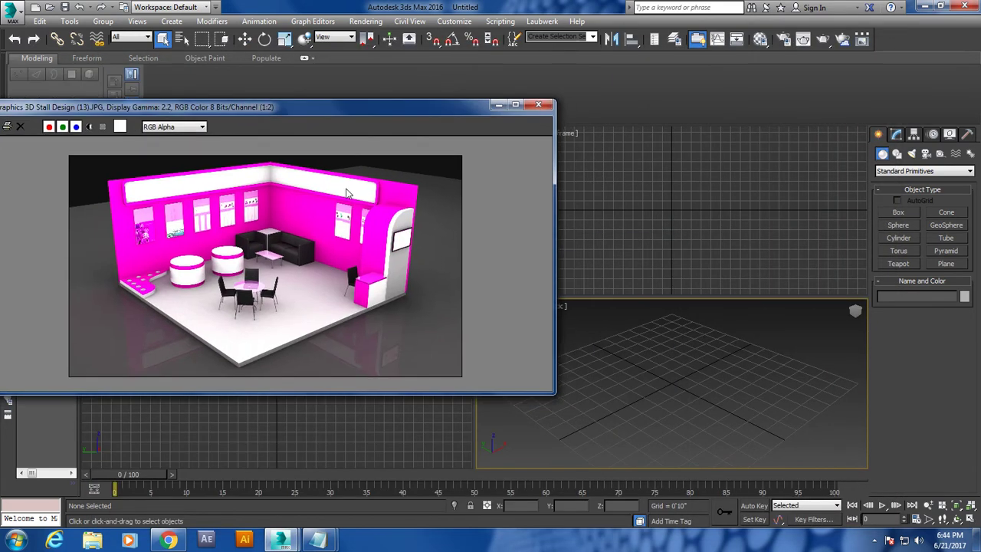
{"action": "left_click_drag", "start_coordinate": [551, 391], "coordinate": [367, 389]}
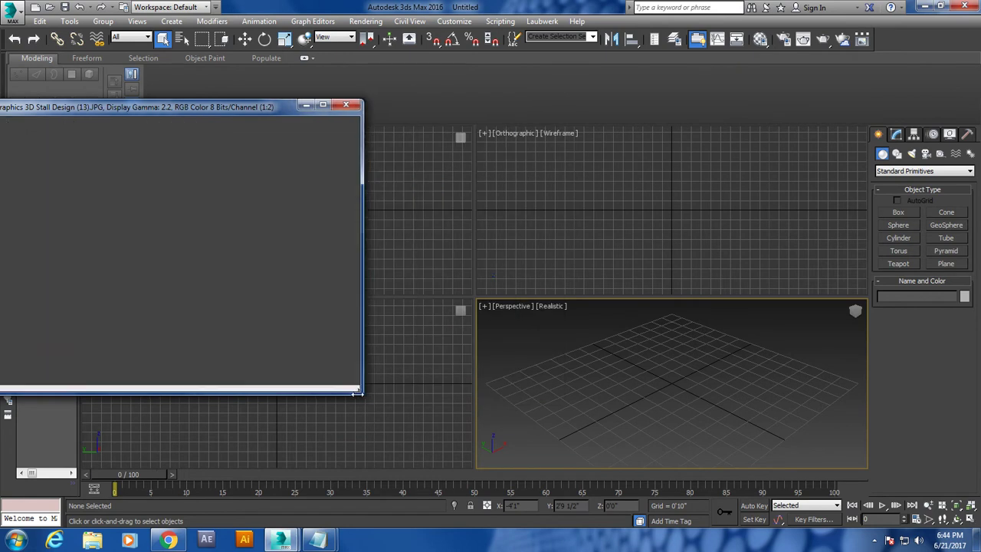
{"action": "key", "text": "alt+w"}
{"action": "mouse_move", "coordinate": [565, 399]}
{"action": "middle_mouse_down", "text": "alt"}
{"action": "mouse_move", "coordinate": [635, 357]}
{"action": "mouse_move", "coordinate": [661, 383]}
{"action": "middle_mouse_up", "text": "alt"}
{"action": "middle_click_drag", "start_coordinate": [535, 300], "coordinate": [505, 269], "text": "alt"}
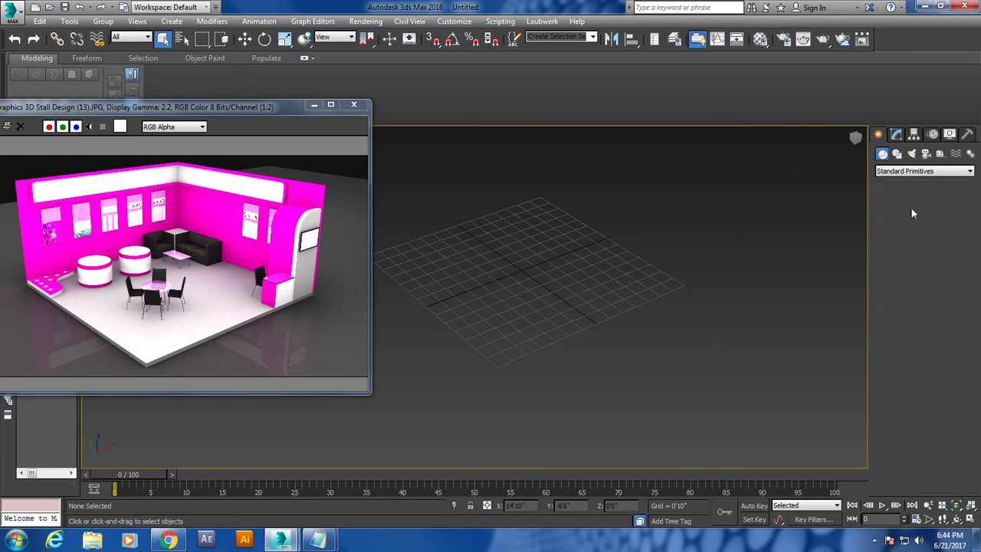
- Draw a thin floor box, Box001, across the grid and maximize the Top view
{"action": "left_click", "coordinate": [910, 211]}
{"action": "left_click_drag", "start_coordinate": [544, 165], "coordinate": [484, 491]}
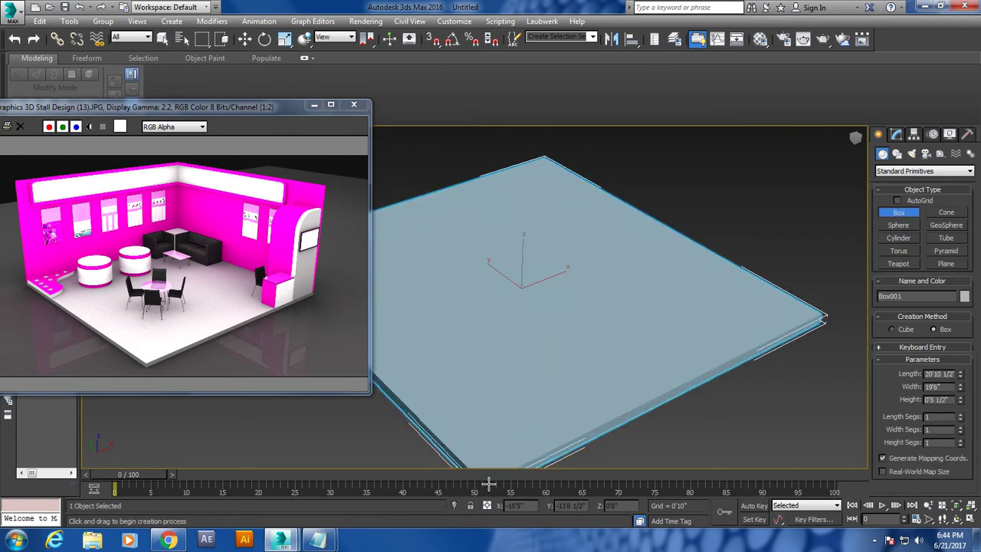
{"action": "left_click", "coordinate": [493, 491]}
{"action": "key", "text": "w"}
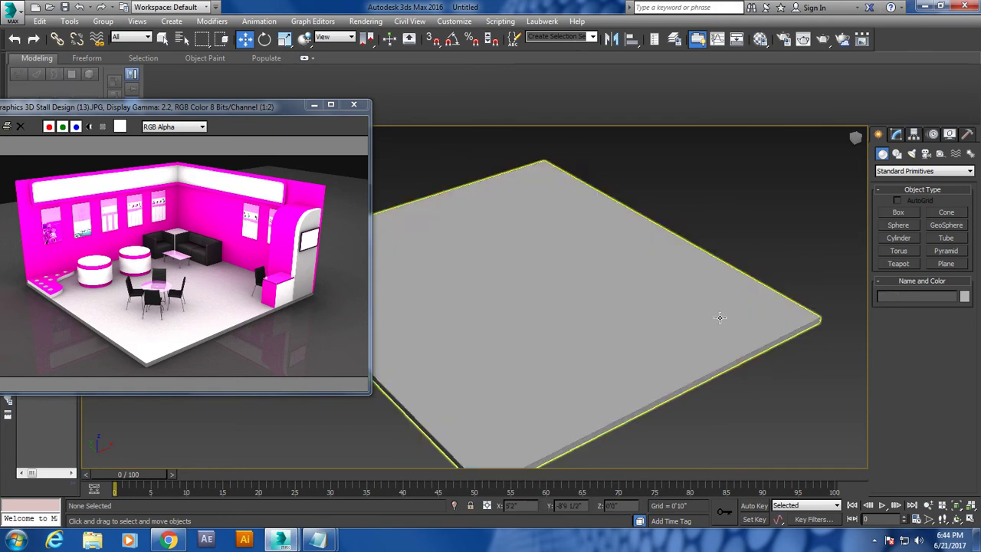
{"action": "key", "text": "alt+w"}
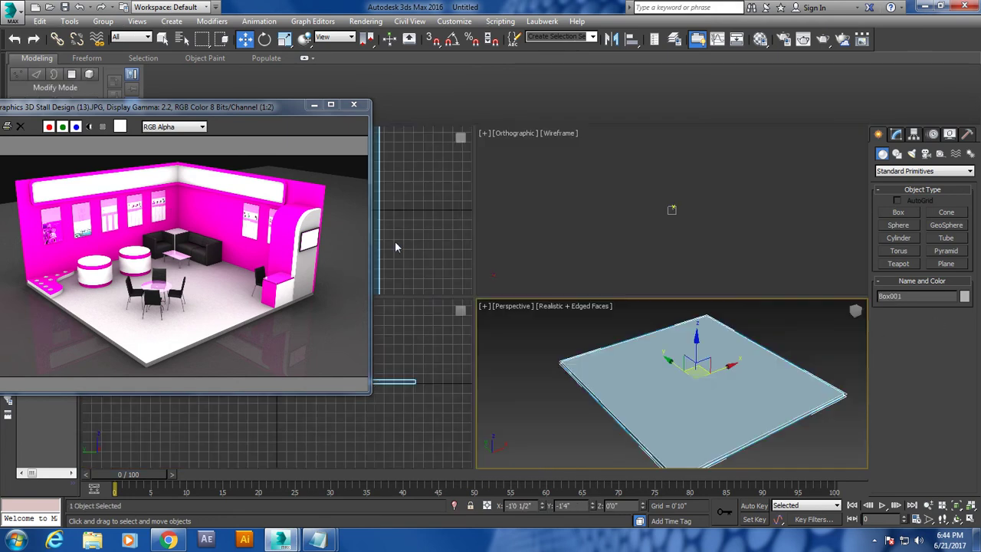
{"action": "key", "text": "alt+w"}
{"action": "scroll", "coordinate": [461, 252], "scroll_direction": "down", "scroll_amount": 4}
{"action": "scroll", "coordinate": [613, 272], "scroll_direction": "up", "scroll_amount": 2}
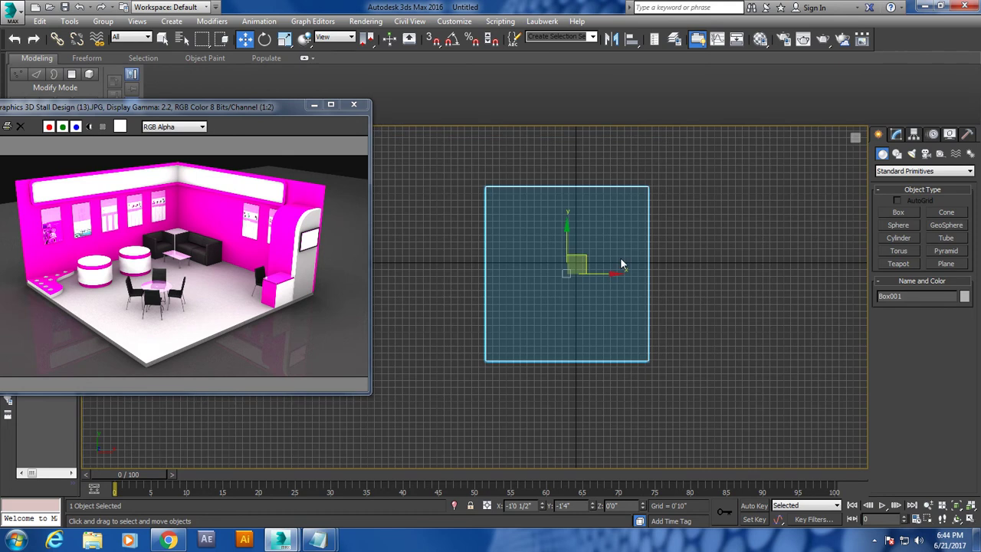
- Convert the floor to Editable Poly and move its right and top edge vertices outward
{"action": "right_click", "coordinate": [589, 244]}
{"action": "left_click", "coordinate": [780, 377]}
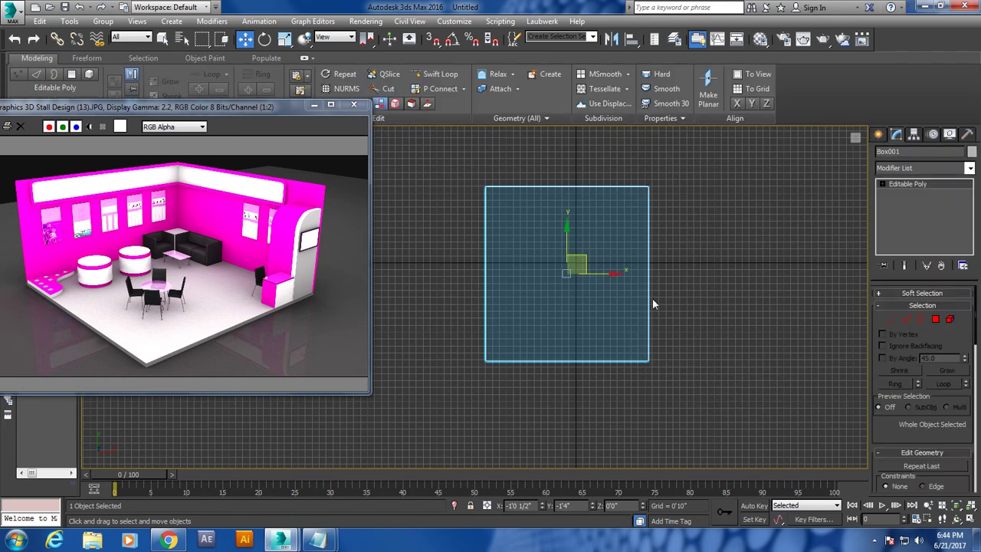
{"action": "key", "text": "1"}
{"action": "left_click_drag", "start_coordinate": [602, 164], "coordinate": [674, 375]}
{"action": "left_click_drag", "start_coordinate": [687, 269], "coordinate": [735, 272]}
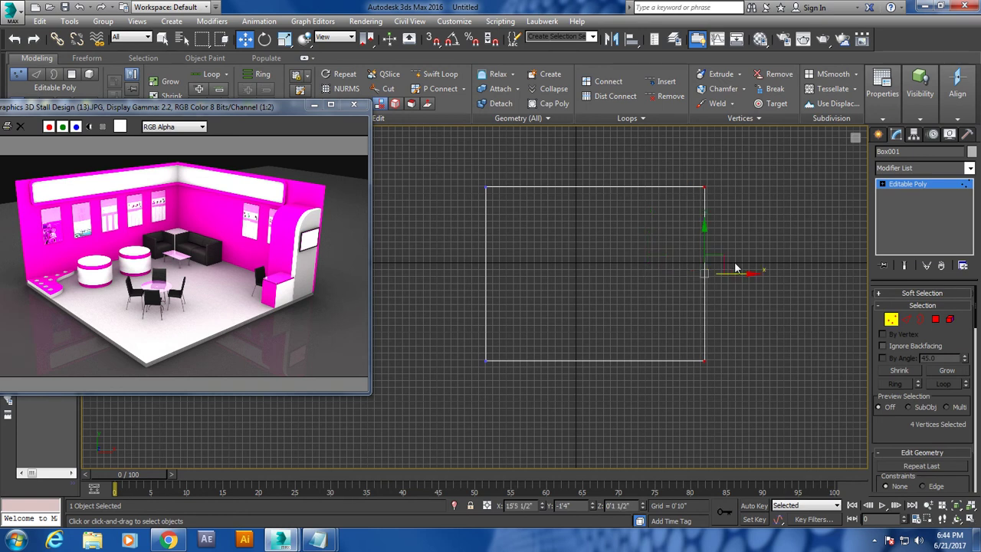
{"action": "left_click_drag", "start_coordinate": [453, 161], "coordinate": [720, 203]}
{"action": "left_click_drag", "start_coordinate": [595, 154], "coordinate": [594, 144]}
{"action": "left_click_drag", "start_coordinate": [681, 153], "coordinate": [743, 375]}
{"action": "left_click_drag", "start_coordinate": [746, 269], "coordinate": [755, 269]}
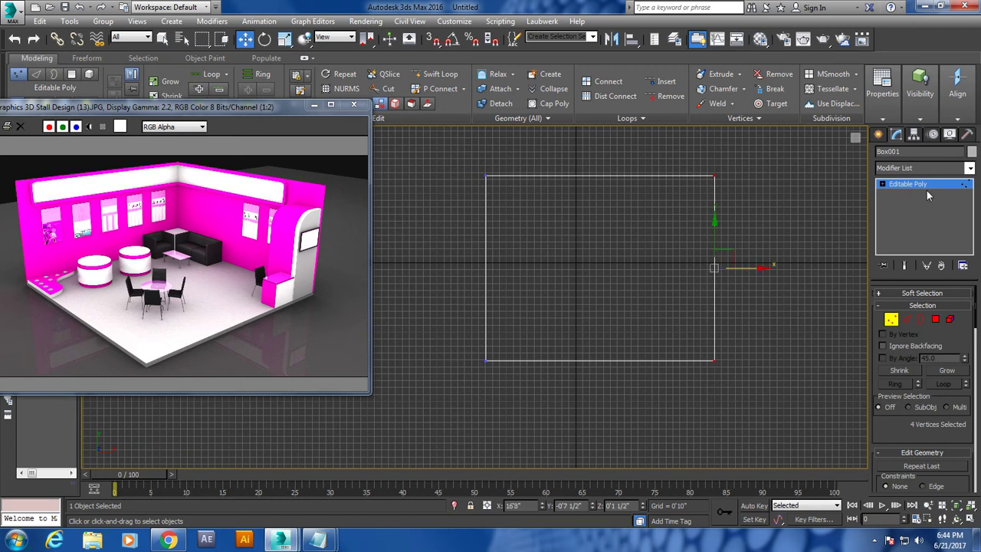
{"action": "left_click", "coordinate": [918, 184]}
{"action": "left_click", "coordinate": [879, 135]}
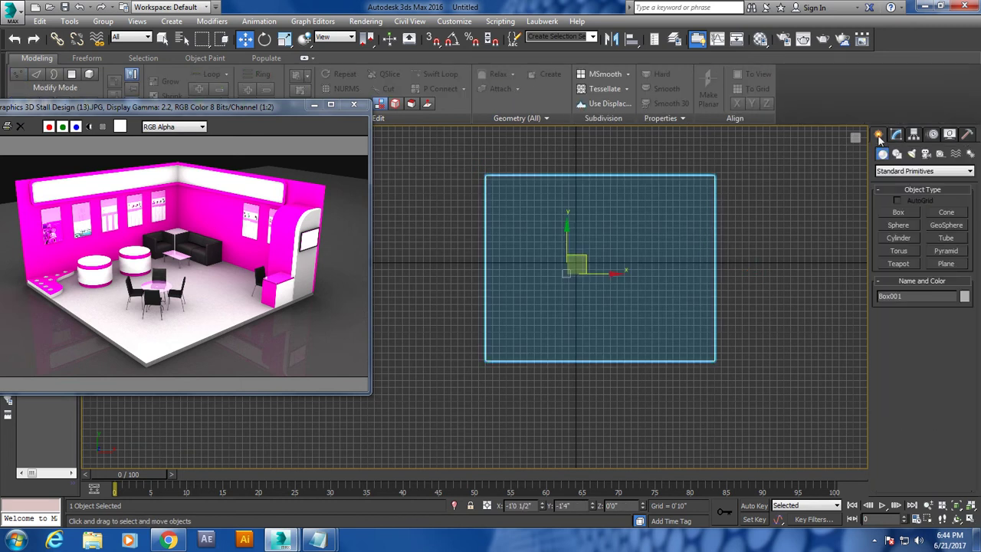
- Draw an L-shaped AEC Extended wall, Wall001, along the floor's top and right edges
{"action": "left_click", "coordinate": [912, 171]}
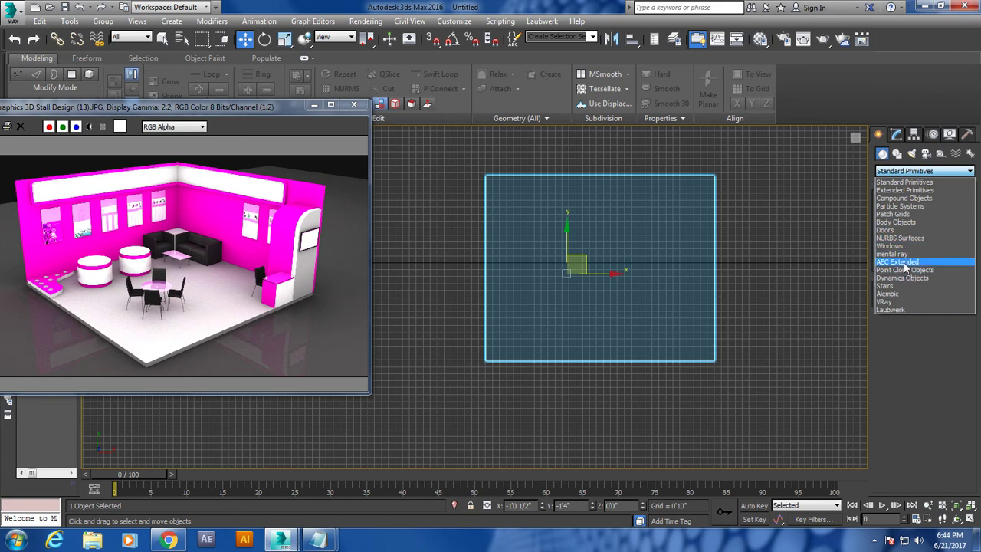
{"action": "left_click", "coordinate": [919, 261]}
{"action": "left_click", "coordinate": [898, 225]}
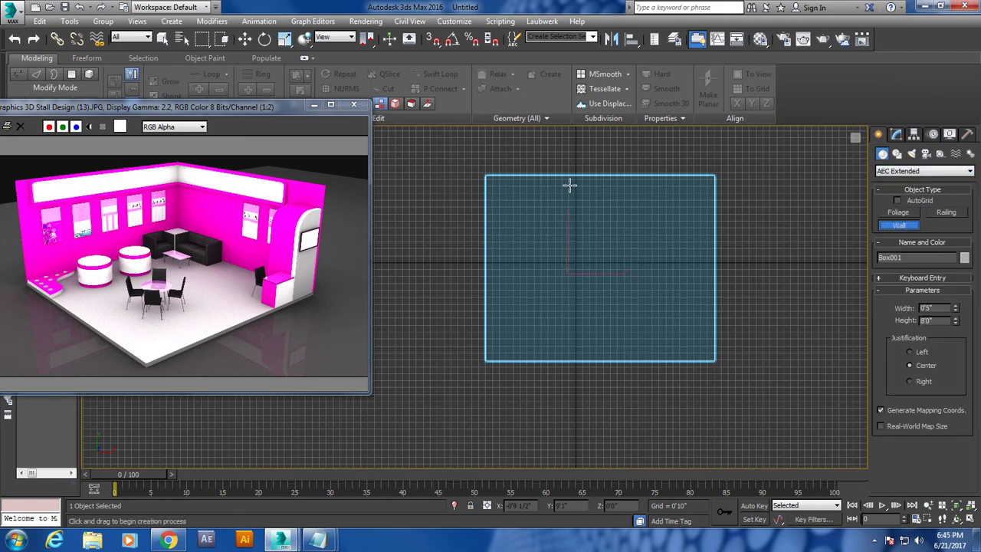
{"action": "left_click", "coordinate": [488, 178]}
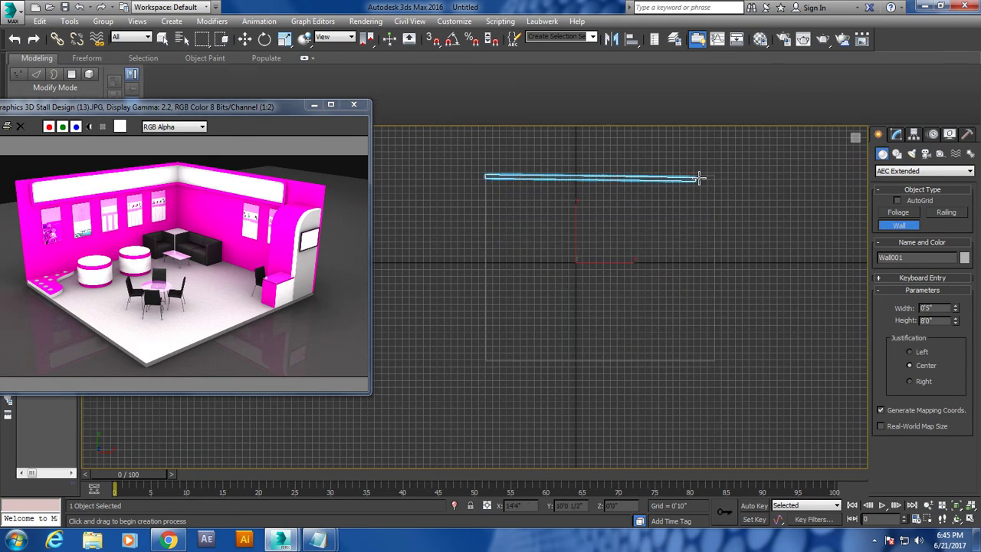
{"action": "left_click", "coordinate": [717, 176]}
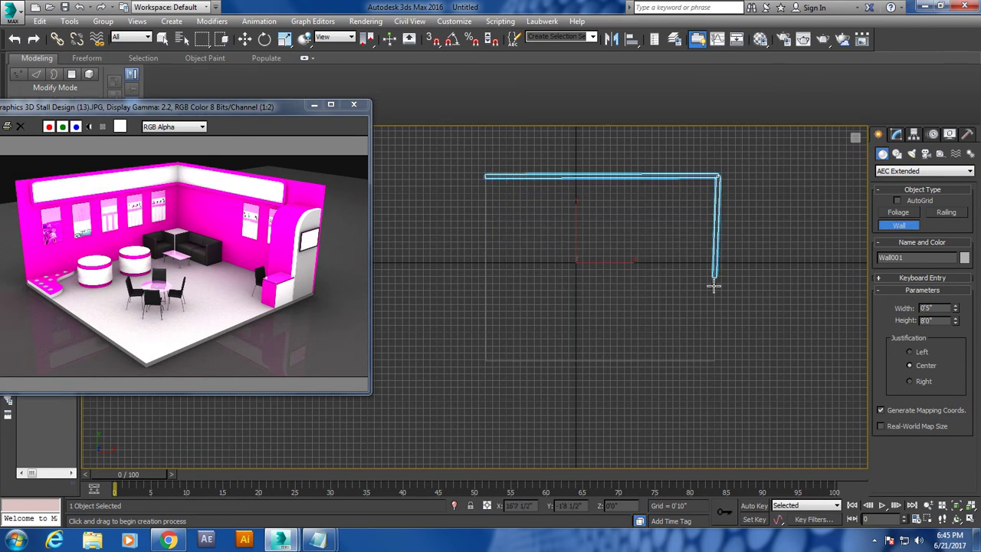
{"action": "right_click", "coordinate": [719, 361]}
{"action": "right_click", "coordinate": [723, 324]}
- Scale the wall along Z to about 133% of its height
{"action": "left_click", "coordinate": [741, 331]}
{"action": "key", "text": "alt+w"}
{"action": "key", "text": "alt+w"}
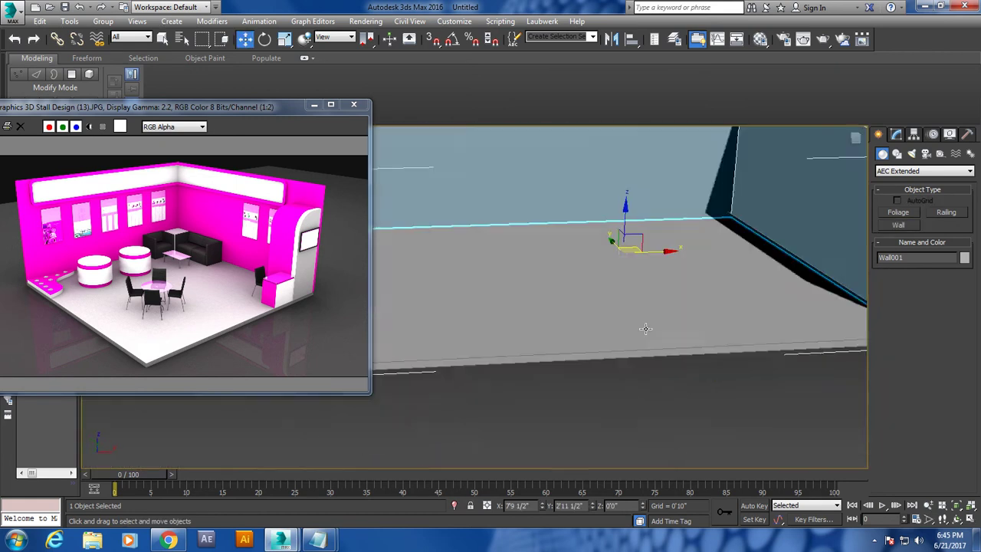
{"action": "scroll", "coordinate": [645, 328], "scroll_direction": "down", "scroll_amount": 2}
{"action": "scroll", "coordinate": [655, 334], "scroll_direction": "down", "scroll_amount": 2}
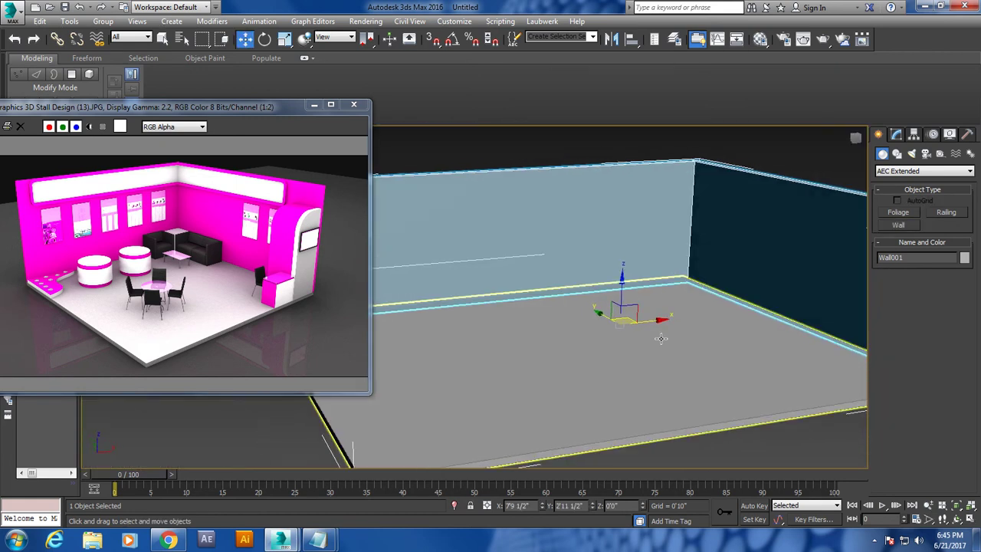
{"action": "key", "text": "r"}
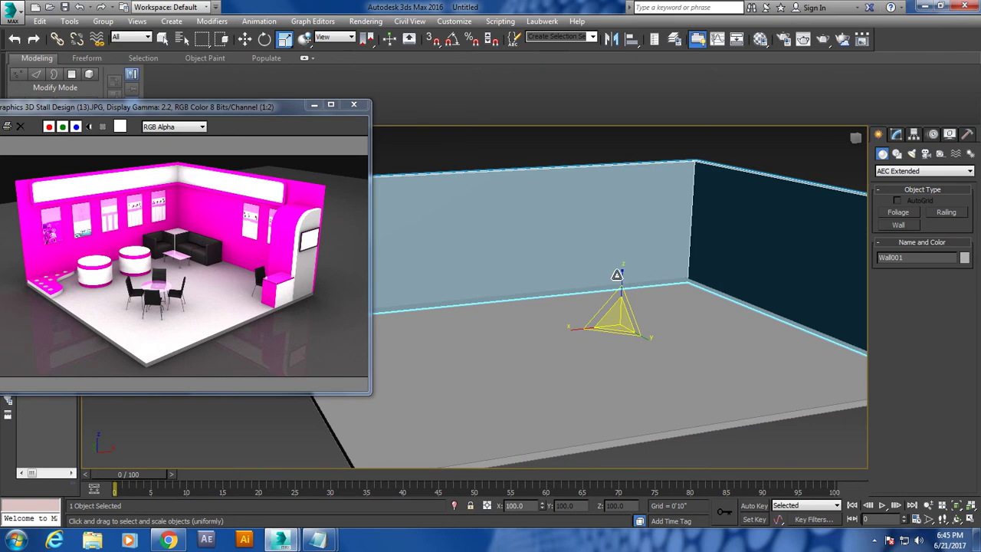
{"action": "left_click_drag", "start_coordinate": [617, 274], "coordinate": [627, 261]}
{"action": "mouse_move", "coordinate": [626, 262]}
{"action": "middle_mouse_down", "text": "alt"}
{"action": "mouse_move", "coordinate": [650, 258]}
{"action": "mouse_move", "coordinate": [650, 278]}
{"action": "mouse_move", "coordinate": [678, 283]}
{"action": "mouse_move", "coordinate": [713, 261]}
{"action": "middle_mouse_up", "text": "alt"}
- Maximize the Front view, zoom to frame the walls, and deselect the wall
{"action": "key", "text": "alt+w"}
{"action": "middle_click_drag", "start_coordinate": [728, 229], "coordinate": [700, 236], "text": "alt"}
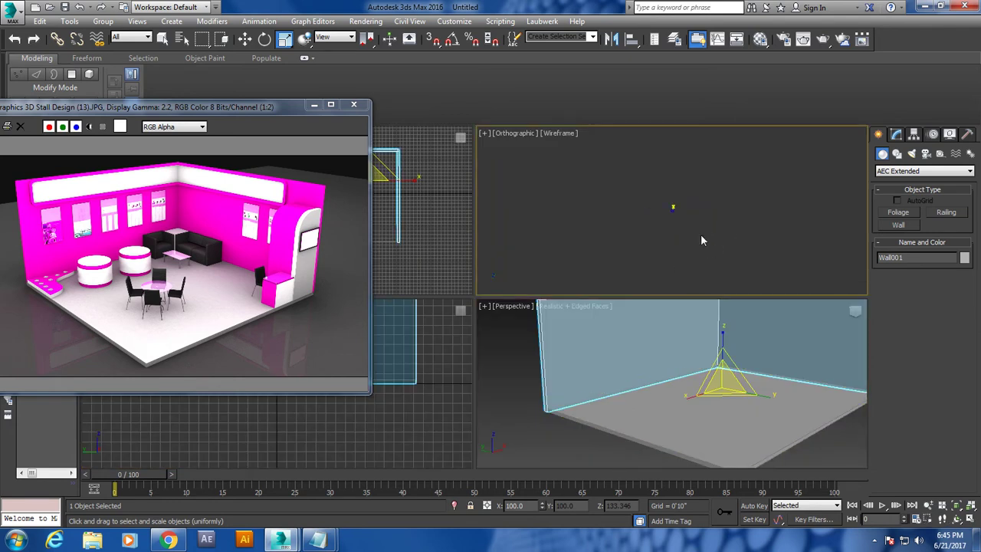
{"action": "key", "text": "alt+w"}
{"action": "scroll", "coordinate": [535, 250], "scroll_direction": "up", "scroll_amount": 5}
{"action": "scroll", "coordinate": [532, 322], "scroll_direction": "up", "scroll_amount": 2}
{"action": "scroll", "coordinate": [704, 313], "scroll_direction": "down", "scroll_amount": 4}
{"action": "key", "text": "w"}
{"action": "left_click", "coordinate": [688, 308]}
{"action": "scroll", "coordinate": [675, 283], "scroll_direction": "up", "scroll_amount": 2}
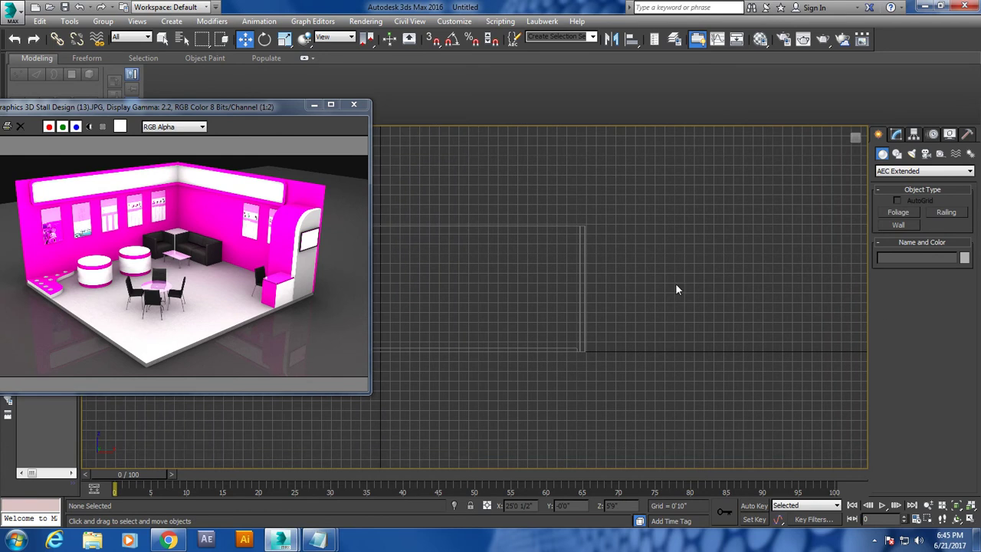
- Draw a closed Line outline with a slanted top edge beside the wall end
{"action": "left_click", "coordinate": [904, 154]}
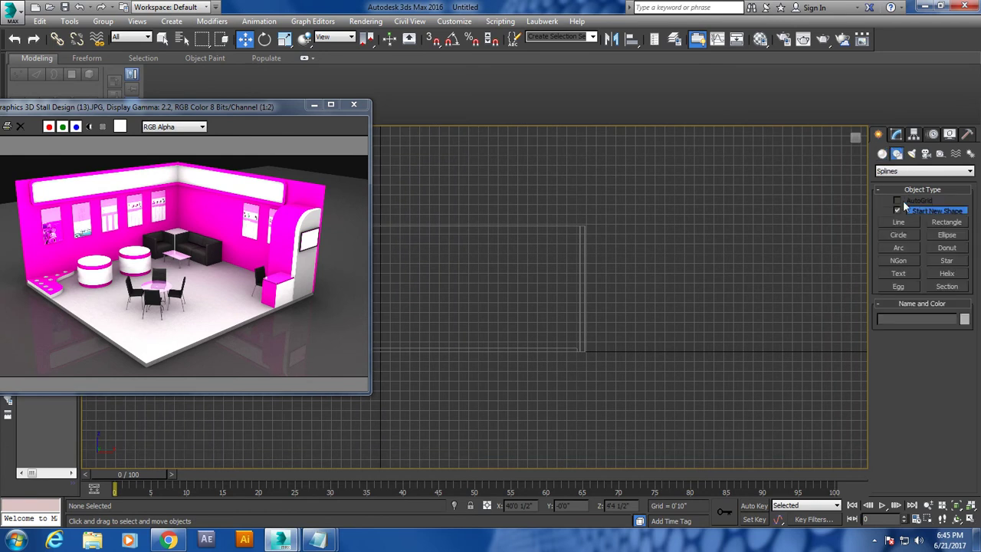
{"action": "scroll", "coordinate": [648, 268], "scroll_direction": "up", "scroll_amount": 2}
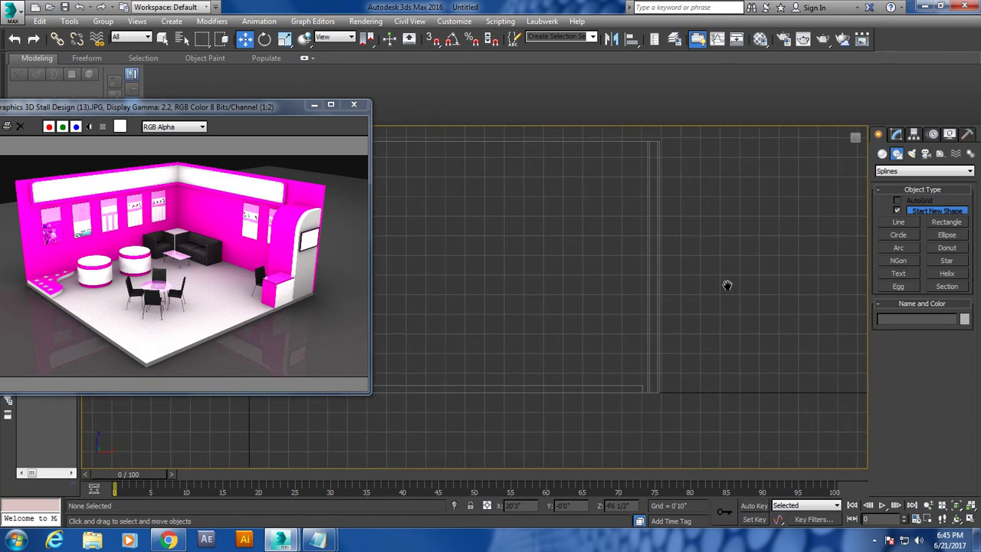
{"action": "left_click", "coordinate": [896, 222]}
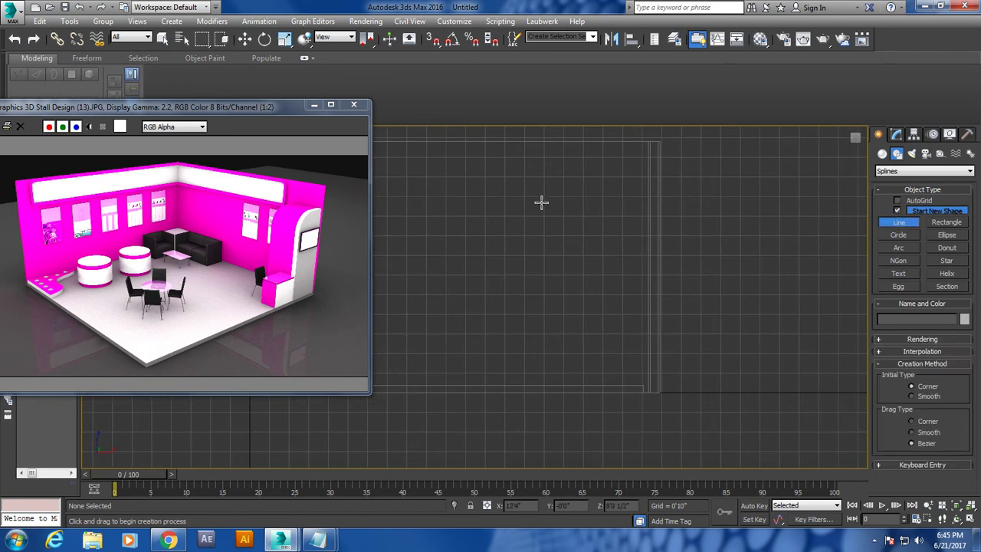
{"action": "left_click", "coordinate": [648, 197]}
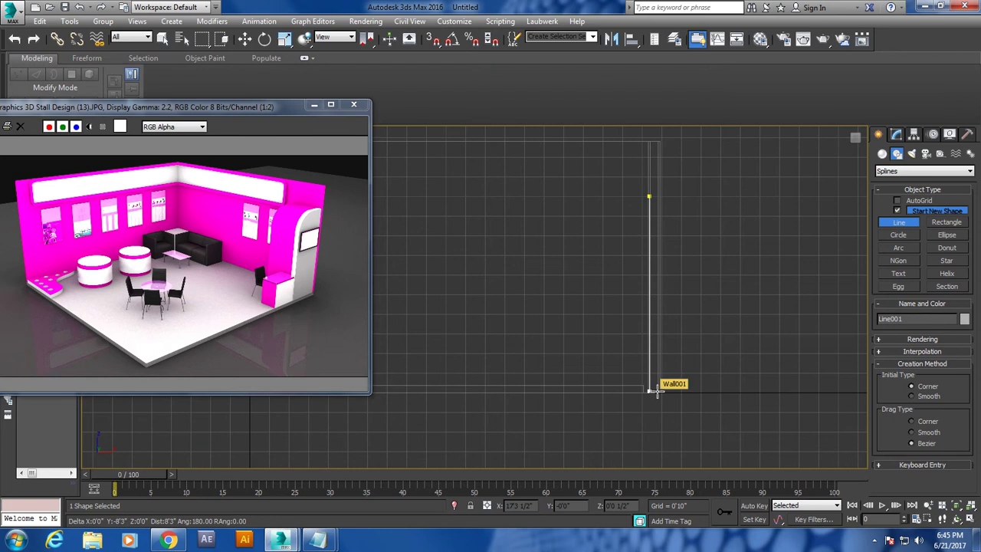
{"action": "left_click", "coordinate": [651, 391]}
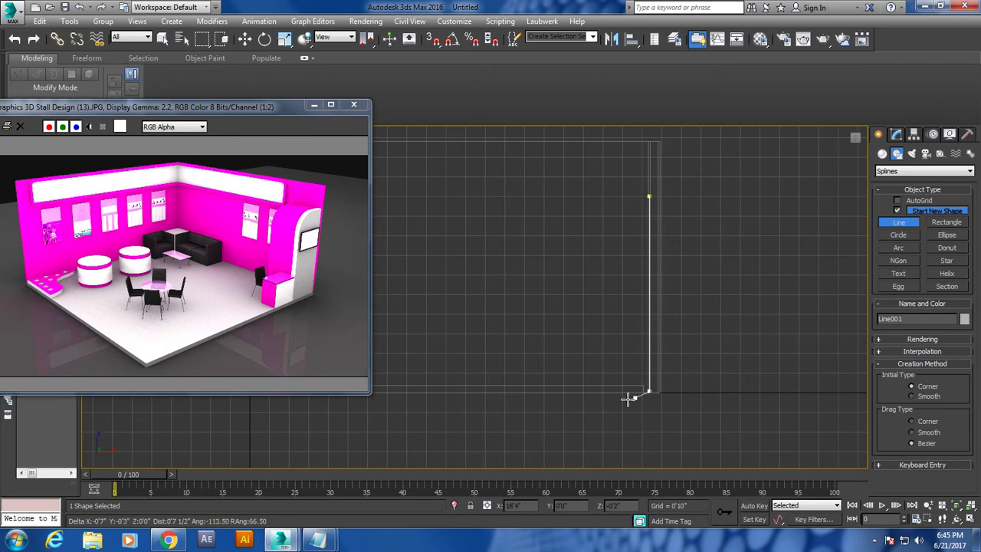
{"action": "left_click", "coordinate": [584, 392]}
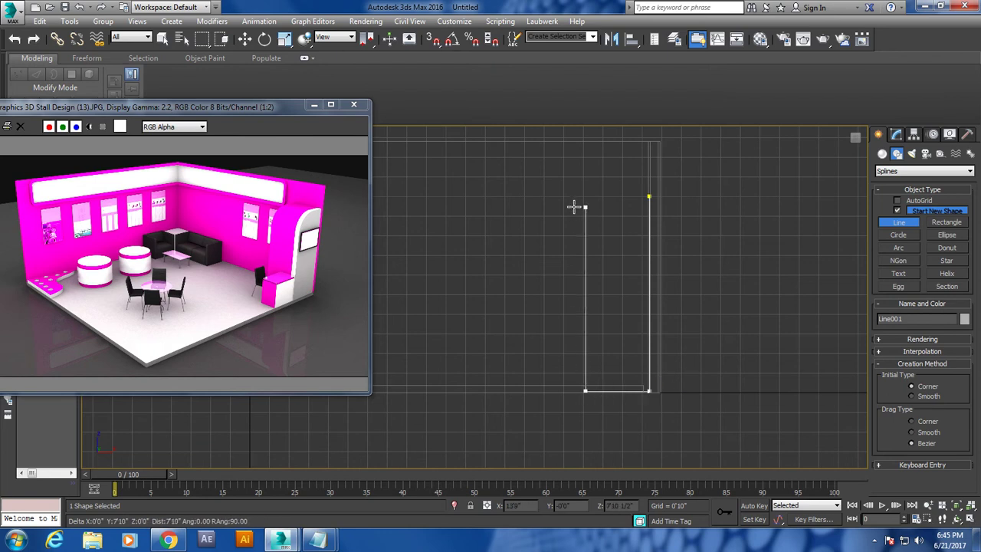
{"action": "left_click", "coordinate": [582, 233]}
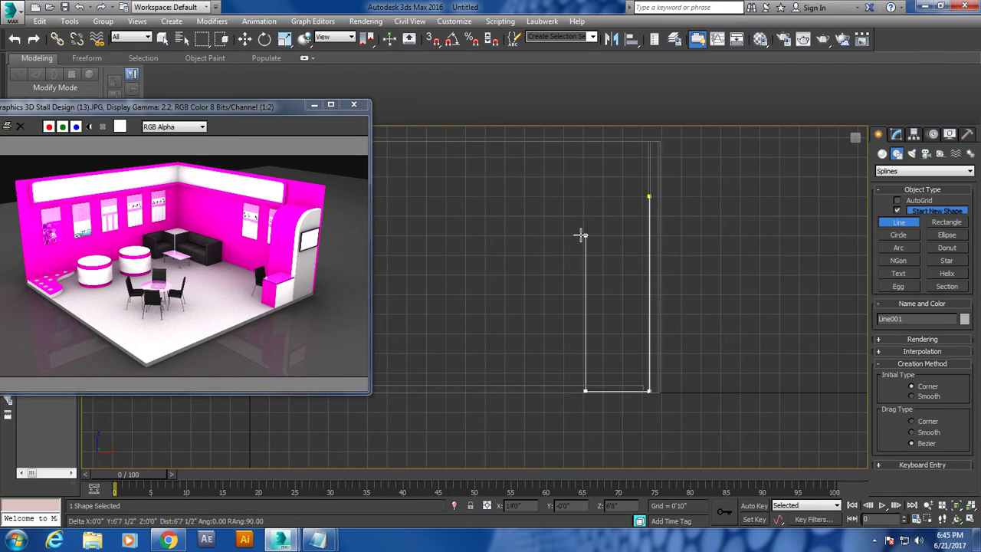
{"action": "left_click", "coordinate": [647, 197]}
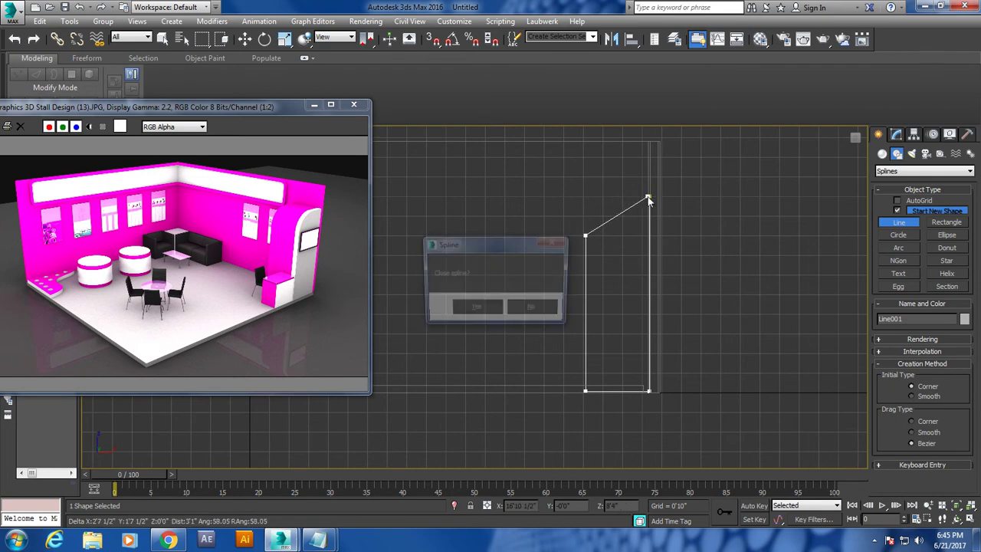
{"action": "left_click", "coordinate": [475, 308]}
{"action": "right_click", "coordinate": [536, 291]}
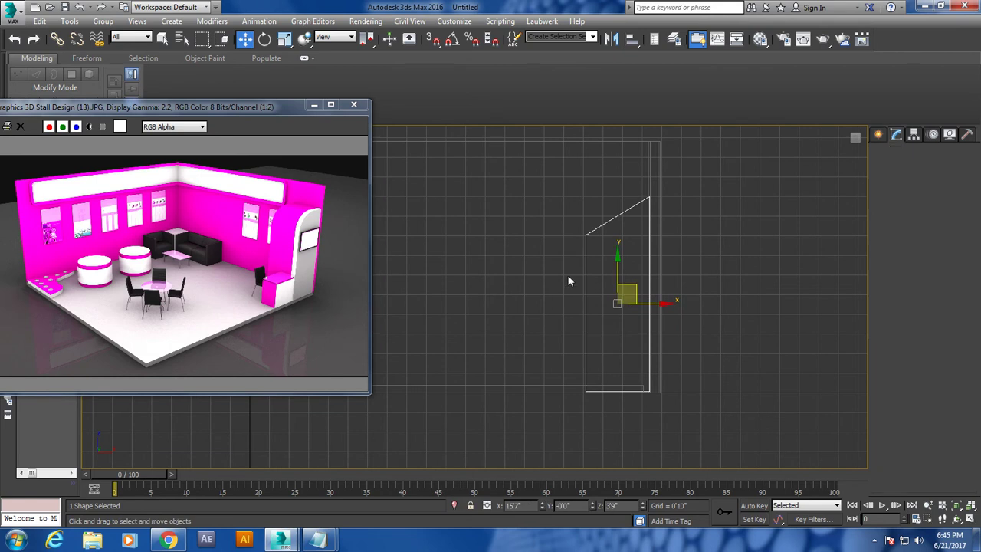
- Fillet the outline's upper-left vertex into a curve and adjust it into a rounder arc
{"action": "key", "text": "1"}
{"action": "left_click_drag", "start_coordinate": [560, 205], "coordinate": [597, 253]}
{"action": "scroll", "coordinate": [912, 345], "scroll_direction": "down", "scroll_amount": 3}
{"action": "scroll", "coordinate": [904, 329], "scroll_direction": "down", "scroll_amount": 3}
{"action": "scroll", "coordinate": [895, 320], "scroll_direction": "down", "scroll_amount": 3}
{"action": "left_click", "coordinate": [898, 405]}
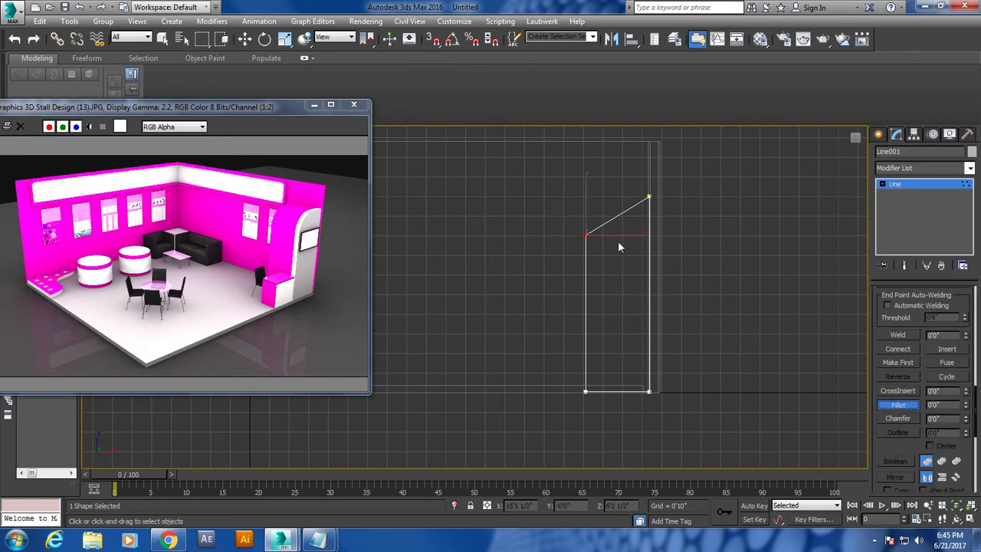
{"action": "mouse_move", "coordinate": [592, 239]}
{"action": "left_mouse_down"}
{"action": "mouse_move", "coordinate": [584, 187]}
{"action": "mouse_move", "coordinate": [600, 208]}
{"action": "mouse_move", "coordinate": [611, 297]}
{"action": "mouse_move", "coordinate": [644, 322]}
{"action": "left_mouse_up"}
{"action": "right_click", "coordinate": [582, 238]}
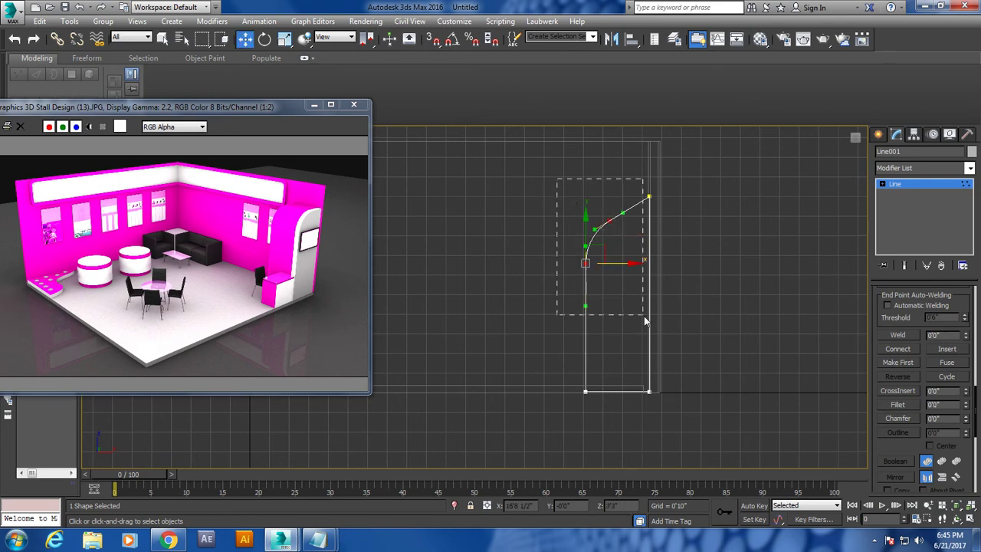
{"action": "left_click_drag", "start_coordinate": [593, 226], "coordinate": [587, 203]}
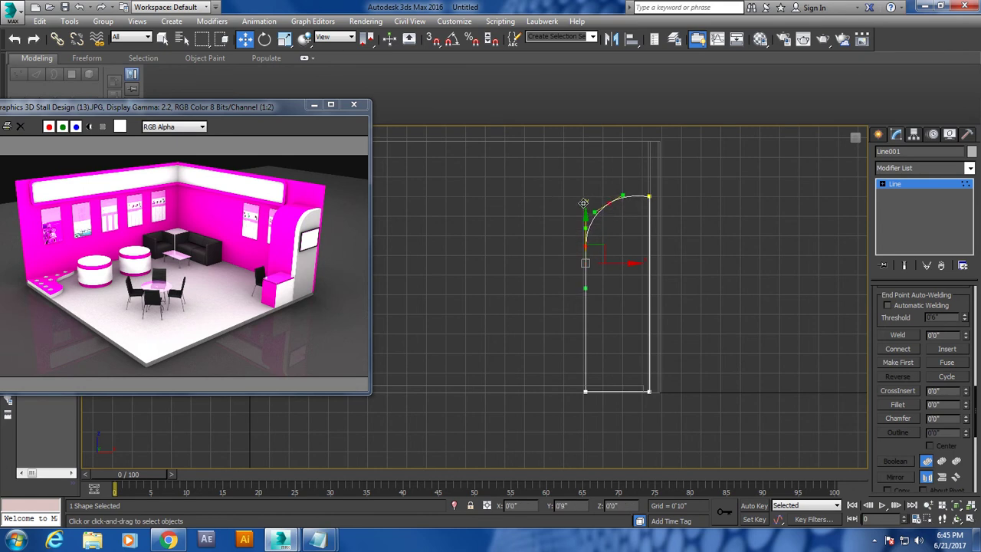
{"action": "key", "text": "alt+w"}
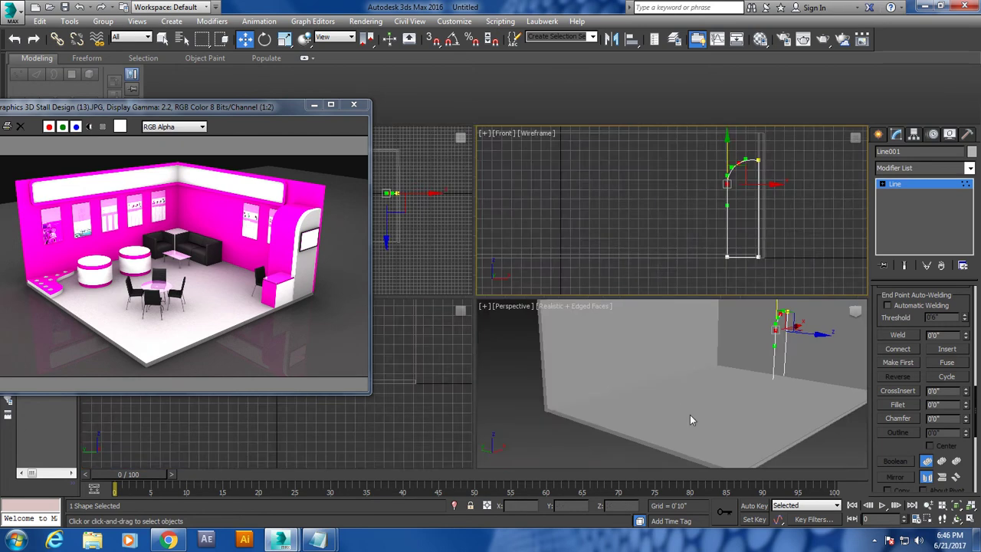
{"action": "key", "text": "alt+w"}
{"action": "scroll", "coordinate": [667, 365], "scroll_direction": "down", "scroll_amount": 5}
{"action": "scroll", "coordinate": [659, 375], "scroll_direction": "up", "scroll_amount": 4}
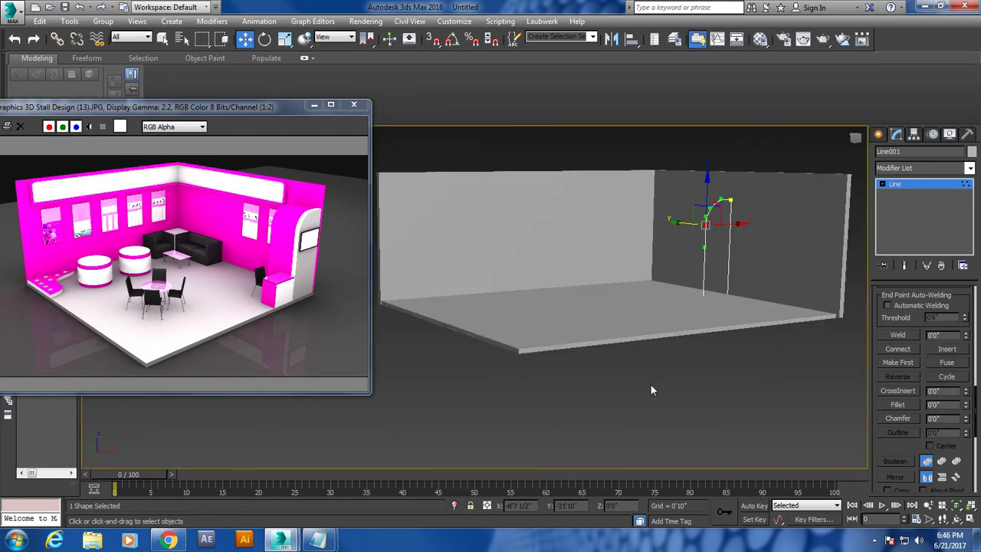
- Move the side-panel outline to the end of the right-hand wall
{"action": "scroll", "coordinate": [654, 311], "scroll_direction": "up", "scroll_amount": 3}
{"action": "mouse_move", "coordinate": [654, 311]}
{"action": "middle_mouse_down"}
{"action": "mouse_move", "coordinate": [669, 344]}
{"action": "mouse_move", "coordinate": [699, 365]}
{"action": "middle_mouse_up"}
{"action": "left_click", "coordinate": [905, 183]}
{"action": "mouse_move", "coordinate": [636, 291]}
{"action": "left_mouse_down"}
{"action": "mouse_move", "coordinate": [730, 330]}
{"action": "mouse_move", "coordinate": [821, 337]}
{"action": "left_mouse_up"}
- Scale the floor slab up uniformly
{"action": "left_click", "coordinate": [618, 413]}
{"action": "key", "text": "r"}
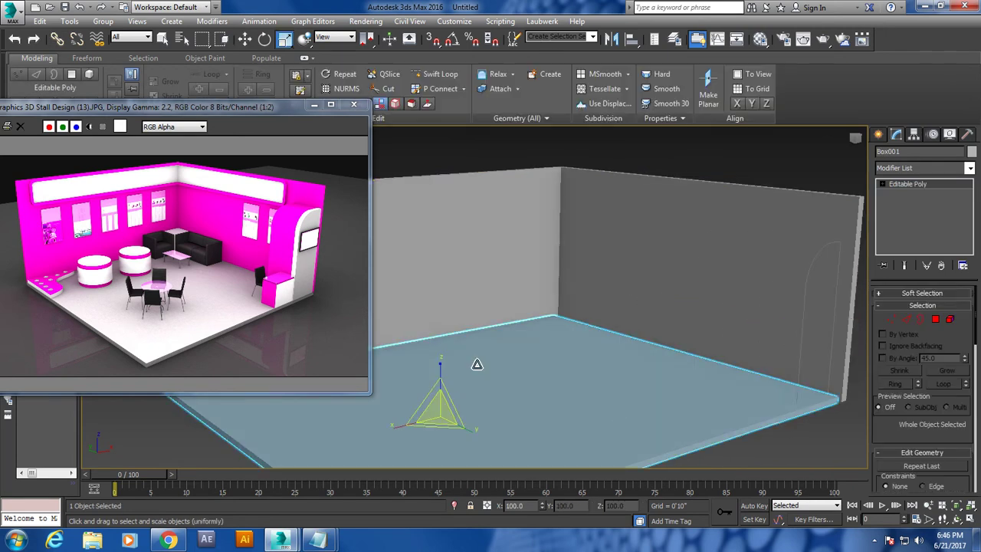
{"action": "left_click_drag", "start_coordinate": [434, 417], "coordinate": [437, 403]}
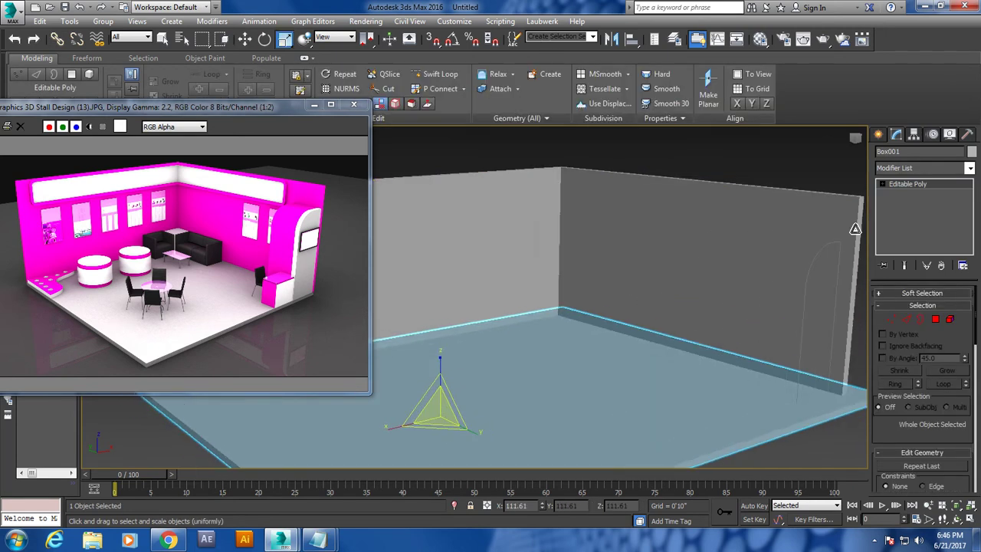
{"action": "key", "text": "w"}
{"action": "left_click", "coordinate": [732, 166]}
- Select the Line001 outline and nudge it slightly upward
{"action": "left_click", "coordinate": [810, 291]}
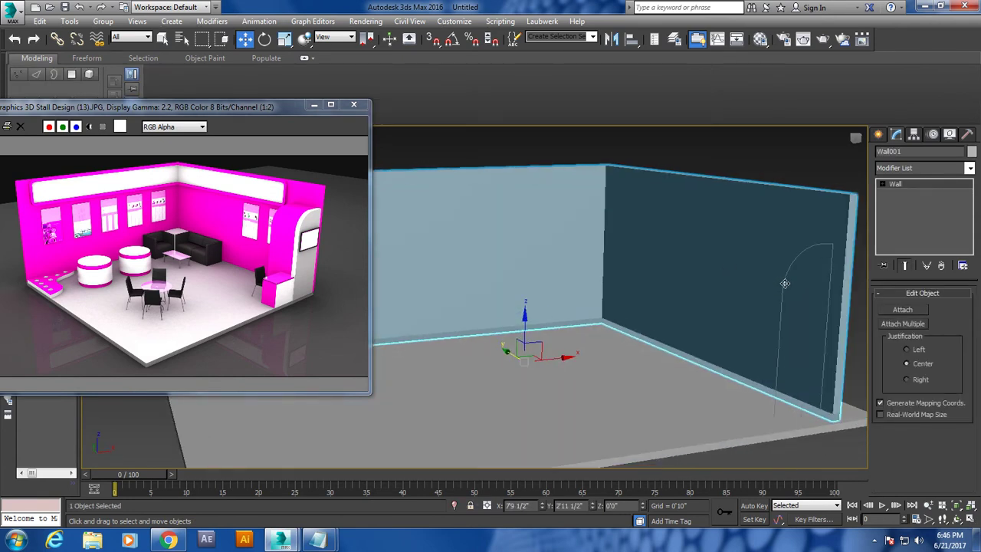
{"action": "scroll", "coordinate": [842, 302], "scroll_direction": "up", "scroll_amount": 3}
{"action": "scroll", "coordinate": [781, 227], "scroll_direction": "up", "scroll_amount": 4}
{"action": "left_click", "coordinate": [734, 193]}
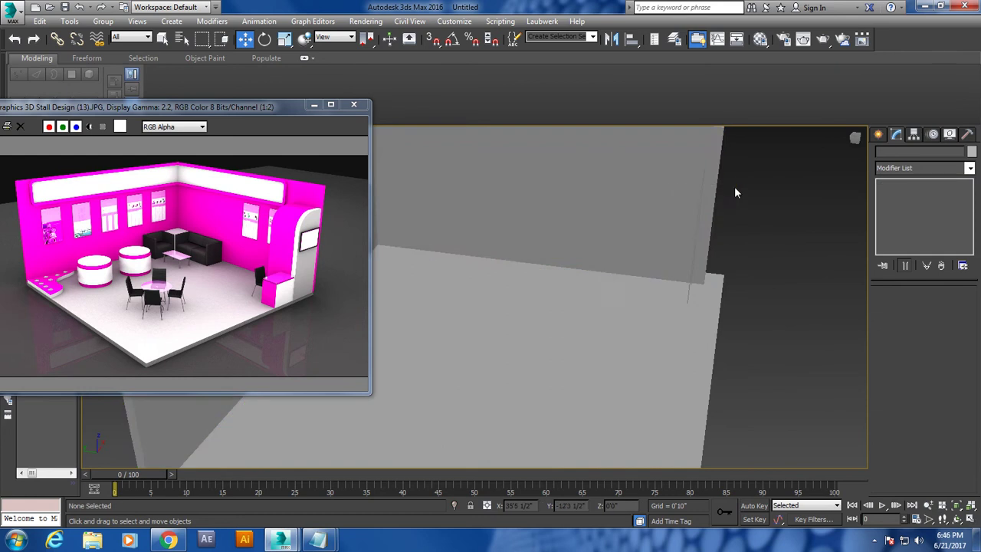
{"action": "scroll", "coordinate": [789, 233], "scroll_direction": "down", "scroll_amount": 8}
{"action": "mouse_move", "coordinate": [610, 135]}
{"action": "left_mouse_down"}
{"action": "mouse_move", "coordinate": [680, 276]}
{"action": "mouse_move", "coordinate": [674, 262]}
{"action": "left_mouse_up"}
{"action": "scroll", "coordinate": [630, 291], "scroll_direction": "up", "scroll_amount": 2}
{"action": "scroll", "coordinate": [723, 252], "scroll_direction": "up", "scroll_amount": 3}
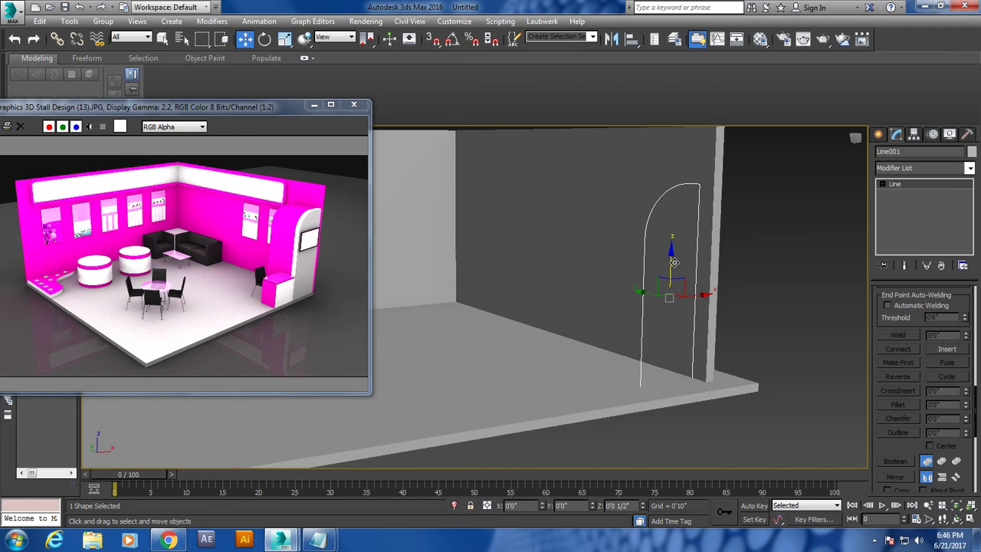
{"action": "left_click_drag", "start_coordinate": [670, 260], "coordinate": [670, 257]}
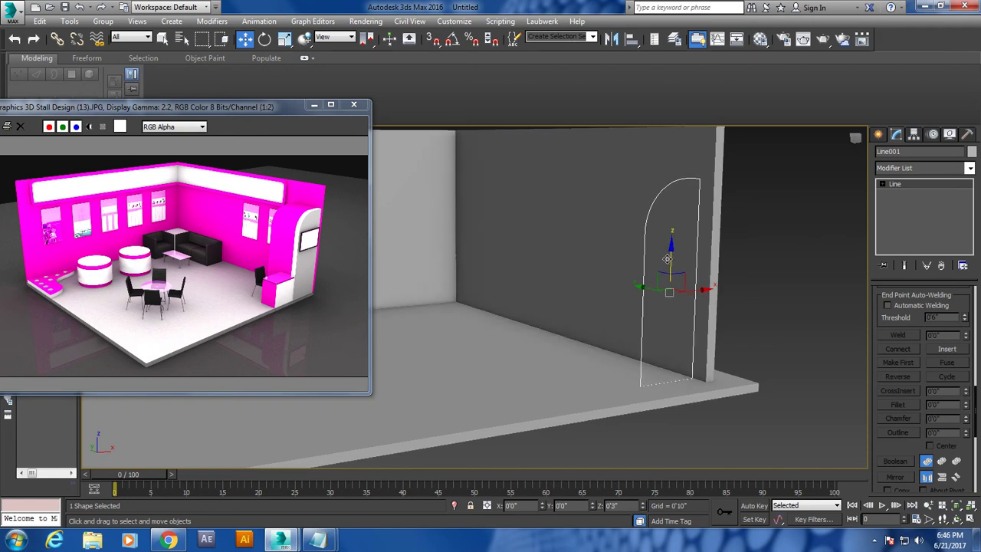
- Extrude the arch outline 2'7" into a solid panel and slide it into place
{"action": "left_click", "coordinate": [970, 169]}
{"action": "key", "text": "e"}
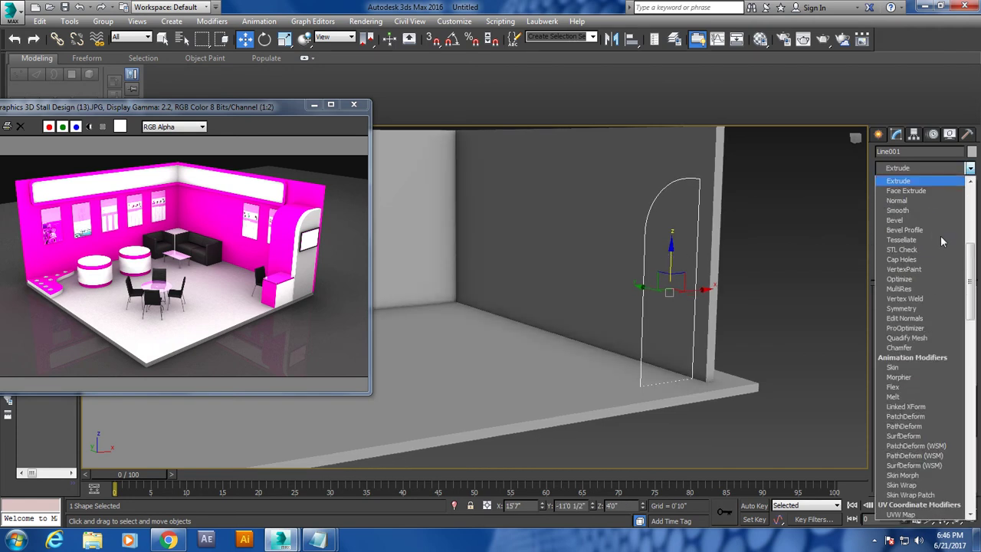
{"action": "left_click", "coordinate": [908, 181]}
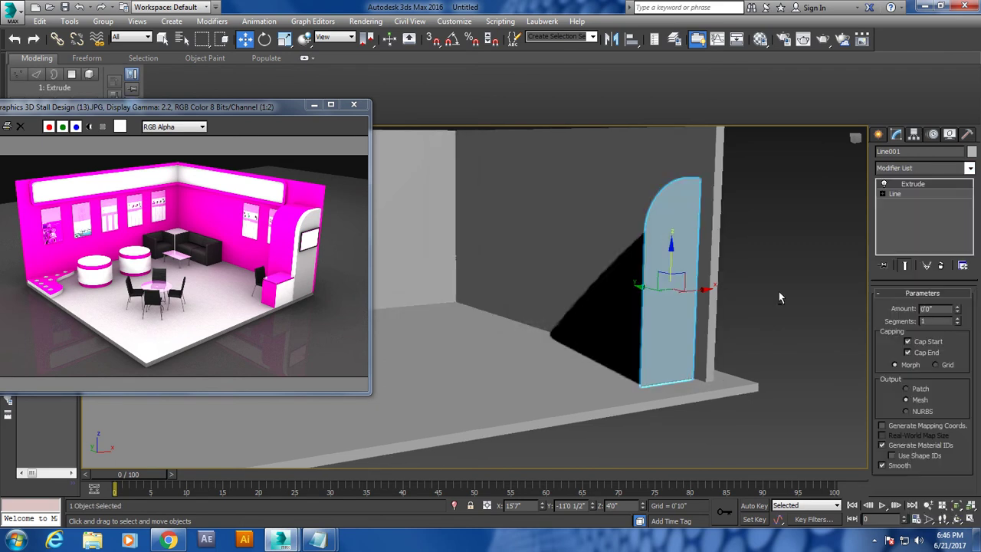
{"action": "middle_click_drag", "start_coordinate": [778, 291], "coordinate": [786, 307], "text": "alt"}
{"action": "left_click_drag", "start_coordinate": [957, 311], "coordinate": [950, 276]}
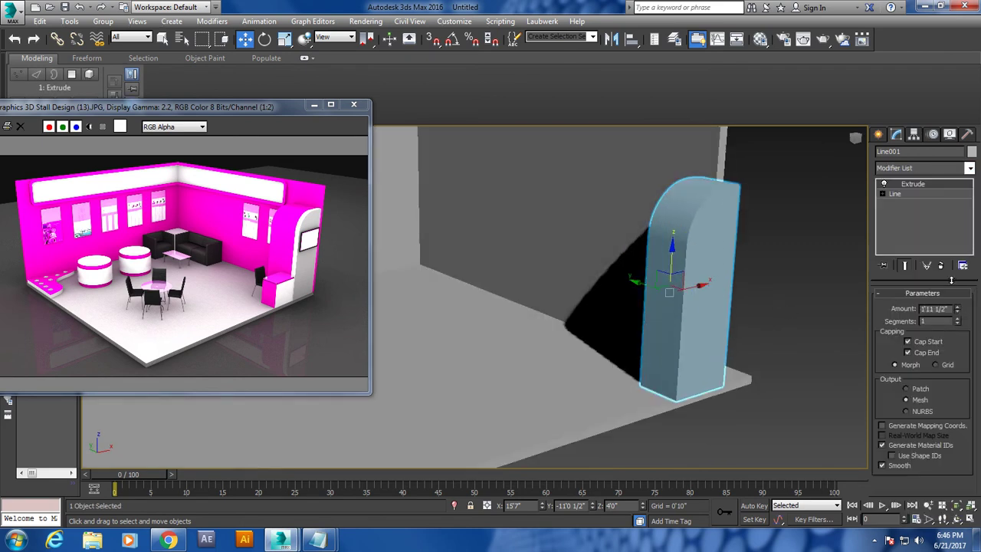
{"action": "mouse_move", "coordinate": [636, 283]}
{"action": "left_mouse_down"}
{"action": "mouse_move", "coordinate": [610, 271]}
{"action": "mouse_move", "coordinate": [618, 275]}
{"action": "left_mouse_up"}
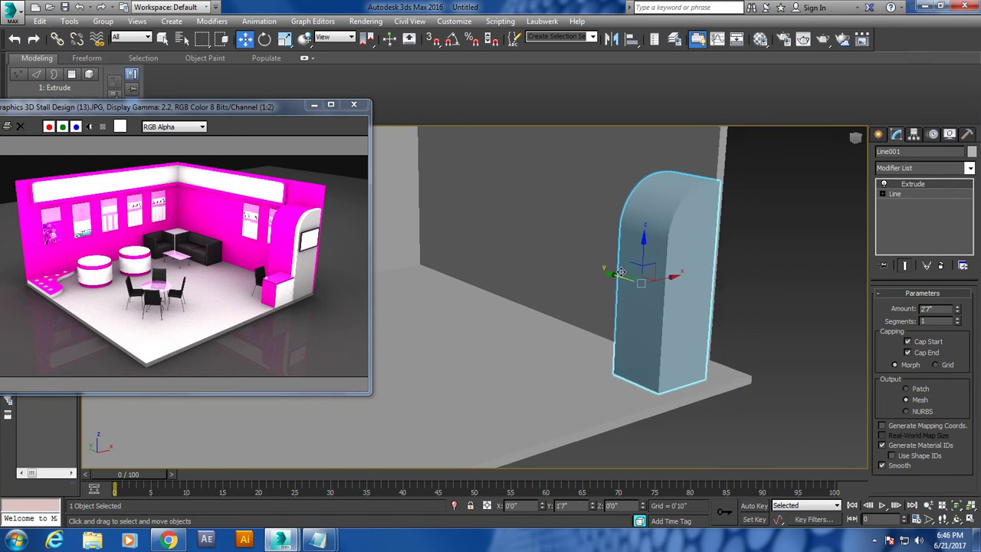
{"action": "left_click", "coordinate": [802, 257]}
{"action": "mouse_move", "coordinate": [795, 296]}
{"action": "middle_mouse_down", "text": "alt"}
{"action": "mouse_move", "coordinate": [718, 323]}
{"action": "mouse_move", "coordinate": [804, 328]}
{"action": "mouse_move", "coordinate": [643, 225]}
{"action": "middle_mouse_up", "text": "alt"}
- Convert the arch panel to Editable Poly, select its left-edge vertices and start Swift Loop
{"action": "left_click", "coordinate": [643, 237]}
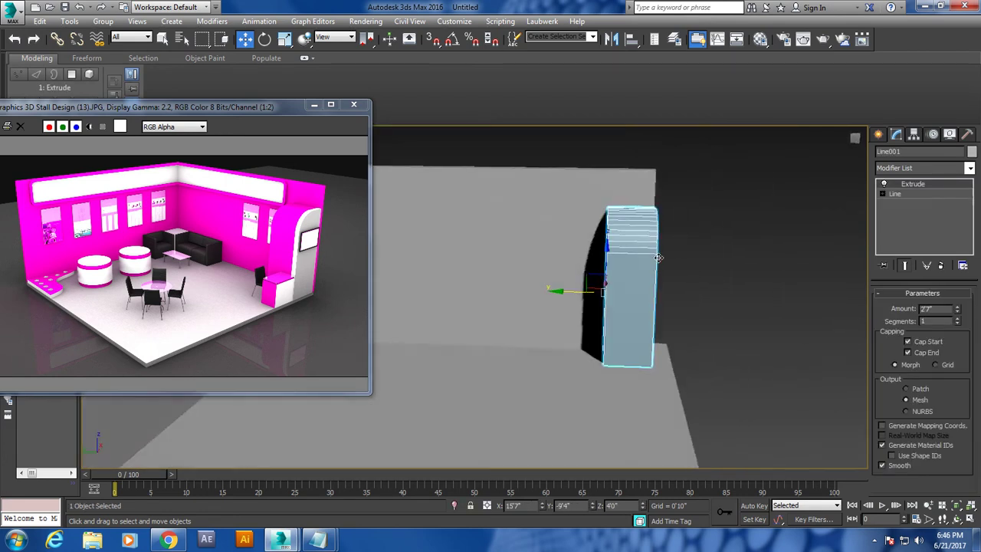
{"action": "right_click", "coordinate": [638, 239]}
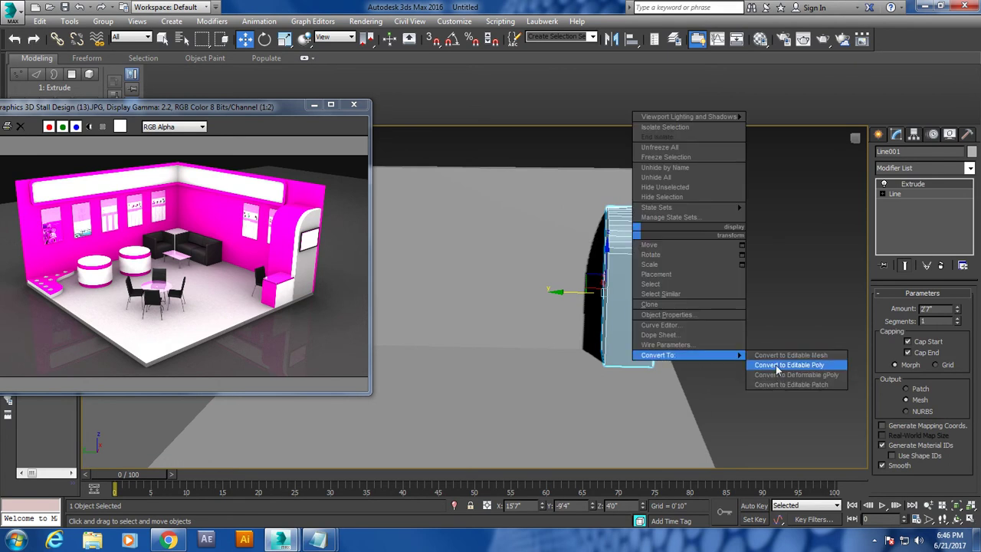
{"action": "left_click", "coordinate": [766, 364]}
{"action": "left_click_drag", "start_coordinate": [584, 372], "coordinate": [622, 465]}
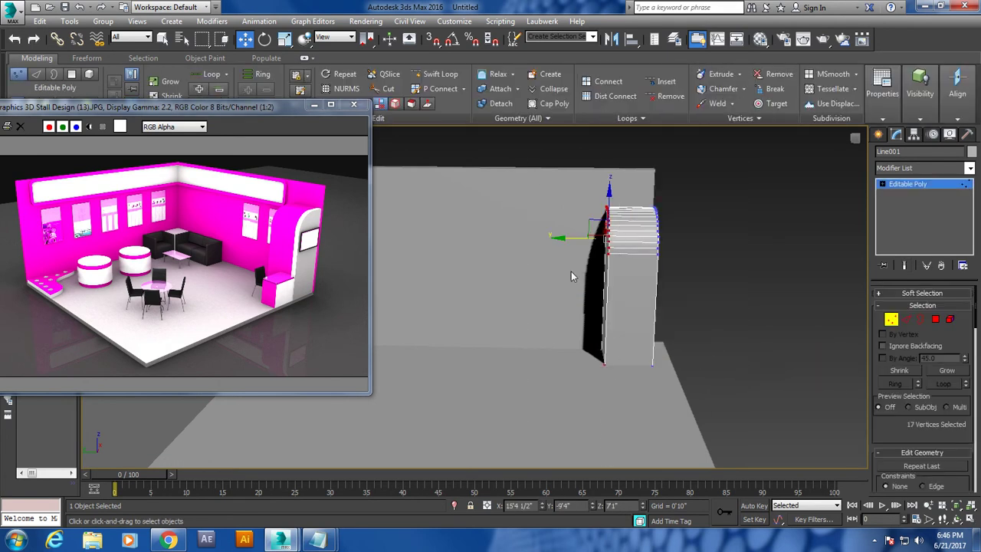
{"action": "middle_click_drag", "start_coordinate": [720, 232], "coordinate": [712, 232], "text": "alt"}
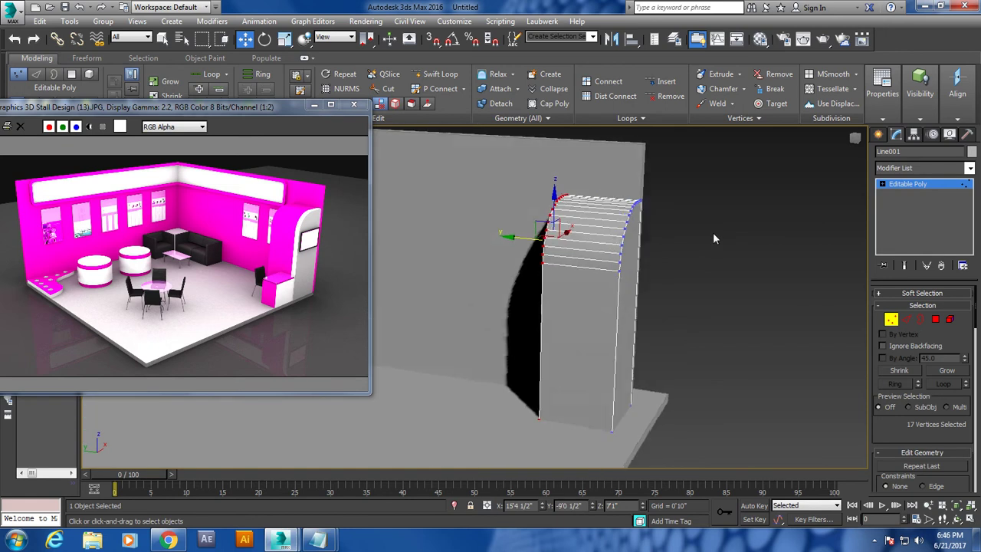
{"action": "left_click", "coordinate": [434, 73]}
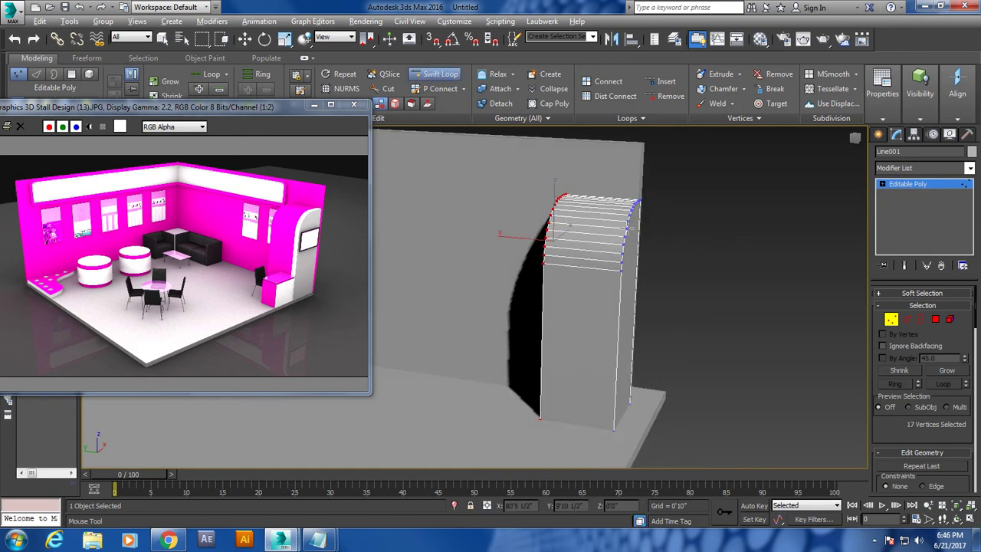
{"action": "middle_click_drag", "start_coordinate": [685, 296], "coordinate": [660, 265], "text": "alt"}
{"action": "key", "text": "w"}
{"action": "mouse_move", "coordinate": [757, 314]}
{"action": "middle_mouse_down", "text": "alt"}
{"action": "mouse_move", "coordinate": [709, 316]}
{"action": "mouse_move", "coordinate": [858, 222]}
{"action": "middle_mouse_up", "text": "alt"}
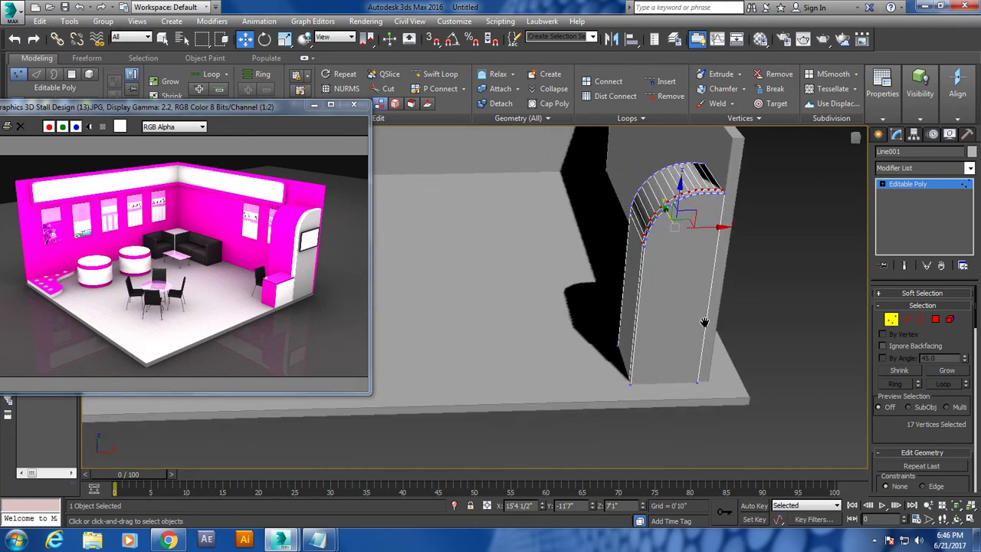
- Draw a Standard Primitives box, Box002, on the floor in front of the arch
{"action": "left_click", "coordinate": [879, 135]}
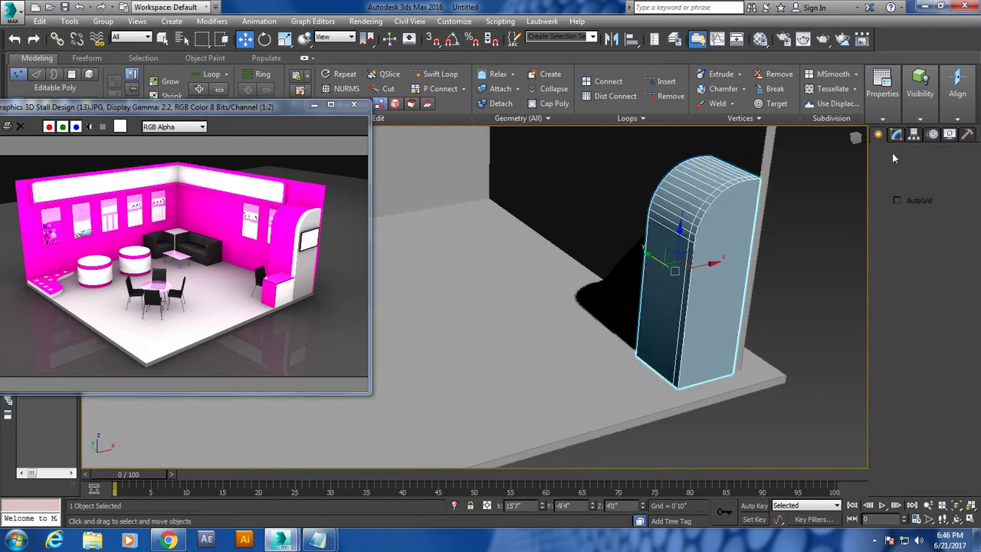
{"action": "left_click", "coordinate": [882, 154]}
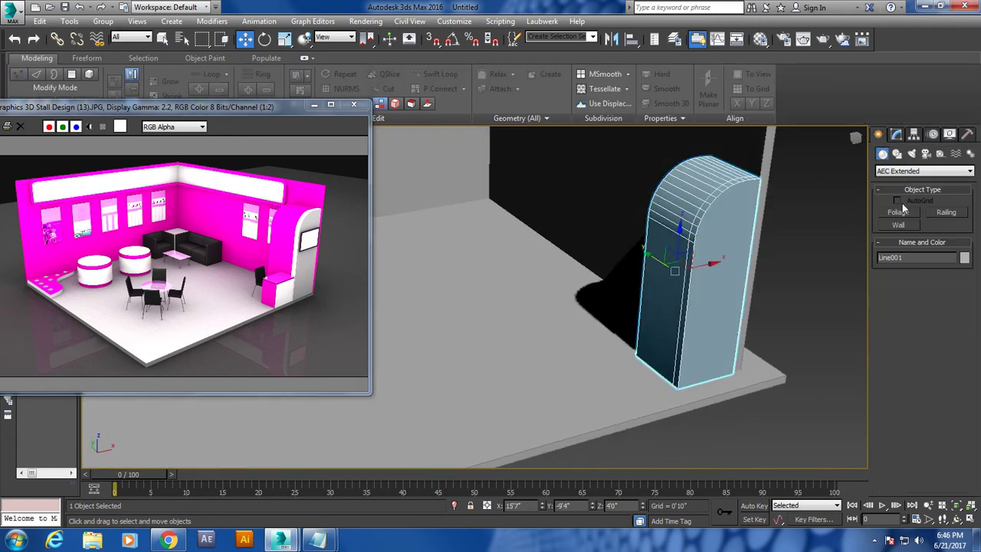
{"action": "left_click", "coordinate": [923, 171]}
{"action": "left_click", "coordinate": [911, 179]}
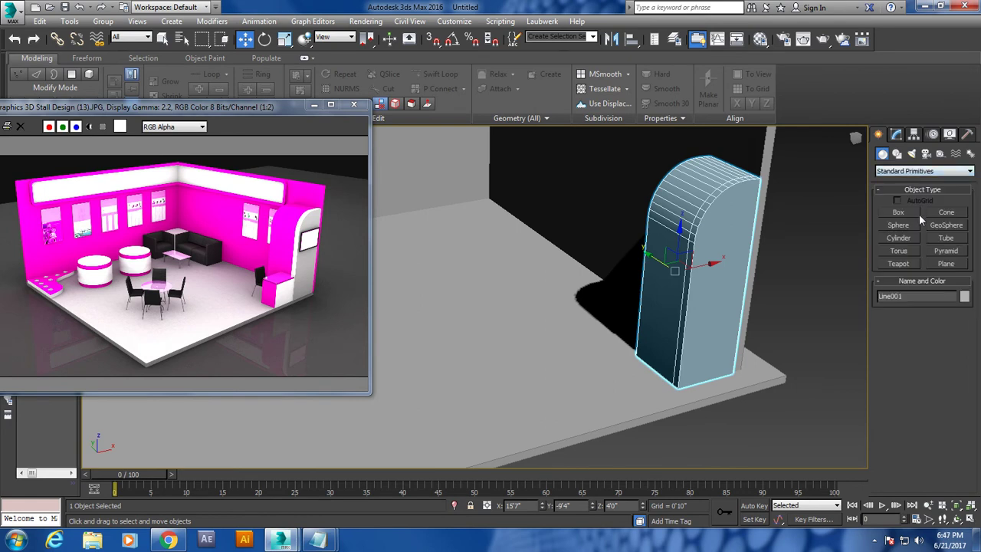
{"action": "left_click", "coordinate": [899, 211]}
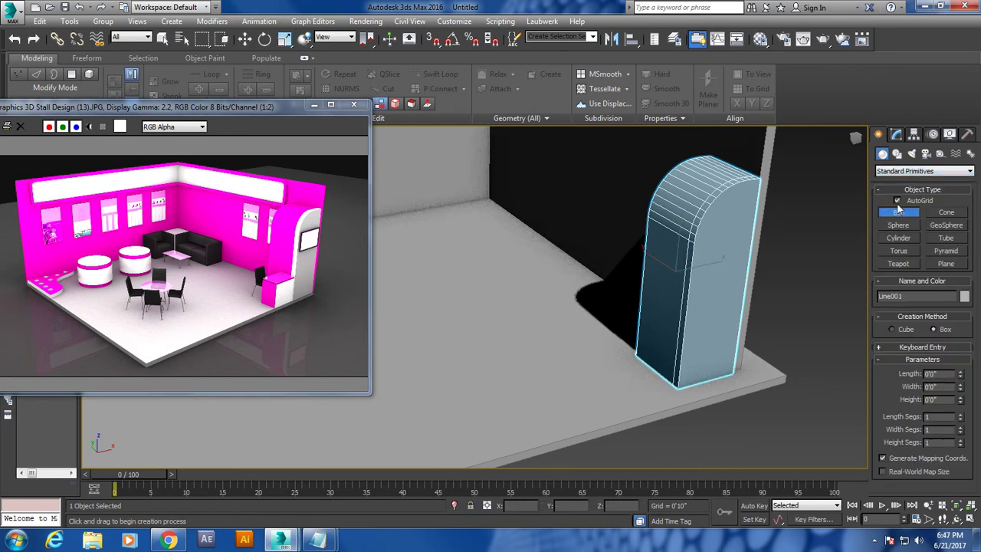
{"action": "middle_click_drag", "start_coordinate": [753, 376], "coordinate": [747, 301]}
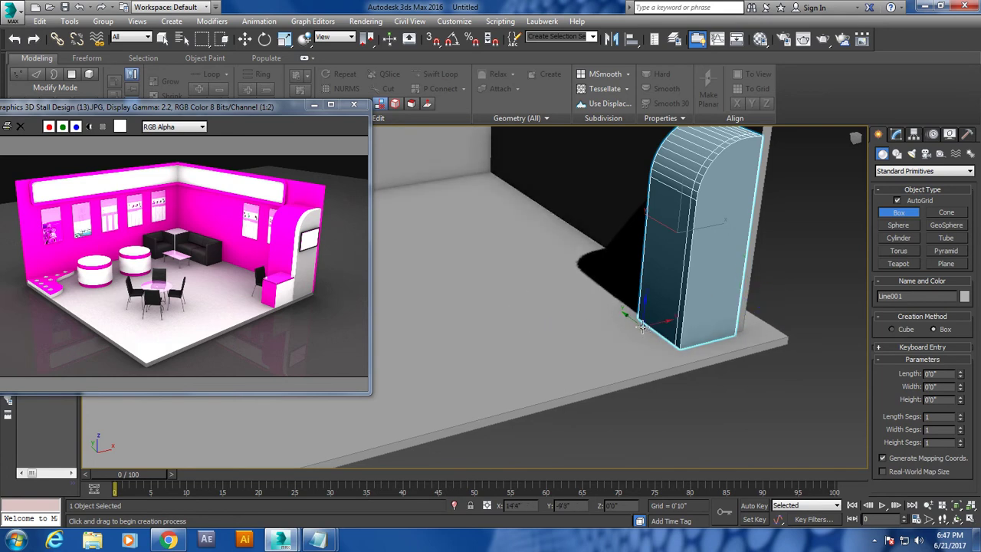
{"action": "mouse_move", "coordinate": [642, 327]}
{"action": "left_mouse_down"}
{"action": "mouse_move", "coordinate": [592, 369]}
{"action": "mouse_move", "coordinate": [612, 365]}
{"action": "left_mouse_up"}
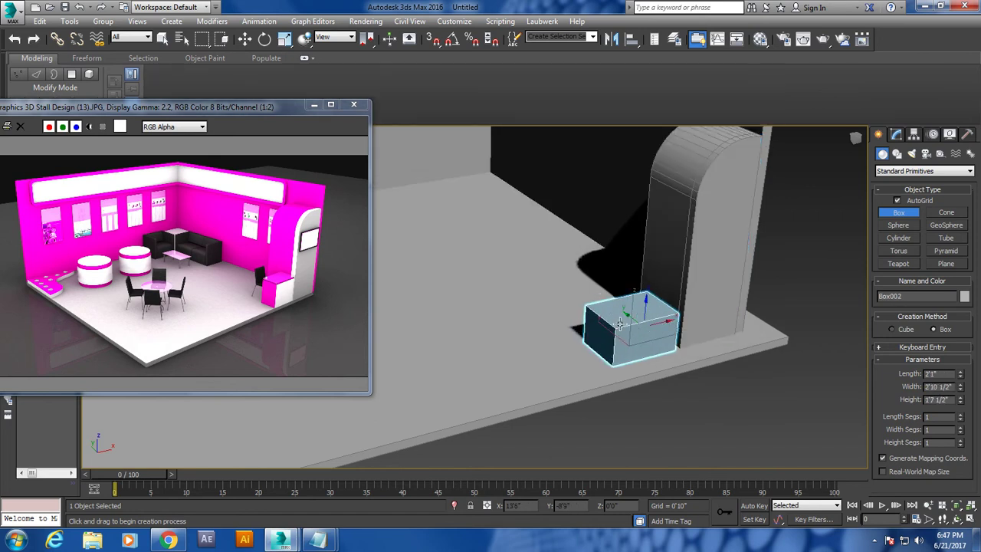
{"action": "left_click", "coordinate": [624, 310]}
- Slide Box002 along the floor toward the arch panel
{"action": "key", "text": "w"}
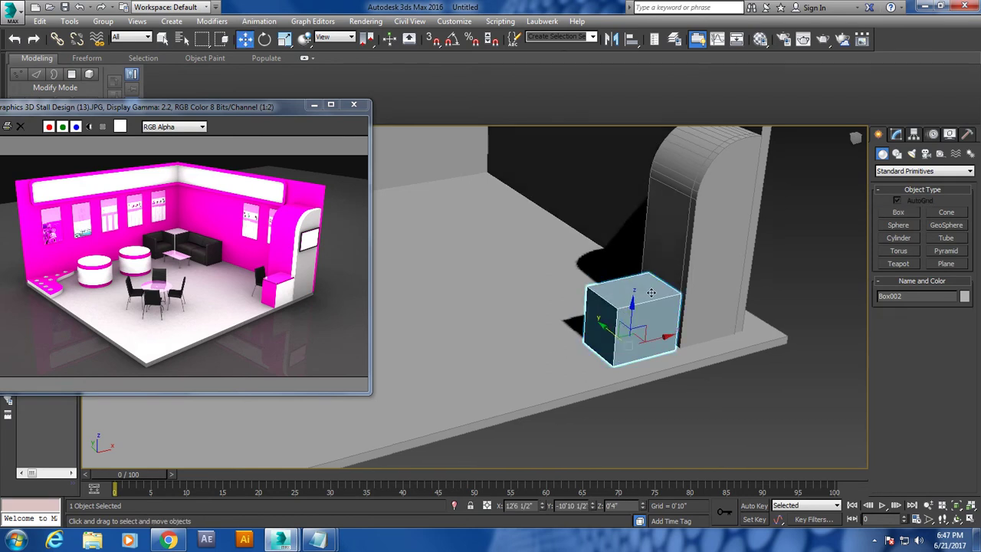
{"action": "scroll", "coordinate": [644, 322], "scroll_direction": "up", "scroll_amount": 2}
{"action": "scroll", "coordinate": [692, 309], "scroll_direction": "up", "scroll_amount": 2}
{"action": "scroll", "coordinate": [611, 341], "scroll_direction": "up", "scroll_amount": 2}
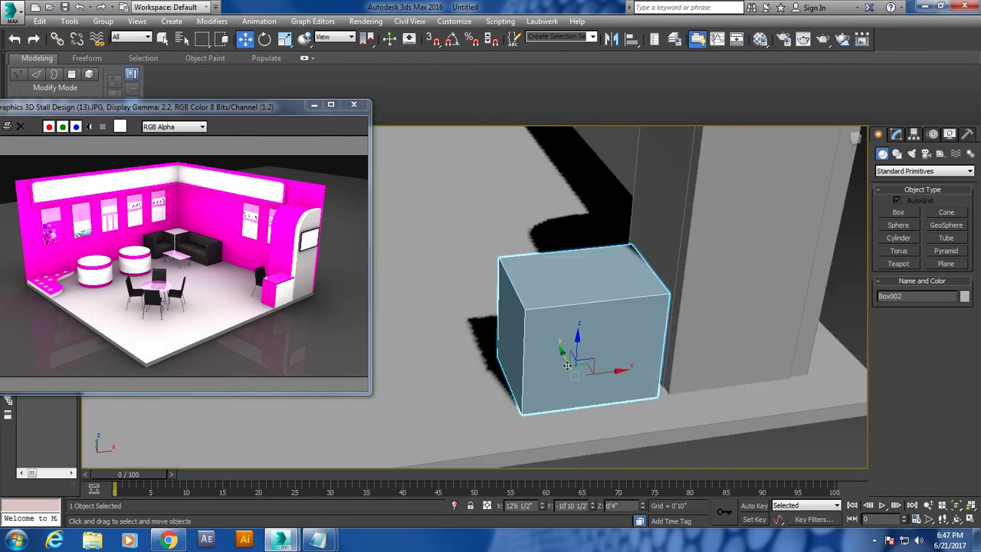
{"action": "left_click_drag", "start_coordinate": [567, 365], "coordinate": [617, 369]}
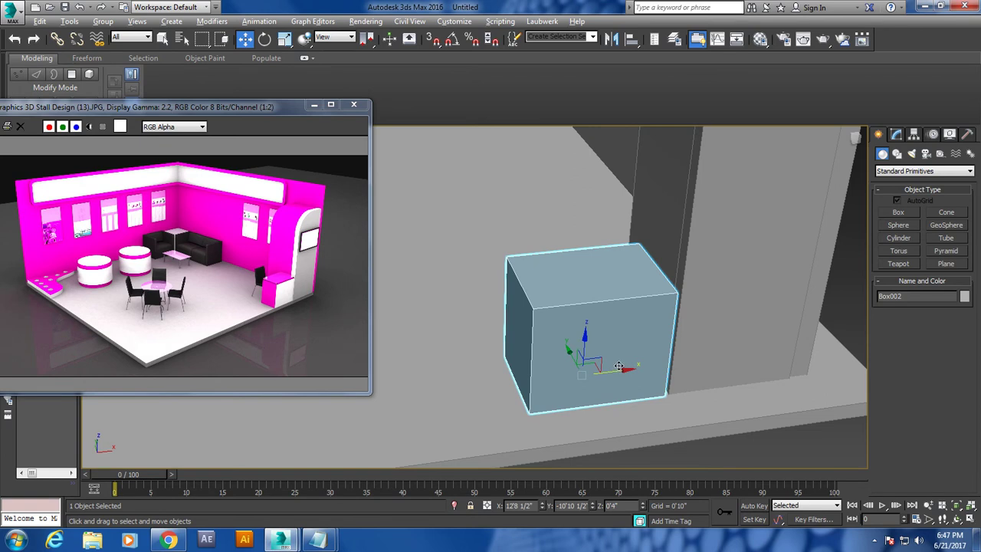
{"action": "middle_click_drag", "start_coordinate": [618, 367], "coordinate": [652, 350], "text": "alt"}
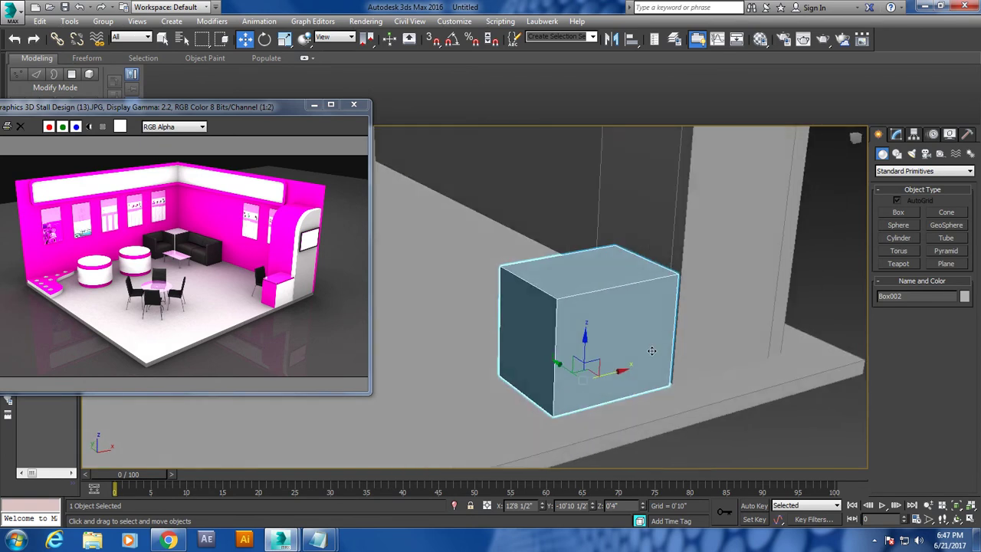
- Convert Box002 to an editable poly
{"action": "right_click", "coordinate": [617, 282]}
{"action": "left_click", "coordinate": [755, 415]}
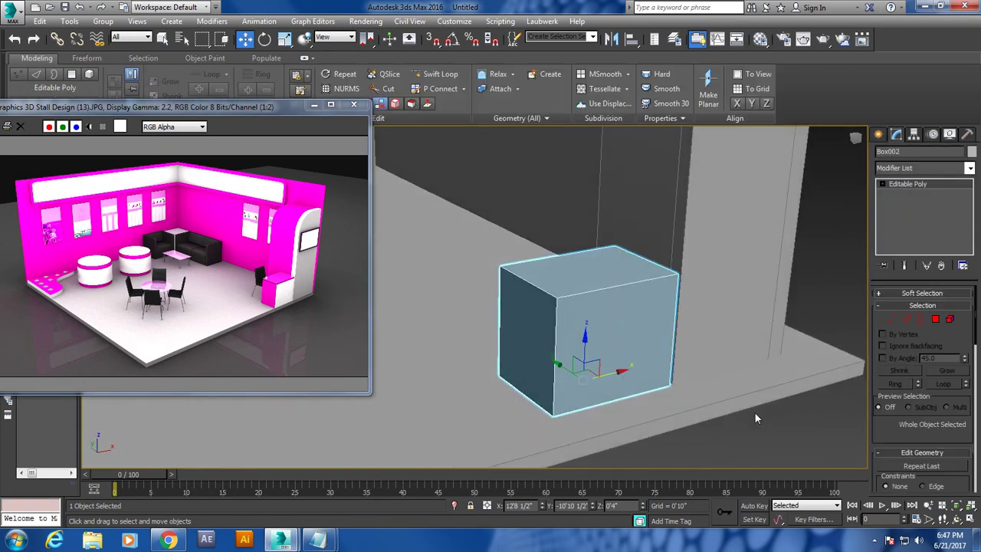
{"action": "middle_click_drag", "start_coordinate": [567, 303], "coordinate": [582, 322], "text": "alt"}
- Cut Swift Loop edge loops near the box's top and along one side
{"action": "left_click", "coordinate": [439, 73]}
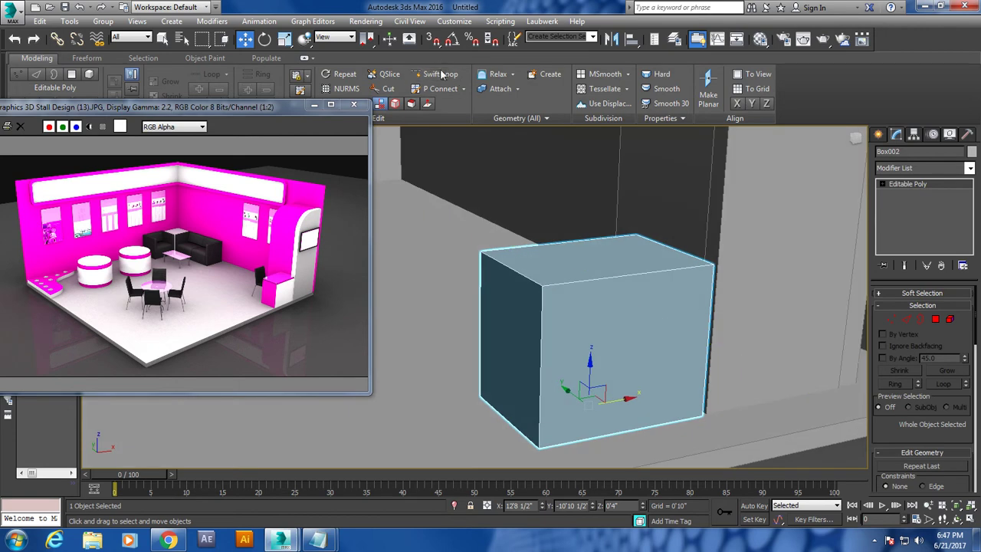
{"action": "left_click", "coordinate": [530, 320]}
{"action": "right_click", "coordinate": [531, 320]}
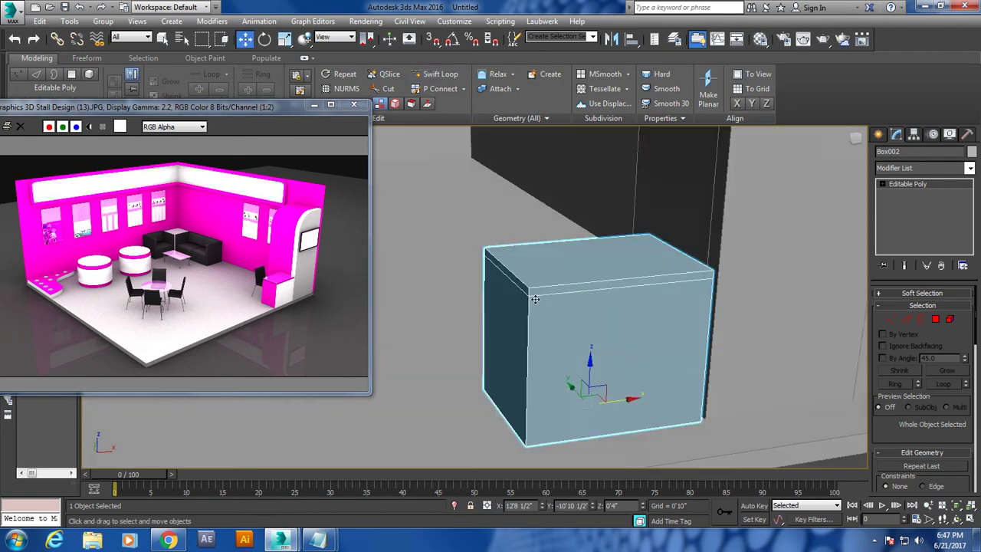
{"action": "middle_click_drag", "start_coordinate": [530, 320], "coordinate": [519, 295], "text": "alt"}
{"action": "left_click", "coordinate": [440, 73]}
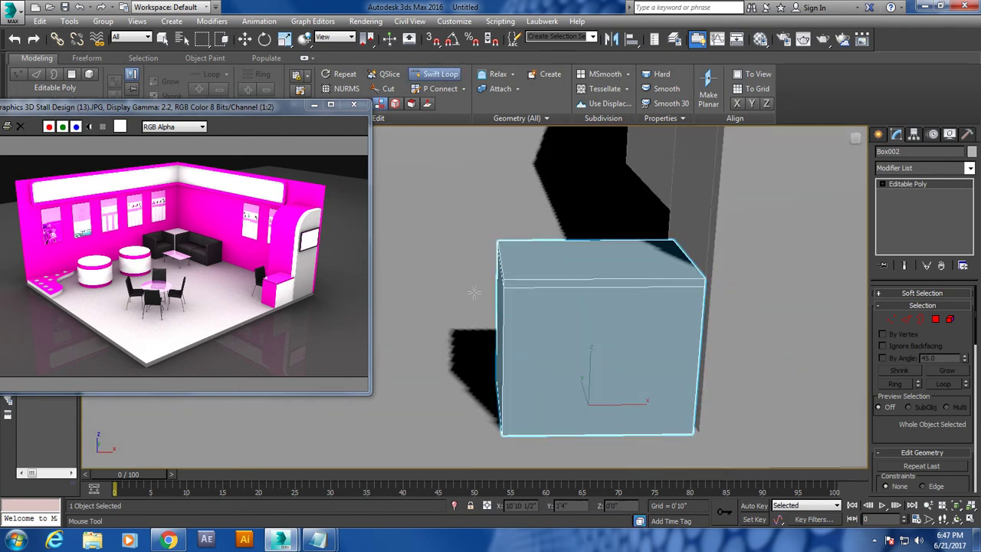
{"action": "right_click", "coordinate": [511, 284]}
{"action": "middle_click_drag", "start_coordinate": [511, 283], "coordinate": [537, 267], "text": "alt"}
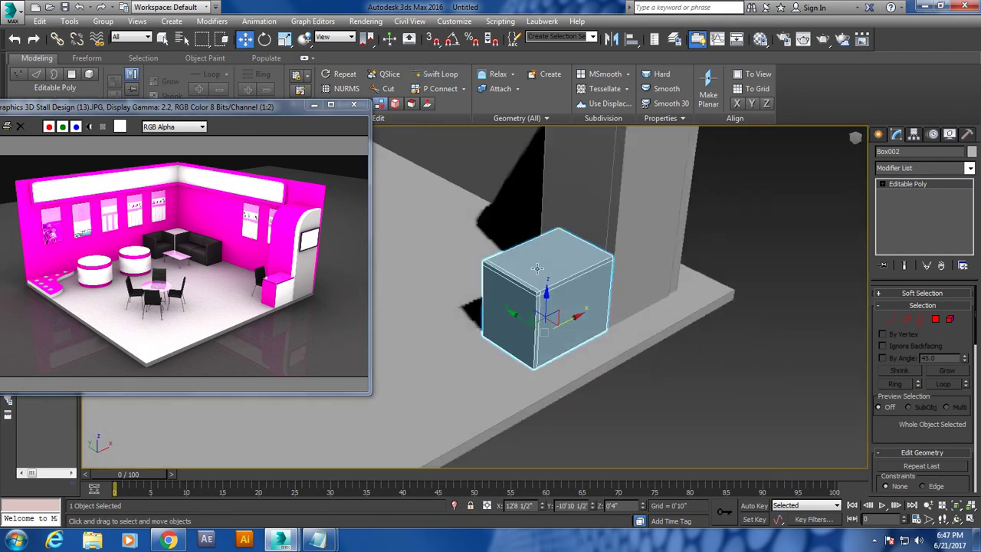
{"action": "key", "text": "1"}
{"action": "middle_click_drag", "start_coordinate": [723, 267], "coordinate": [917, 186], "text": "alt"}
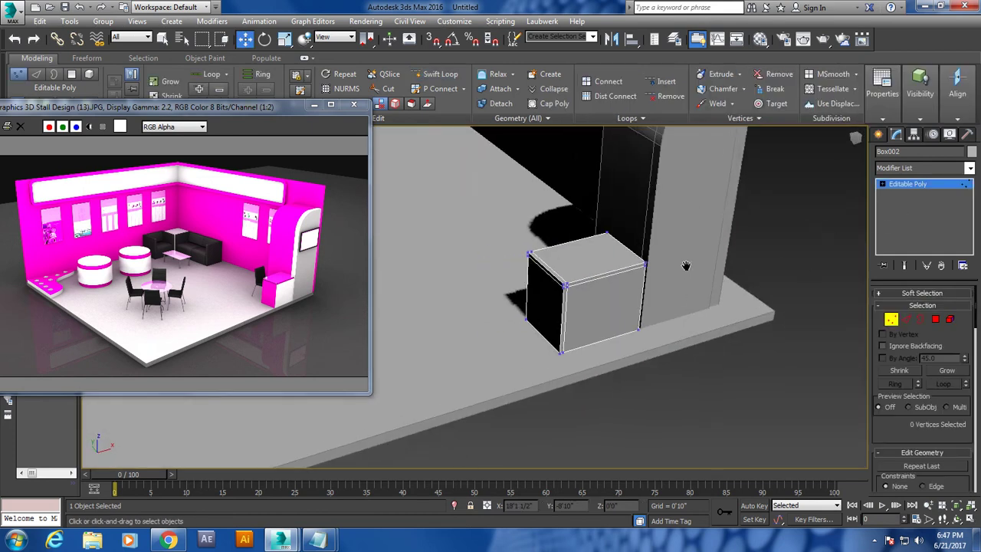
{"action": "left_click", "coordinate": [917, 185]}
{"action": "mouse_move", "coordinate": [530, 284]}
{"action": "middle_mouse_down"}
{"action": "mouse_move", "coordinate": [706, 292]}
{"action": "mouse_move", "coordinate": [766, 277]}
{"action": "mouse_move", "coordinate": [773, 289]}
{"action": "middle_mouse_up"}
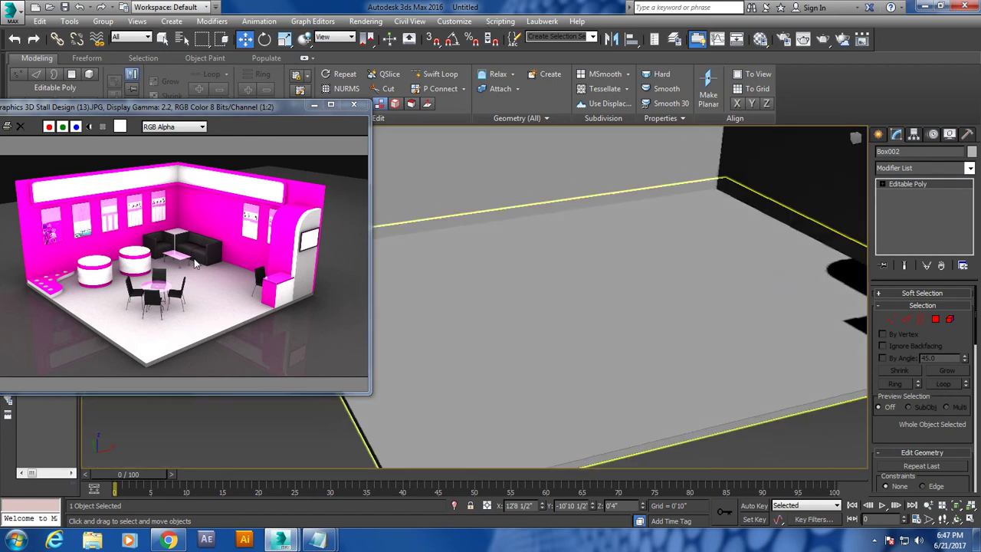
{"action": "scroll", "coordinate": [225, 244], "scroll_direction": "up", "scroll_amount": 1}
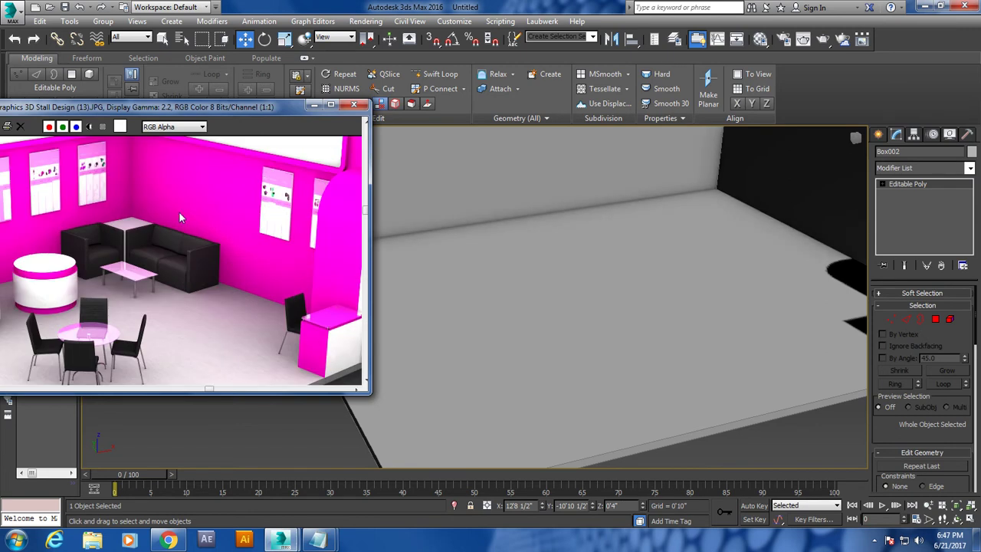
{"action": "scroll", "coordinate": [173, 214], "scroll_direction": "up", "scroll_amount": 1}
{"action": "scroll", "coordinate": [144, 245], "scroll_direction": "down", "scroll_amount": 2}
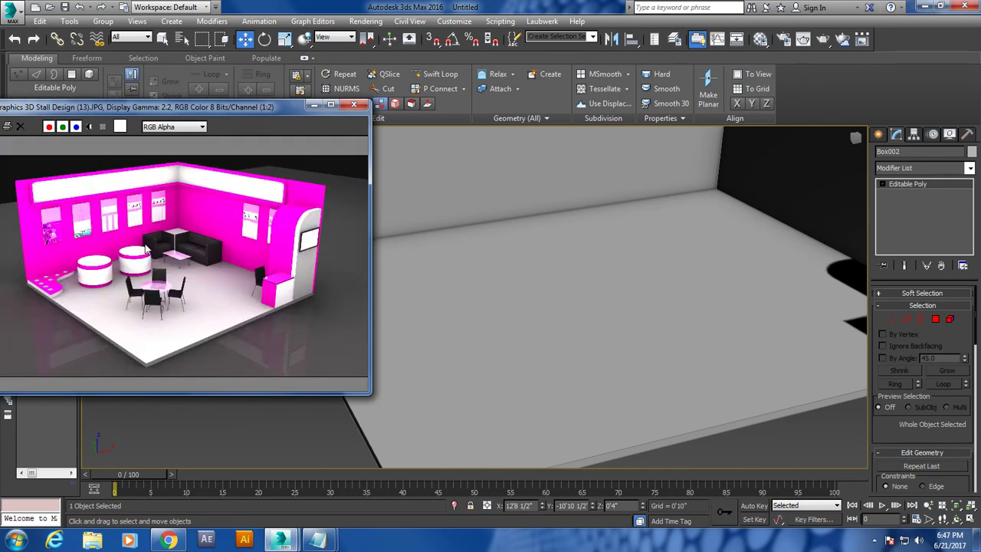
{"action": "scroll", "coordinate": [175, 243], "scroll_direction": "up", "scroll_amount": 2}
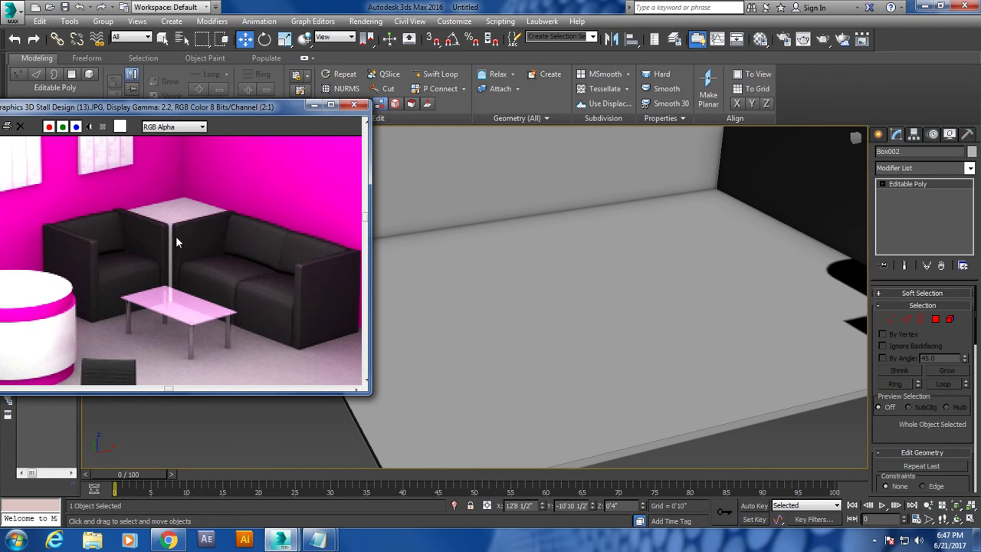
{"action": "scroll", "coordinate": [176, 243], "scroll_direction": "down", "scroll_amount": 2}
{"action": "middle_click_drag", "start_coordinate": [792, 289], "coordinate": [859, 387]}
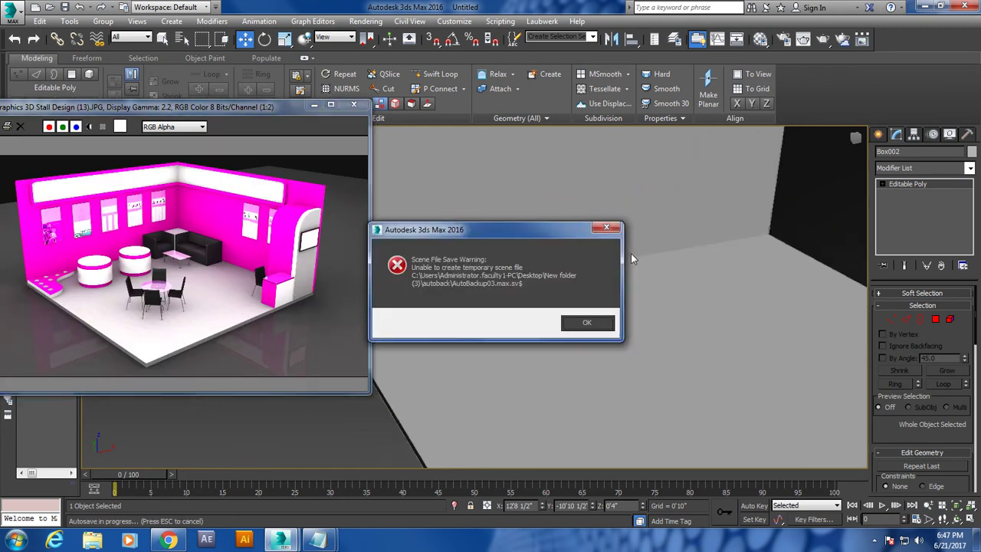
{"action": "left_click", "coordinate": [592, 317]}
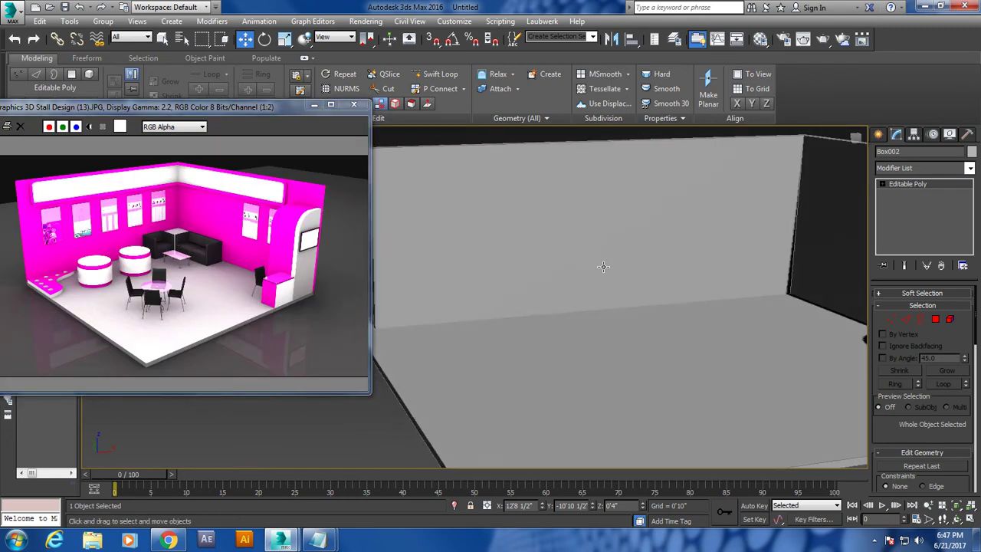
{"action": "left_click", "coordinate": [594, 287]}
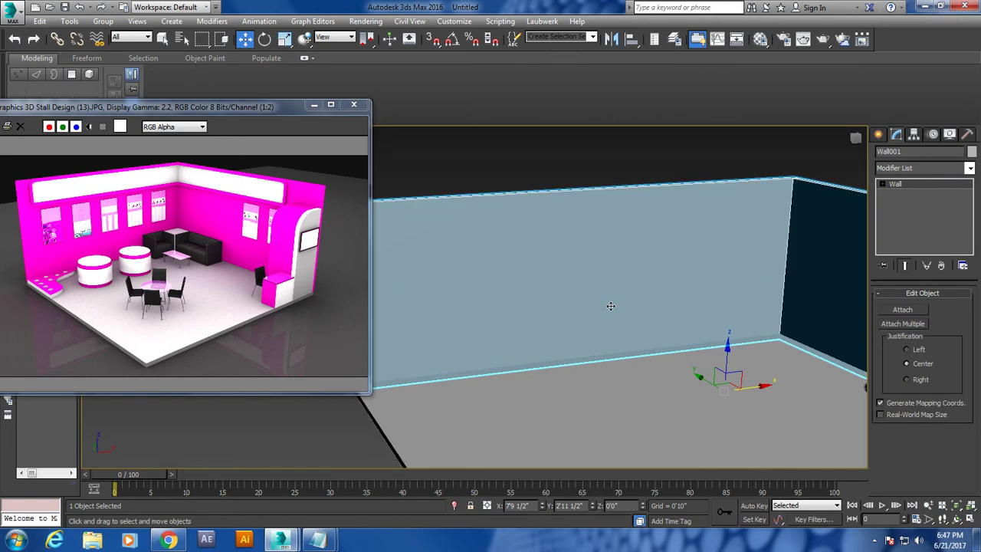
- Convert the long stall wall to an editable poly
{"action": "left_click", "coordinate": [878, 135]}
{"action": "right_click", "coordinate": [707, 247]}
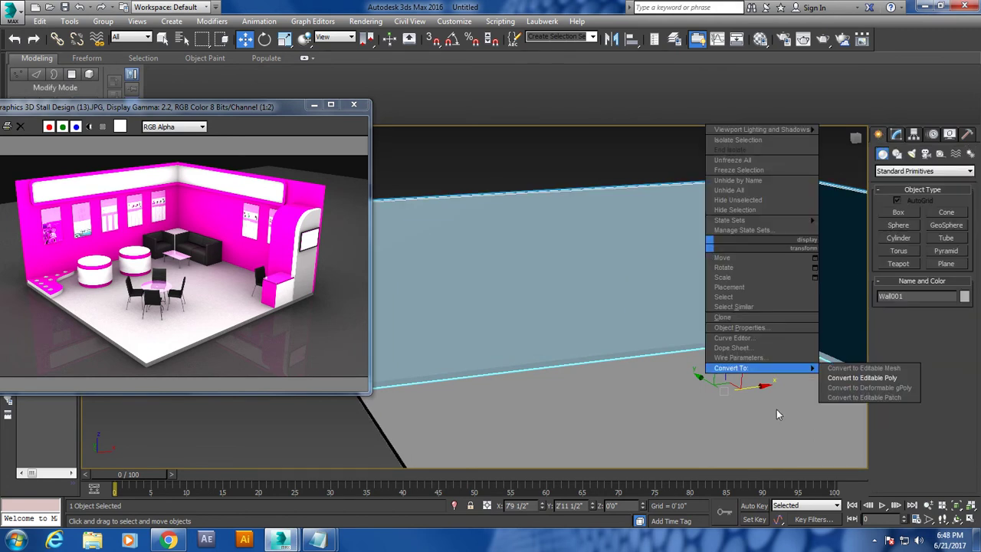
{"action": "left_click", "coordinate": [868, 379]}
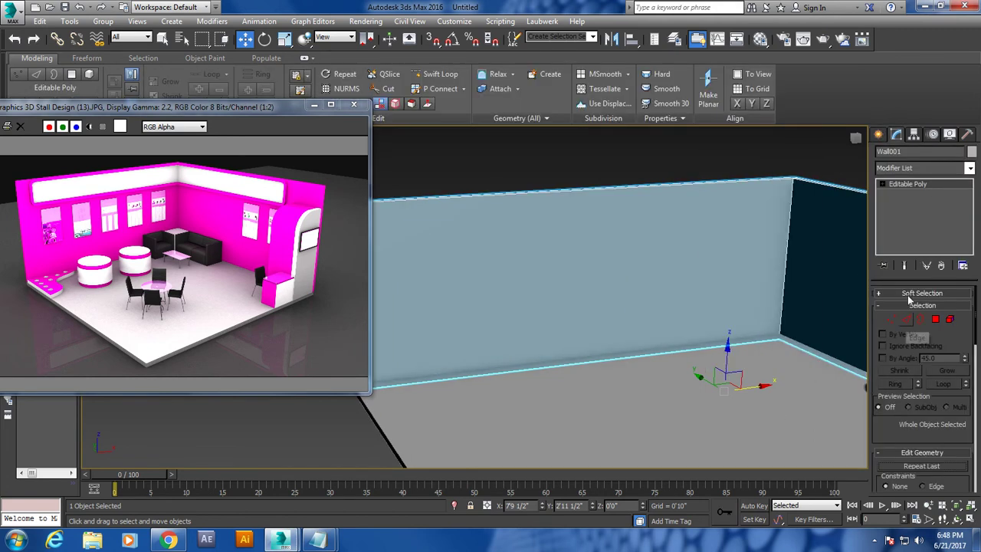
- Draw a thin rectangular panel box on the long wall
{"action": "left_click", "coordinate": [879, 134]}
{"action": "left_click", "coordinate": [908, 216]}
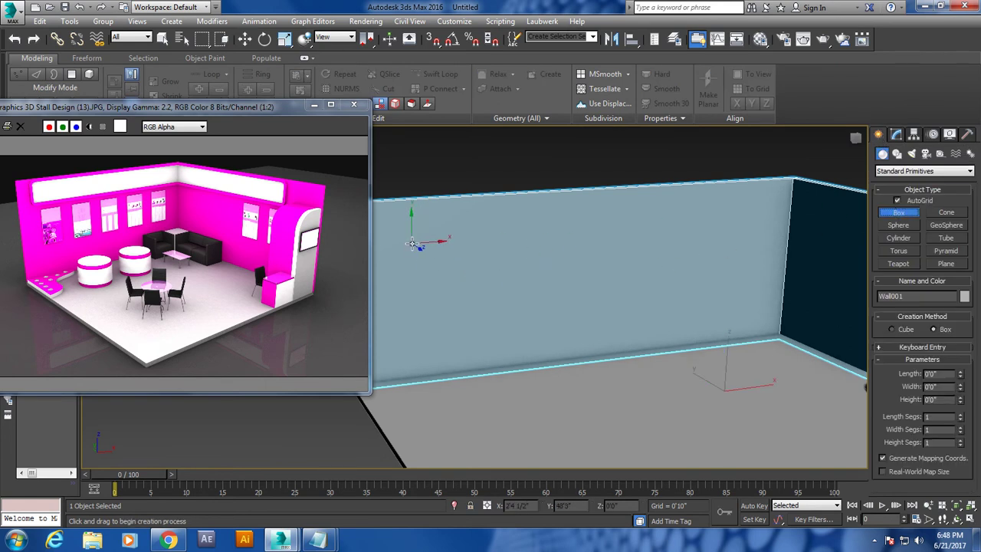
{"action": "left_click_drag", "start_coordinate": [412, 244], "coordinate": [446, 295]}
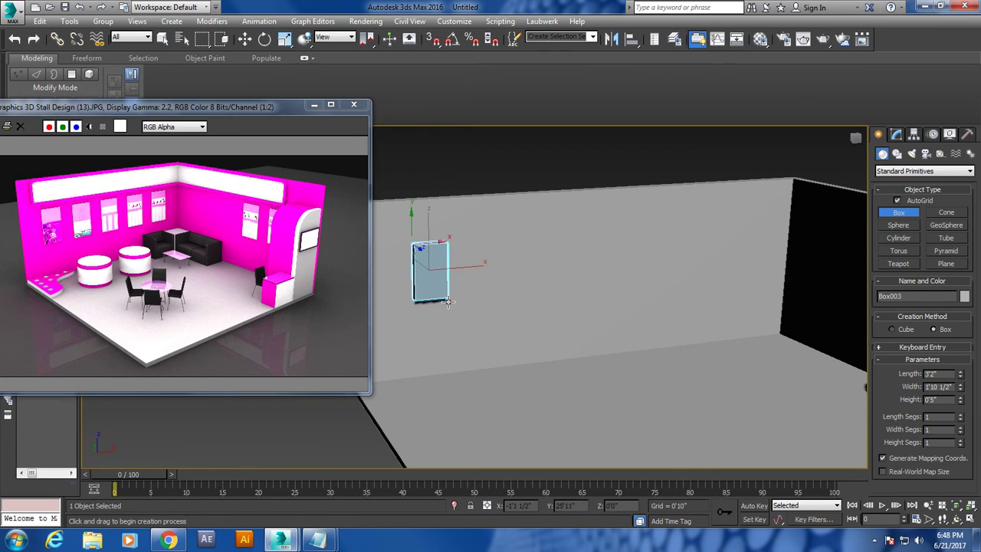
{"action": "key", "text": "w"}
{"action": "key", "text": "z"}
{"action": "scroll", "coordinate": [567, 305], "scroll_direction": "down", "scroll_amount": 5}
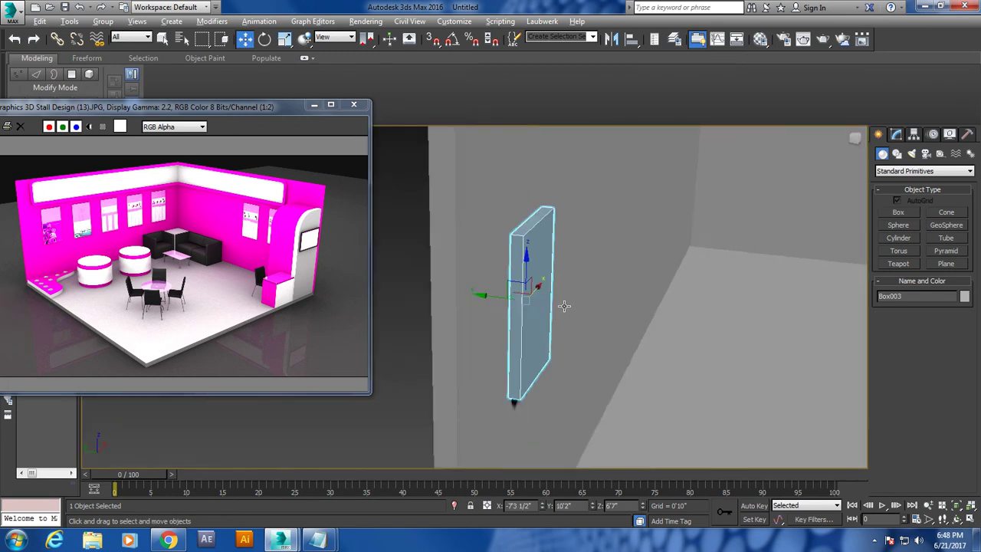
{"action": "left_click_drag", "start_coordinate": [494, 293], "coordinate": [491, 291]}
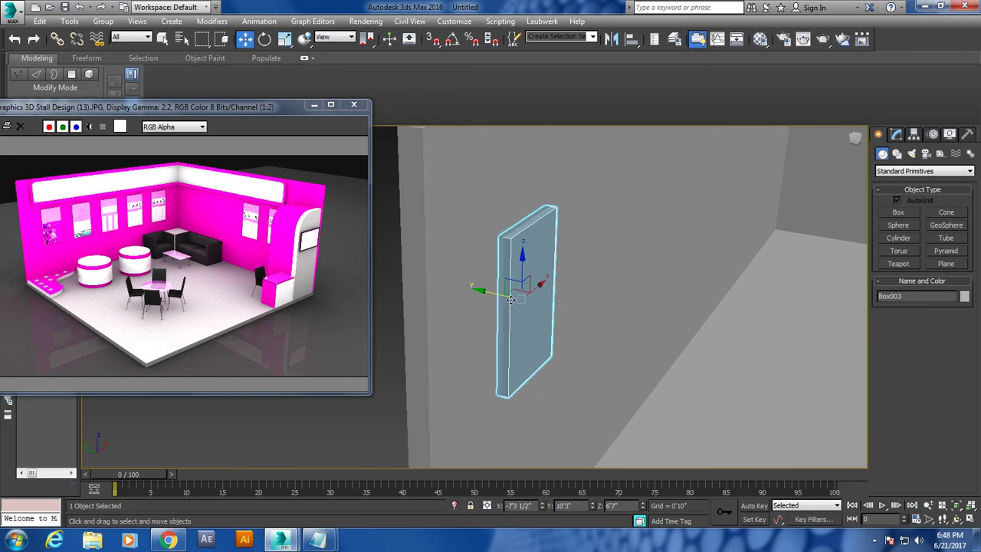
- Clone the panel along the long wall to line it with four panels
{"action": "middle_click_drag", "start_coordinate": [506, 297], "coordinate": [574, 303], "text": "alt"}
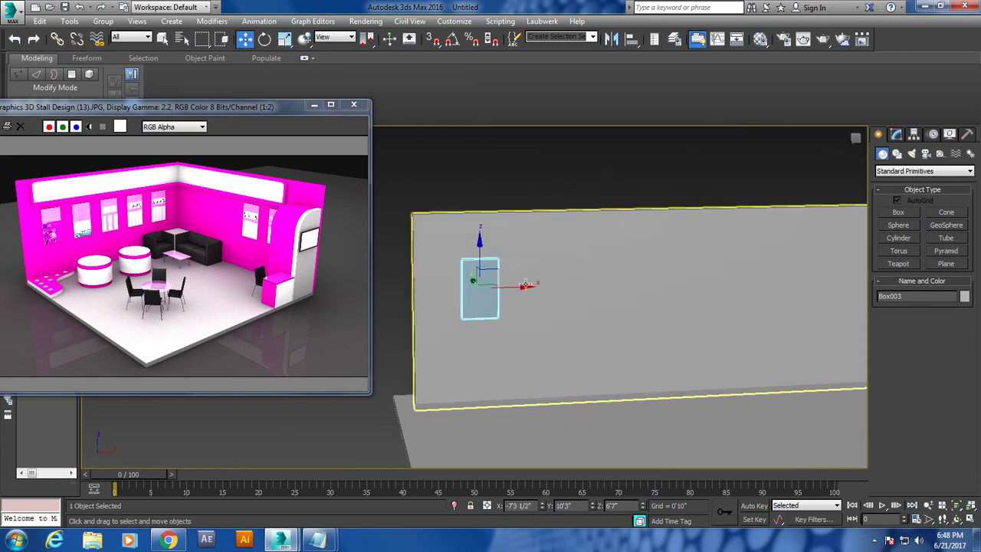
{"action": "left_click", "coordinate": [528, 286]}
{"action": "left_click", "coordinate": [480, 290]}
{"action": "left_click_drag", "start_coordinate": [520, 286], "coordinate": [607, 295]}
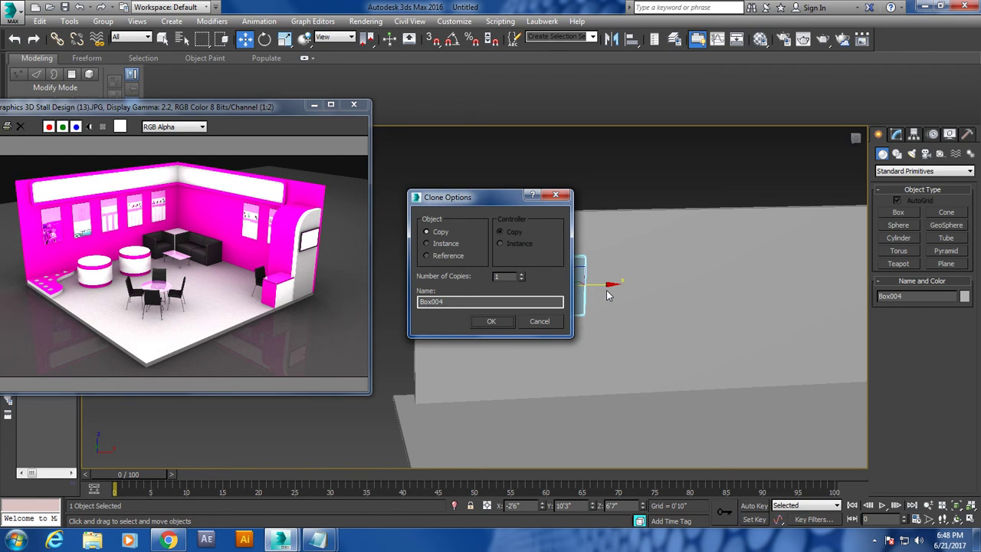
{"action": "left_click", "coordinate": [491, 321]}
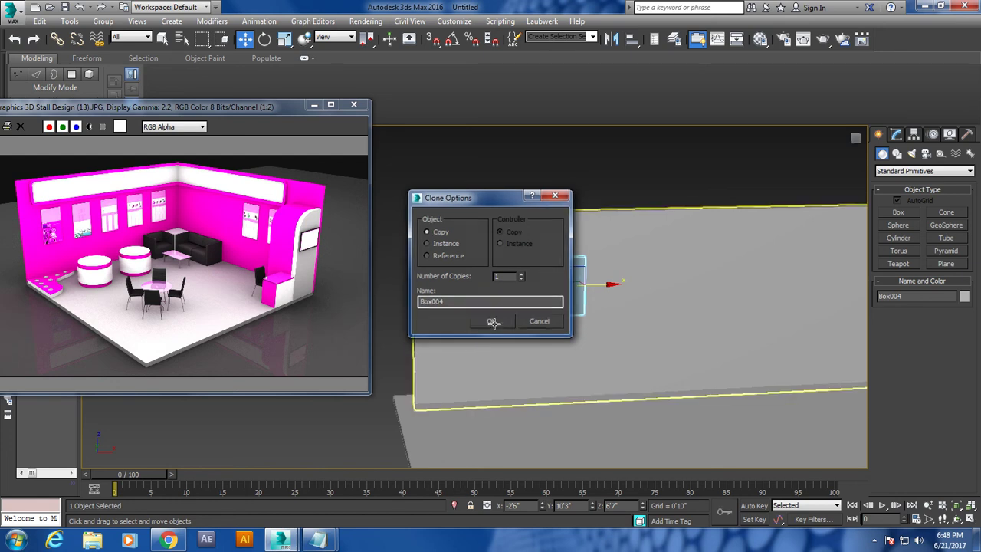
{"action": "left_click_drag", "start_coordinate": [671, 285], "coordinate": [686, 286]}
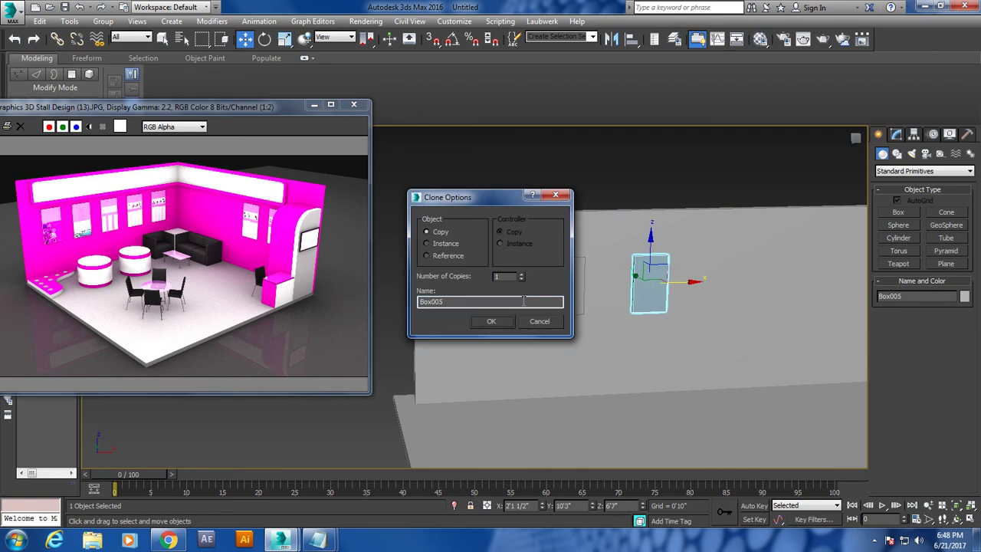
{"action": "left_click", "coordinate": [491, 321]}
{"action": "middle_click_drag", "start_coordinate": [510, 322], "coordinate": [534, 285], "text": "alt"}
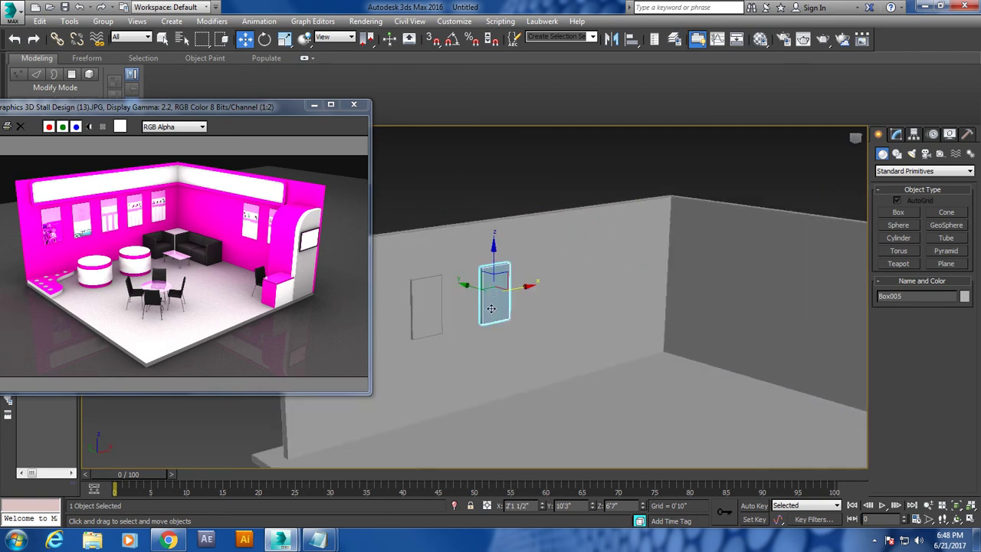
{"action": "left_click_drag", "start_coordinate": [534, 285], "coordinate": [644, 274]}
{"action": "key", "text": "Return"}
{"action": "key", "text": "Return"}
{"action": "key", "text": "z"}
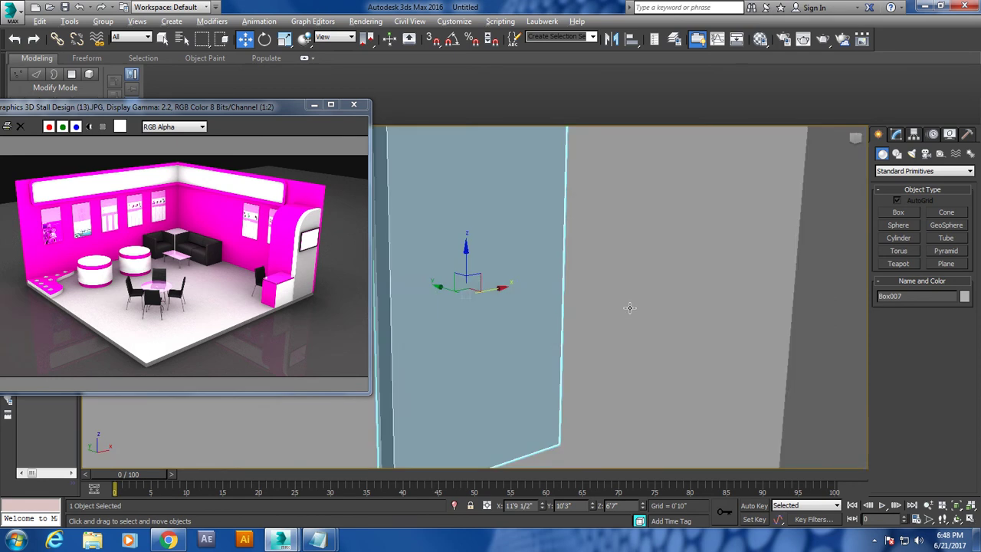
- Make one more panel copy toward the back wall
{"action": "scroll", "coordinate": [590, 295], "scroll_direction": "down", "scroll_amount": 5}
{"action": "mouse_move", "coordinate": [591, 295]}
{"action": "middle_mouse_down", "text": "alt"}
{"action": "mouse_move", "coordinate": [598, 344]}
{"action": "mouse_move", "coordinate": [611, 286]}
{"action": "middle_mouse_up", "text": "alt"}
{"action": "left_click_drag", "start_coordinate": [610, 286], "coordinate": [616, 285]}
{"action": "scroll", "coordinate": [613, 295], "scroll_direction": "down", "scroll_amount": 4}
{"action": "middle_click_drag", "start_coordinate": [613, 295], "coordinate": [612, 276], "text": "alt"}
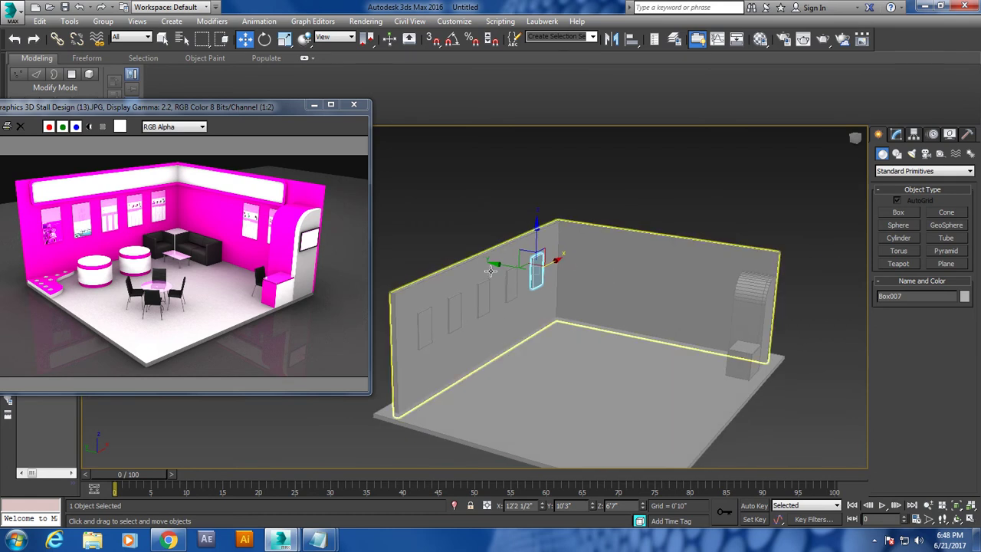
{"action": "left_click_drag", "start_coordinate": [488, 270], "coordinate": [601, 290], "text": "shift"}
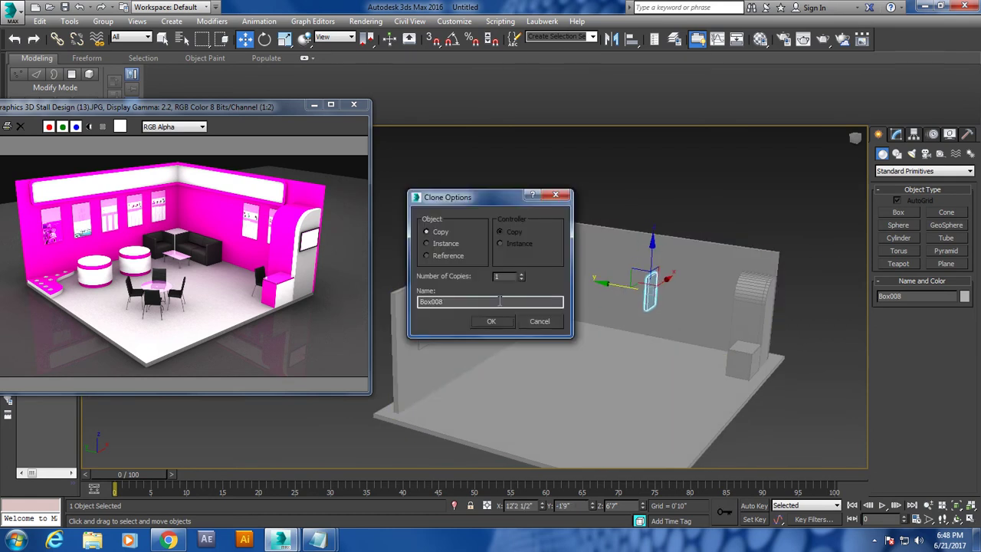
{"action": "left_click", "coordinate": [495, 322]}
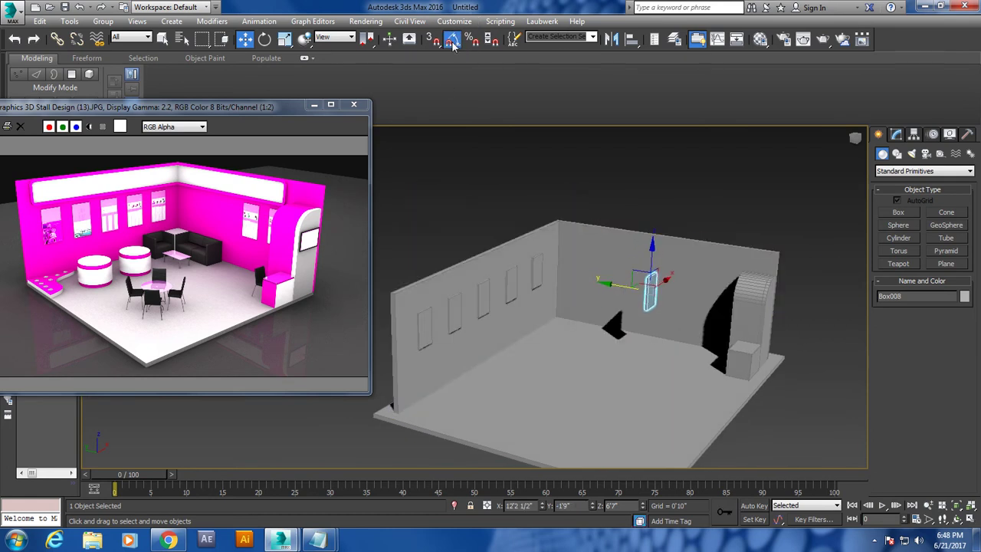
- Check the angle snap setting and rotate the panel copy 90°
{"action": "right_click", "coordinate": [452, 39]}
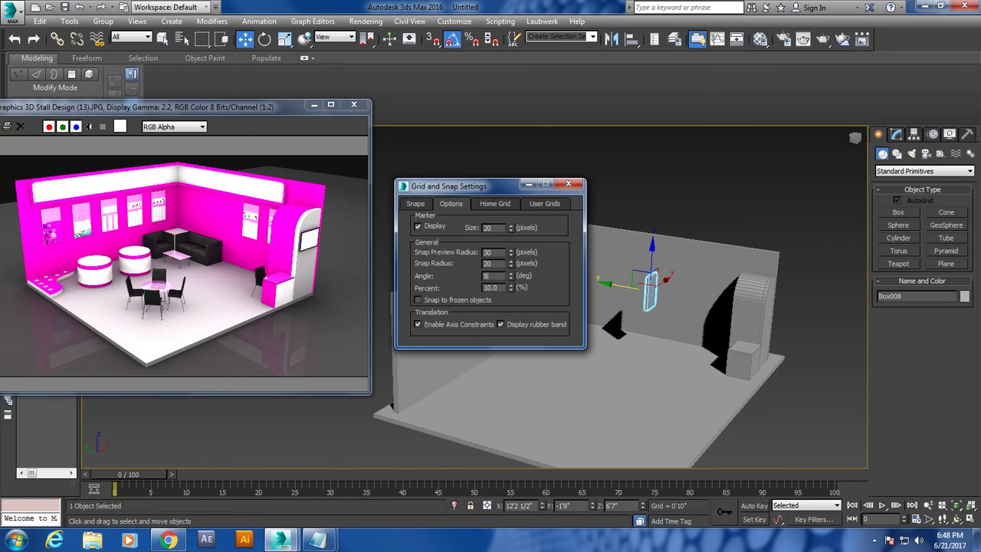
{"action": "left_click", "coordinate": [568, 185]}
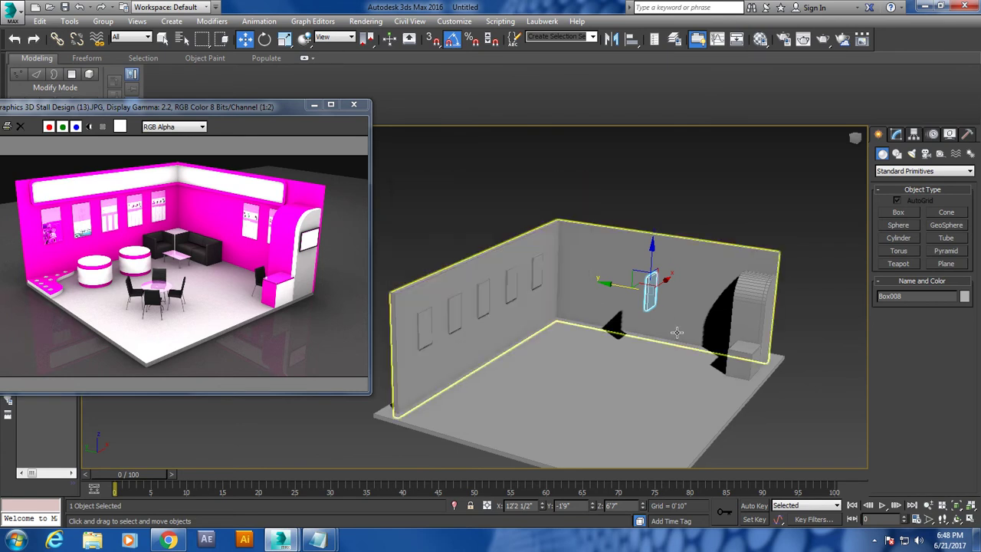
{"action": "key", "text": "e"}
{"action": "left_click_drag", "start_coordinate": [665, 306], "coordinate": [652, 305]}
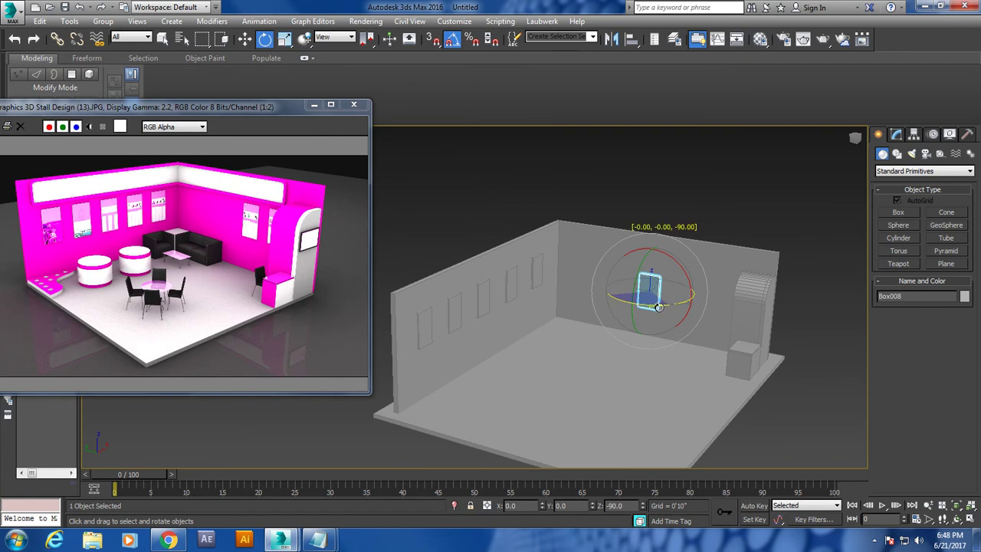
{"action": "key", "text": "w"}
- Move the rotated panel onto the back wall and clone it as Box009
{"action": "scroll", "coordinate": [658, 307], "scroll_direction": "up", "scroll_amount": 5}
{"action": "middle_click_drag", "start_coordinate": [707, 388], "coordinate": [787, 354], "text": "alt"}
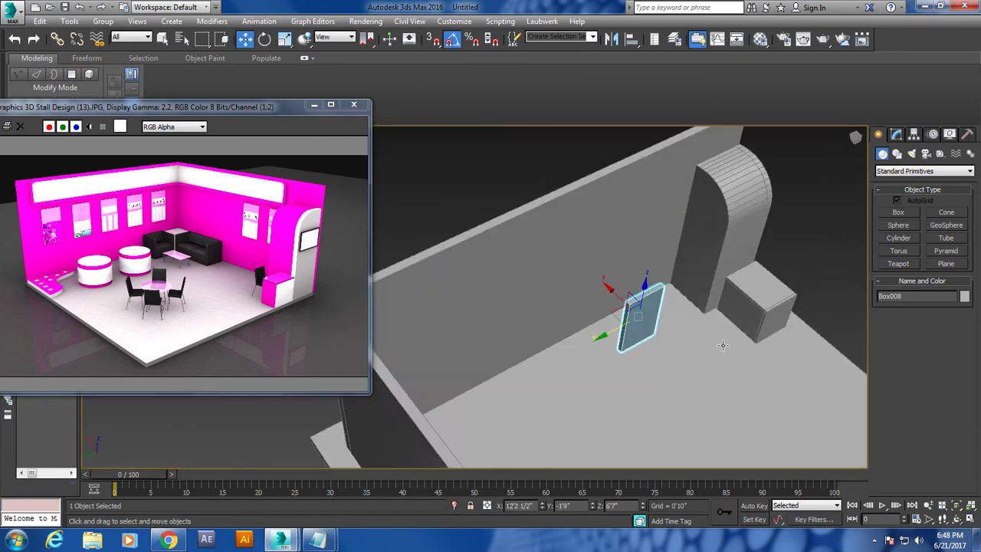
{"action": "left_click_drag", "start_coordinate": [609, 301], "coordinate": [504, 266]}
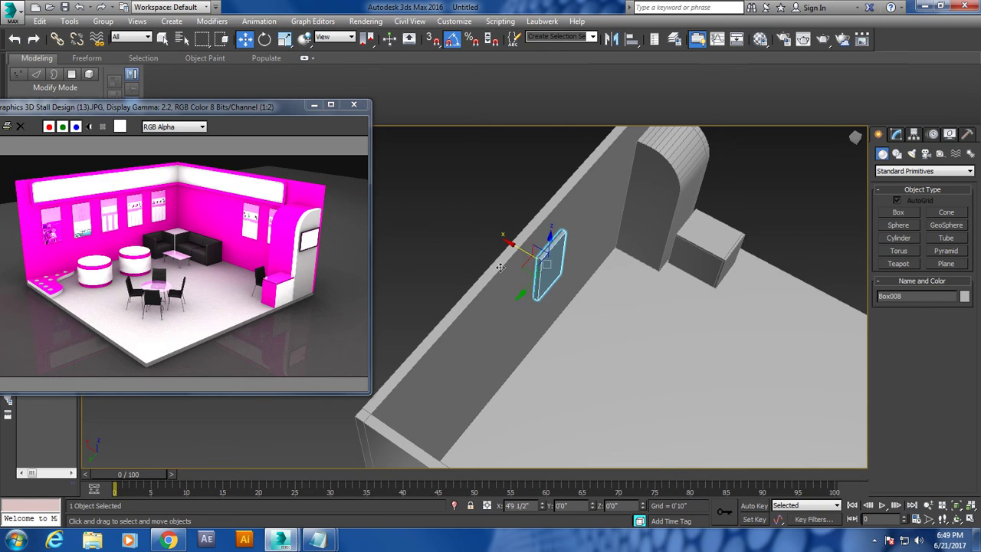
{"action": "middle_click_drag", "start_coordinate": [504, 266], "coordinate": [473, 232], "text": "alt"}
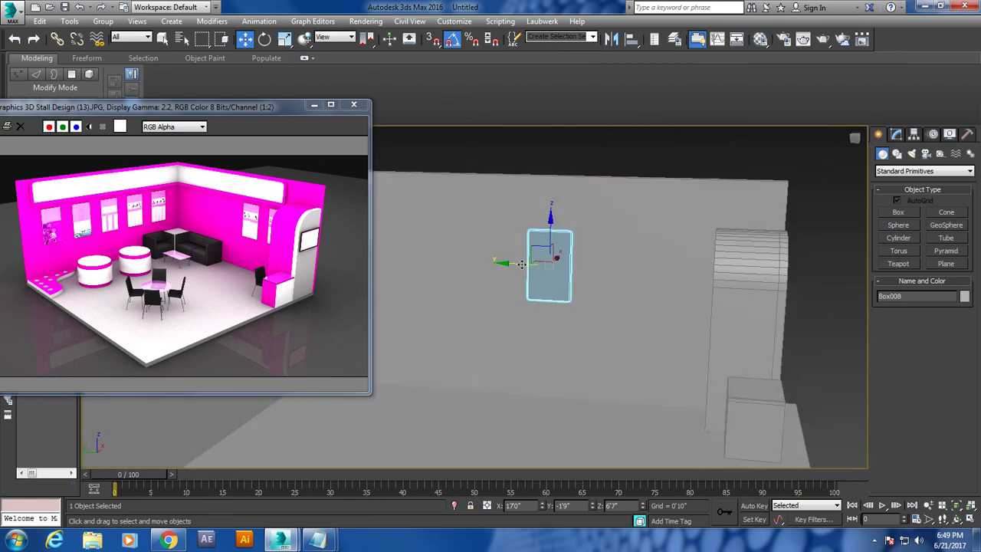
{"action": "left_click_drag", "start_coordinate": [522, 264], "coordinate": [618, 266]}
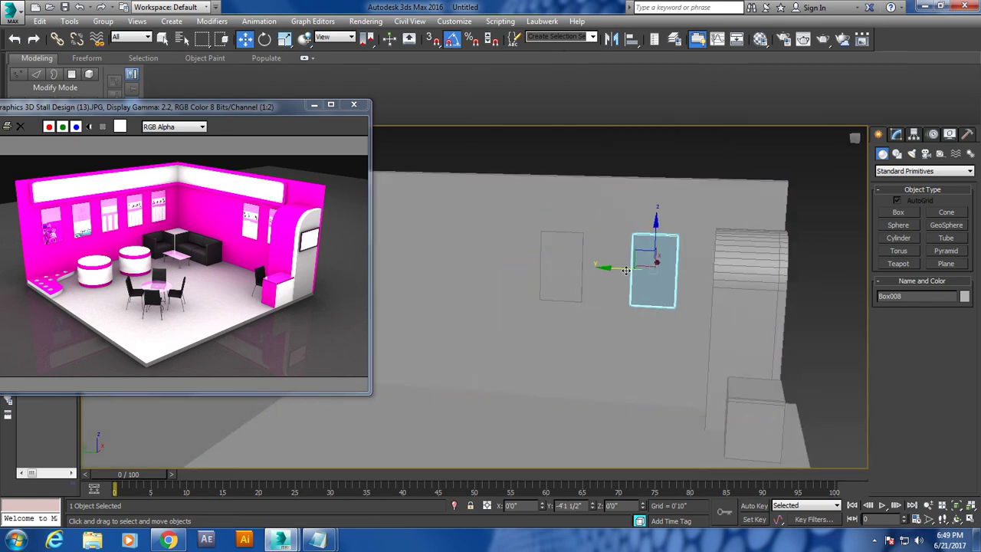
{"action": "left_click", "coordinate": [502, 321]}
{"action": "mouse_move", "coordinate": [521, 325]}
{"action": "middle_mouse_down"}
{"action": "mouse_move", "coordinate": [708, 342]}
{"action": "mouse_move", "coordinate": [652, 312]}
{"action": "middle_mouse_up"}
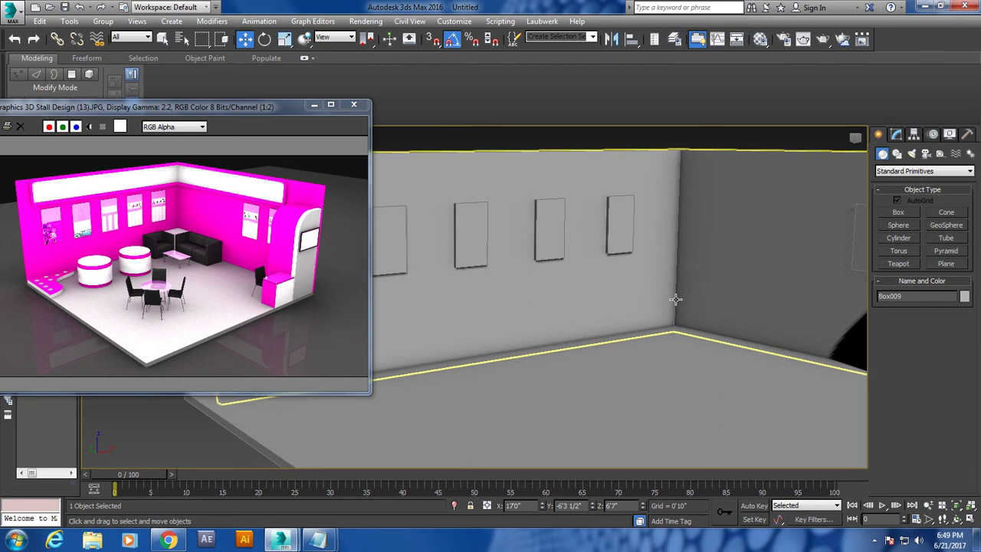
- Create a 2'8" x 3'5" x 0'7 1/2" ChamferBox on the floor with 6 fillet segments
{"action": "left_click", "coordinate": [919, 171]}
{"action": "left_click", "coordinate": [904, 187]}
{"action": "left_click", "coordinate": [897, 224]}
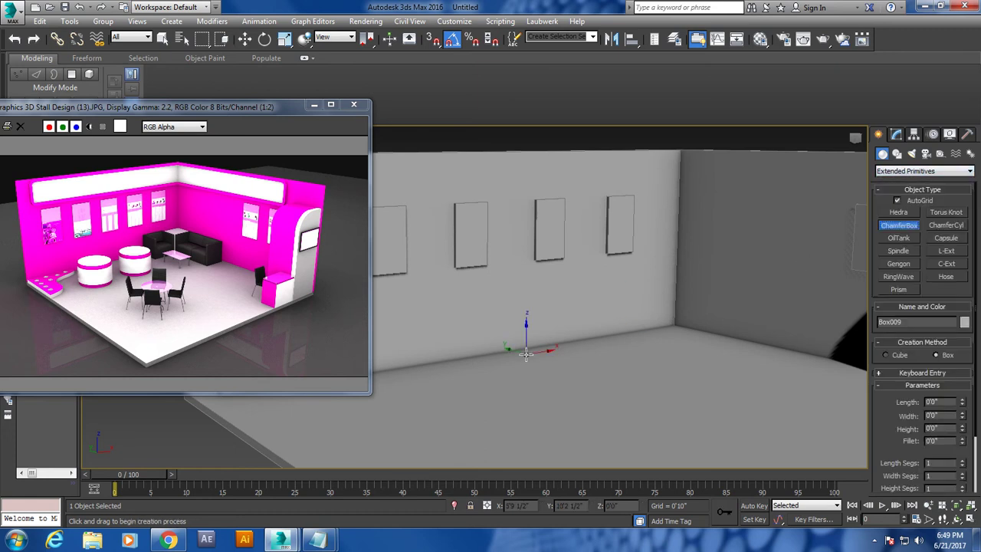
{"action": "middle_click_drag", "start_coordinate": [525, 352], "coordinate": [600, 357], "text": "alt"}
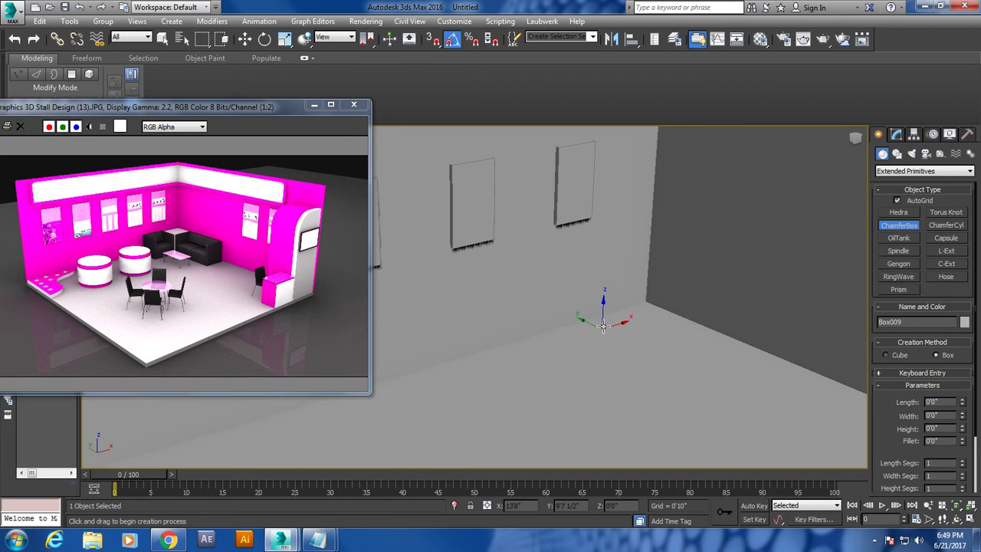
{"action": "left_click_drag", "start_coordinate": [604, 326], "coordinate": [584, 368]}
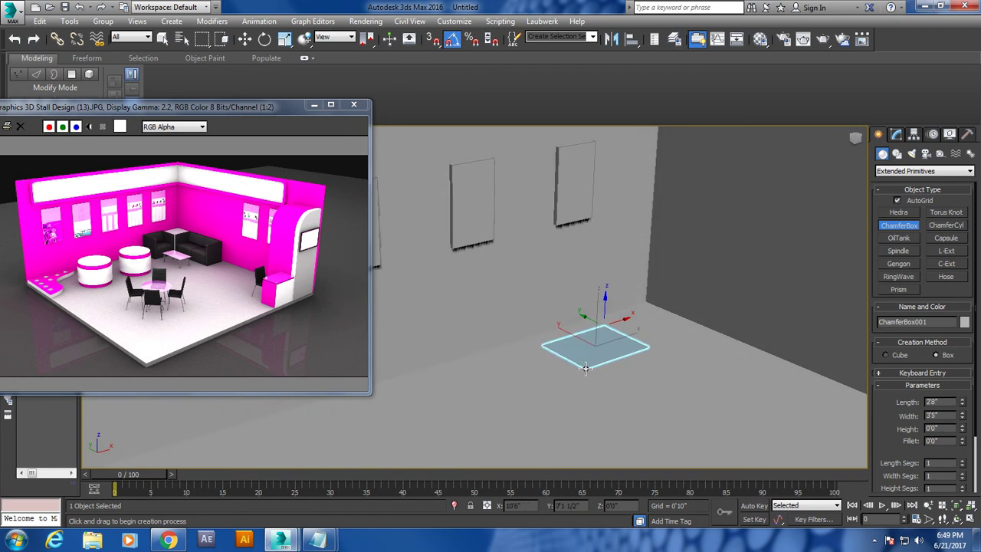
{"action": "left_click", "coordinate": [595, 352]}
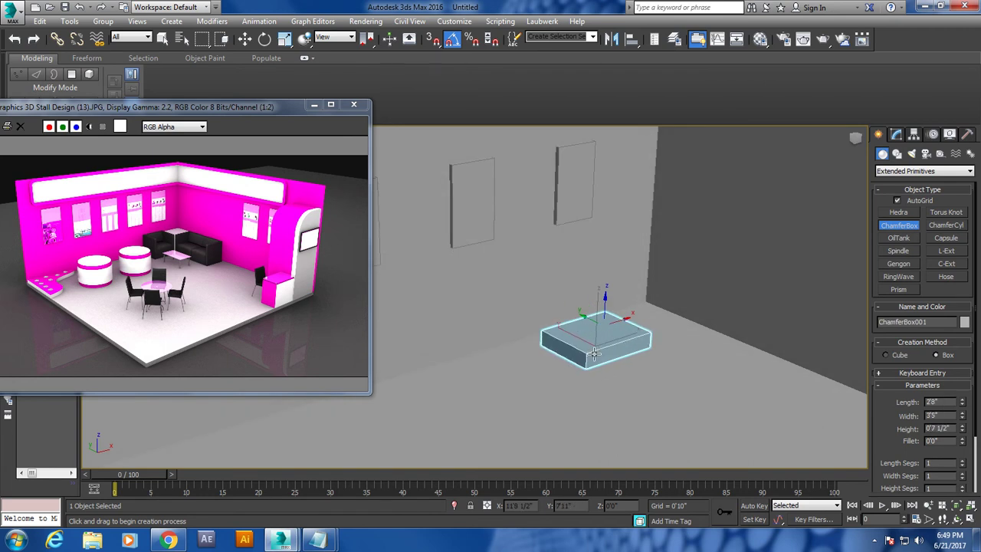
{"action": "right_click", "coordinate": [594, 355]}
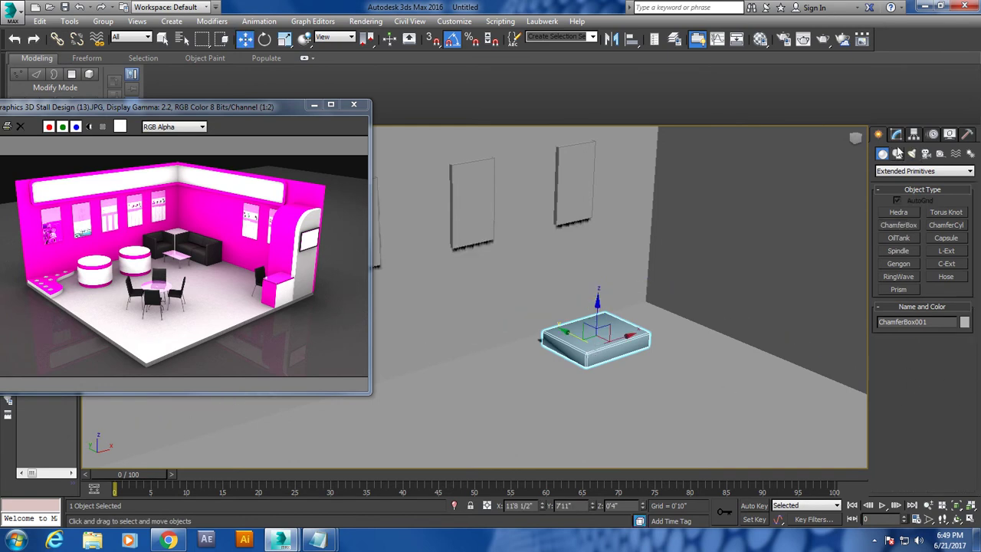
{"action": "left_click", "coordinate": [897, 135]}
{"action": "left_click_drag", "start_coordinate": [962, 413], "coordinate": [967, 407]}
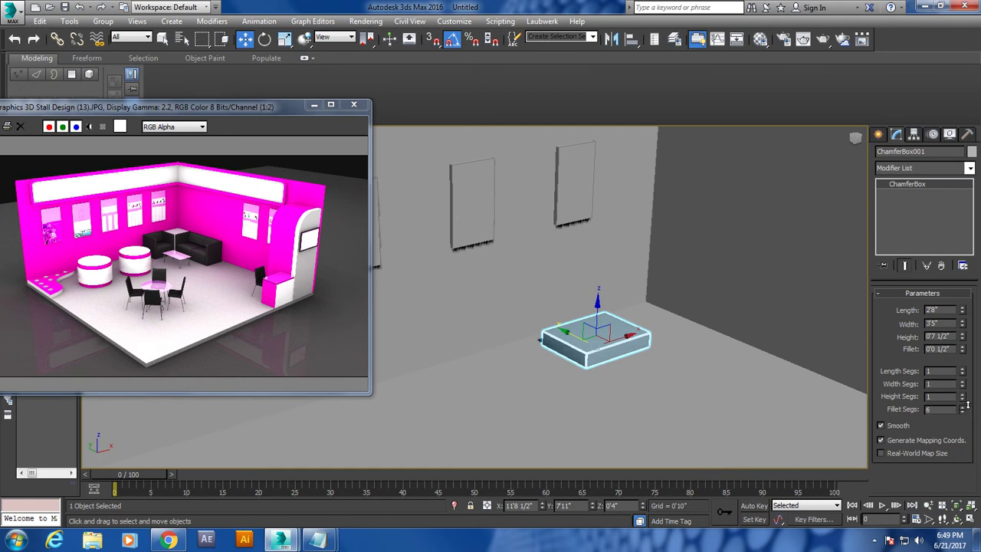
- Convert ChamferBox001 to an editable poly
{"action": "key", "text": "e"}
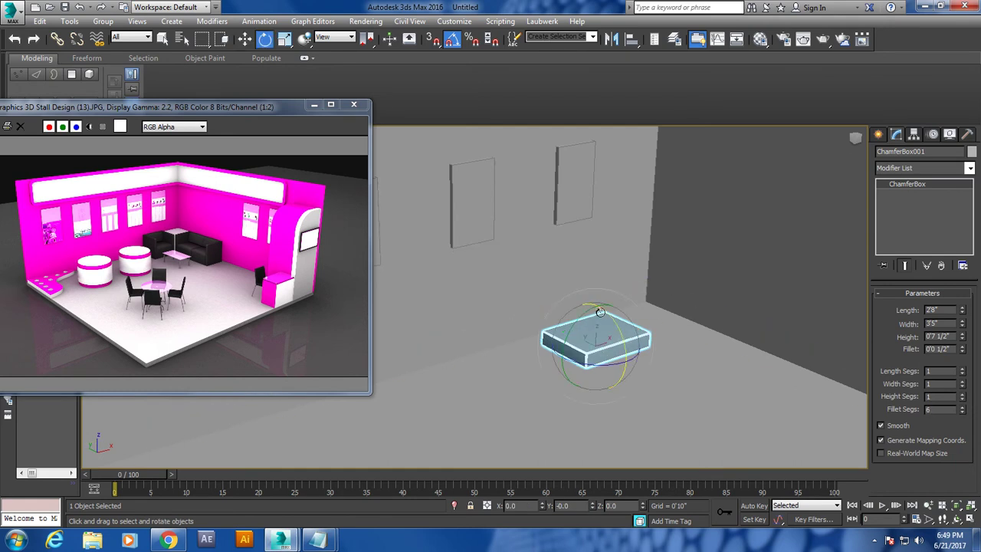
{"action": "key", "text": "w"}
{"action": "right_click", "coordinate": [622, 337]}
{"action": "mouse_move", "coordinate": [671, 457]}
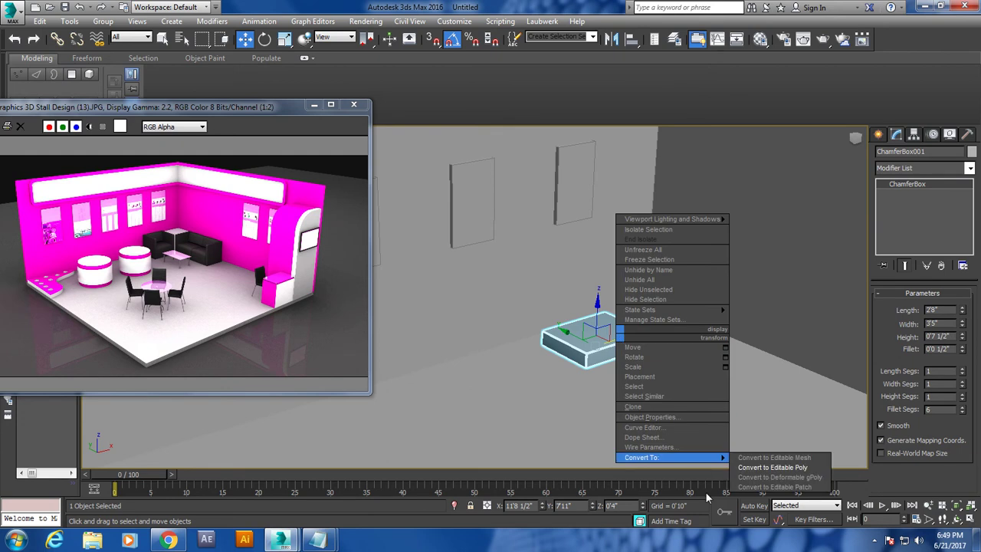
{"action": "left_click", "coordinate": [785, 469]}
- Raise the box's top vertices to make it taller
{"action": "key", "text": "alt+w"}
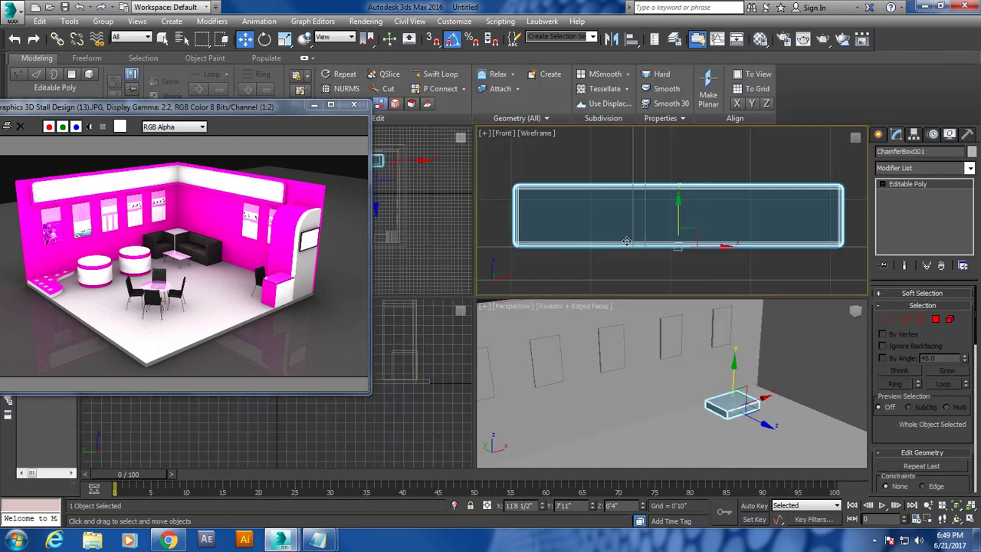
{"action": "key", "text": "1"}
{"action": "scroll", "coordinate": [602, 234], "scroll_direction": "down", "scroll_amount": 3}
{"action": "left_click_drag", "start_coordinate": [534, 198], "coordinate": [794, 232]}
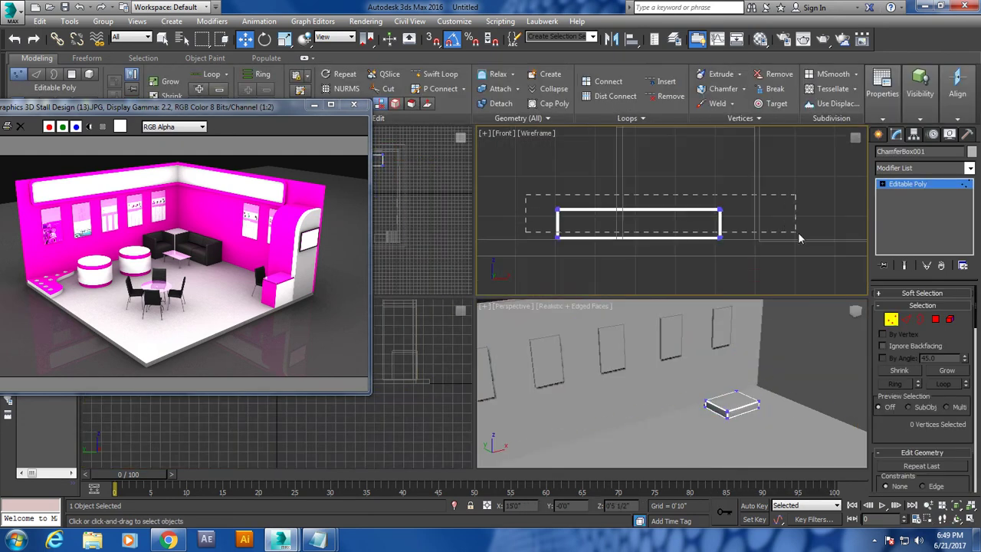
{"action": "left_click_drag", "start_coordinate": [635, 182], "coordinate": [643, 160]}
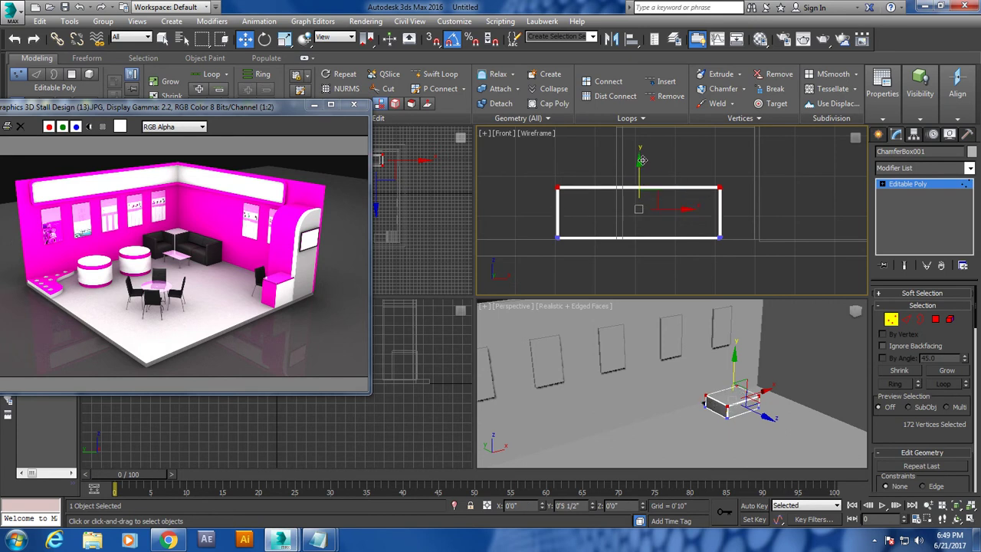
{"action": "left_click", "coordinate": [925, 189]}
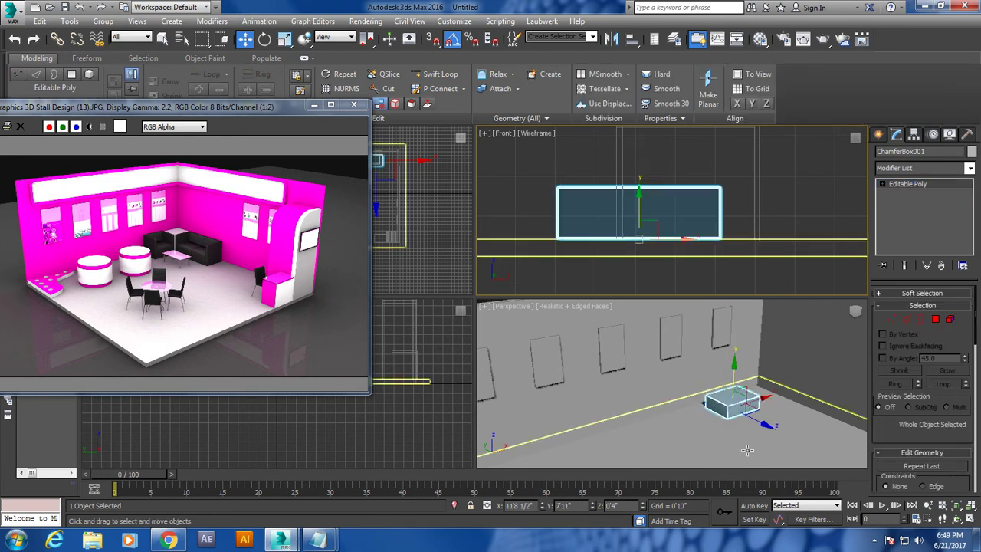
- Scale the box about 119% lengthwise
{"action": "left_click", "coordinate": [724, 403]}
{"action": "key", "text": "alt+w"}
{"action": "middle_click_drag", "start_coordinate": [542, 305], "coordinate": [511, 351], "text": "alt"}
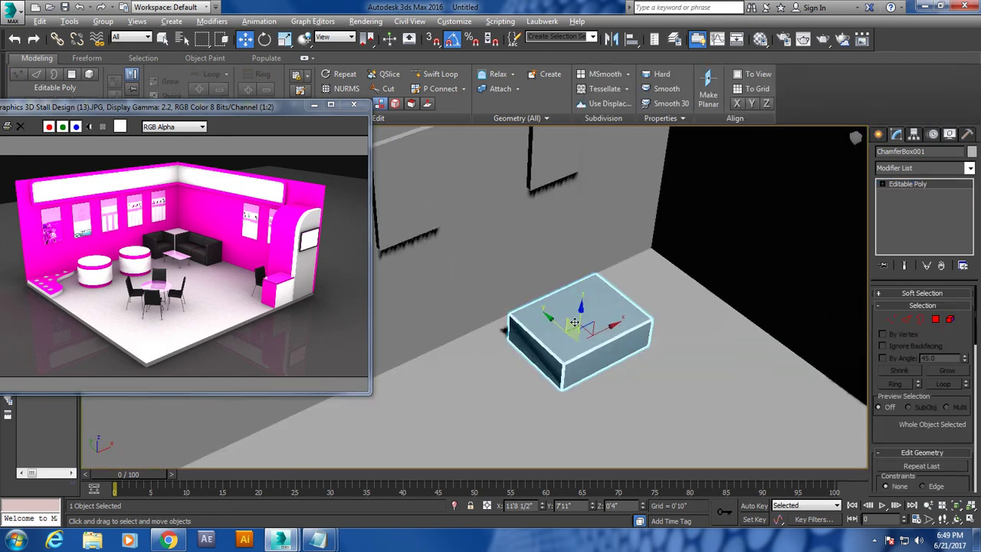
{"action": "key", "text": "r"}
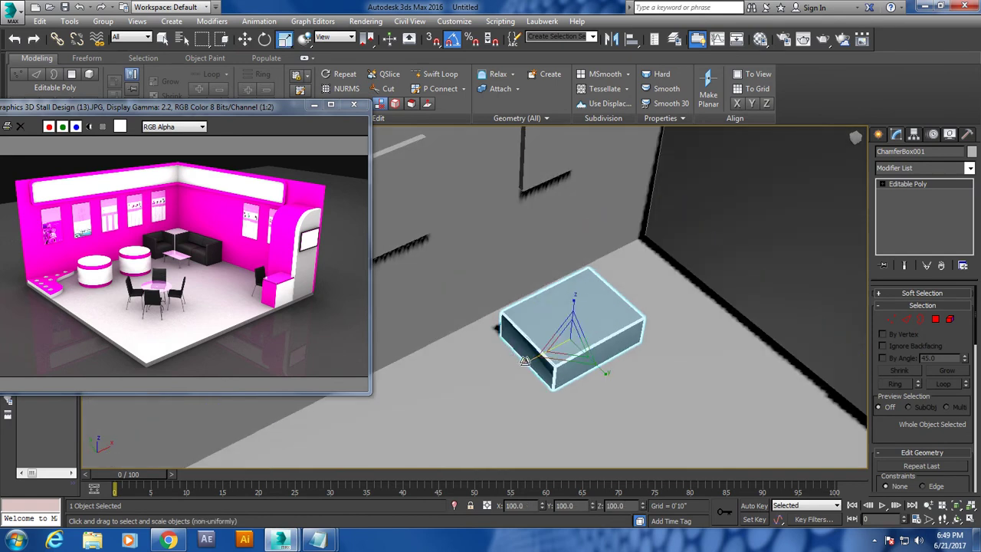
{"action": "left_click_drag", "start_coordinate": [520, 366], "coordinate": [607, 376]}
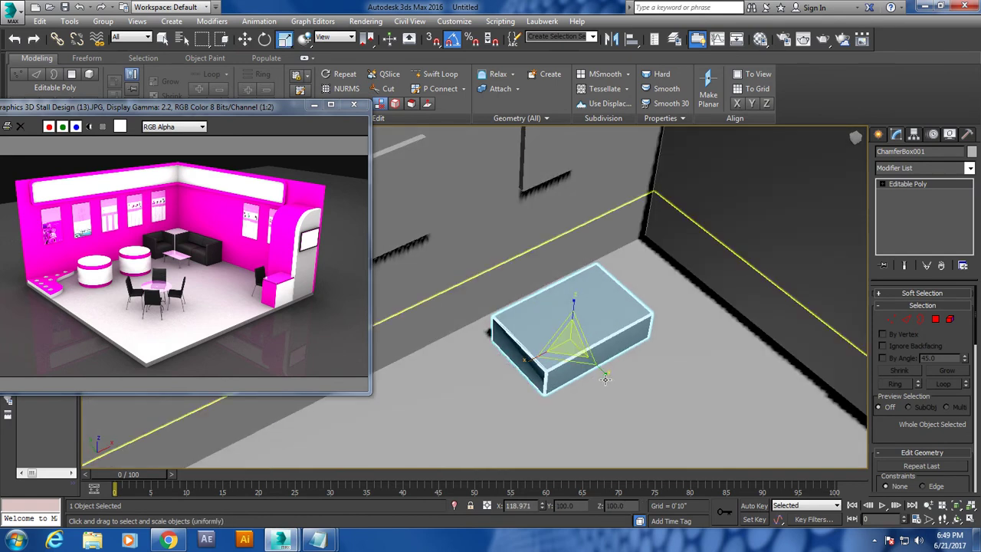
- Shift-drag a copy, ChamferBox002, beside the box
{"action": "key", "text": "w"}
{"action": "mouse_move", "coordinate": [607, 376]}
{"action": "middle_mouse_down", "text": "alt"}
{"action": "mouse_move", "coordinate": [593, 337]}
{"action": "mouse_move", "coordinate": [611, 335]}
{"action": "middle_mouse_up", "text": "alt"}
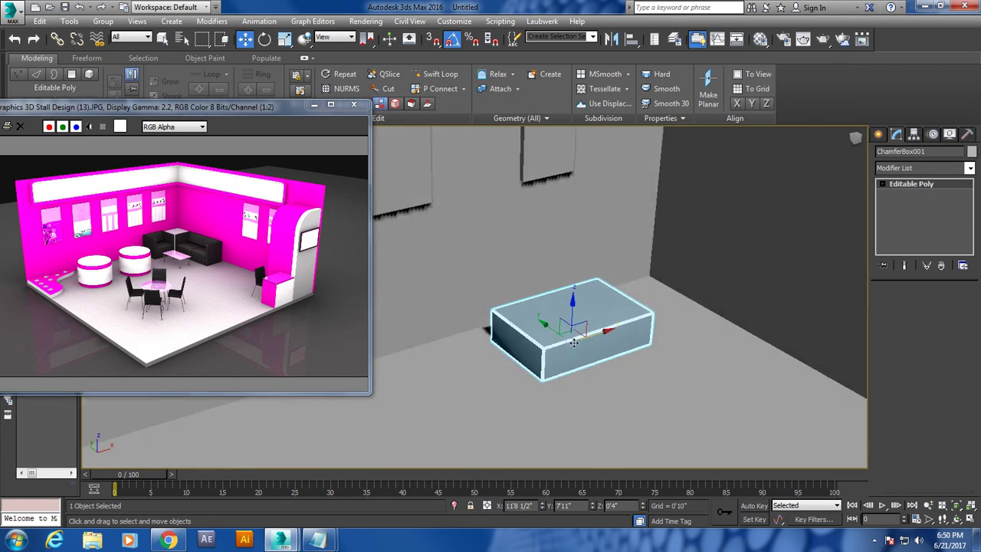
{"action": "left_click_drag", "start_coordinate": [606, 329], "coordinate": [509, 357], "text": "shift"}
{"action": "left_click", "coordinate": [498, 324]}
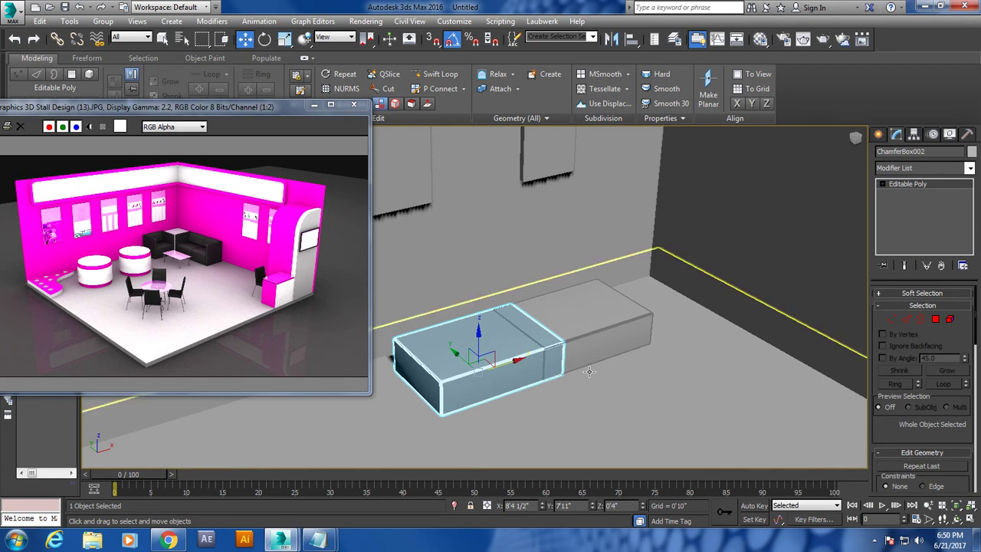
- Scale ChamferBox002 into a thin slab and move it against the seat's end
{"action": "key", "text": "r"}
{"action": "left_click_drag", "start_coordinate": [429, 381], "coordinate": [662, 367]}
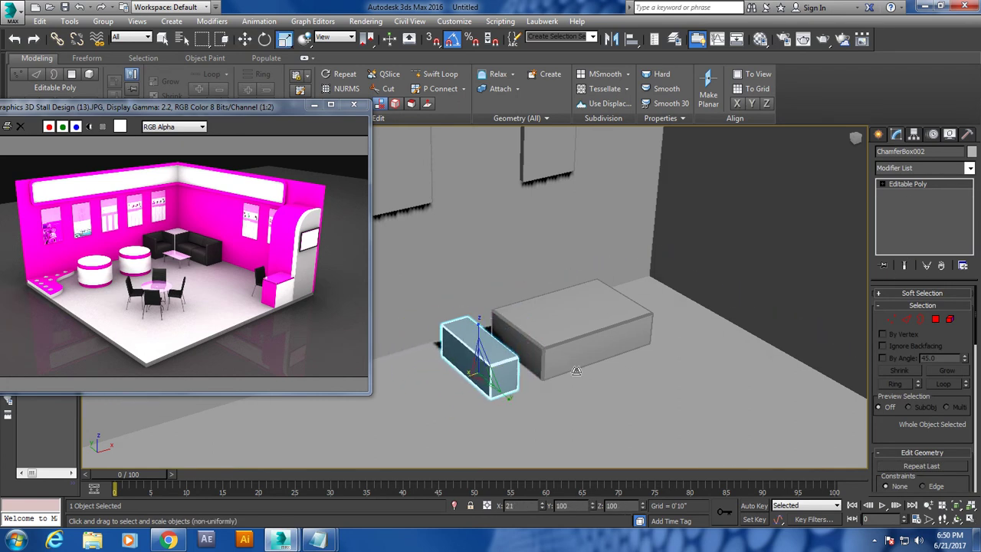
{"action": "key", "text": "w"}
{"action": "left_click_drag", "start_coordinate": [523, 359], "coordinate": [546, 353]}
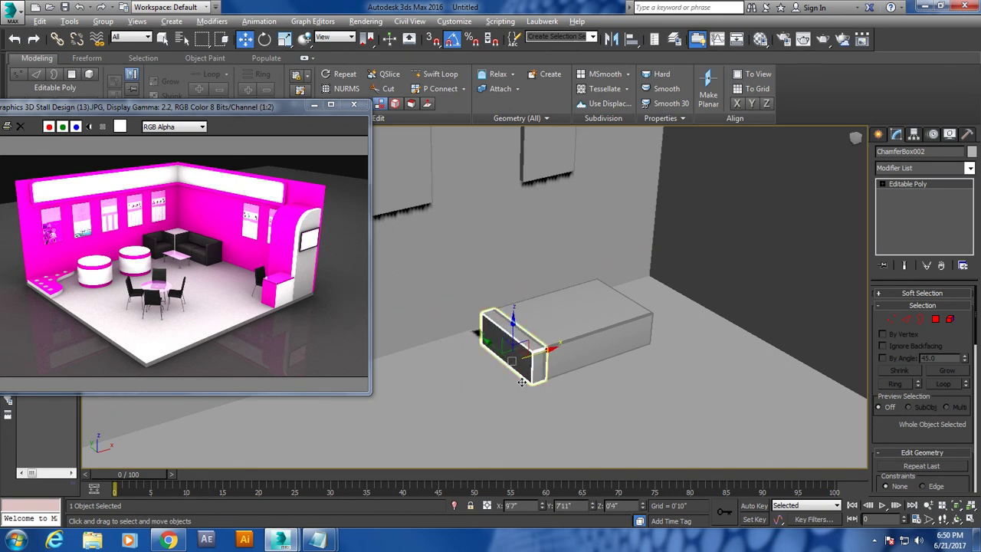
{"action": "middle_click_drag", "start_coordinate": [530, 381], "coordinate": [473, 363], "text": "alt"}
{"action": "key", "text": "z"}
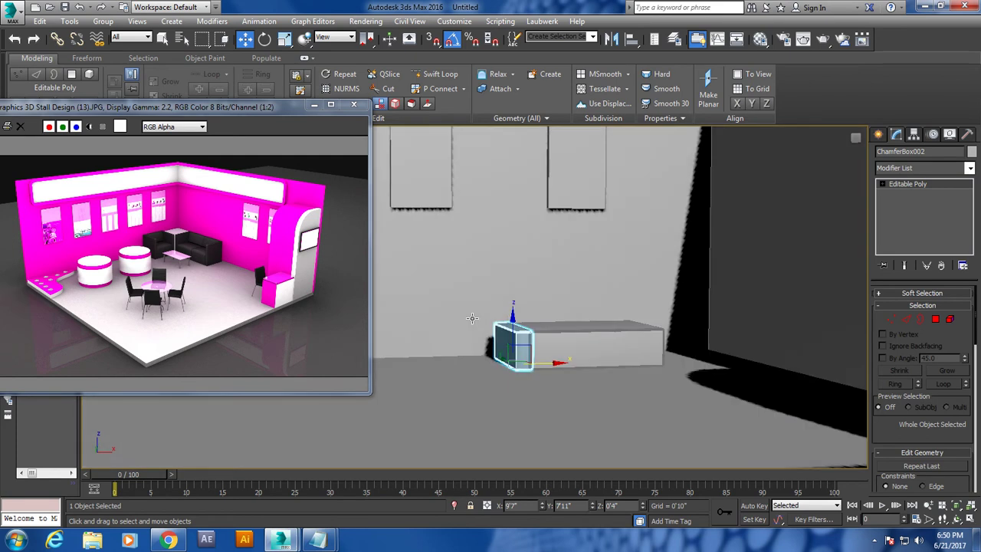
- Raise the slab's top vertices into a tall side panel and drag out a copy
{"action": "key", "text": "1"}
{"action": "left_click_drag", "start_coordinate": [484, 291], "coordinate": [713, 385]}
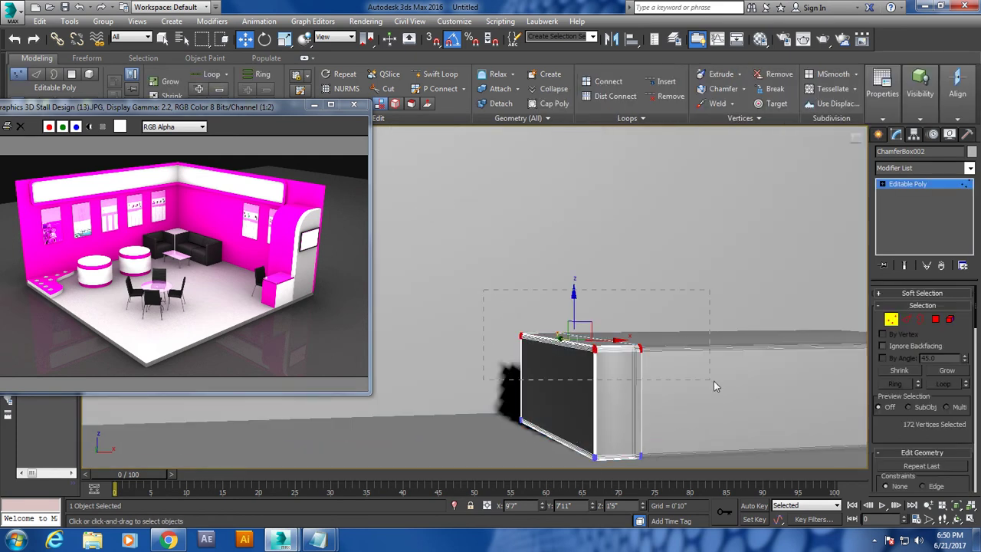
{"action": "left_click_drag", "start_coordinate": [573, 293], "coordinate": [562, 174]}
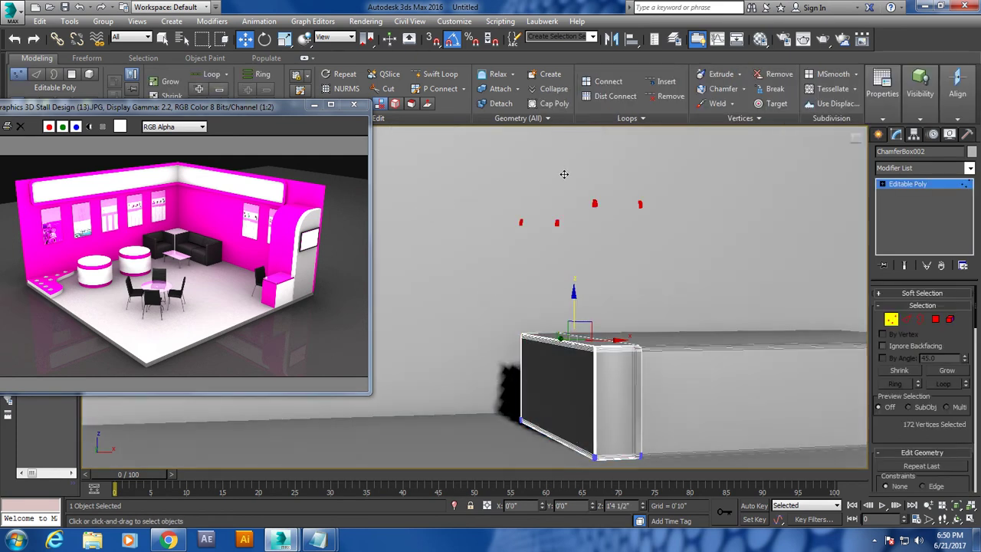
{"action": "scroll", "coordinate": [716, 252], "scroll_direction": "up", "scroll_amount": 3}
{"action": "mouse_move", "coordinate": [656, 281]}
{"action": "middle_mouse_down", "text": "alt"}
{"action": "mouse_move", "coordinate": [682, 318]}
{"action": "mouse_move", "coordinate": [617, 293]}
{"action": "middle_mouse_up", "text": "alt"}
{"action": "left_click", "coordinate": [904, 185]}
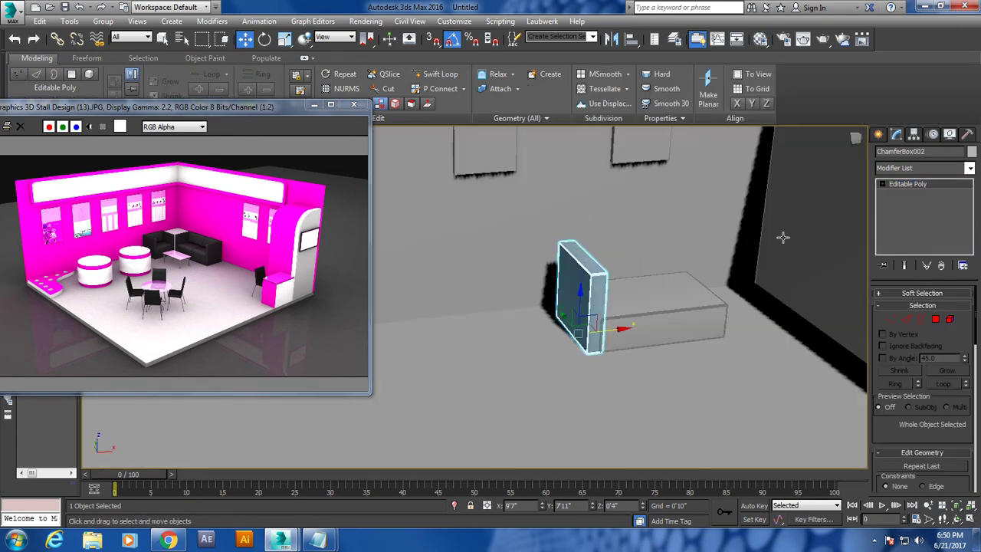
{"action": "left_click_drag", "start_coordinate": [616, 331], "coordinate": [742, 311], "text": "shift"}
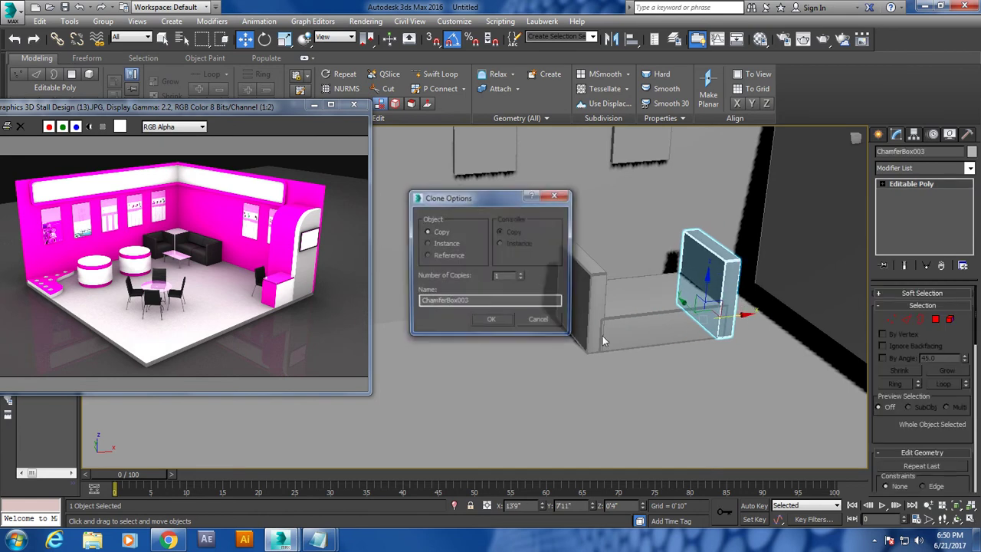
- Confirm ChamferBox003 at the seat's other end and clone ChamferBox004
{"action": "left_click", "coordinate": [481, 322]}
{"action": "middle_click_drag", "start_coordinate": [483, 323], "coordinate": [678, 310], "text": "alt"}
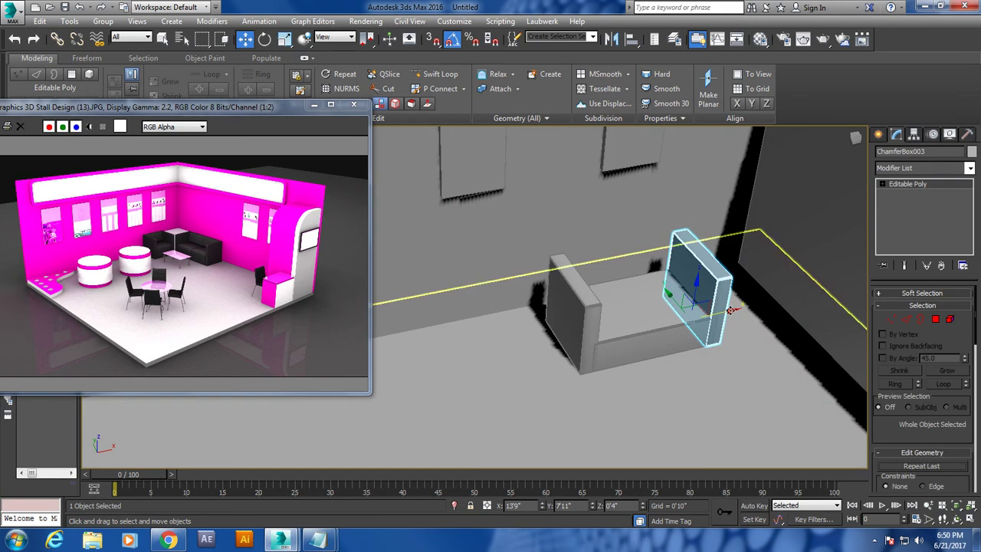
{"action": "left_click_drag", "start_coordinate": [715, 303], "coordinate": [675, 315], "text": "shift"}
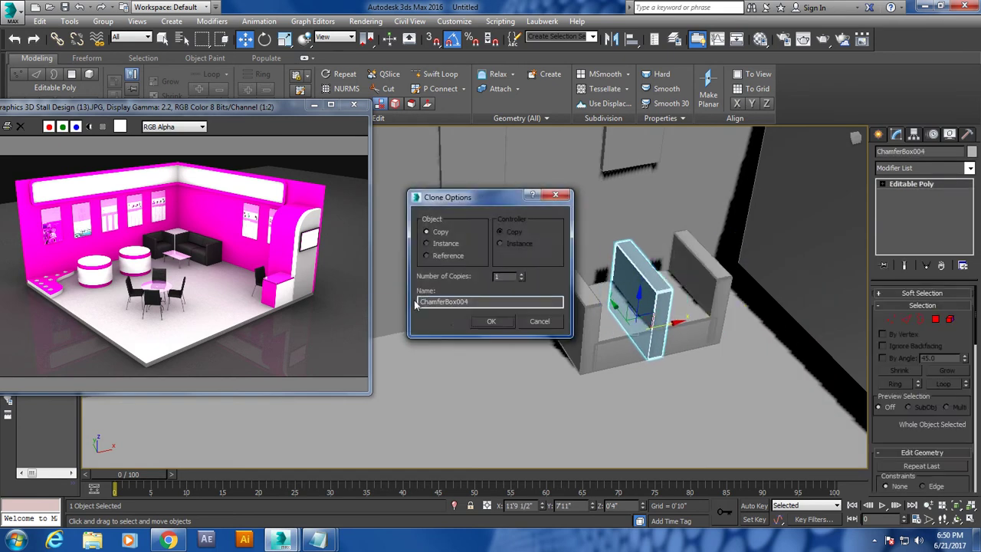
{"action": "left_click", "coordinate": [478, 325]}
- Rotate ChamferBox004 90° to run along the back of the seat
{"action": "key", "text": "e"}
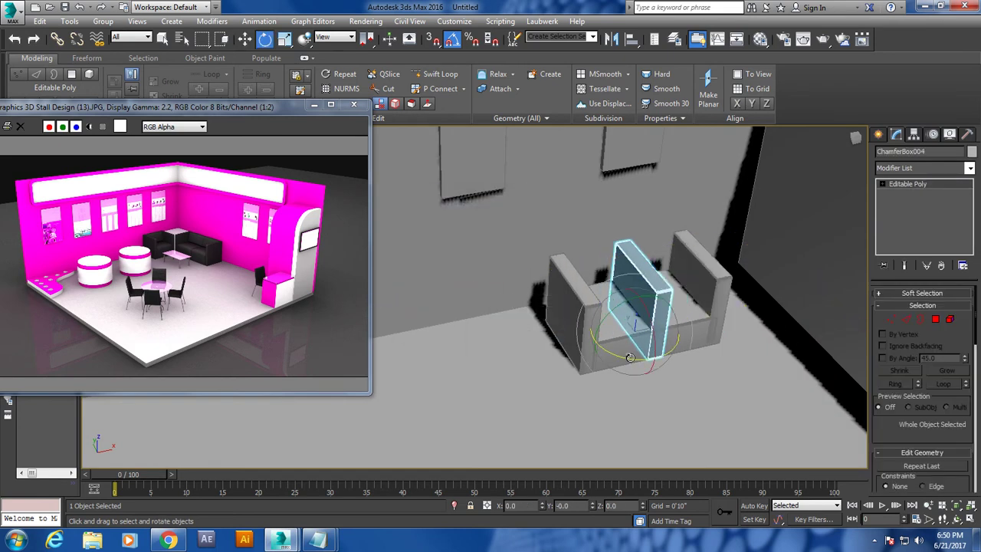
{"action": "left_click_drag", "start_coordinate": [628, 360], "coordinate": [614, 348]}
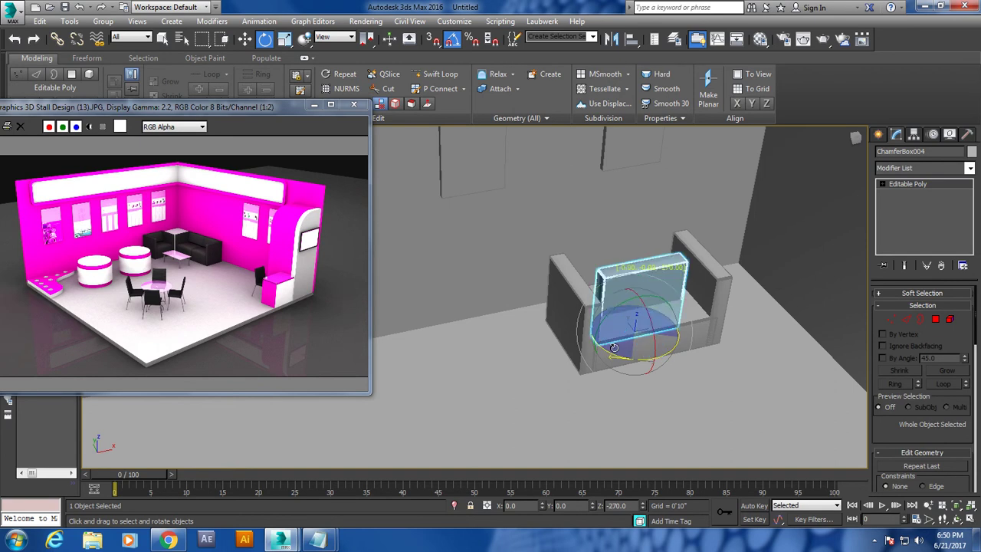
{"action": "key", "text": "w"}
{"action": "scroll", "coordinate": [614, 348], "scroll_direction": "down", "scroll_amount": 3}
{"action": "scroll", "coordinate": [614, 348], "scroll_direction": "down", "scroll_amount": 2}
{"action": "key", "text": "alt+w"}
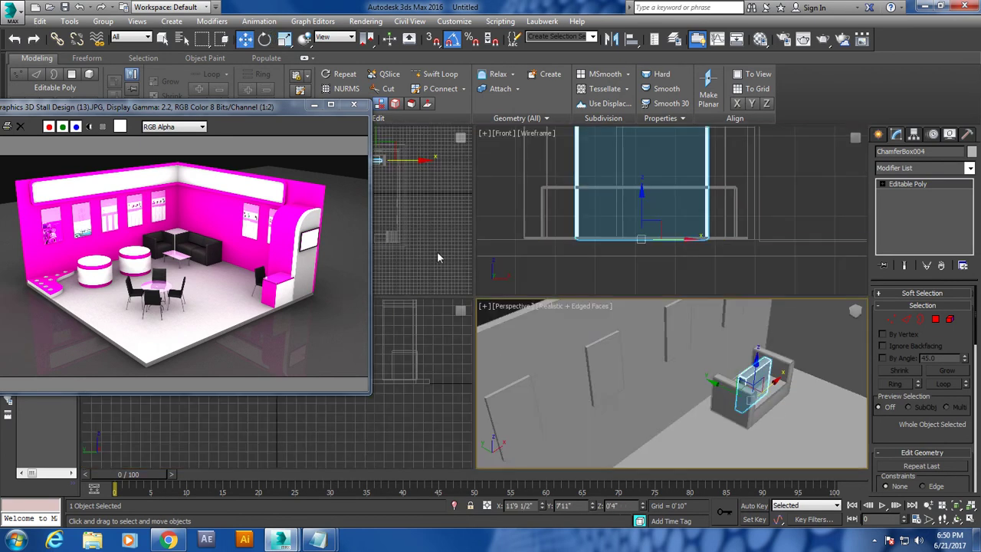
{"action": "key", "text": "alt+w"}
- Move ChamferBox004 behind the seat in Top view and widen it across the sofa
{"action": "scroll", "coordinate": [463, 249], "scroll_direction": "down", "scroll_amount": 3}
{"action": "scroll", "coordinate": [500, 250], "scroll_direction": "up", "scroll_amount": 2}
{"action": "left_click", "coordinate": [510, 319]}
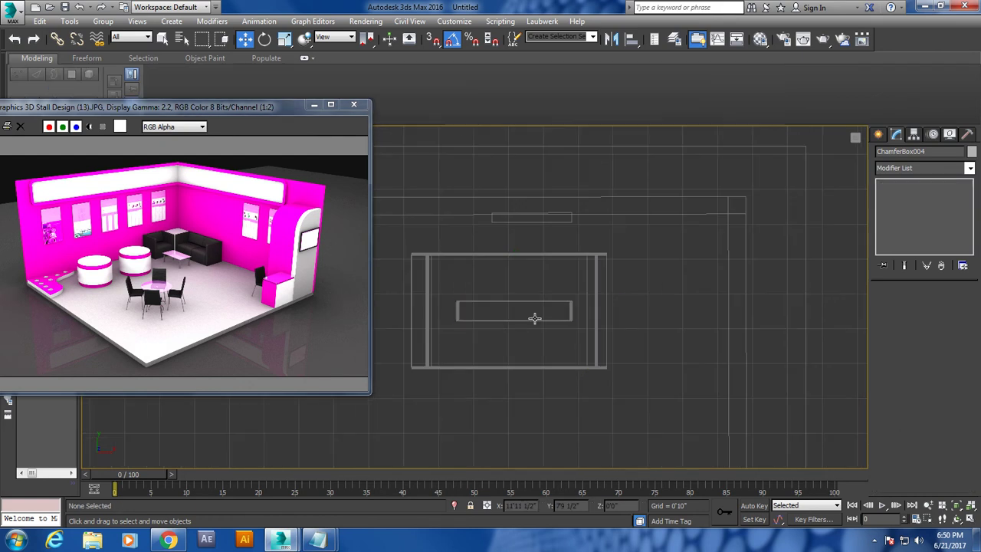
{"action": "left_click", "coordinate": [546, 311]}
{"action": "mouse_move", "coordinate": [545, 311]}
{"action": "left_mouse_down"}
{"action": "mouse_move", "coordinate": [501, 310]}
{"action": "mouse_move", "coordinate": [486, 235]}
{"action": "left_mouse_up"}
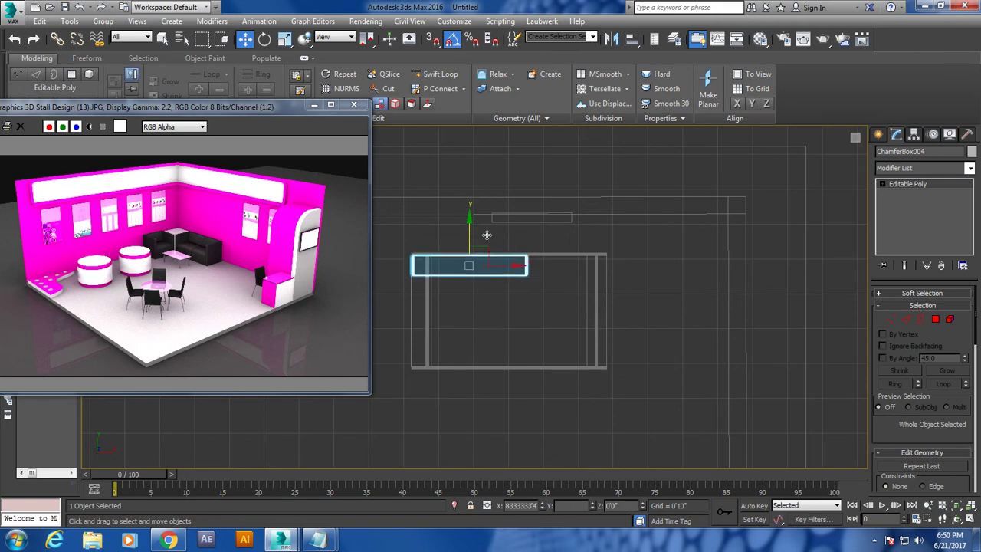
{"action": "key", "text": "1"}
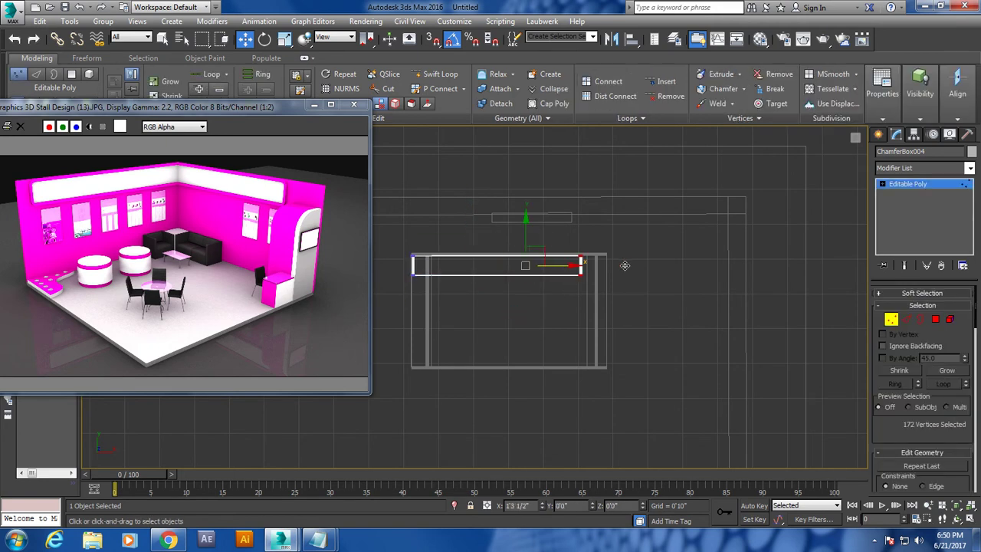
{"action": "key", "text": "alt+w"}
{"action": "key", "text": "alt+w"}
{"action": "mouse_move", "coordinate": [668, 379]}
{"action": "middle_mouse_down", "text": "alt"}
{"action": "mouse_move", "coordinate": [615, 286]}
{"action": "mouse_move", "coordinate": [651, 299]}
{"action": "mouse_move", "coordinate": [672, 360]}
{"action": "mouse_move", "coordinate": [664, 337]}
{"action": "middle_mouse_up", "text": "alt"}
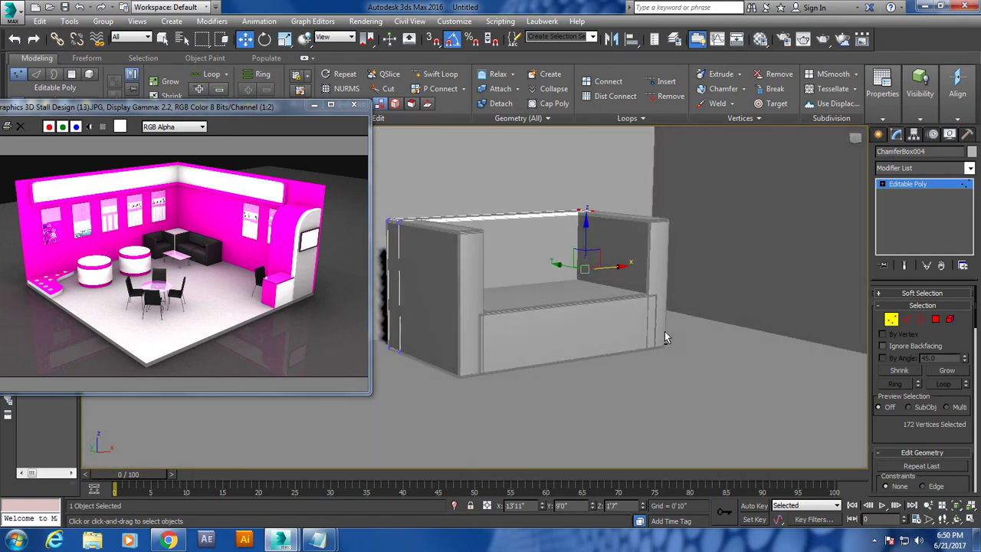
{"action": "left_click", "coordinate": [902, 190]}
{"action": "scroll", "coordinate": [596, 320], "scroll_direction": "down", "scroll_amount": 3}
- Convert the seat to editable poly and connect its front edges with 5 segments
{"action": "left_click", "coordinate": [596, 320]}
{"action": "scroll", "coordinate": [584, 306], "scroll_direction": "up", "scroll_amount": 2}
{"action": "right_click", "coordinate": [585, 306]}
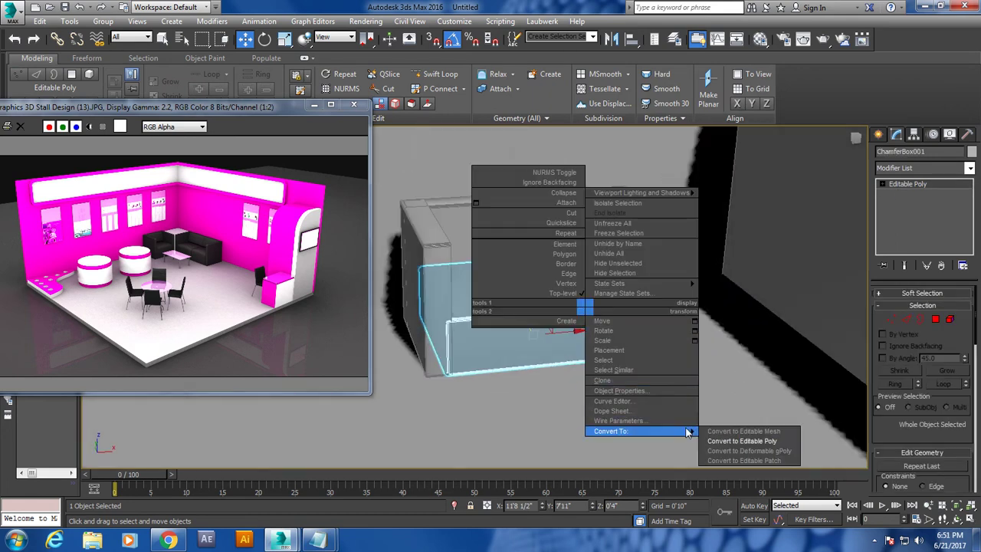
{"action": "left_click", "coordinate": [741, 441]}
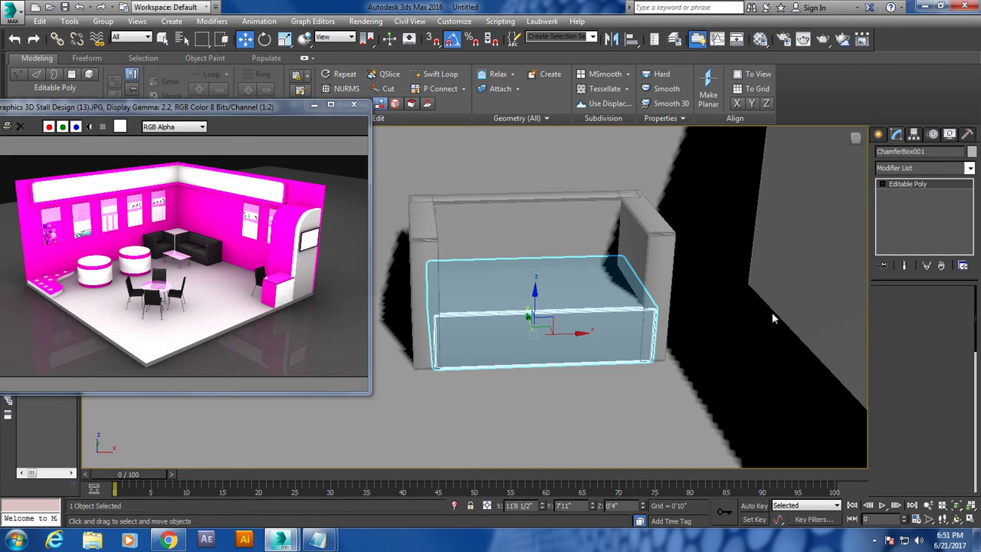
{"action": "left_click", "coordinate": [905, 319]}
{"action": "left_click", "coordinate": [950, 371]}
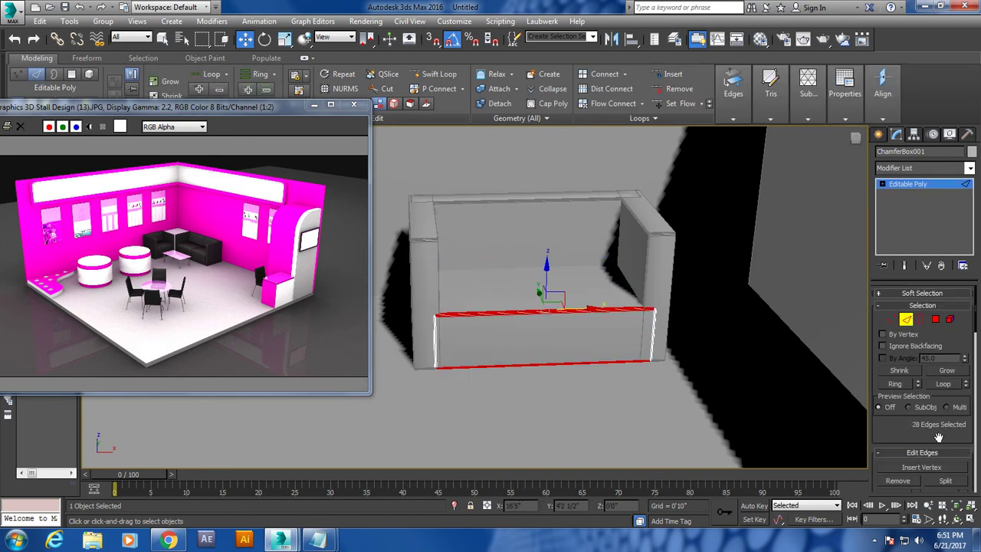
{"action": "scroll", "coordinate": [938, 437], "scroll_direction": "down", "scroll_amount": 3}
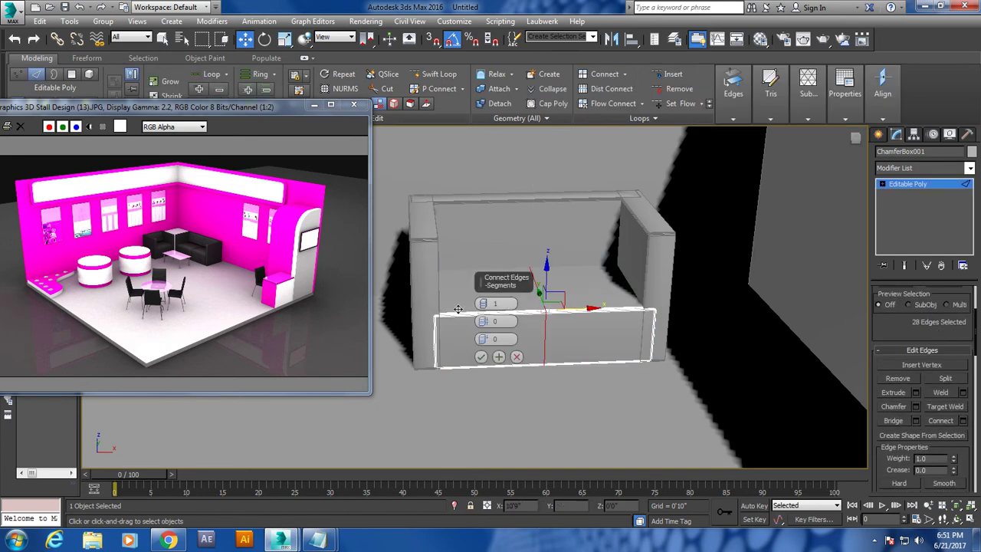
{"action": "left_click", "coordinate": [482, 303]}
{"action": "left_click", "coordinate": [482, 304]}
{"action": "left_click", "coordinate": [483, 304]}
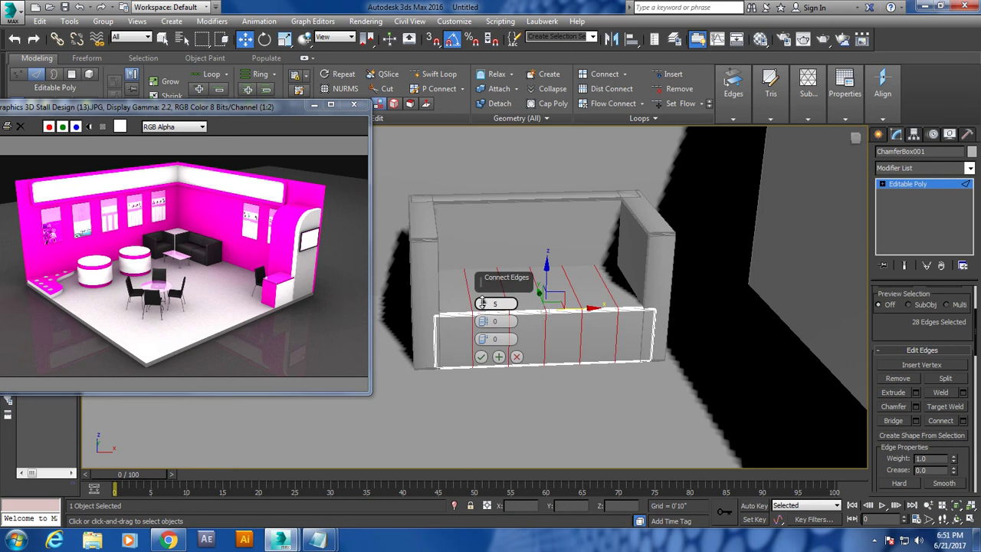
{"action": "left_click", "coordinate": [480, 356]}
- Connect the cushion's top edges to form a grid across the top
{"action": "middle_click_drag", "start_coordinate": [482, 359], "coordinate": [506, 316], "text": "alt"}
{"action": "left_click", "coordinate": [506, 315]}
{"action": "left_click", "coordinate": [963, 421]}
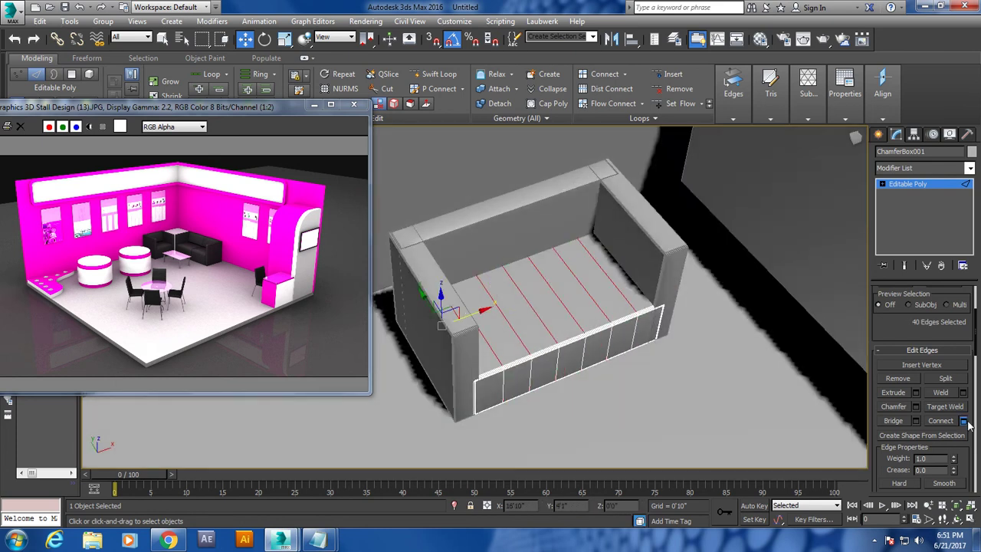
{"action": "left_click", "coordinate": [481, 356]}
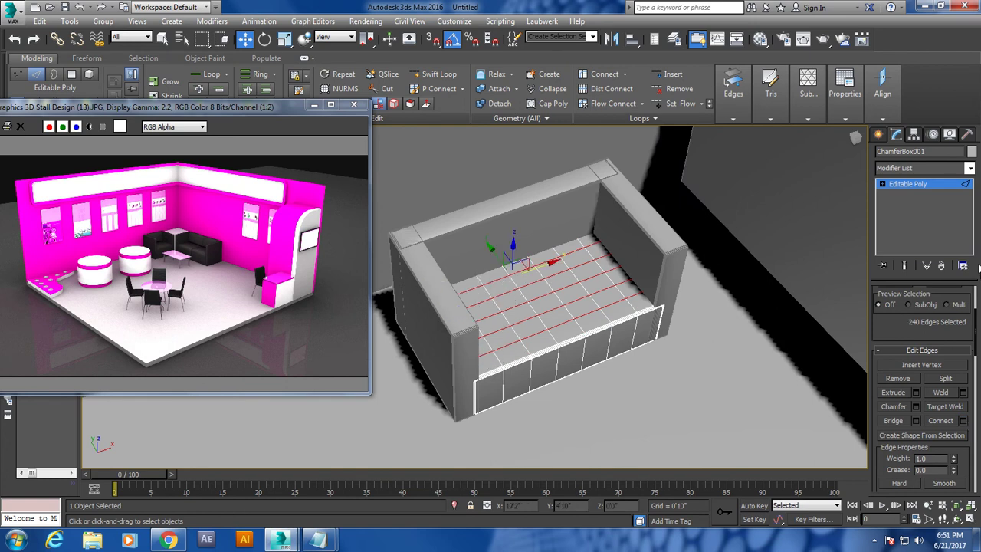
{"action": "left_click", "coordinate": [910, 189]}
- Open the Modifier List and scroll through it
{"action": "left_click", "coordinate": [923, 168]}
{"action": "scroll", "coordinate": [930, 282], "scroll_direction": "down", "scroll_amount": 3}
{"action": "scroll", "coordinate": [930, 282], "scroll_direction": "down", "scroll_amount": 5}
{"action": "scroll", "coordinate": [930, 281], "scroll_direction": "down", "scroll_amount": 5}
{"action": "scroll", "coordinate": [930, 282], "scroll_direction": "down", "scroll_amount": 5}
{"action": "scroll", "coordinate": [930, 282], "scroll_direction": "down", "scroll_amount": 1}
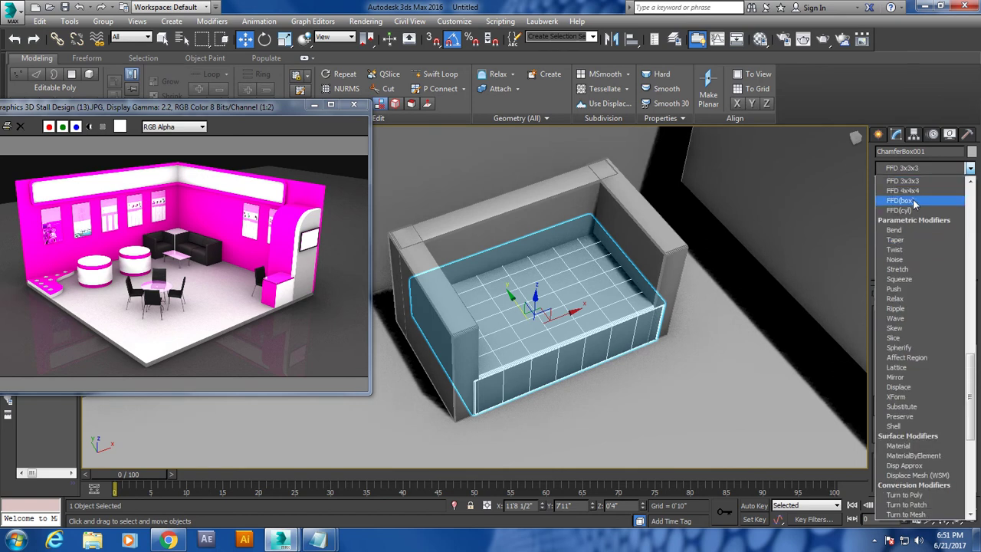
- Apply an FFD(box) 4x4x4 modifier to the seat cushion and enter its Control Points level
{"action": "left_click", "coordinate": [900, 200]}
{"action": "middle_click_drag", "start_coordinate": [693, 286], "coordinate": [812, 246], "text": "alt"}
{"action": "scroll", "coordinate": [866, 217], "scroll_direction": "up", "scroll_amount": 5}
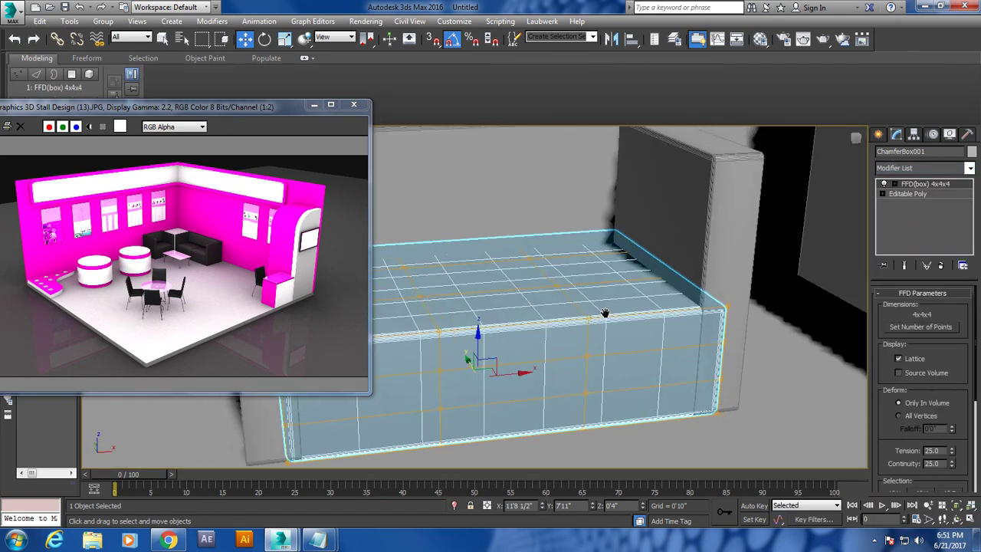
{"action": "left_click", "coordinate": [894, 184]}
{"action": "left_click", "coordinate": [927, 194]}
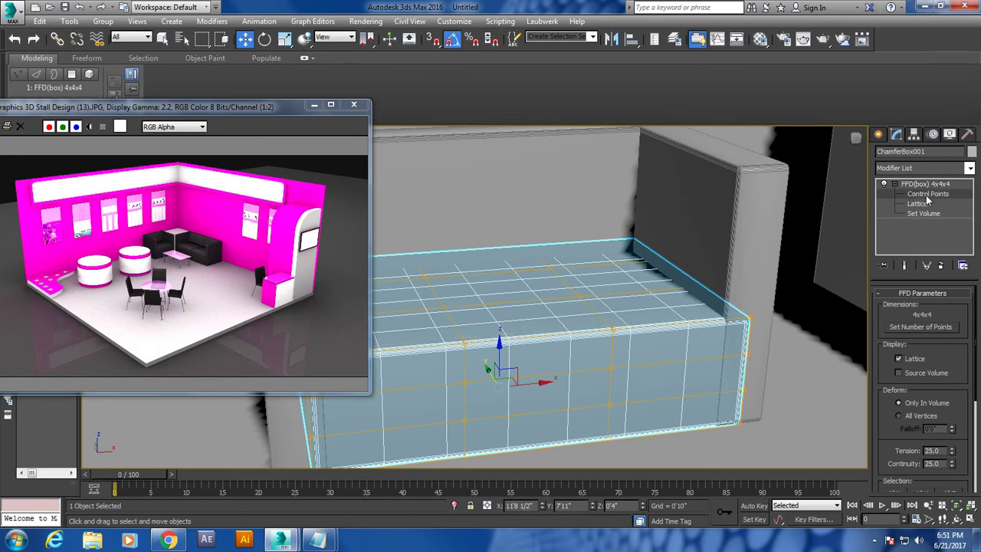
- Select the control points on the cushion top, then return to the main FFD modifier level
{"action": "left_click", "coordinate": [423, 277]}
{"action": "left_click", "coordinate": [552, 267], "text": "ctrl"}
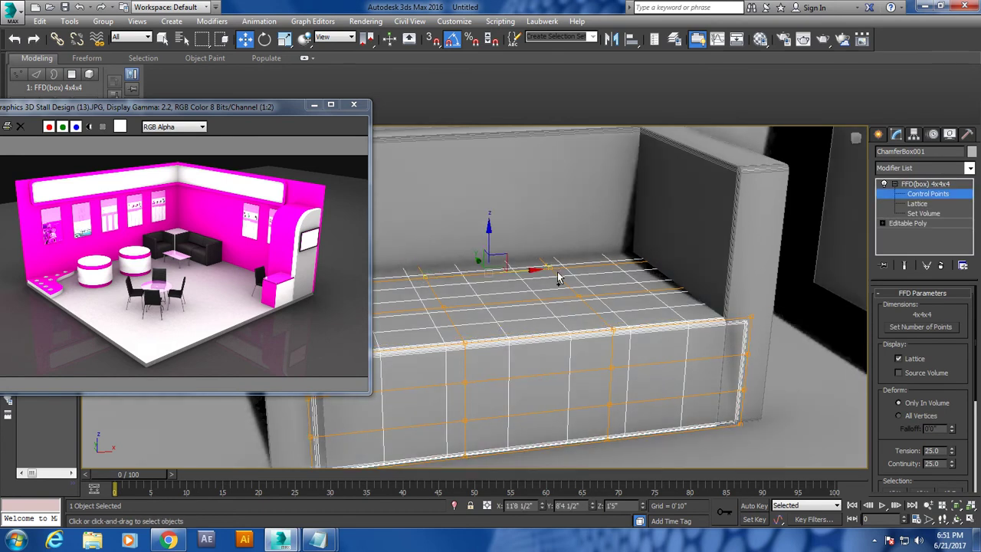
{"action": "left_click", "coordinate": [581, 297], "text": "ctrl"}
{"action": "left_click", "coordinate": [443, 306], "text": "ctrl"}
{"action": "scroll", "coordinate": [500, 256], "scroll_direction": "down", "scroll_amount": 2}
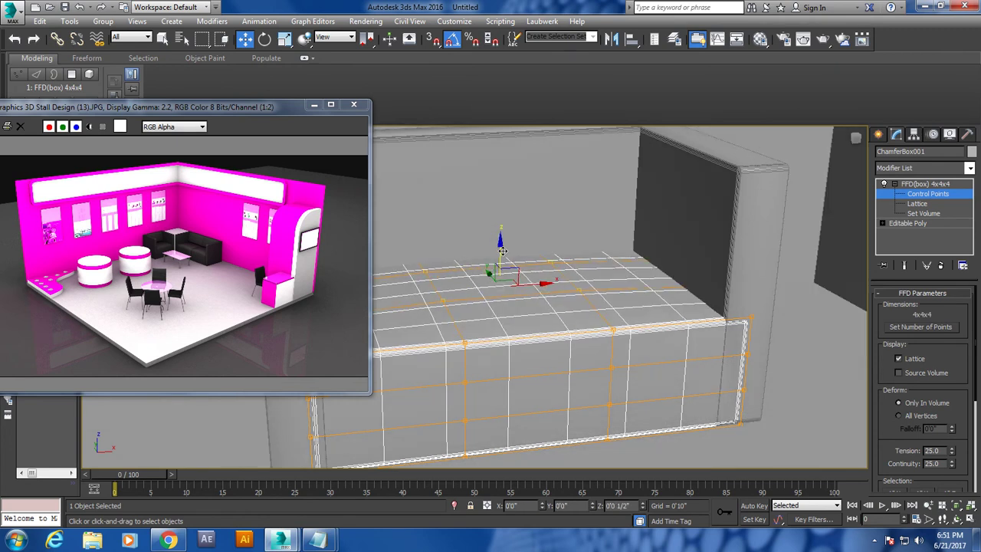
{"action": "scroll", "coordinate": [535, 291], "scroll_direction": "down", "scroll_amount": 3}
{"action": "middle_click_drag", "start_coordinate": [534, 290], "coordinate": [964, 228], "text": "alt"}
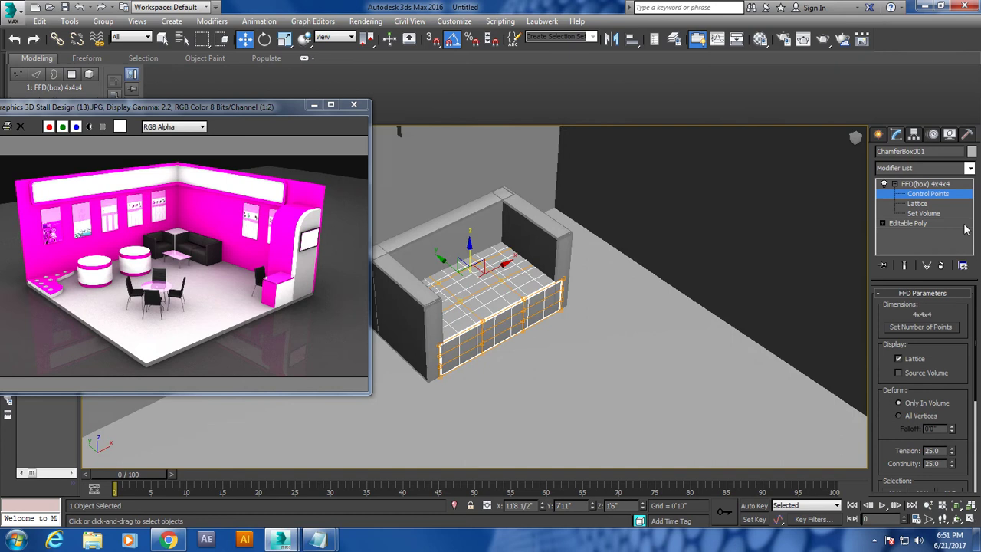
{"action": "left_click", "coordinate": [927, 184]}
{"action": "middle_click_drag", "start_coordinate": [605, 276], "coordinate": [627, 272], "text": "alt"}
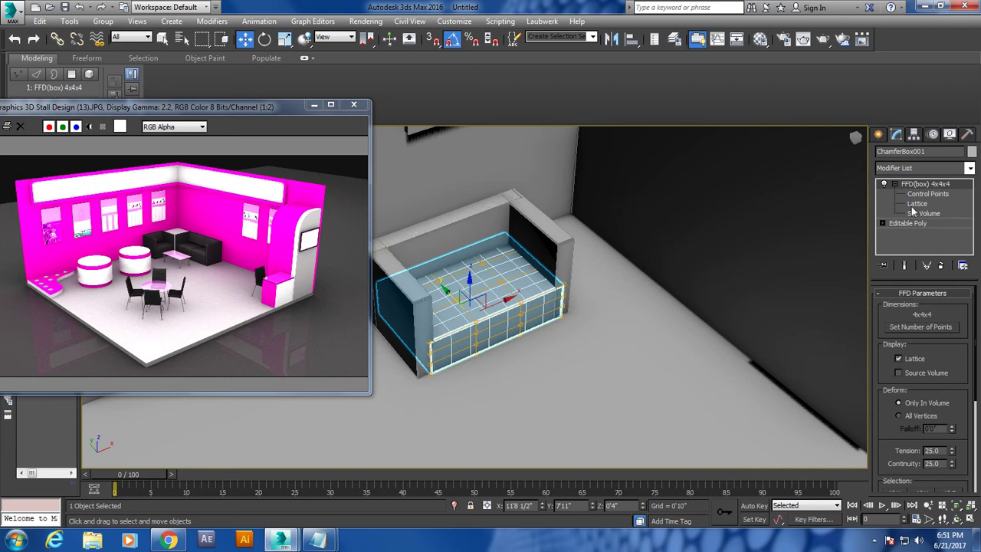
- Convert the seat cushion to editable poly and select all four sofa parts together
{"action": "middle_click_drag", "start_coordinate": [528, 276], "coordinate": [534, 269], "text": "alt"}
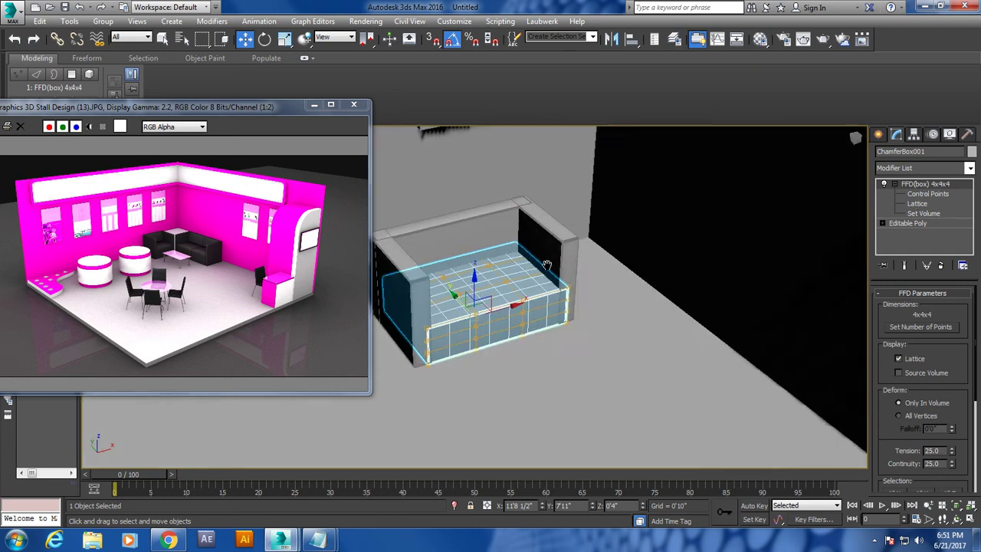
{"action": "right_click", "coordinate": [535, 270]}
{"action": "left_click", "coordinate": [697, 405]}
{"action": "left_click", "coordinate": [419, 303], "text": "ctrl"}
{"action": "left_click", "coordinate": [485, 241], "text": "ctrl"}
{"action": "left_click", "coordinate": [558, 231], "text": "ctrl"}
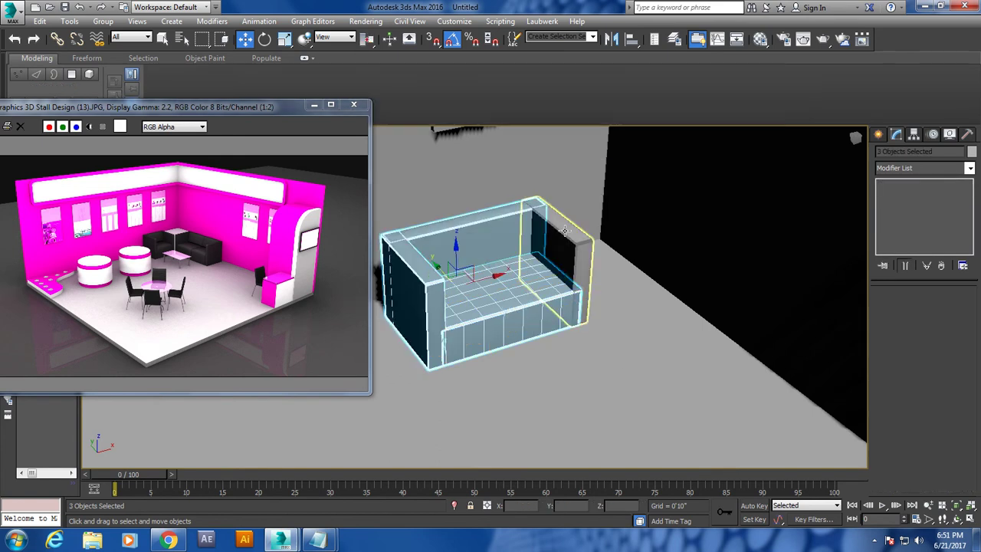
{"action": "left_click_drag", "start_coordinate": [512, 272], "coordinate": [474, 279]}
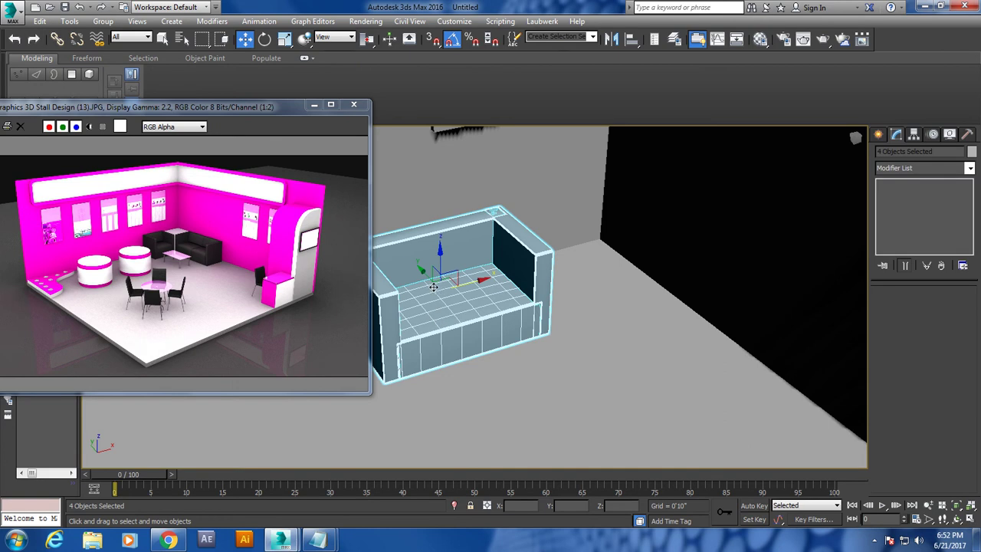
- Clone the whole sofa, rotate the copy 90°, and push it against the original
{"action": "scroll", "coordinate": [468, 283], "scroll_direction": "down", "scroll_amount": 3}
{"action": "mouse_move", "coordinate": [468, 283]}
{"action": "middle_mouse_down", "text": "alt"}
{"action": "mouse_move", "coordinate": [629, 212]}
{"action": "mouse_move", "coordinate": [631, 225]}
{"action": "middle_mouse_up", "text": "alt"}
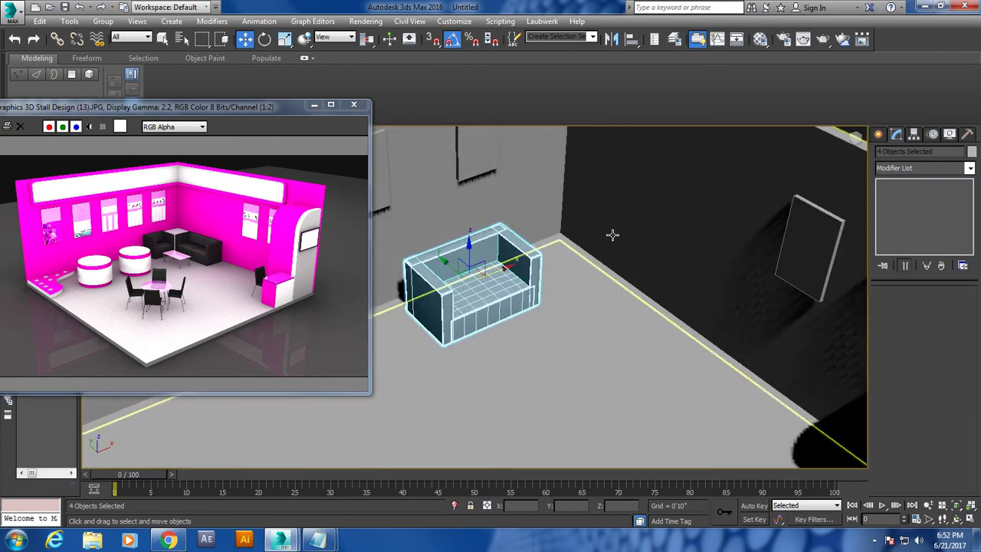
{"action": "left_click_drag", "start_coordinate": [449, 266], "coordinate": [521, 338], "text": "shift"}
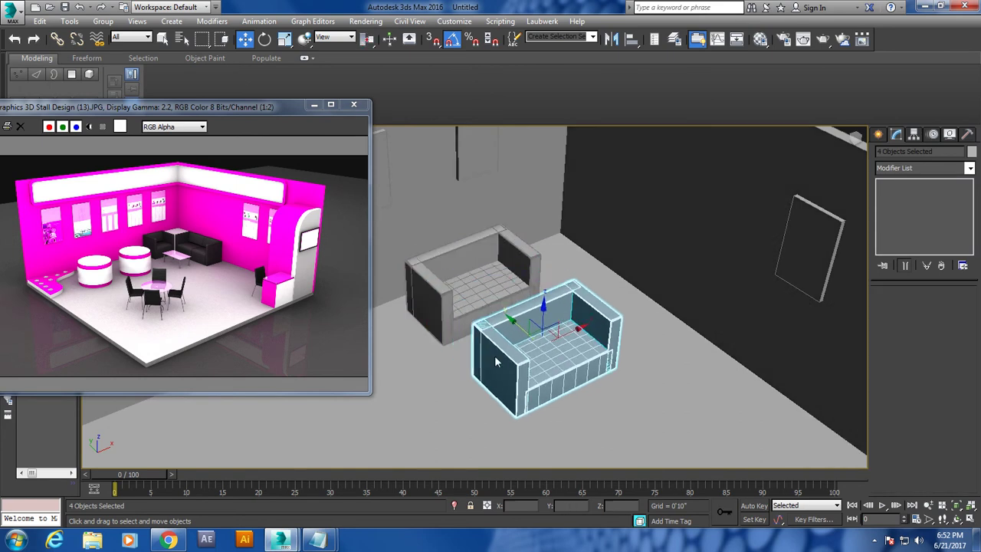
{"action": "left_click", "coordinate": [485, 325]}
{"action": "key", "text": "e"}
{"action": "mouse_move", "coordinate": [552, 372]}
{"action": "left_mouse_down"}
{"action": "mouse_move", "coordinate": [564, 351]}
{"action": "mouse_move", "coordinate": [647, 307]}
{"action": "left_mouse_up"}
{"action": "key", "text": "w"}
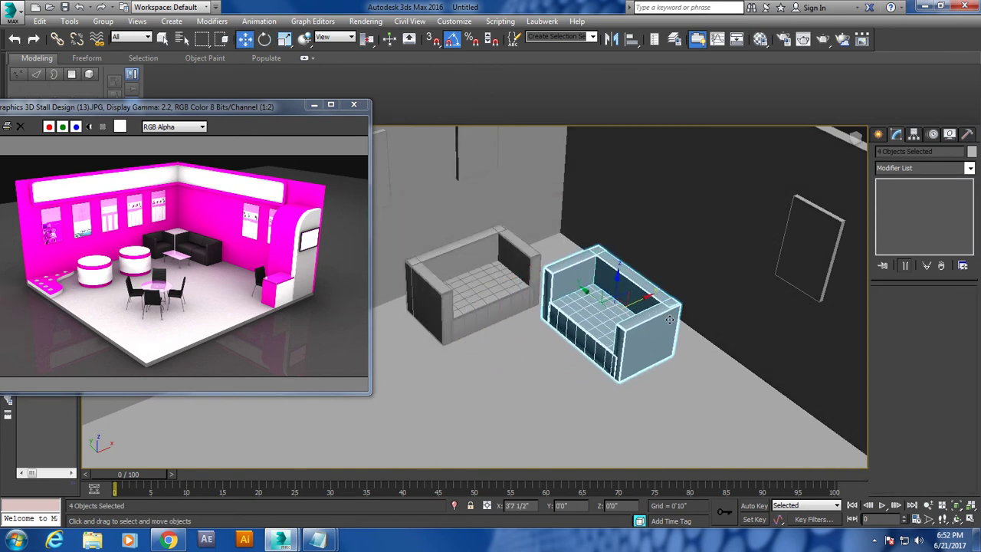
{"action": "key", "text": "z"}
{"action": "left_click_drag", "start_coordinate": [592, 272], "coordinate": [553, 253]}
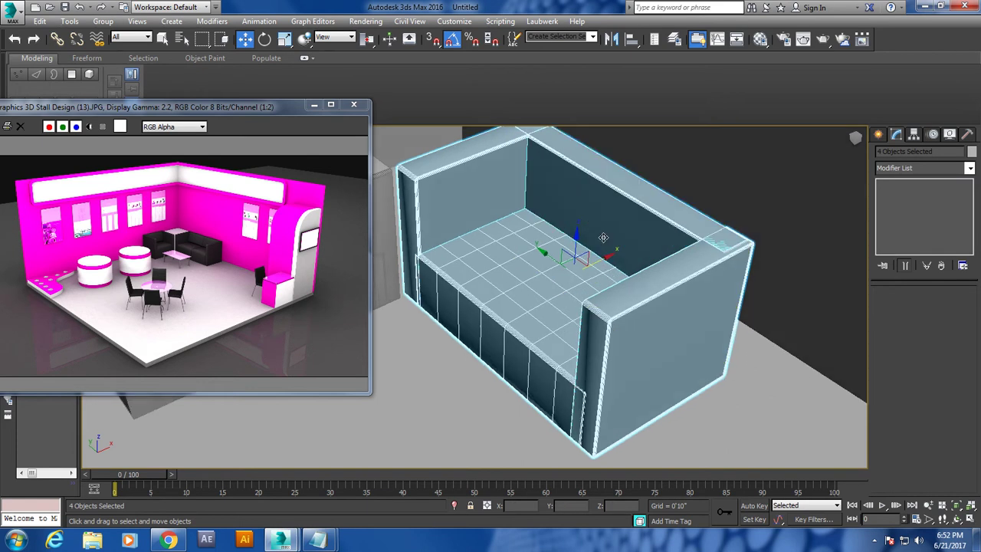
{"action": "scroll", "coordinate": [636, 261], "scroll_direction": "down", "scroll_amount": 3}
- Copy the second sofa's seat cushion and move it with the end arm outward
{"action": "scroll", "coordinate": [652, 265], "scroll_direction": "down", "scroll_amount": 2}
{"action": "left_click", "coordinate": [651, 264]}
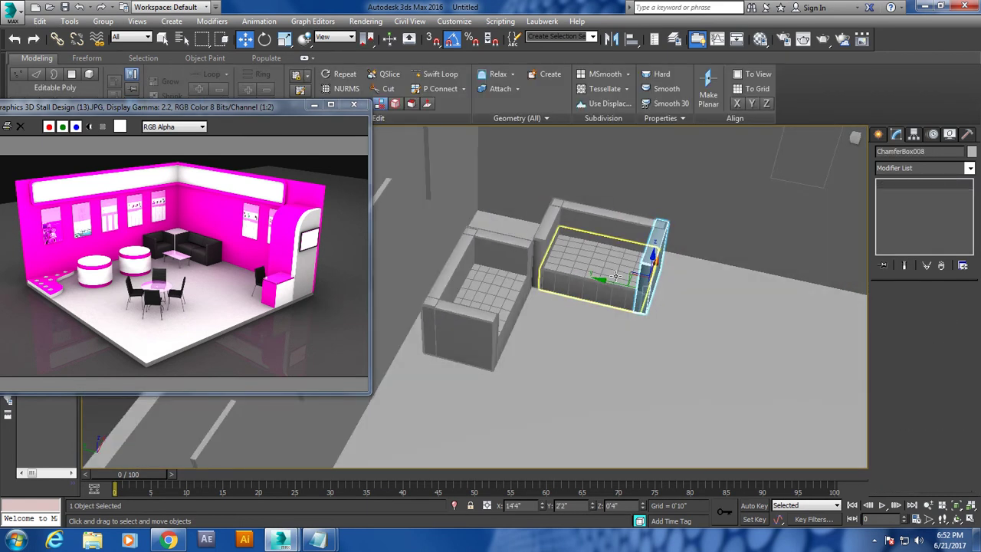
{"action": "left_click", "coordinate": [585, 266]}
{"action": "left_click_drag", "start_coordinate": [552, 270], "coordinate": [655, 301], "text": "shift"}
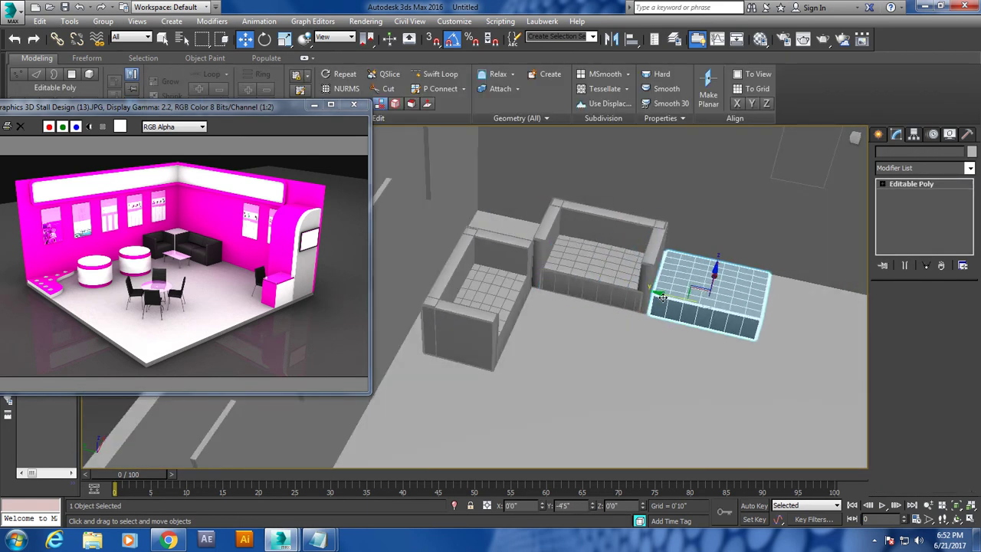
{"action": "left_click", "coordinate": [483, 314]}
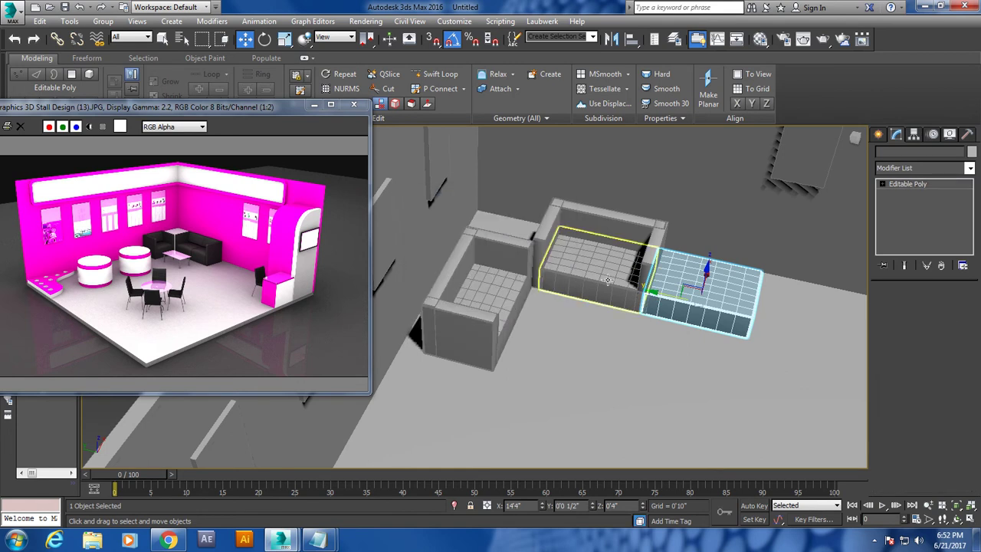
{"action": "left_click", "coordinate": [655, 257]}
{"action": "left_click_drag", "start_coordinate": [613, 277], "coordinate": [624, 317]}
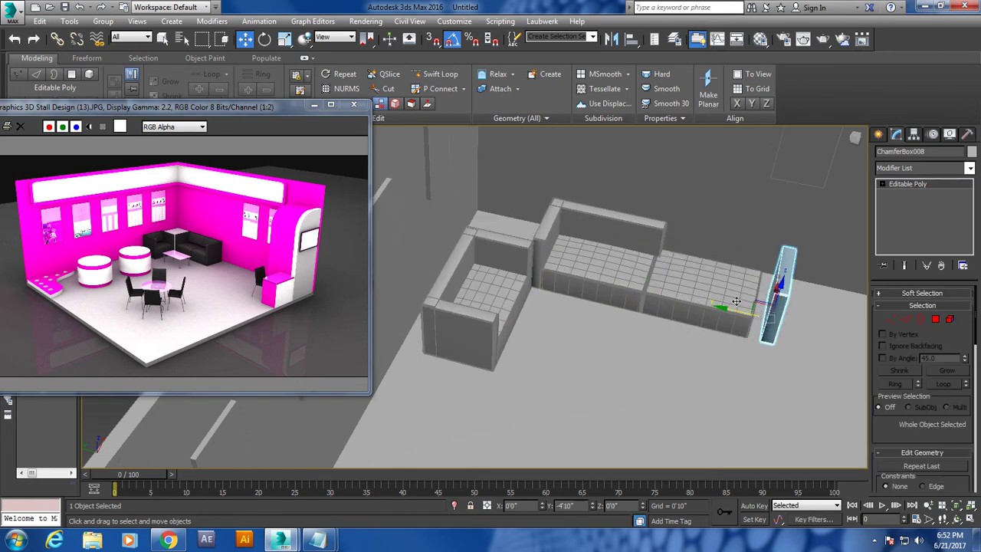
- Stretch the backrest's end vertices out to meet the relocated arm panel
{"action": "left_click", "coordinate": [615, 223]}
{"action": "key", "text": "1"}
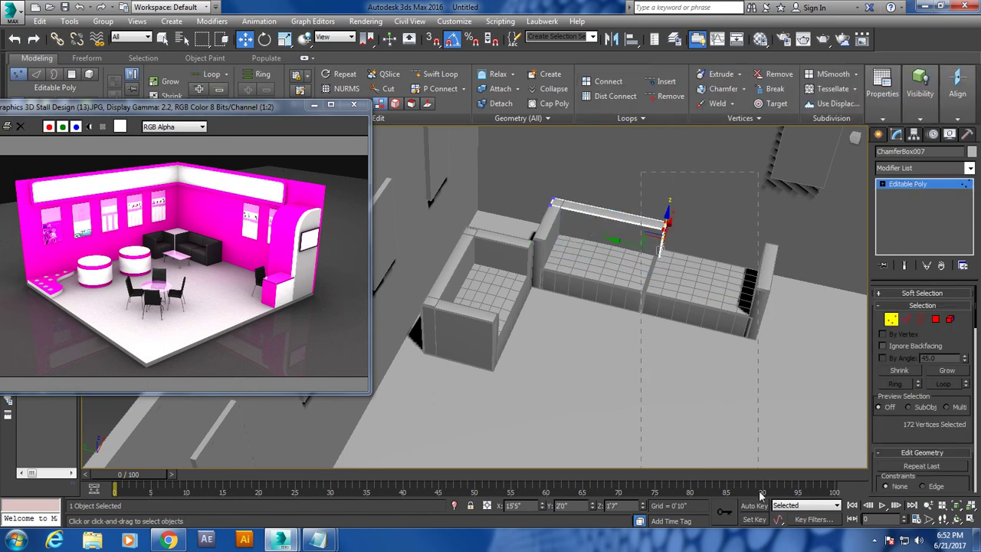
{"action": "key", "text": "F3"}
{"action": "key", "text": "F3"}
{"action": "left_click_drag", "start_coordinate": [652, 250], "coordinate": [707, 256]}
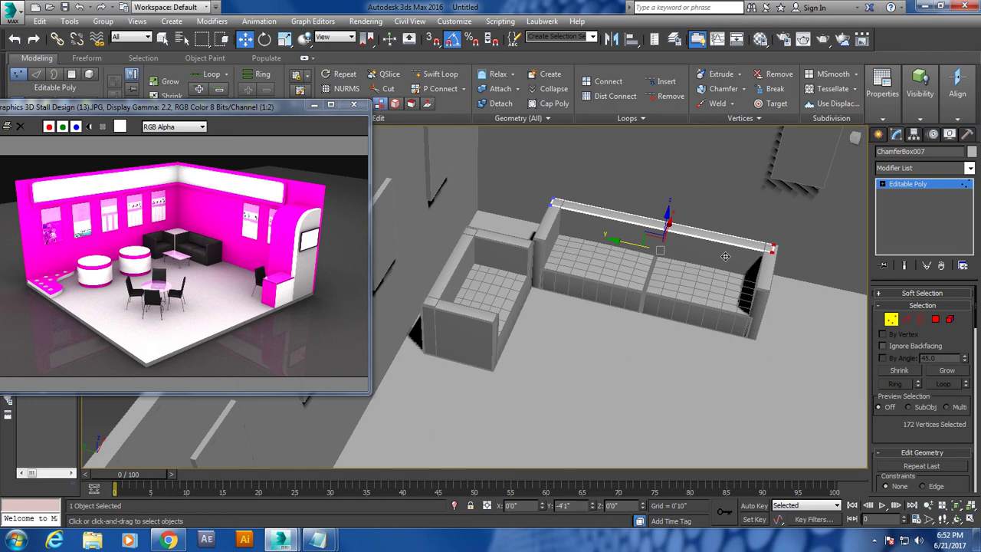
{"action": "middle_click_drag", "start_coordinate": [715, 335], "coordinate": [699, 289], "text": "alt"}
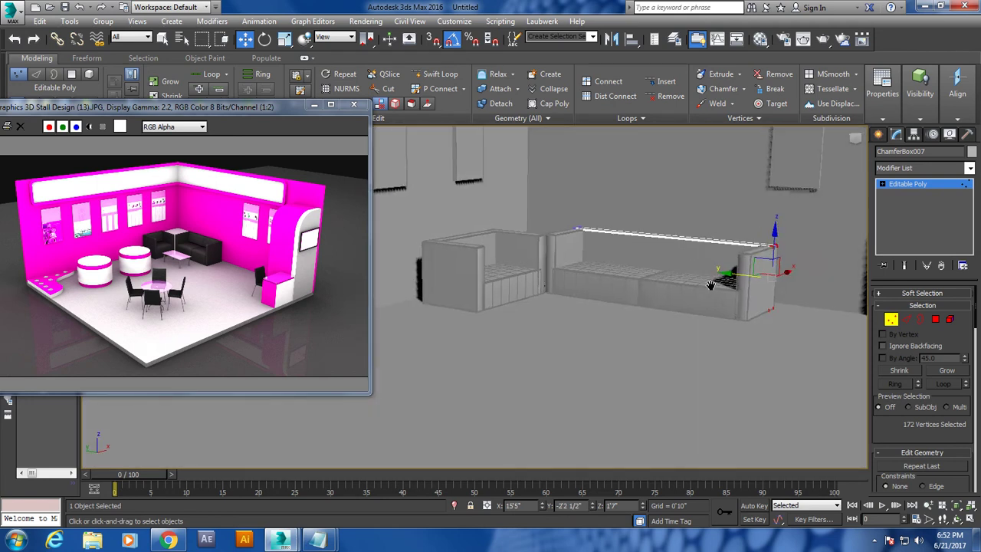
{"action": "scroll", "coordinate": [699, 288], "scroll_direction": "up", "scroll_amount": 2}
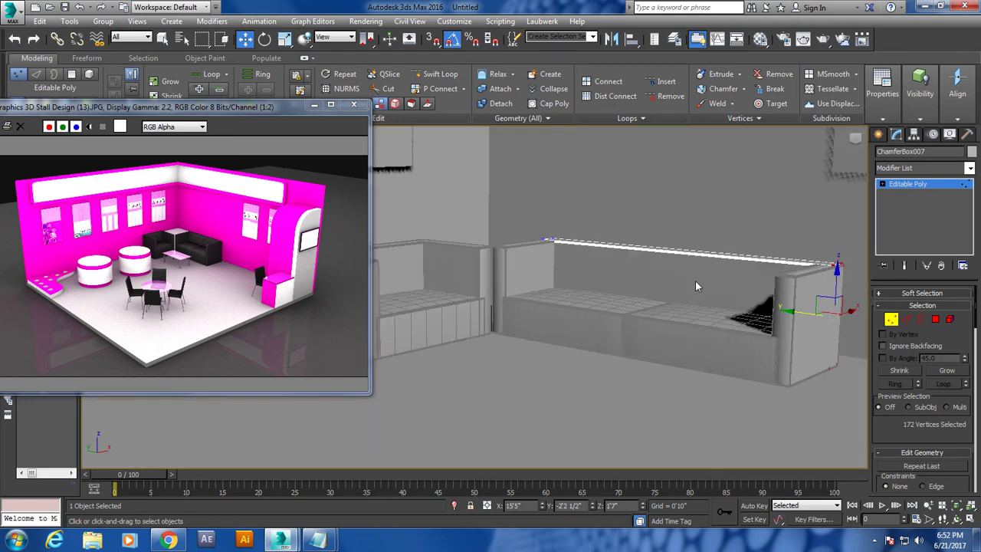
{"action": "left_click", "coordinate": [912, 185]}
{"action": "scroll", "coordinate": [734, 142], "scroll_direction": "down", "scroll_amount": 5}
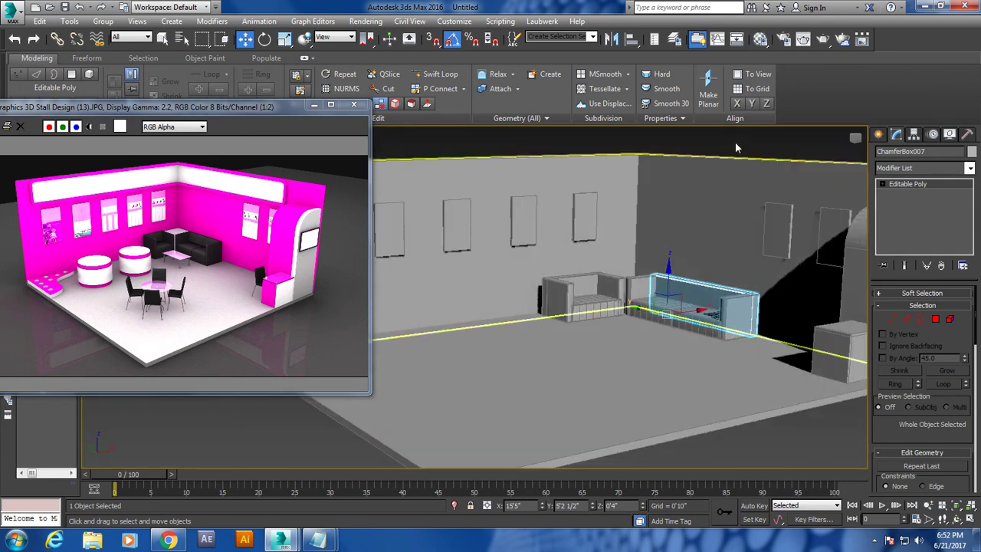
- Marquee-select all nine pieces of the L-shaped sofa and view it from above
{"action": "left_click", "coordinate": [735, 142]}
{"action": "scroll", "coordinate": [701, 276], "scroll_direction": "up", "scroll_amount": 3}
{"action": "scroll", "coordinate": [709, 266], "scroll_direction": "up", "scroll_amount": 3}
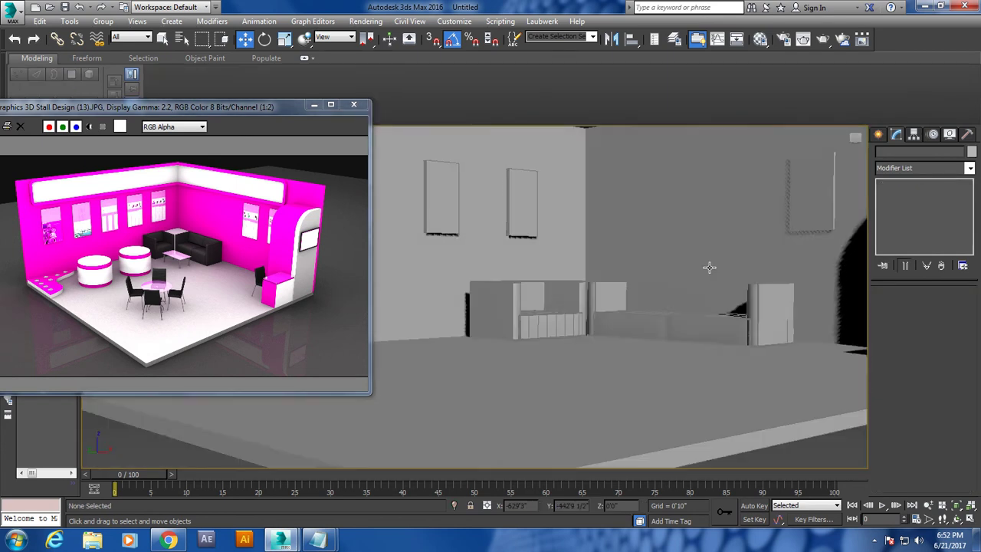
{"action": "scroll", "coordinate": [708, 266], "scroll_direction": "down", "scroll_amount": 1}
{"action": "scroll", "coordinate": [710, 267], "scroll_direction": "down", "scroll_amount": 1}
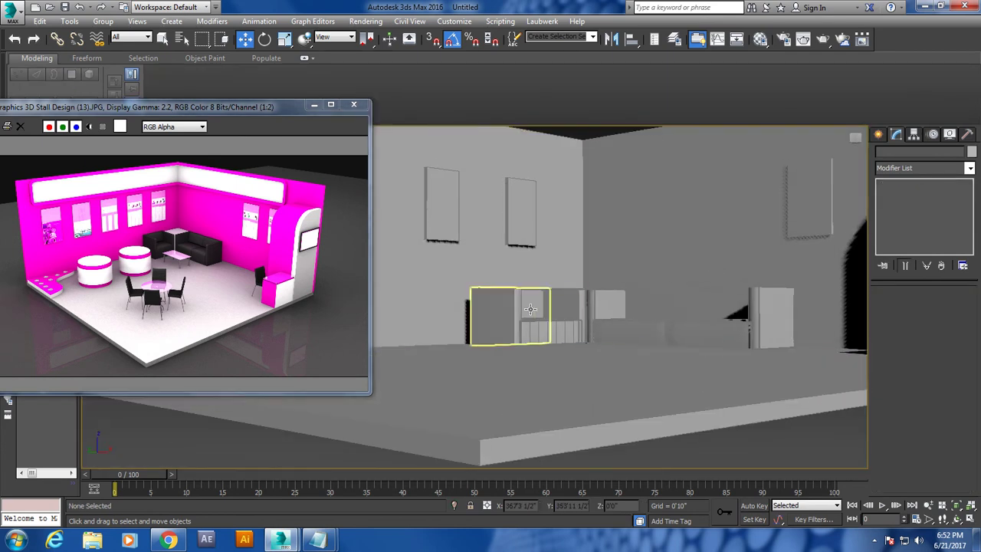
{"action": "right_click", "coordinate": [441, 278]}
{"action": "left_click", "coordinate": [490, 202]}
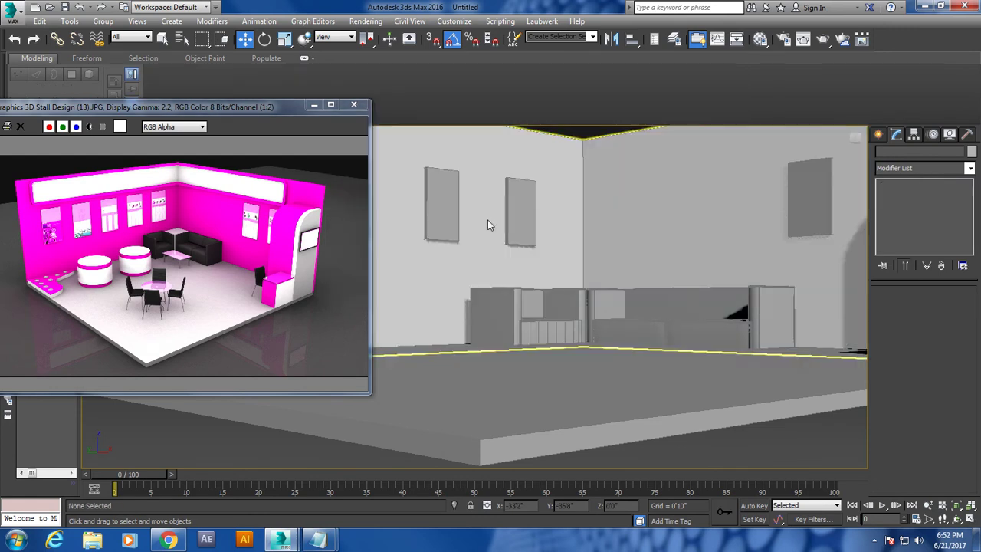
{"action": "left_click_drag", "start_coordinate": [814, 308], "coordinate": [814, 308]}
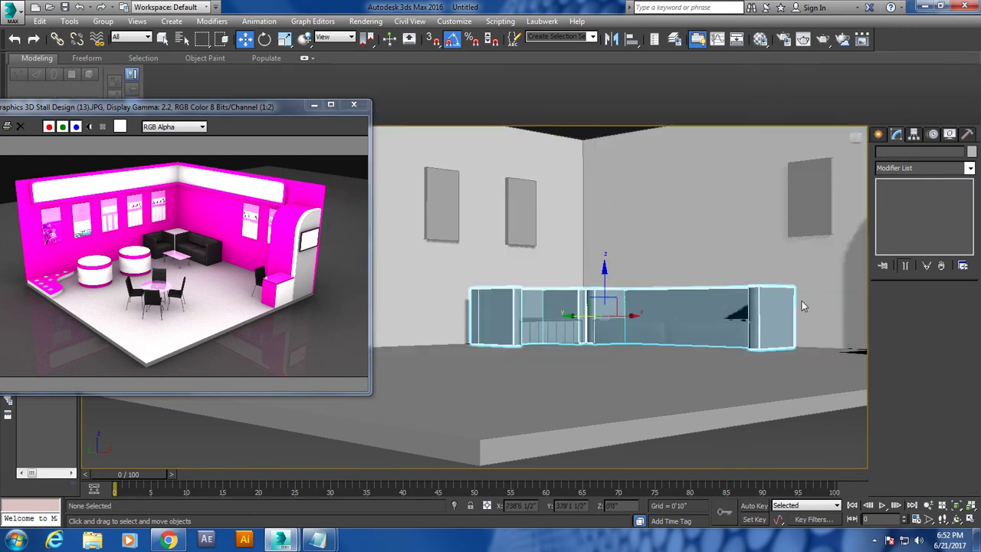
{"action": "left_click", "coordinate": [605, 280]}
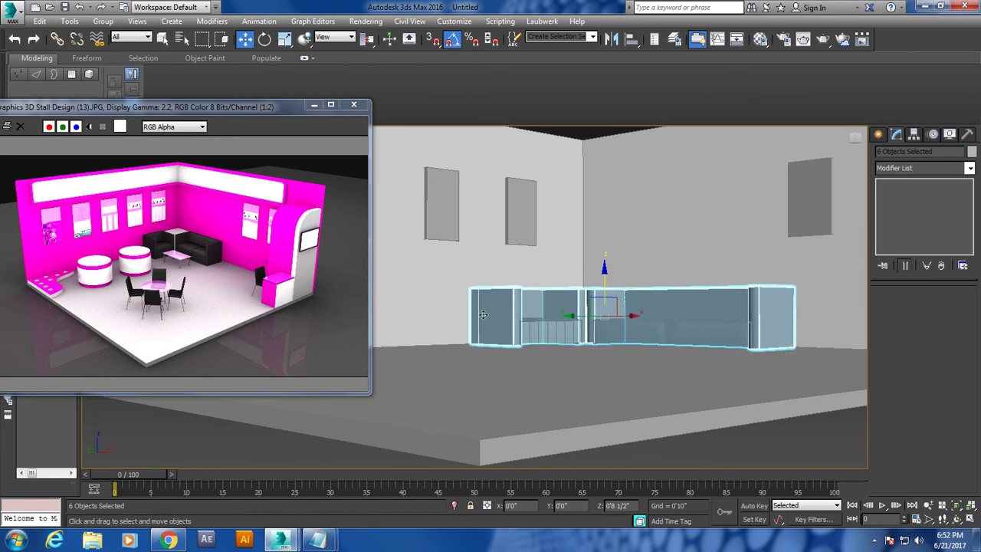
{"action": "left_click_drag", "start_coordinate": [432, 274], "coordinate": [874, 344]}
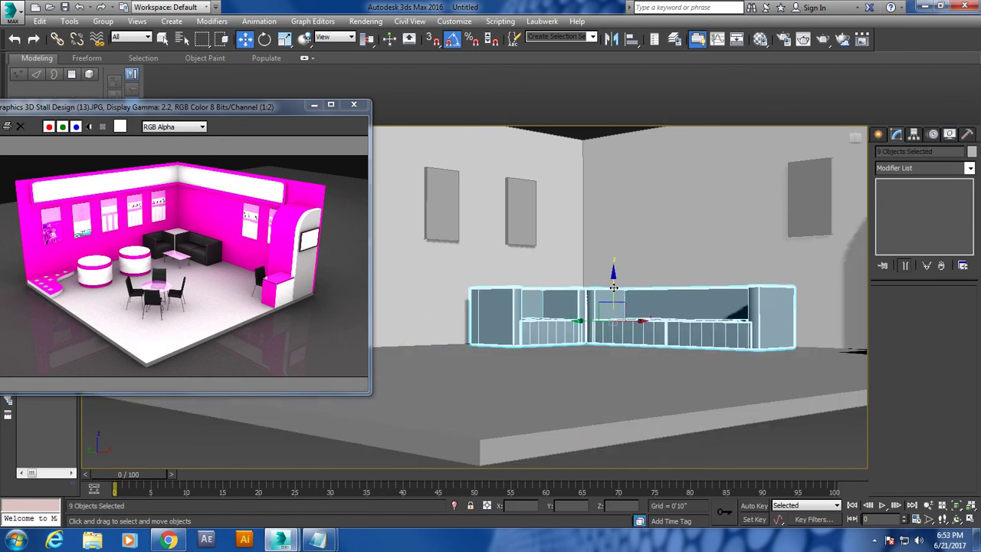
{"action": "mouse_move", "coordinate": [613, 288]}
{"action": "middle_mouse_down", "text": "alt"}
{"action": "mouse_move", "coordinate": [688, 412]}
{"action": "mouse_move", "coordinate": [697, 316]}
{"action": "middle_mouse_up", "text": "alt"}
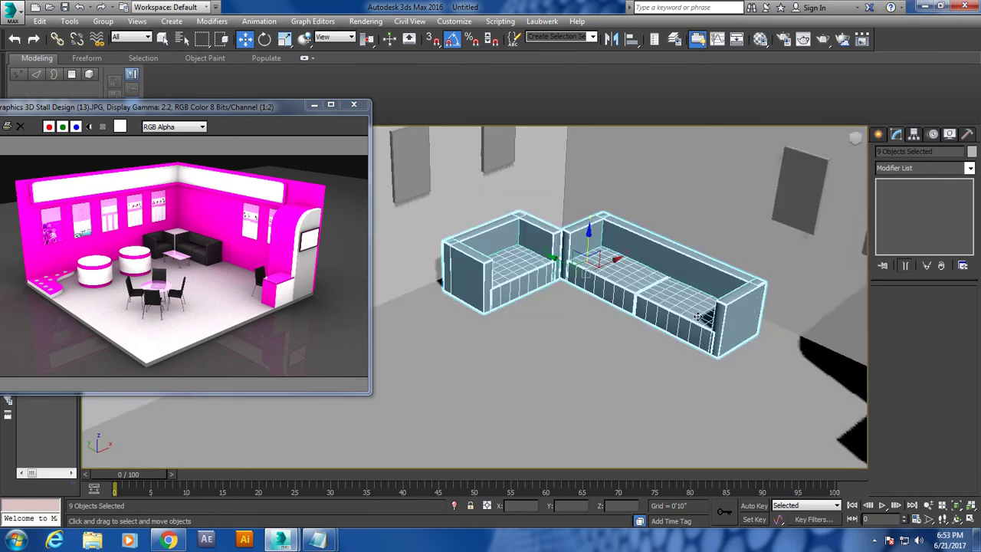
- Save the scene as stall.max
{"action": "key", "text": "ctrl+s"}
{"action": "type", "text": "sta"}
{"action": "key", "text": "Return"}
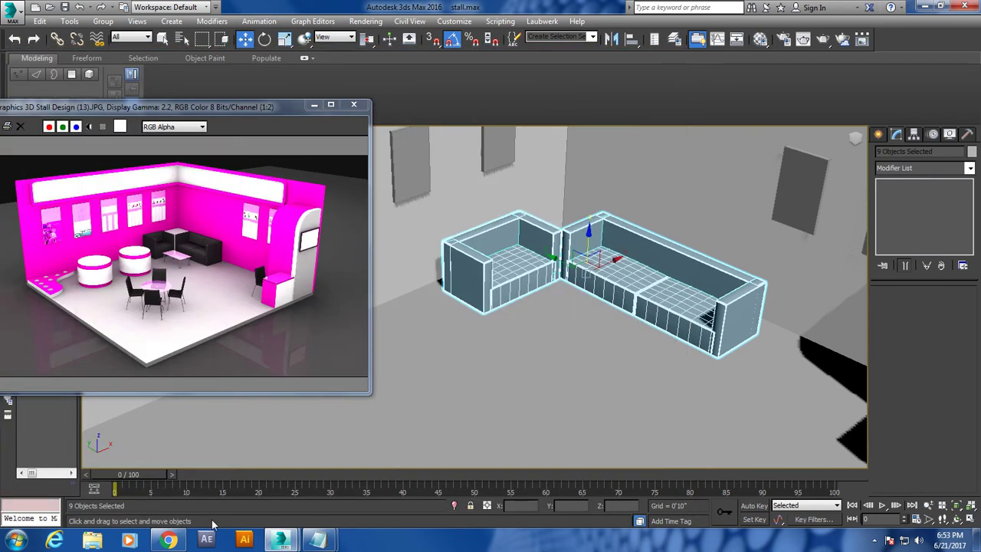
- Create a Standard Primitives box on the floor in front of the sofa
{"action": "scroll", "coordinate": [652, 382], "scroll_direction": "up", "scroll_amount": 4}
{"action": "scroll", "coordinate": [685, 368], "scroll_direction": "up", "scroll_amount": 3}
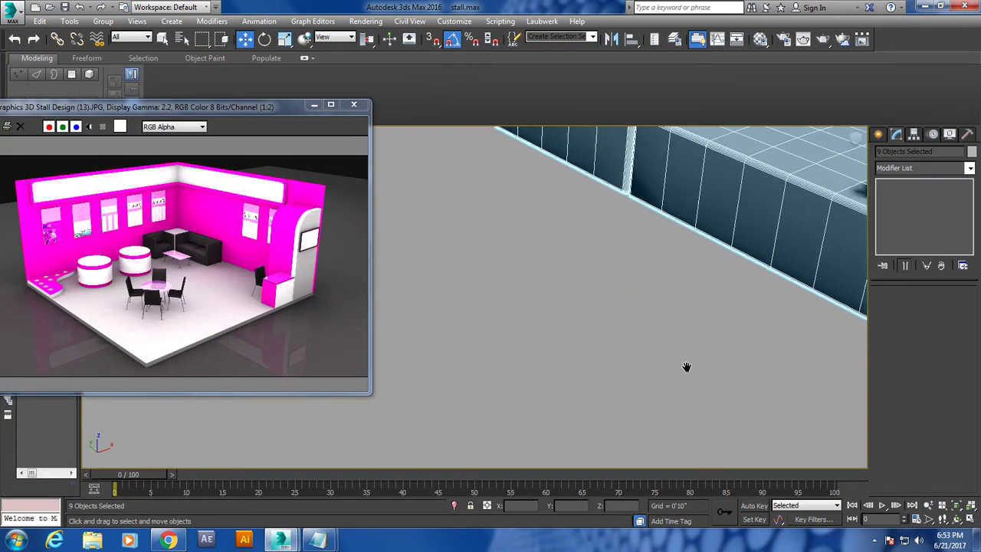
{"action": "scroll", "coordinate": [702, 396], "scroll_direction": "up", "scroll_amount": 2}
{"action": "scroll", "coordinate": [691, 277], "scroll_direction": "down", "scroll_amount": 3}
{"action": "middle_click_drag", "start_coordinate": [756, 332], "coordinate": [855, 241]}
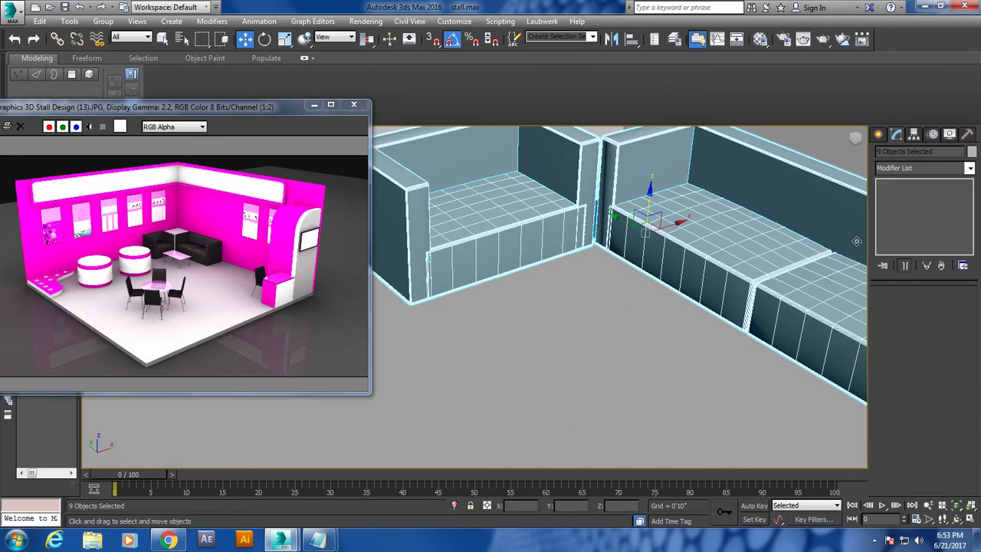
{"action": "left_click", "coordinate": [879, 135]}
{"action": "left_click", "coordinate": [895, 171]}
{"action": "left_click", "coordinate": [905, 182]}
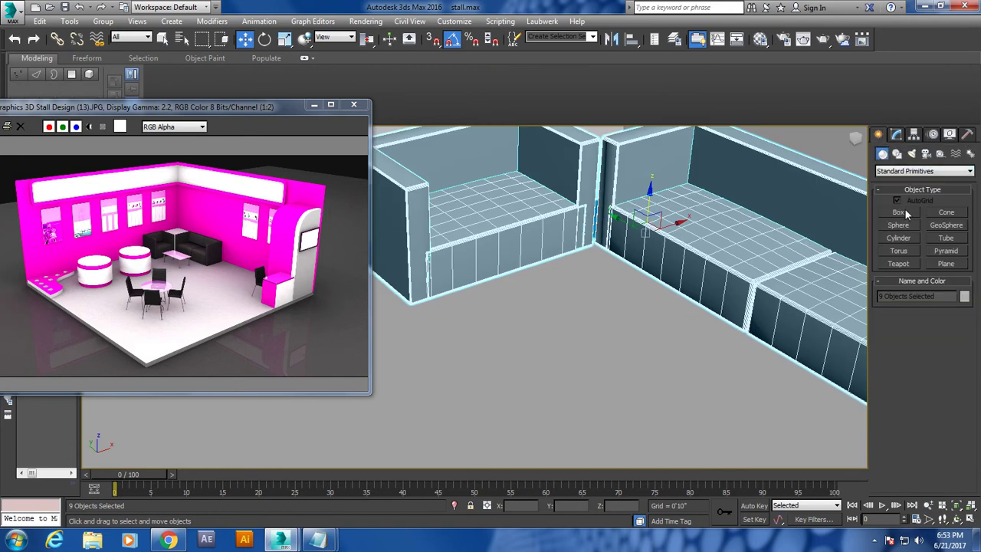
{"action": "left_click", "coordinate": [899, 212]}
{"action": "left_click_drag", "start_coordinate": [593, 305], "coordinate": [654, 435]}
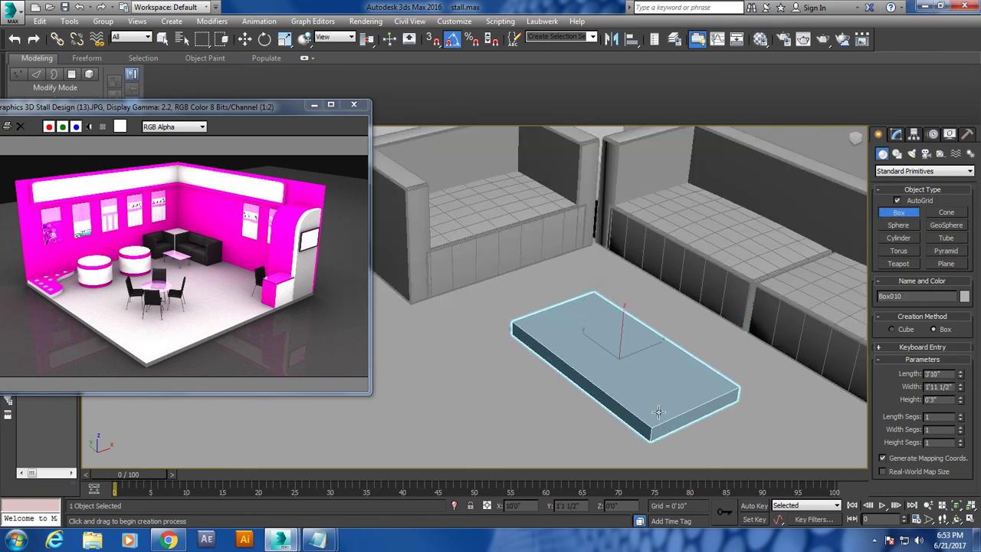
{"action": "left_click", "coordinate": [658, 412]}
- Flatten the box into a thin tabletop slab raised about 1'6" off the floor
{"action": "key", "text": "w"}
{"action": "left_click_drag", "start_coordinate": [621, 340], "coordinate": [622, 292]}
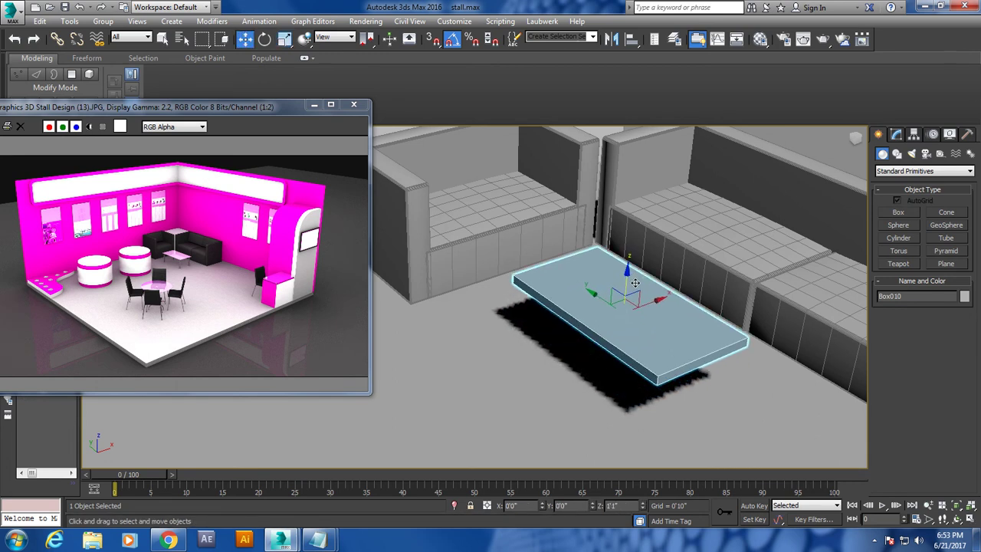
{"action": "middle_click_drag", "start_coordinate": [623, 291], "coordinate": [698, 220], "text": "alt"}
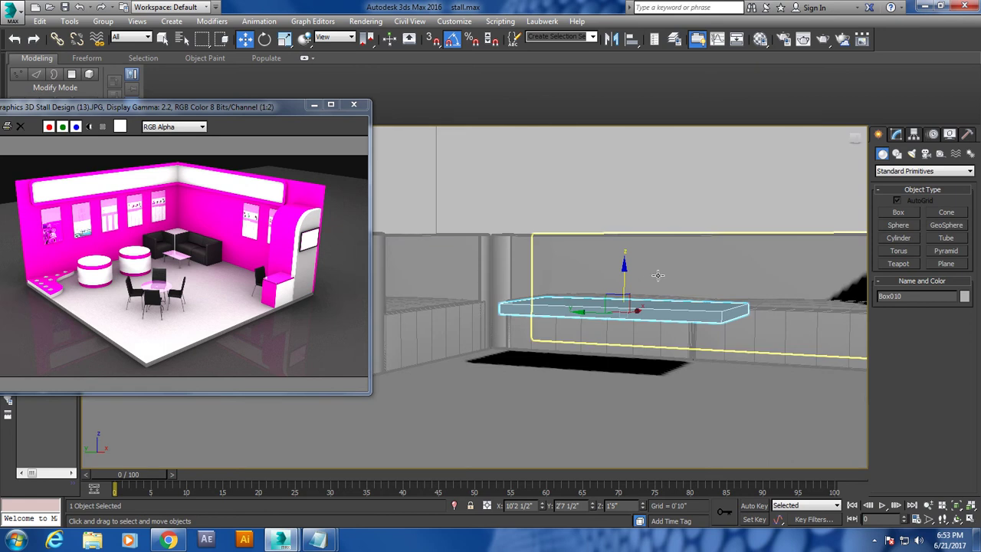
{"action": "left_click_drag", "start_coordinate": [626, 286], "coordinate": [629, 284]}
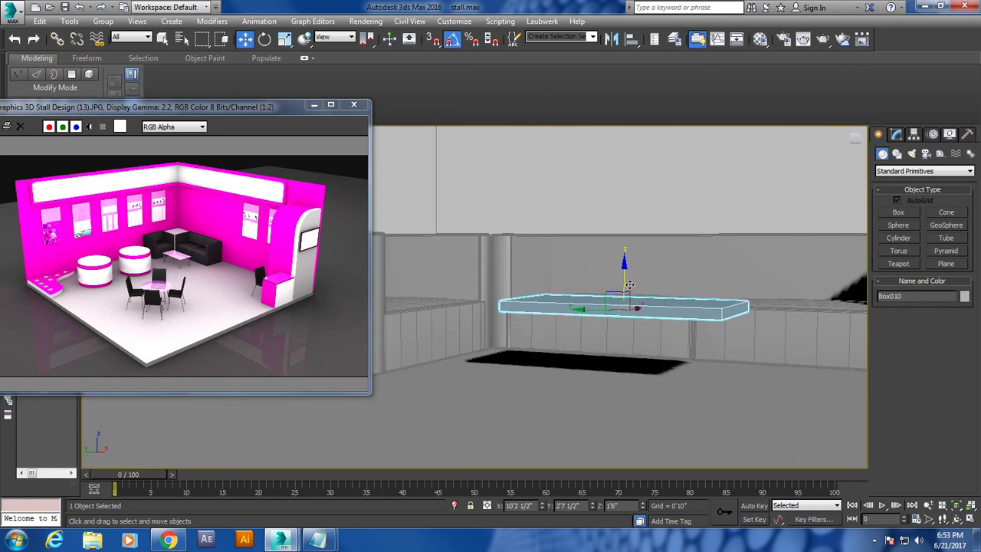
{"action": "key", "text": "alt+w"}
{"action": "key", "text": "alt+w"}
{"action": "scroll", "coordinate": [571, 326], "scroll_direction": "up", "scroll_amount": 3}
- Convert the tabletop slab to an editable poly
{"action": "scroll", "coordinate": [577, 373], "scroll_direction": "up", "scroll_amount": 2}
{"action": "right_click", "coordinate": [636, 354]}
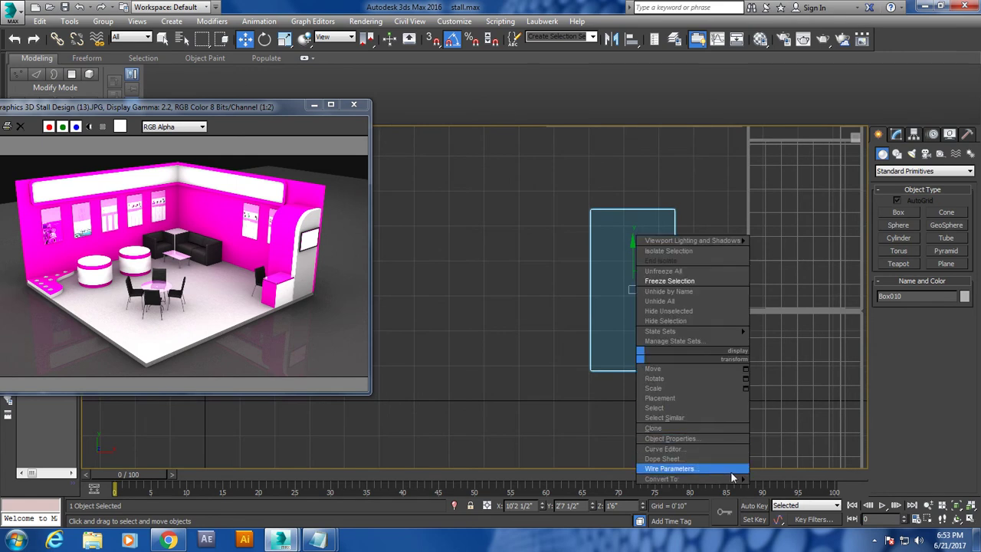
{"action": "mouse_move", "coordinate": [662, 478]}
{"action": "left_click", "coordinate": [919, 319]}
- Connect the slab's edges with 2 segments pinched 81 toward the ends and long sides
{"action": "left_click", "coordinate": [906, 444]}
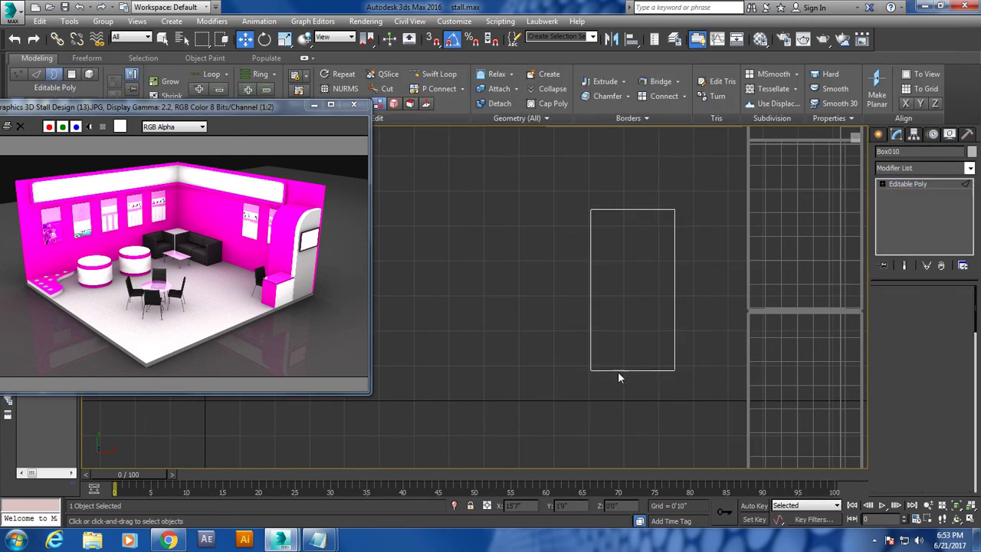
{"action": "scroll", "coordinate": [933, 459], "scroll_direction": "down", "scroll_amount": 3}
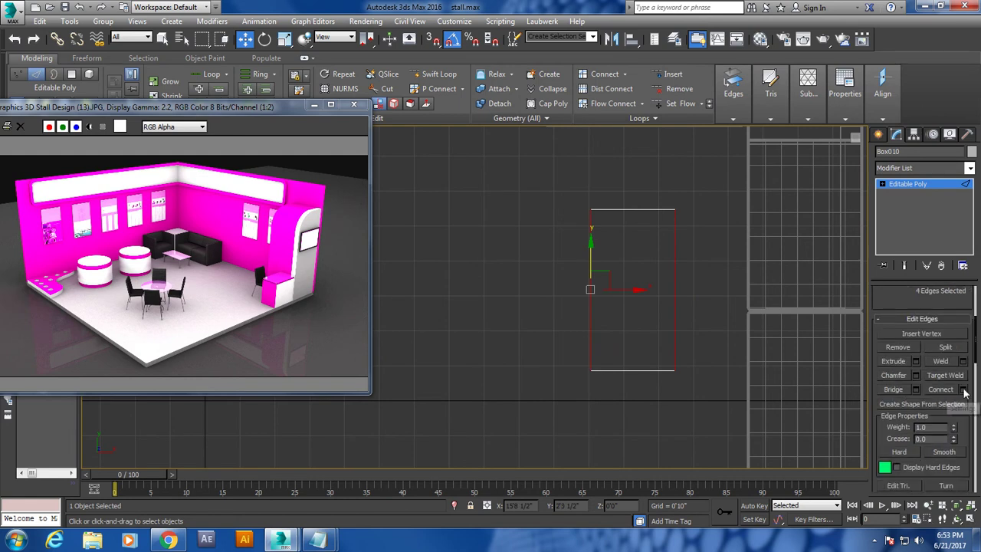
{"action": "left_click", "coordinate": [962, 389]}
{"action": "left_click", "coordinate": [482, 300]}
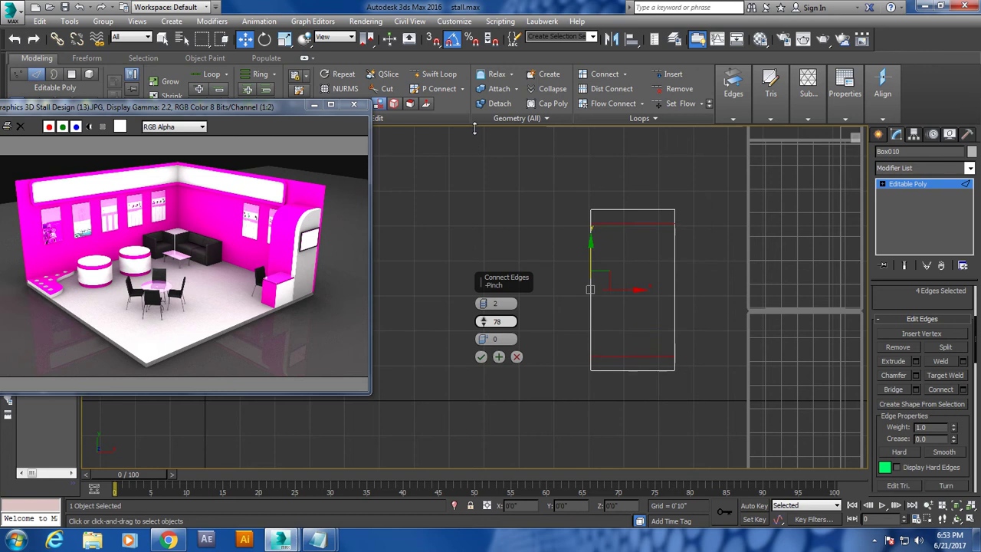
{"action": "left_click_drag", "start_coordinate": [471, 122], "coordinate": [458, 290]}
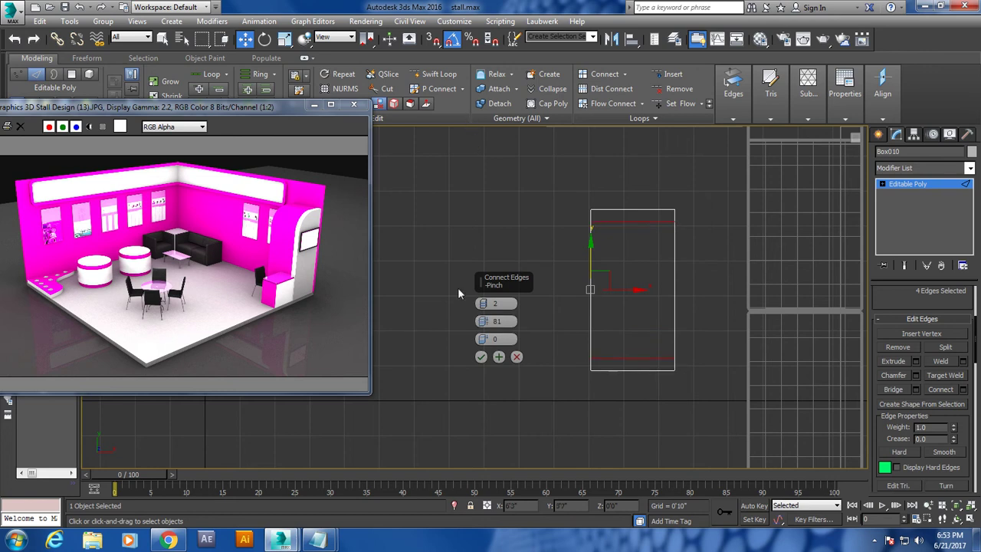
{"action": "left_click", "coordinate": [481, 357]}
{"action": "key", "text": "ctrl+z"}
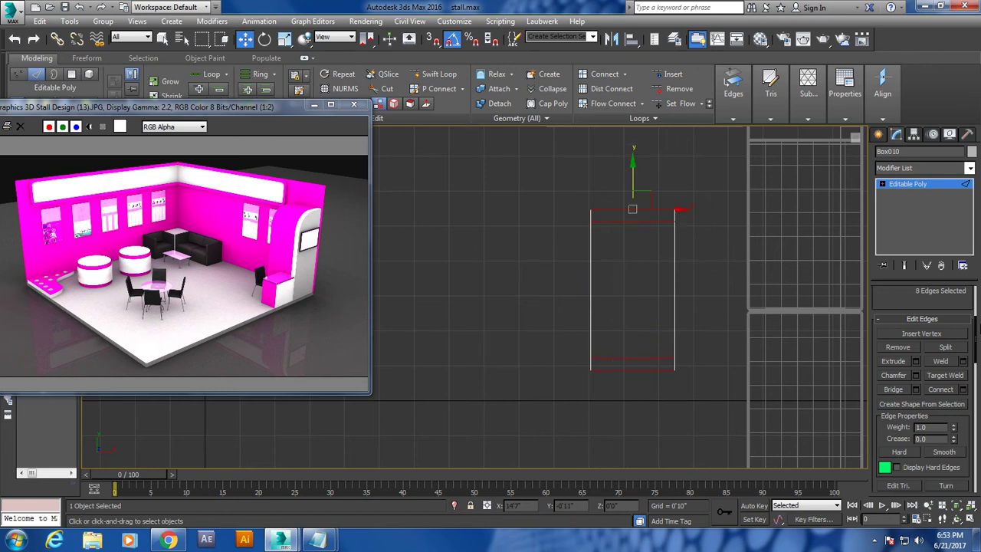
{"action": "left_click", "coordinate": [962, 389]}
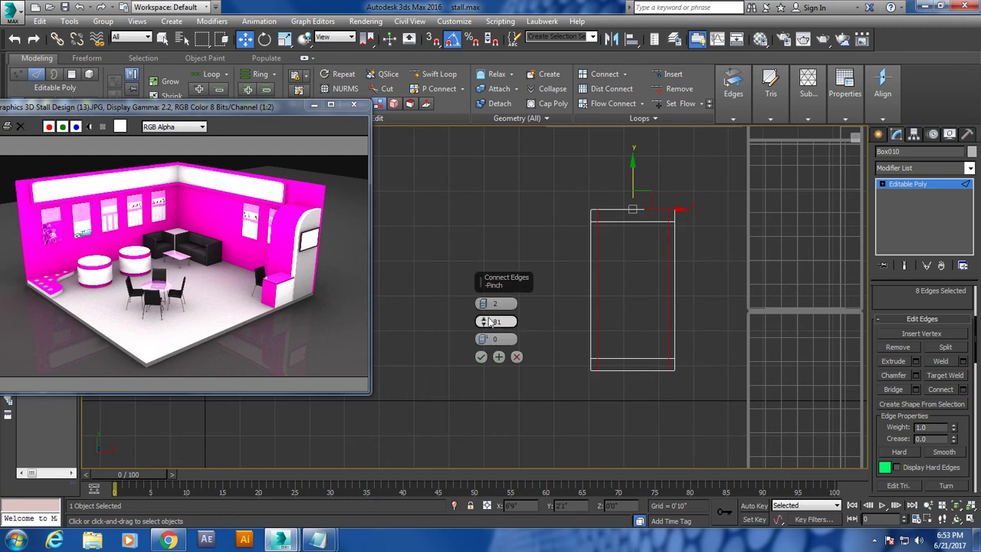
{"action": "left_click", "coordinate": [481, 357]}
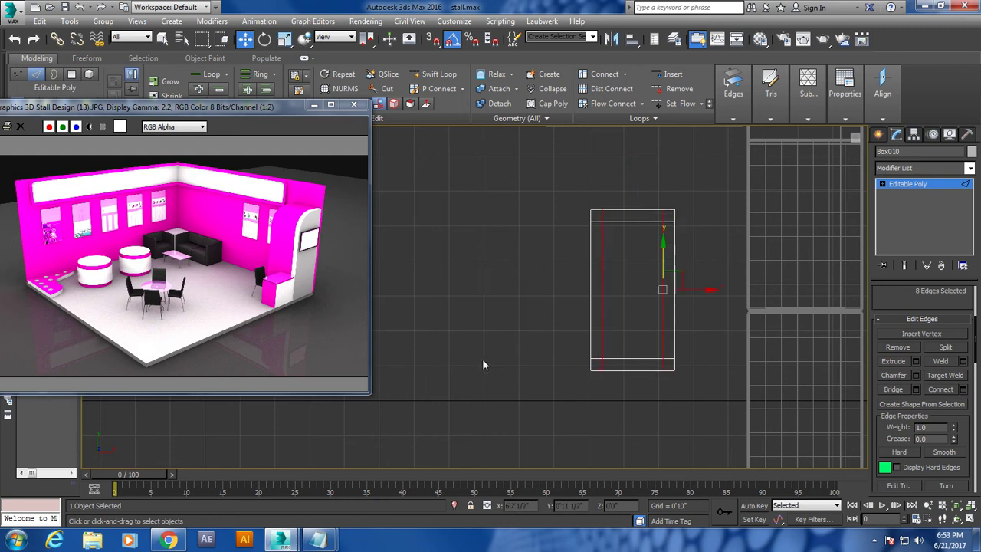
- Isolate the slab in a single perspective view and frame it from above
{"action": "key", "text": "alt+w"}
{"action": "key", "text": "alt+w"}
{"action": "key", "text": "alt+q"}
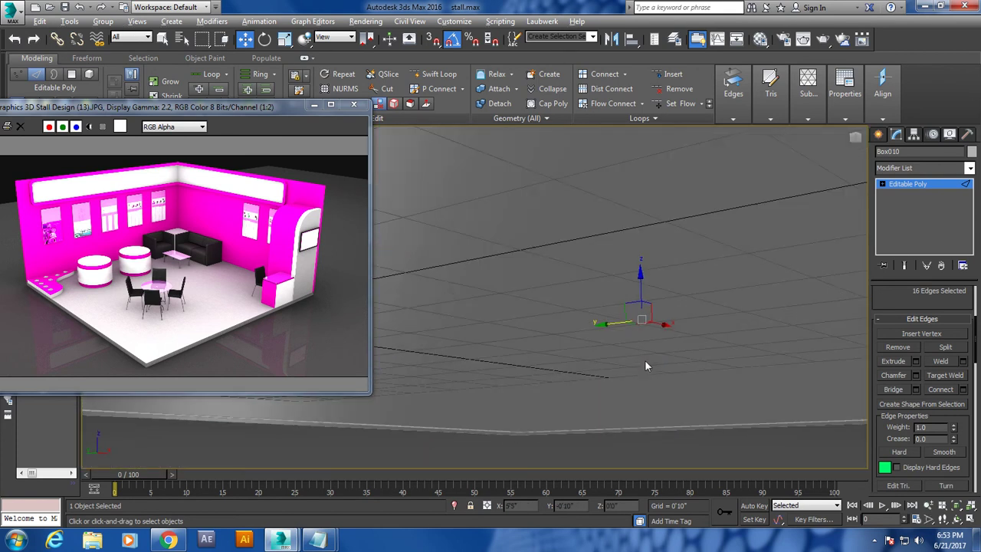
{"action": "key", "text": "z"}
{"action": "middle_click_drag", "start_coordinate": [641, 323], "coordinate": [675, 275], "text": "alt"}
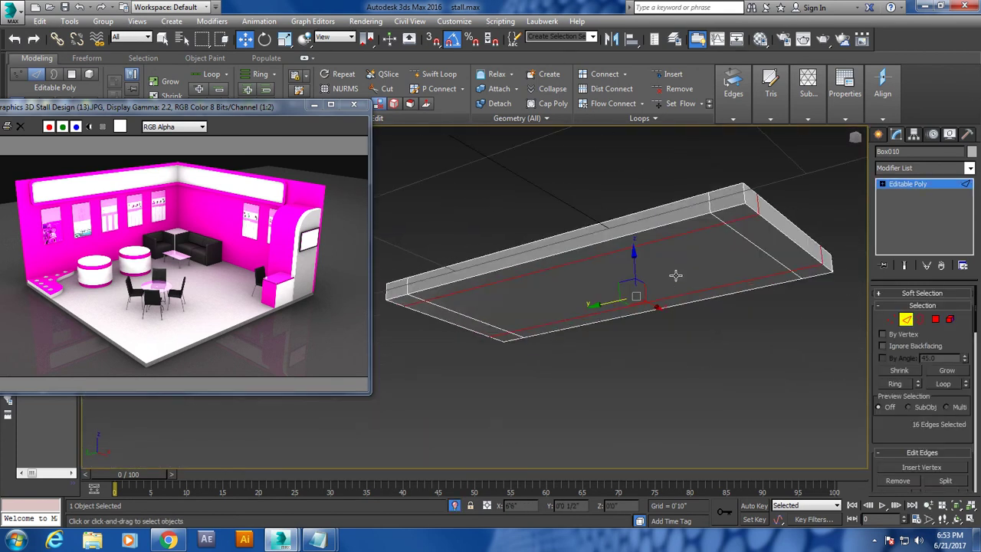
- Extrude the slab's four corner faces downward into table legs reaching the floor
{"action": "left_click", "coordinate": [934, 319]}
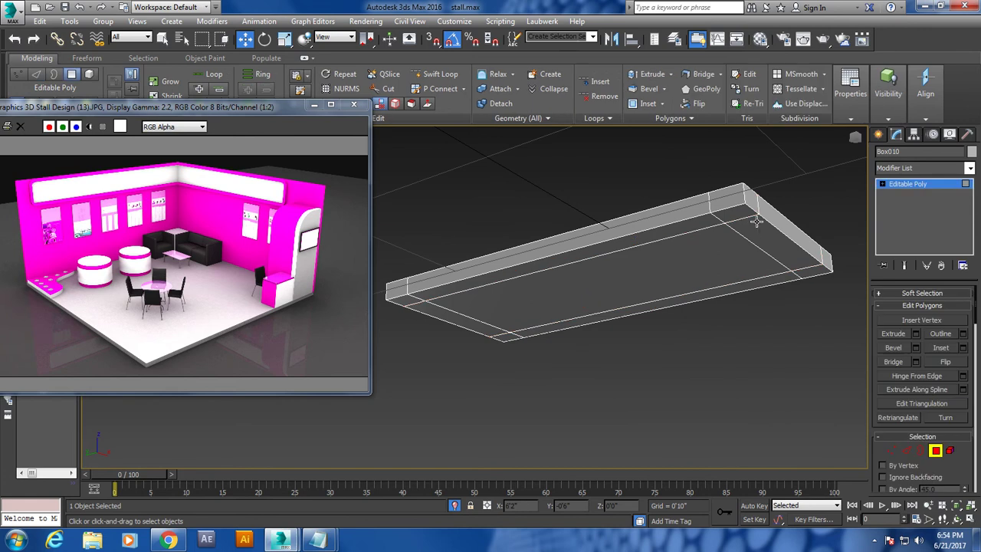
{"action": "left_click", "coordinate": [740, 212]}
{"action": "left_click", "coordinate": [810, 271], "text": "ctrl"}
{"action": "left_click", "coordinate": [404, 302], "text": "ctrl"}
{"action": "left_click", "coordinate": [507, 337], "text": "ctrl"}
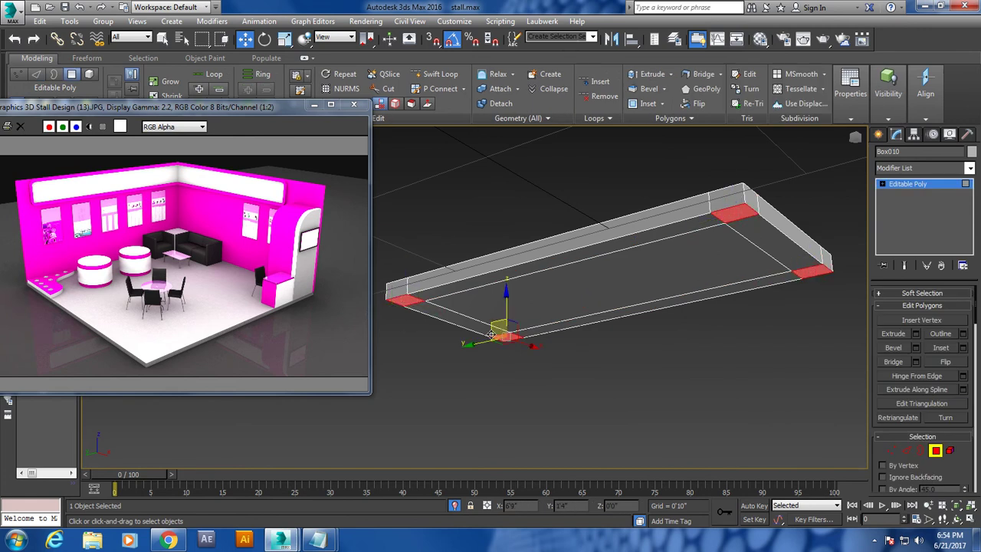
{"action": "left_click", "coordinate": [916, 334]}
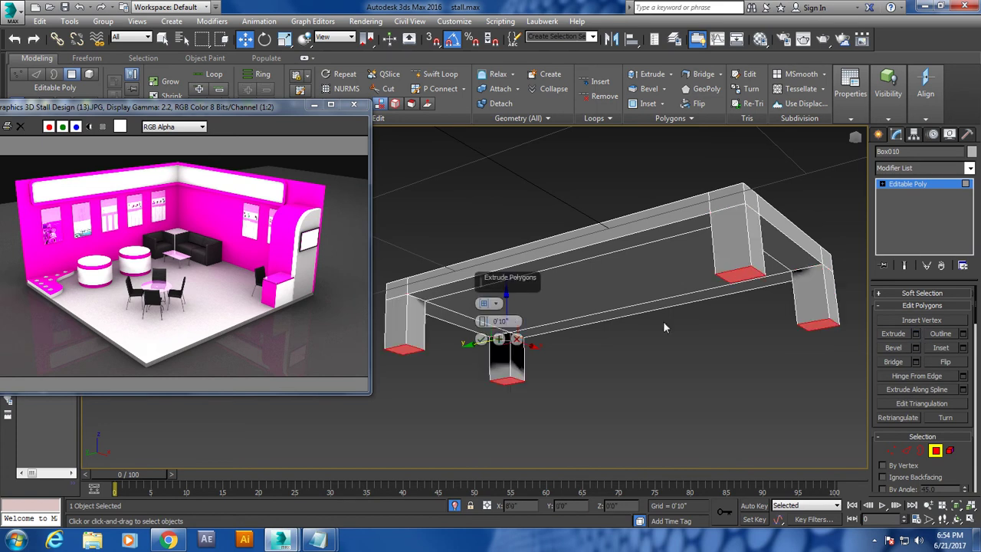
{"action": "left_click_drag", "start_coordinate": [454, 322], "coordinate": [695, 324]}
{"action": "mouse_move", "coordinate": [695, 324]}
{"action": "middle_mouse_down", "text": "alt"}
{"action": "mouse_move", "coordinate": [695, 386]}
{"action": "mouse_move", "coordinate": [706, 272]}
{"action": "middle_mouse_up", "text": "alt"}
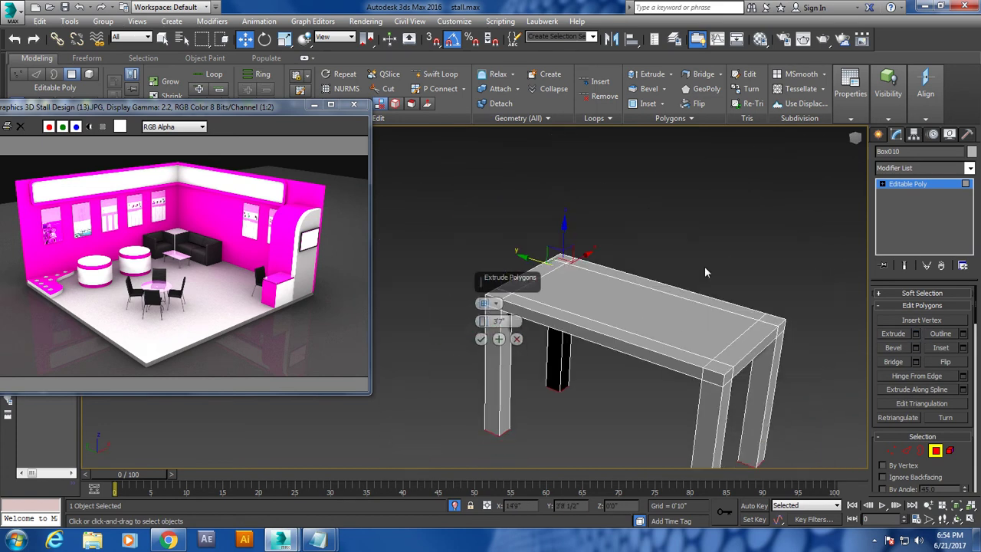
{"action": "left_click", "coordinate": [480, 339]}
- End isolation so the sofas and the rest of the scene show again
{"action": "right_click", "coordinate": [727, 189]}
{"action": "left_click", "coordinate": [761, 96]}
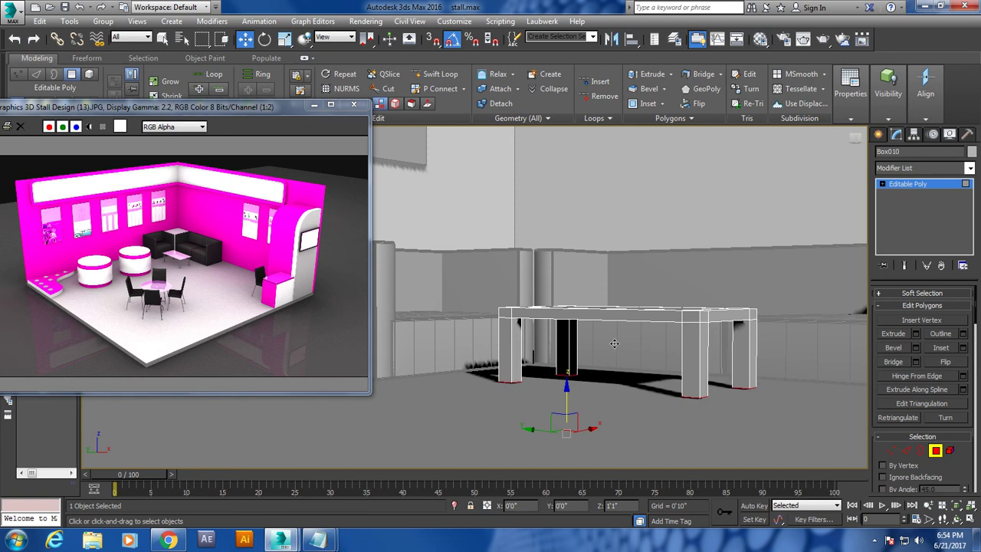
{"action": "scroll", "coordinate": [622, 351], "scroll_direction": "down", "scroll_amount": 3}
{"action": "middle_click_drag", "start_coordinate": [622, 352], "coordinate": [663, 347], "text": "alt"}
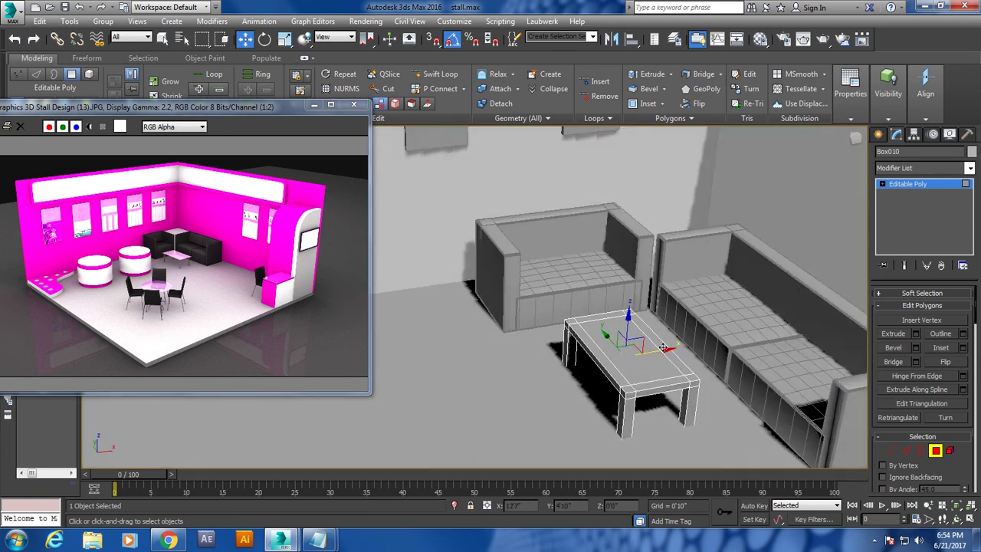
- In the Front view, select the tabletop's 16 top vertices and raise them half an inch
{"action": "key", "text": "1"}
{"action": "key", "text": "alt+w"}
{"action": "key", "text": "alt+w"}
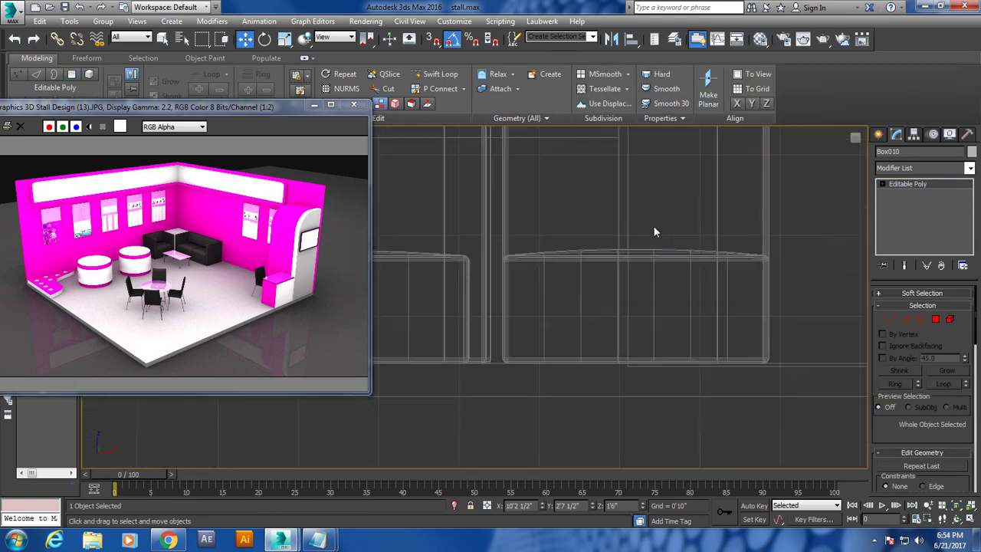
{"action": "scroll", "coordinate": [653, 225], "scroll_direction": "down", "scroll_amount": 3}
{"action": "left_click_drag", "start_coordinate": [390, 244], "coordinate": [633, 277]}
{"action": "left_click_drag", "start_coordinate": [721, 289], "coordinate": [721, 289]}
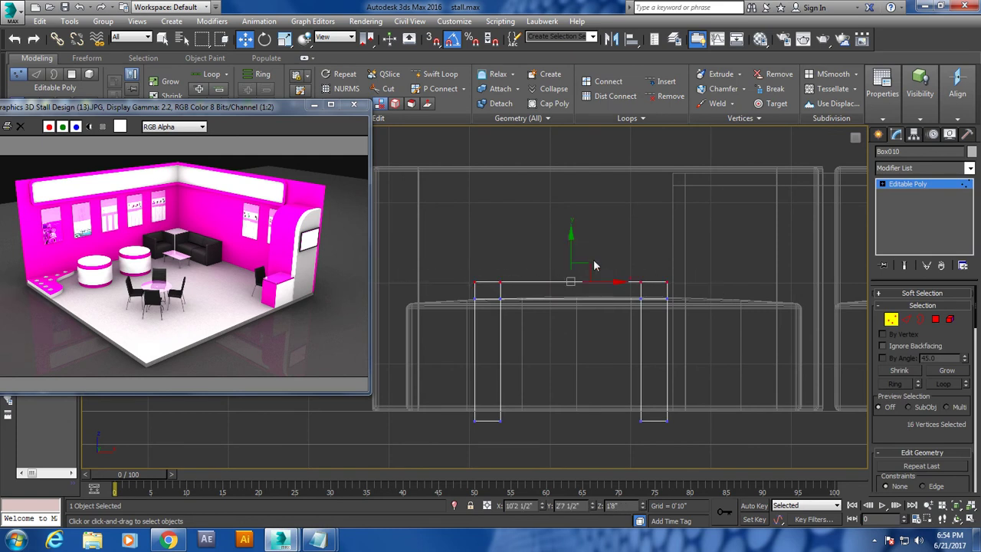
{"action": "left_click_drag", "start_coordinate": [571, 253], "coordinate": [580, 265]}
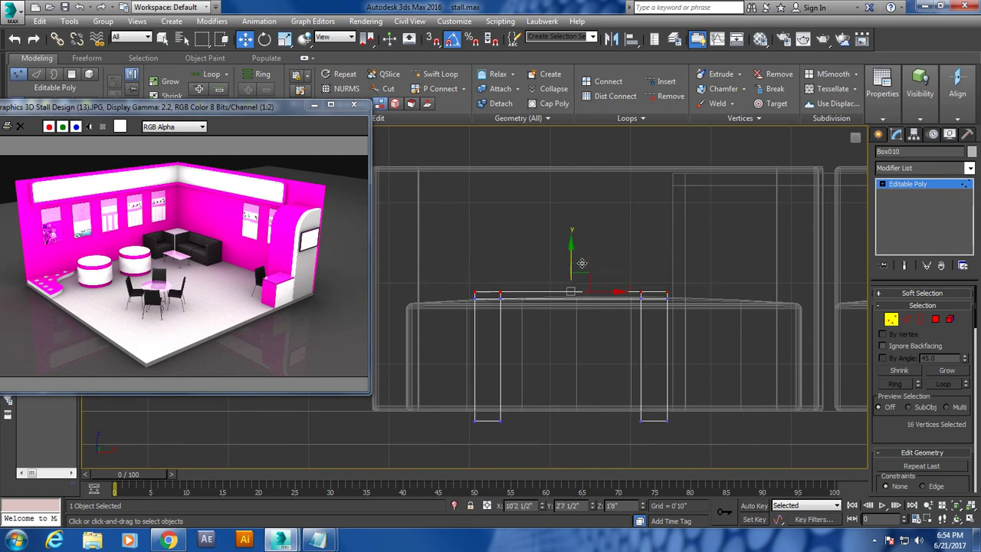
{"action": "key", "text": "alt+w"}
{"action": "key", "text": "alt+w"}
{"action": "scroll", "coordinate": [747, 381], "scroll_direction": "up", "scroll_amount": 4}
{"action": "scroll", "coordinate": [763, 364], "scroll_direction": "up", "scroll_amount": 1}
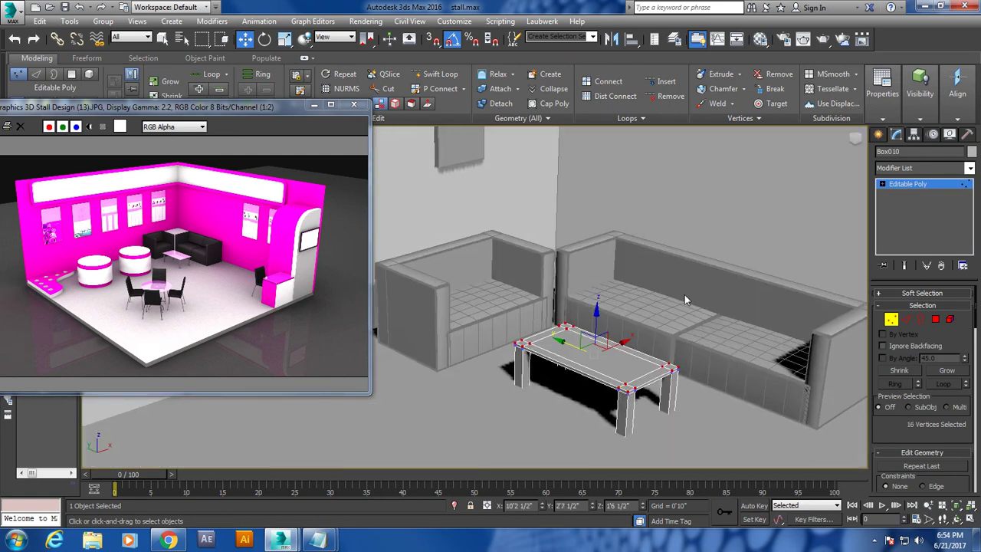
{"action": "left_click_drag", "start_coordinate": [598, 316], "coordinate": [598, 314]}
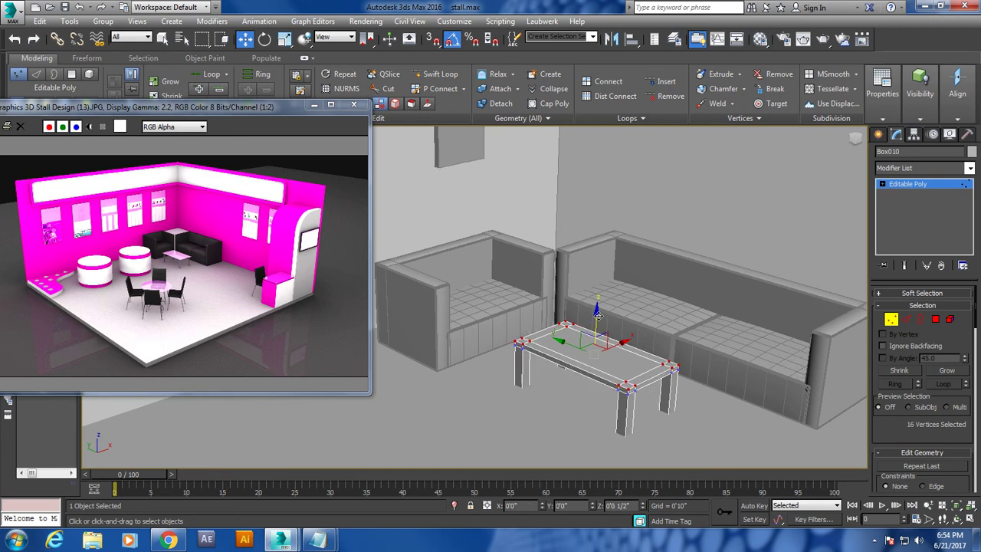
{"action": "left_click", "coordinate": [889, 183]}
- Save the scene, dismissing the backup-file warnings
{"action": "scroll", "coordinate": [595, 327], "scroll_direction": "down", "scroll_amount": 10}
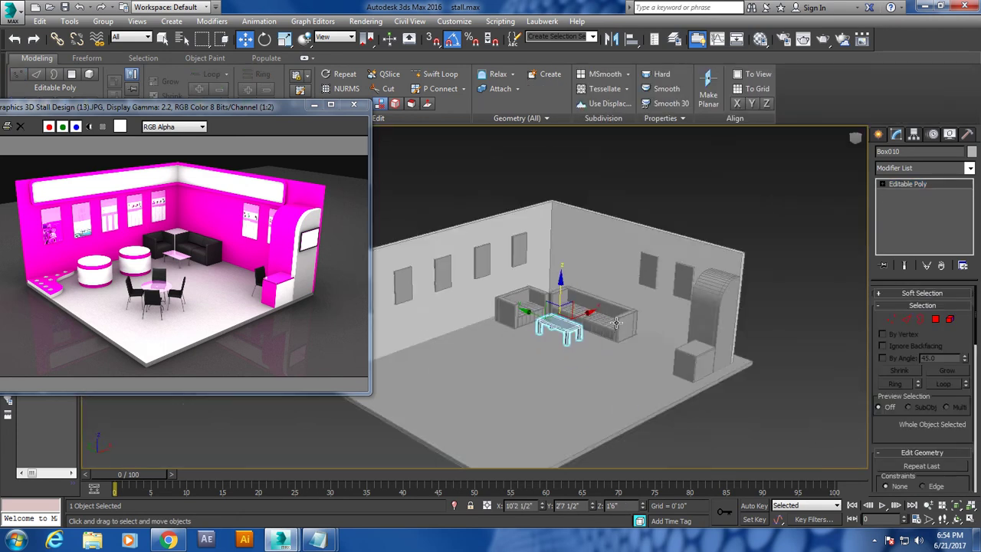
{"action": "key", "text": "ctrl+s"}
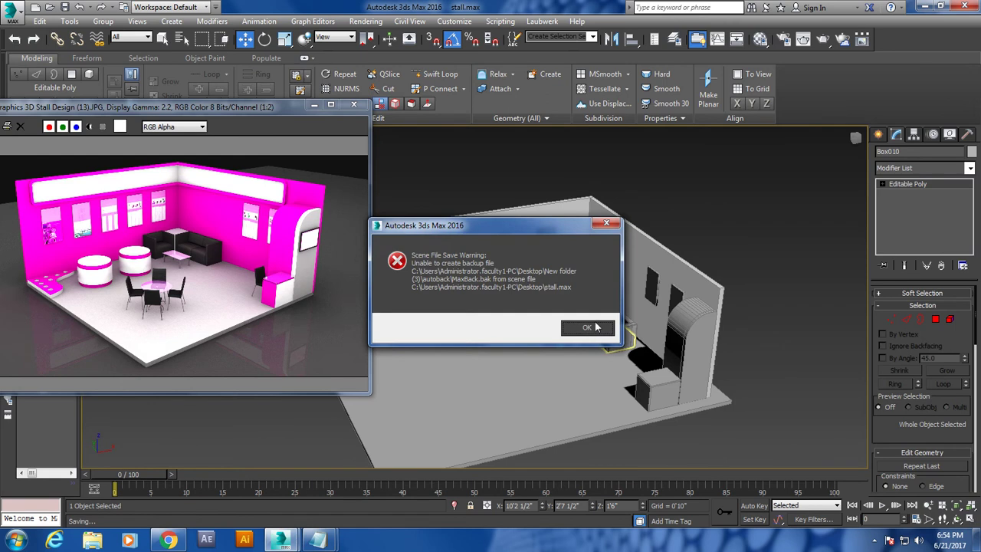
{"action": "left_click", "coordinate": [596, 327]}
{"action": "left_click", "coordinate": [601, 326]}
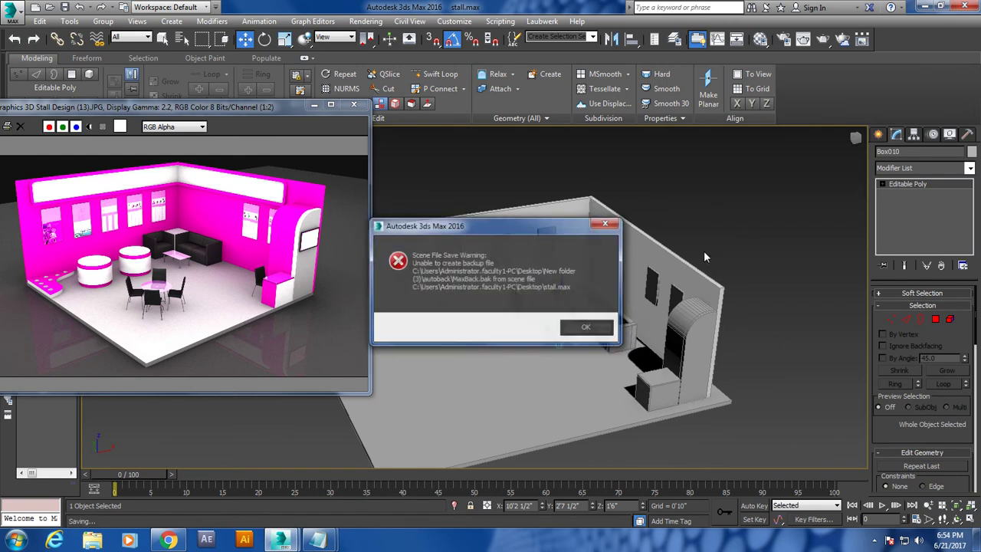
{"action": "left_click", "coordinate": [587, 327]}
{"action": "left_click", "coordinate": [14, 14]}
{"action": "left_click", "coordinate": [38, 120]}
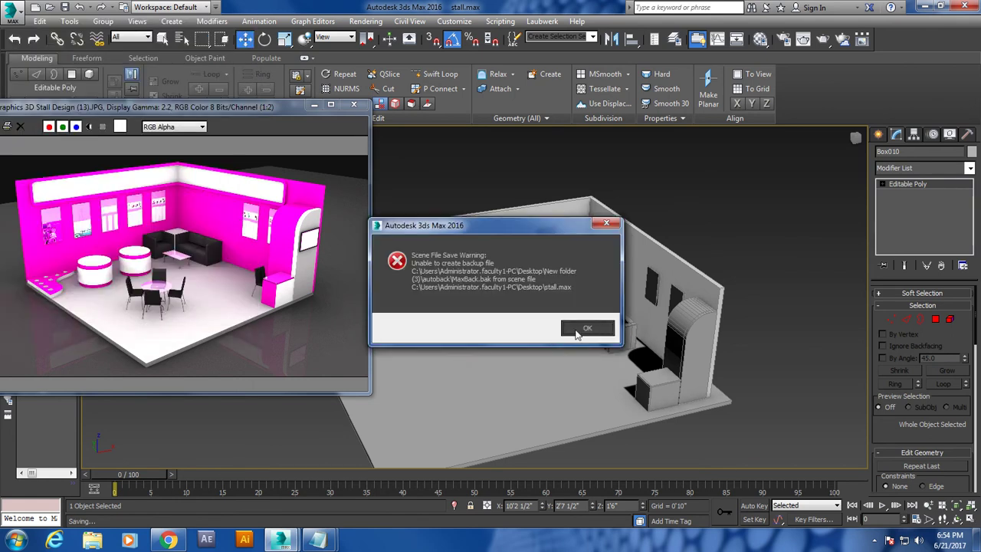
{"action": "left_click", "coordinate": [564, 330]}
- Save the scene under the new name 'new stall'
{"action": "left_click", "coordinate": [9, 16]}
{"action": "left_click", "coordinate": [44, 149]}
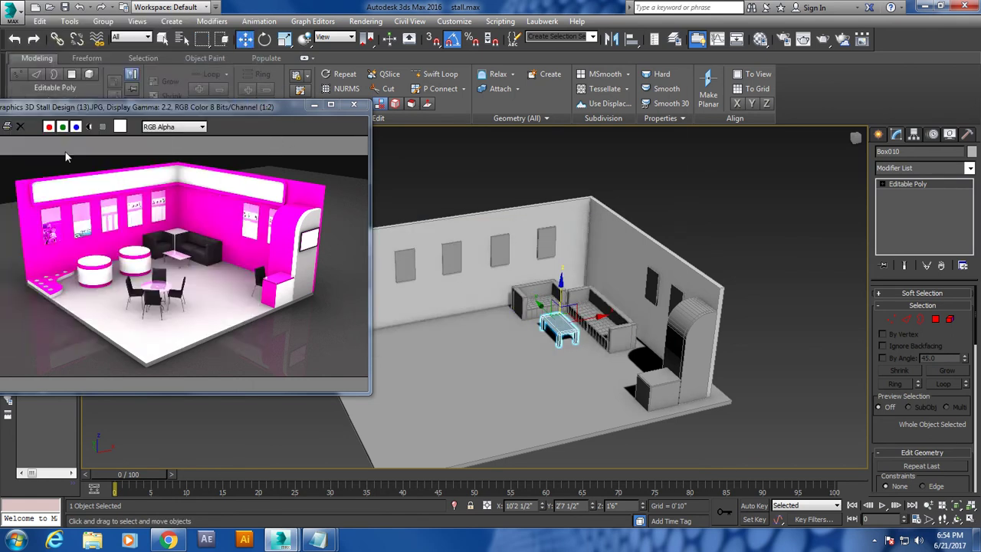
{"action": "left_click", "coordinate": [227, 481]}
{"action": "type", "text": "new stall"}
{"action": "key", "text": "Return"}
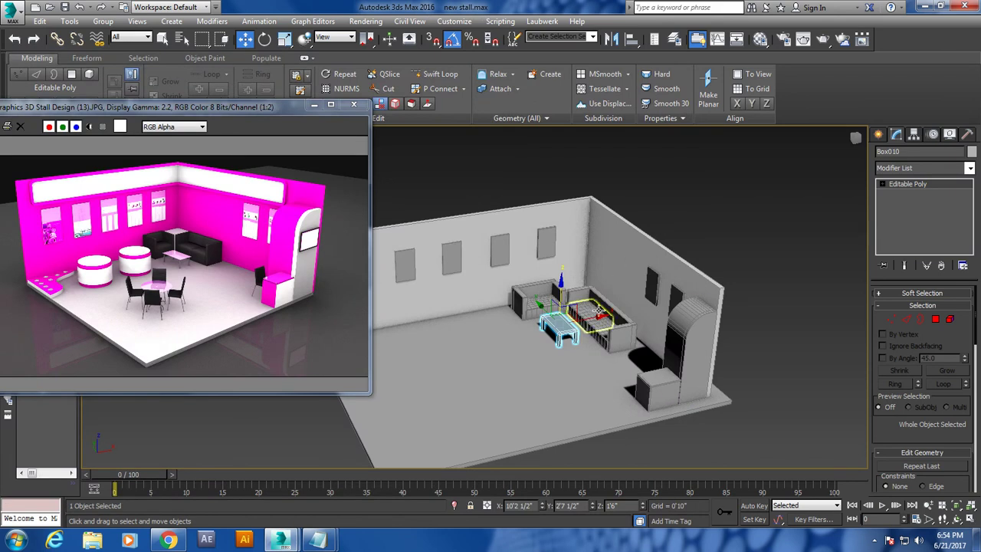
- Start creating a Cylinder from Standard Primitives in the Create panel
{"action": "mouse_move", "coordinate": [600, 311]}
{"action": "middle_mouse_down", "text": "alt"}
{"action": "mouse_move", "coordinate": [581, 294]}
{"action": "mouse_move", "coordinate": [651, 306]}
{"action": "middle_mouse_up", "text": "alt"}
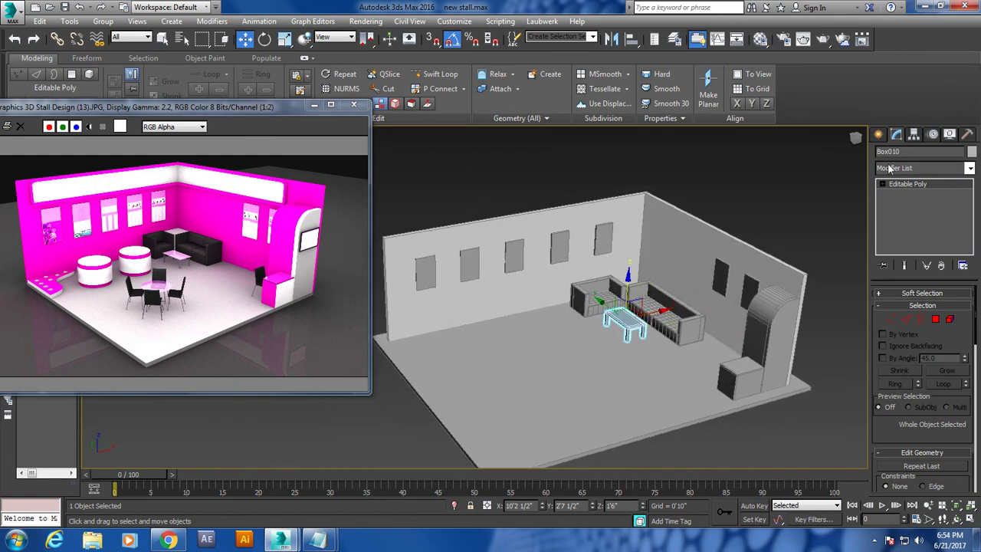
{"action": "left_click", "coordinate": [879, 135]}
{"action": "left_click", "coordinate": [898, 237]}
{"action": "mouse_move", "coordinate": [552, 315]}
{"action": "middle_mouse_down", "text": "alt"}
{"action": "mouse_move", "coordinate": [579, 322]}
{"action": "mouse_move", "coordinate": [587, 302]}
{"action": "mouse_move", "coordinate": [517, 341]}
{"action": "middle_mouse_up", "text": "alt"}
- Draw a cylinder on the stall floor as the round table
{"action": "left_click_drag", "start_coordinate": [532, 334], "coordinate": [551, 347]}
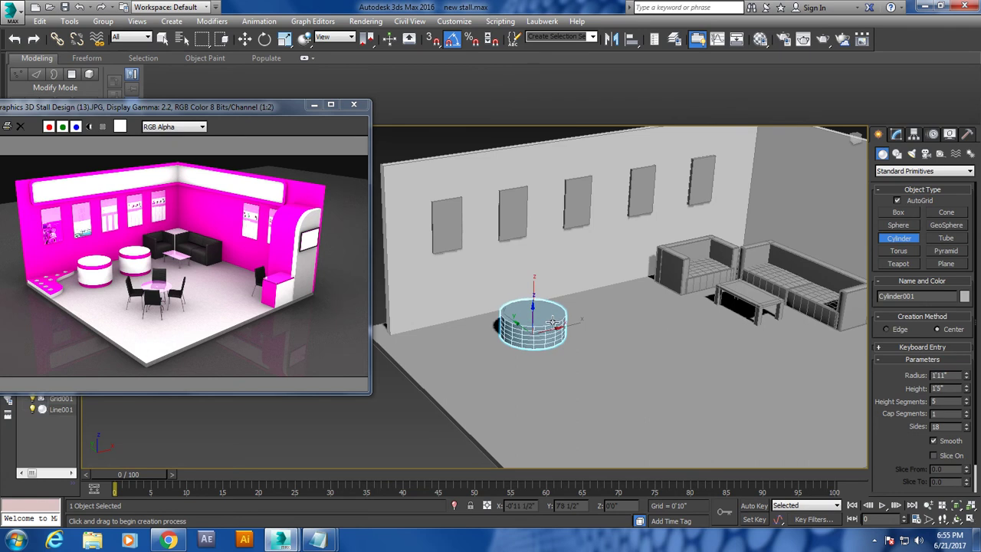
{"action": "left_click", "coordinate": [553, 314]}
{"action": "right_click", "coordinate": [553, 314]}
{"action": "mouse_move", "coordinate": [553, 314]}
{"action": "middle_mouse_down", "text": "alt"}
{"action": "mouse_move", "coordinate": [533, 284]}
{"action": "mouse_move", "coordinate": [499, 365]}
{"action": "middle_mouse_up", "text": "alt"}
{"action": "key", "text": "w"}
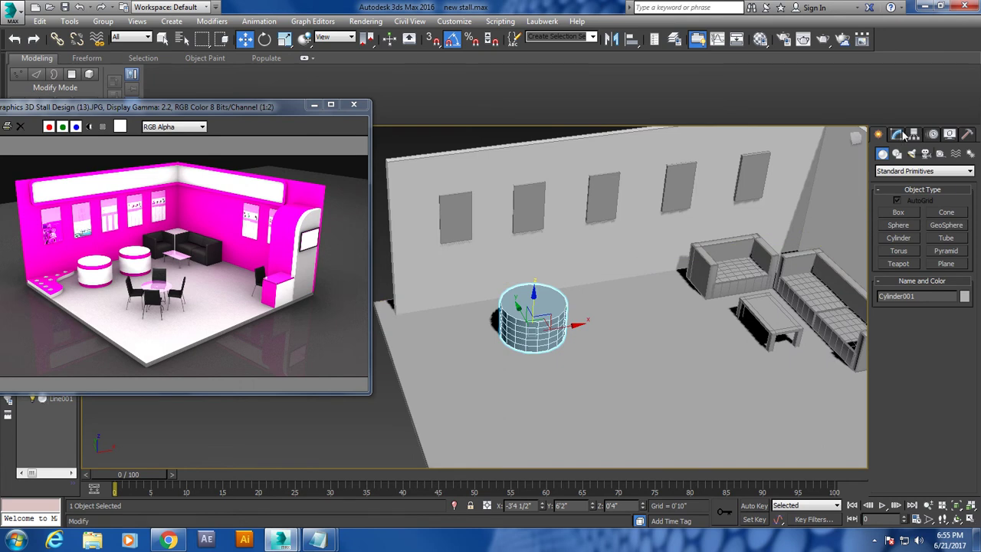
{"action": "left_click", "coordinate": [896, 134]}
{"action": "scroll", "coordinate": [622, 381], "scroll_direction": "up", "scroll_amount": 2}
{"action": "scroll", "coordinate": [635, 358], "scroll_direction": "up", "scroll_amount": 3}
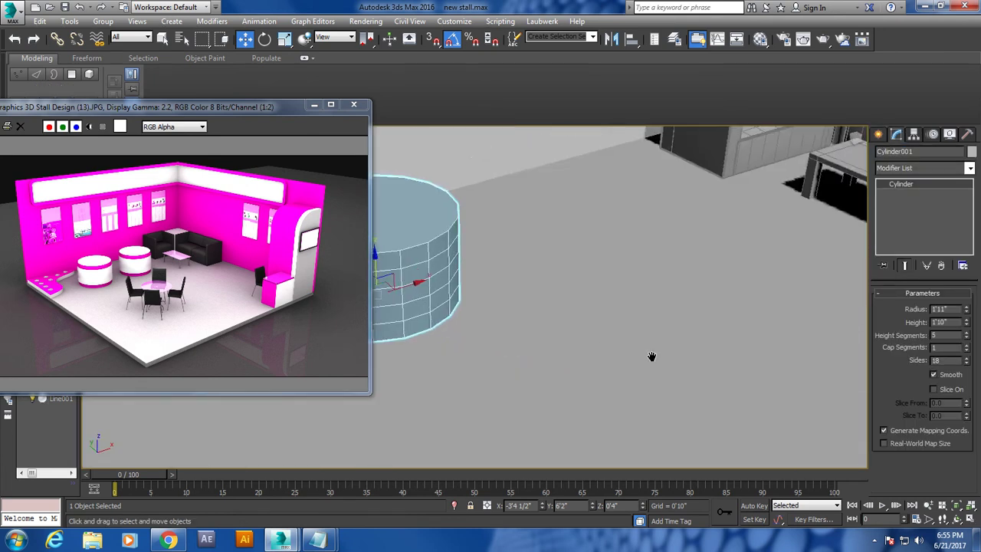
{"action": "middle_click_drag", "start_coordinate": [650, 357], "coordinate": [735, 363]}
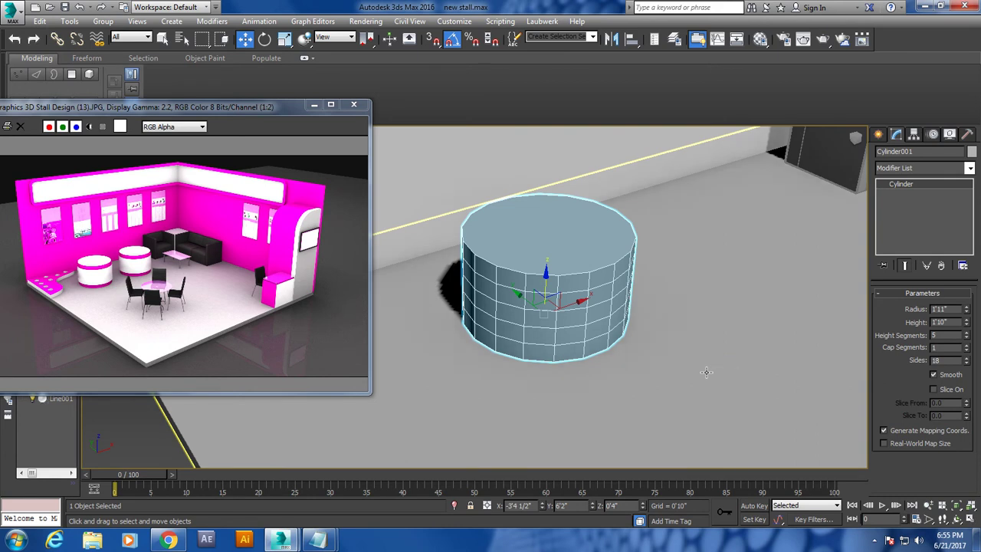
- Convert Cylinder001 to an editable poly and select its top rim edges
{"action": "right_click", "coordinate": [908, 185]}
{"action": "left_click", "coordinate": [923, 282]}
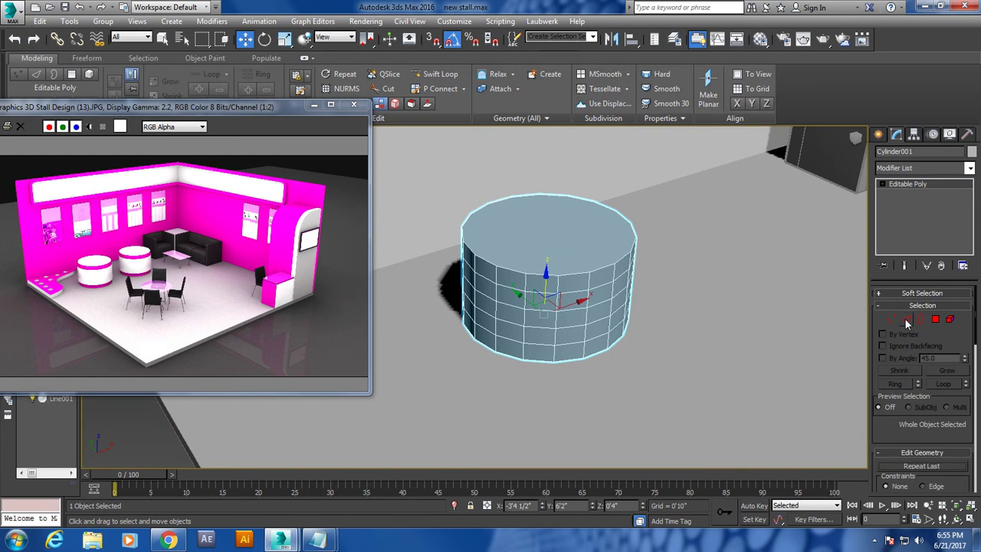
{"action": "left_click", "coordinate": [906, 319]}
{"action": "key", "text": "alt+w"}
{"action": "key", "text": "alt+w"}
{"action": "scroll", "coordinate": [636, 251], "scroll_direction": "down", "scroll_amount": 5}
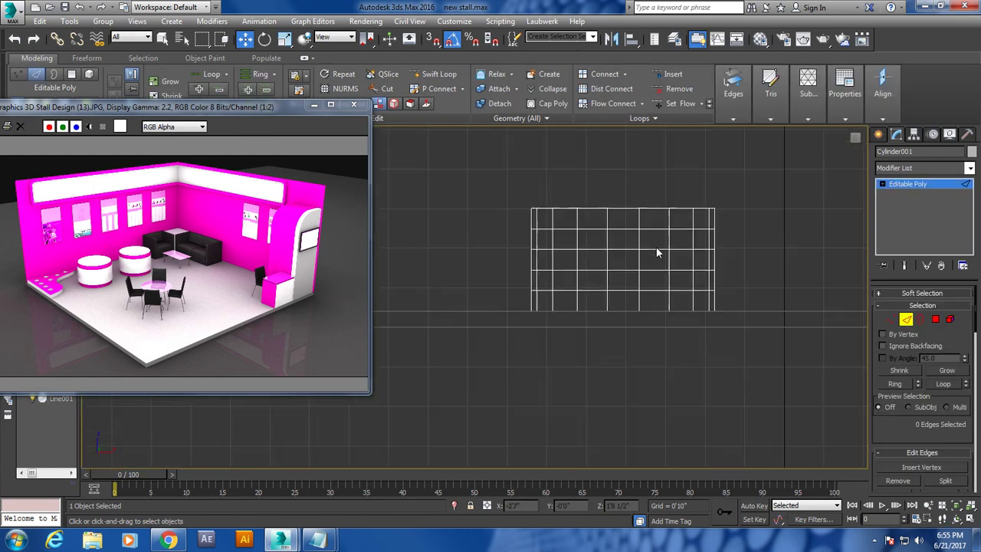
{"action": "left_click_drag", "start_coordinate": [424, 218], "coordinate": [810, 277]}
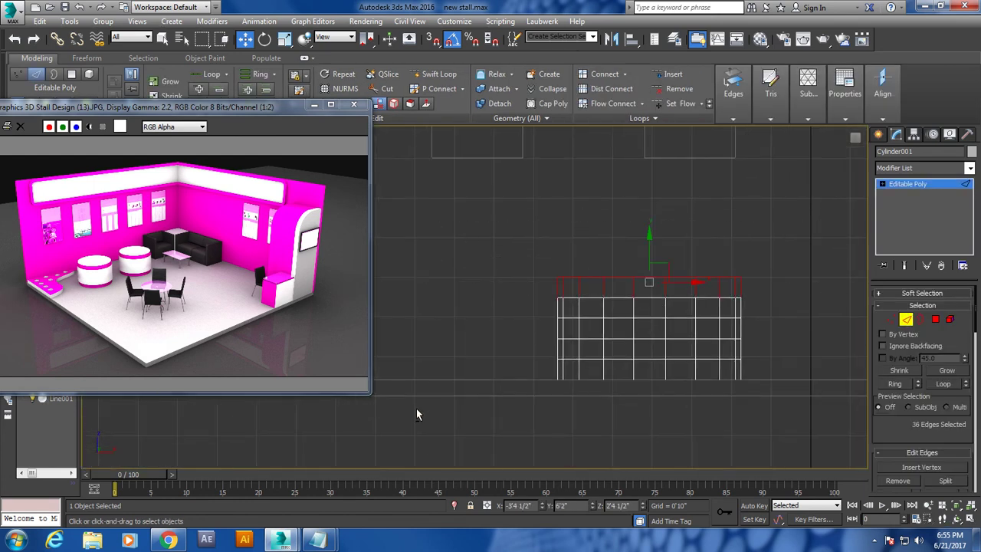
{"action": "key", "text": "alt+w"}
{"action": "key", "text": "alt+w"}
- Chamfer the cylinder's top rim edges with 2 segments to soften them
{"action": "middle_click_drag", "start_coordinate": [701, 357], "coordinate": [712, 344], "text": "alt"}
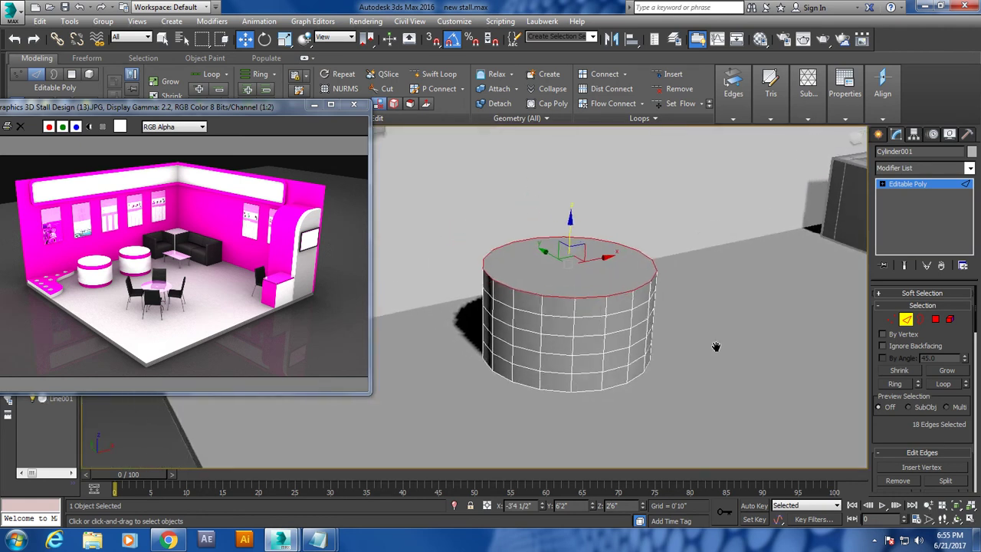
{"action": "left_click_drag", "start_coordinate": [914, 424], "coordinate": [924, 330]}
{"action": "left_click", "coordinate": [915, 400]}
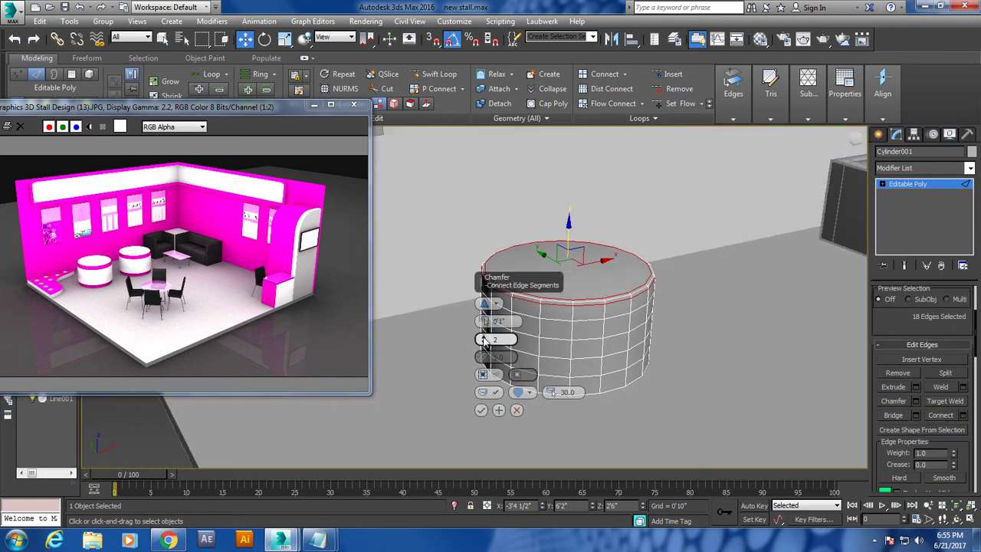
{"action": "left_click", "coordinate": [481, 409]}
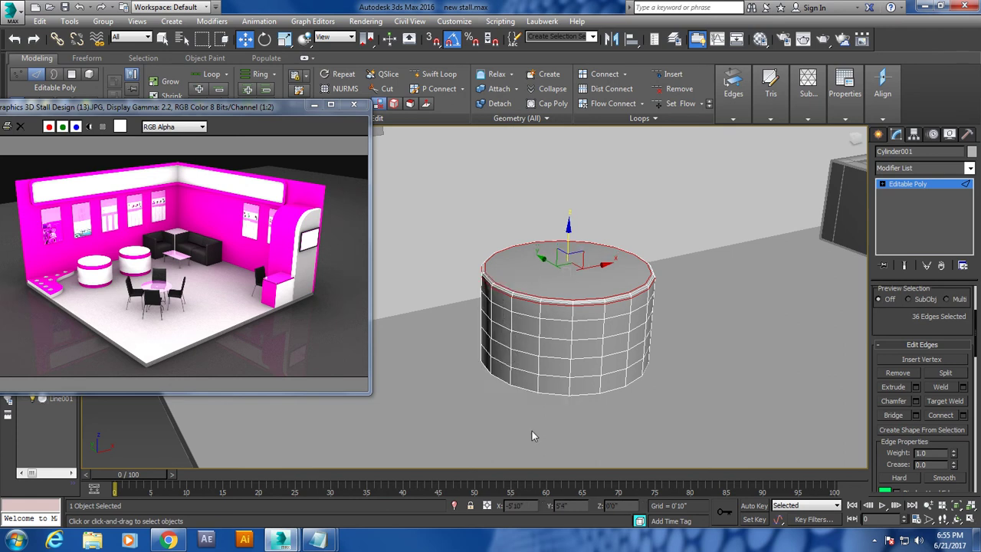
{"action": "left_click", "coordinate": [920, 185]}
{"action": "mouse_move", "coordinate": [582, 367]}
{"action": "middle_mouse_down", "text": "alt"}
{"action": "mouse_move", "coordinate": [540, 378]}
{"action": "mouse_move", "coordinate": [598, 321]}
{"action": "middle_mouse_up", "text": "alt"}
- Clone the chamfered cylinder to its right as Cylinder002, a second round table
{"action": "scroll", "coordinate": [539, 378], "scroll_direction": "up", "scroll_amount": 3}
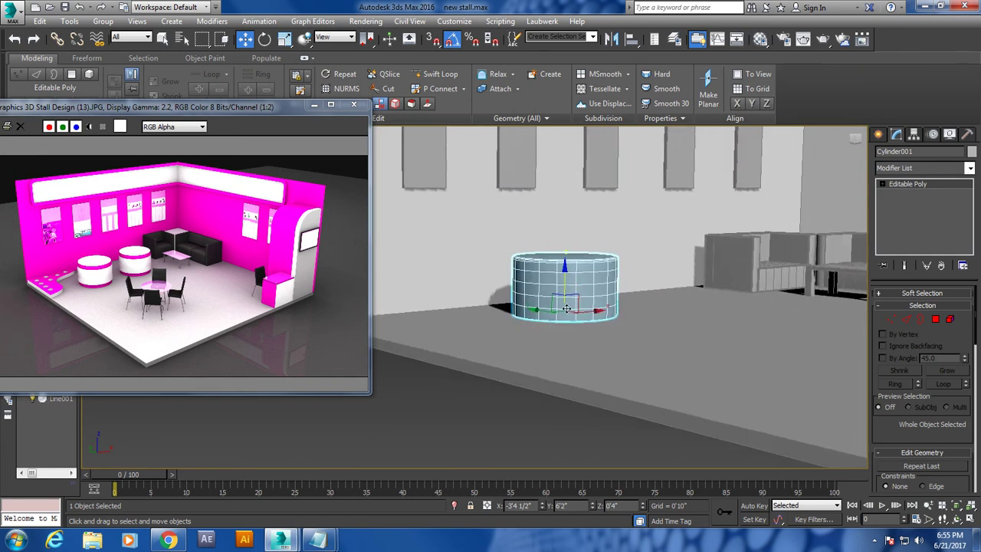
{"action": "left_click_drag", "start_coordinate": [603, 302], "coordinate": [755, 274], "text": "shift"}
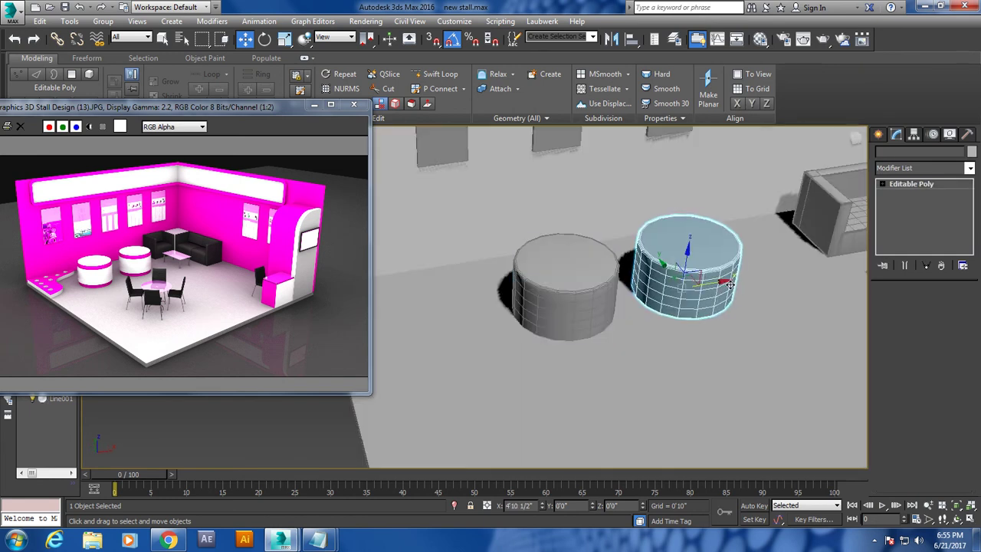
{"action": "left_click", "coordinate": [492, 321]}
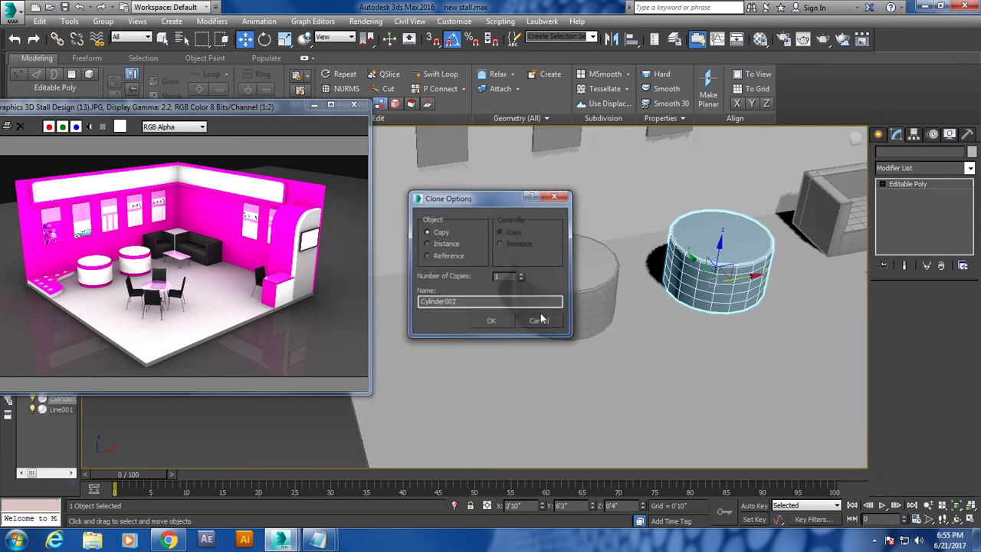
{"action": "mouse_move", "coordinate": [495, 325]}
{"action": "middle_mouse_down", "text": "alt"}
{"action": "mouse_move", "coordinate": [696, 258]}
{"action": "mouse_move", "coordinate": [705, 309]}
{"action": "middle_mouse_up", "text": "alt"}
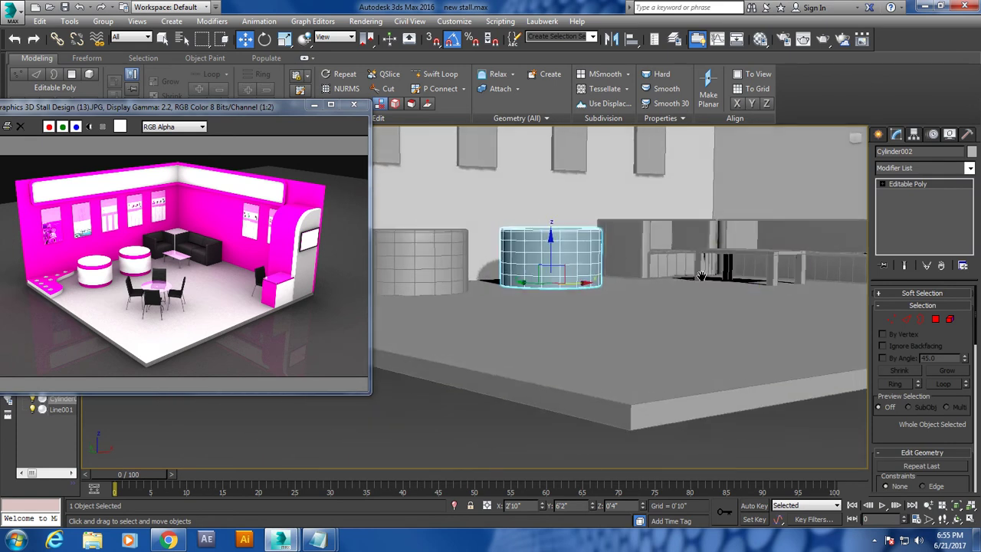
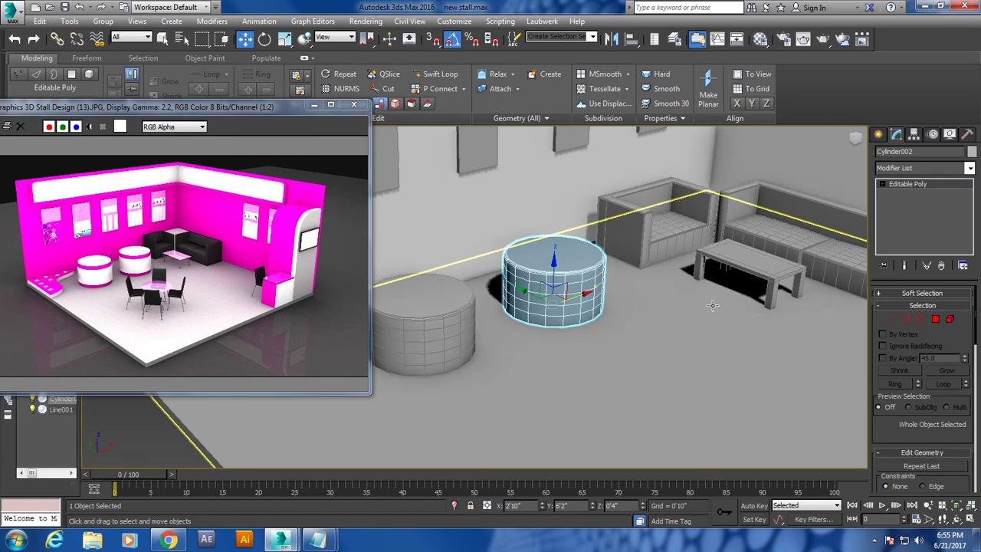
- Zoom in on the reference render to inspect the stall's chairs
{"action": "scroll", "coordinate": [209, 316], "scroll_direction": "up", "scroll_amount": 1}
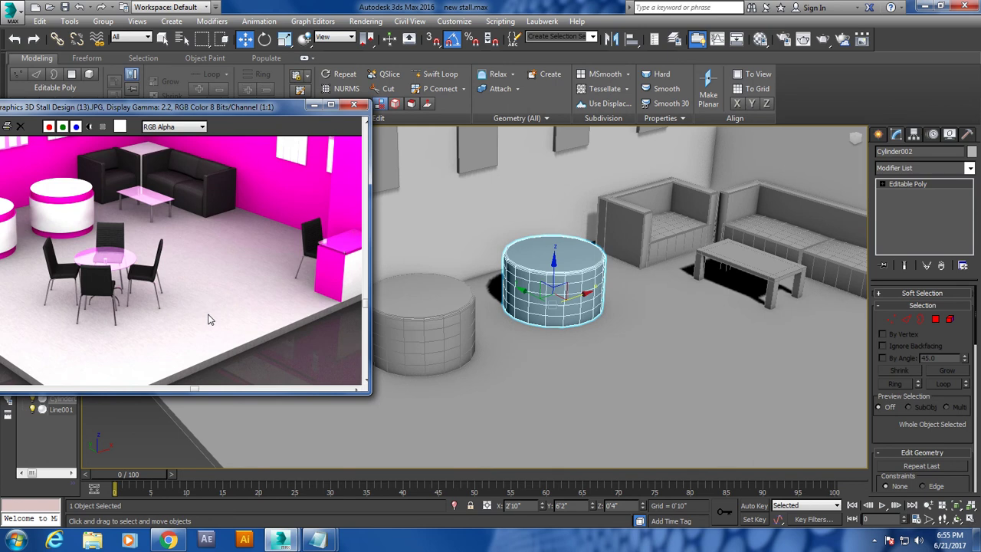
{"action": "scroll", "coordinate": [209, 319], "scroll_direction": "up", "scroll_amount": 1}
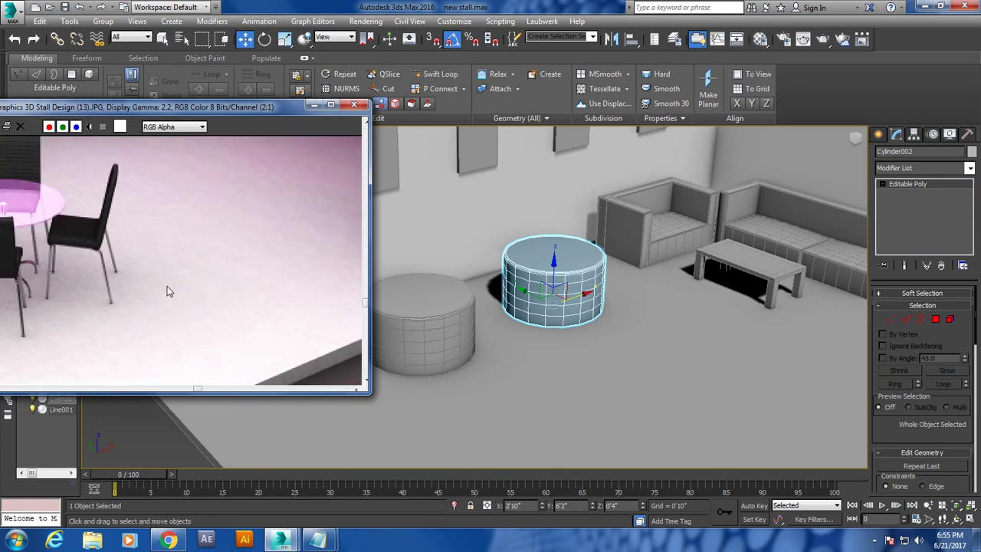
{"action": "scroll", "coordinate": [167, 286], "scroll_direction": "down", "scroll_amount": 1}
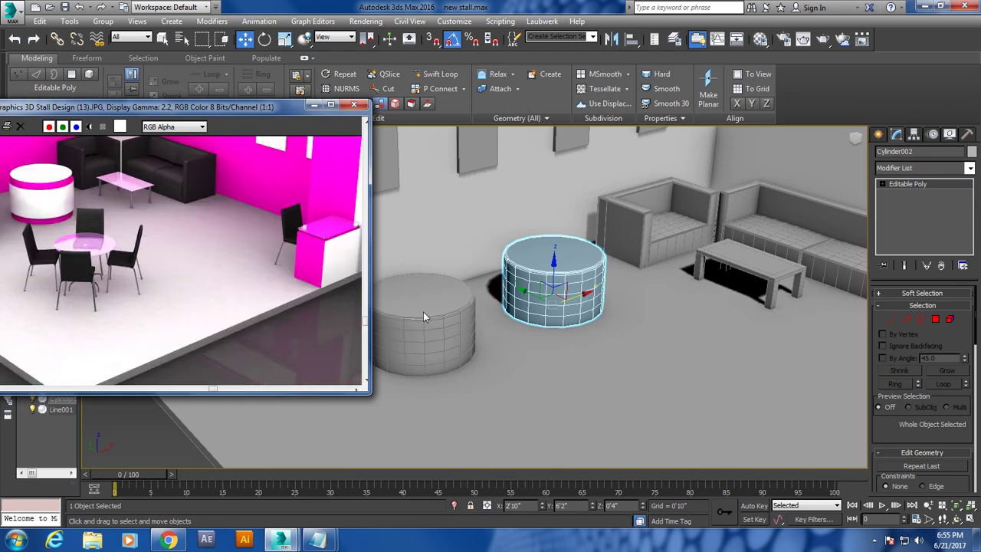
- Switch the viewport to a Front wireframe view and pan out to frame the stall
{"action": "key", "text": "f"}
{"action": "scroll", "coordinate": [581, 301], "scroll_direction": "down", "scroll_amount": 2}
{"action": "mouse_move", "coordinate": [576, 376]}
{"action": "middle_mouse_down"}
{"action": "mouse_move", "coordinate": [677, 331]}
{"action": "mouse_move", "coordinate": [531, 343]}
{"action": "mouse_move", "coordinate": [639, 347]}
{"action": "middle_mouse_up"}
- Start a Line shape with AutoGrid off, framing the cylinder seat in the Front view
{"action": "left_click", "coordinate": [878, 135]}
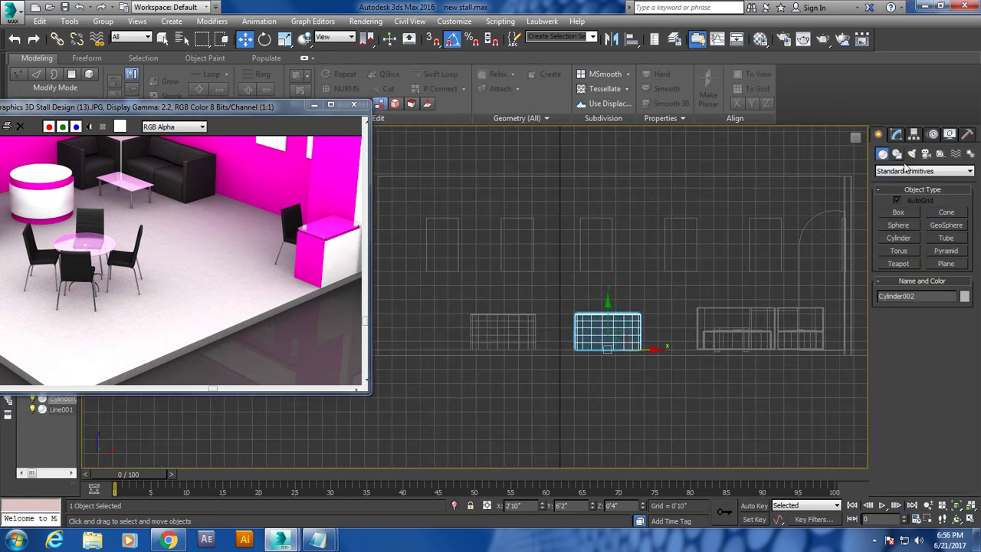
{"action": "left_click", "coordinate": [897, 154]}
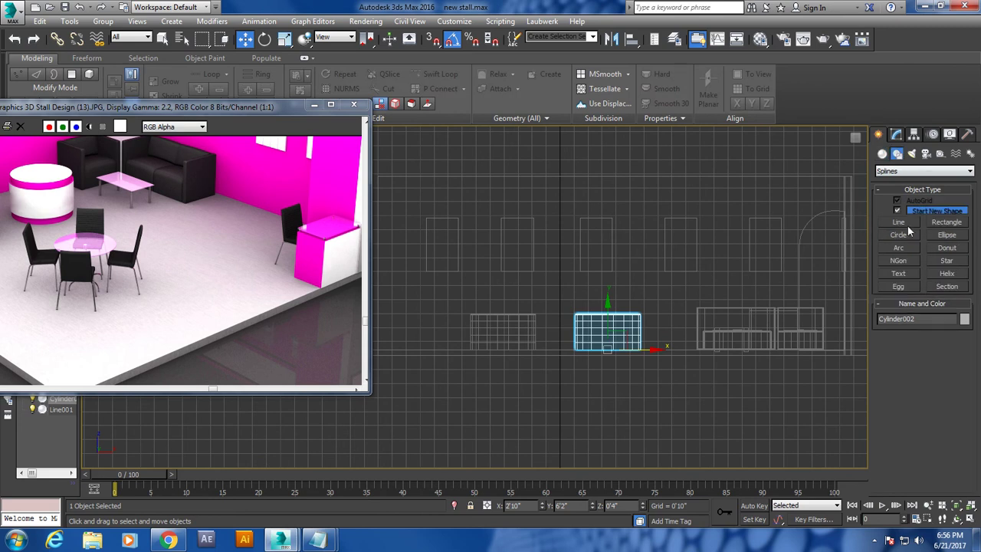
{"action": "left_click", "coordinate": [898, 223]}
{"action": "middle_click_drag", "start_coordinate": [521, 416], "coordinate": [716, 350]}
{"action": "scroll", "coordinate": [582, 357], "scroll_direction": "up", "scroll_amount": 2}
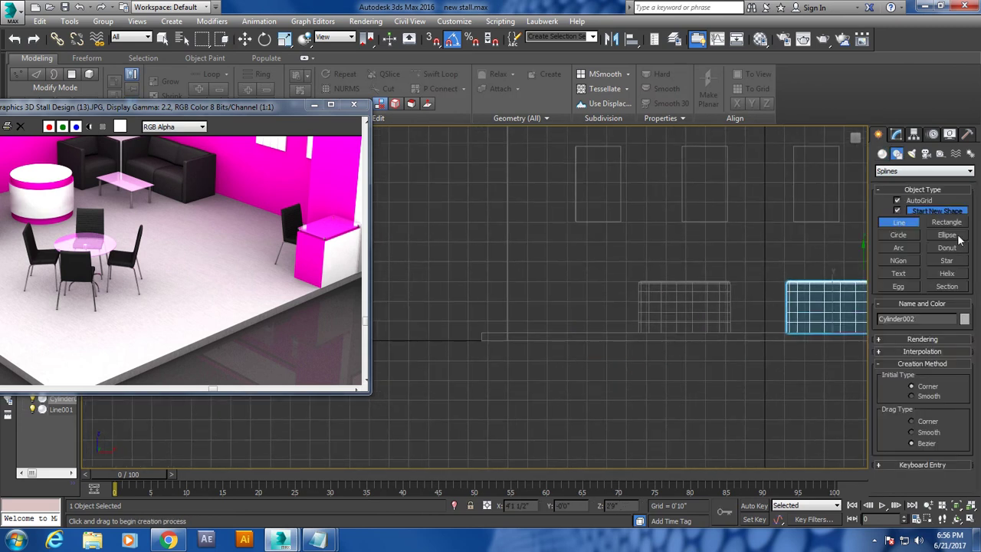
{"action": "left_click", "coordinate": [898, 200]}
{"action": "middle_click_drag", "start_coordinate": [618, 292], "coordinate": [559, 303]}
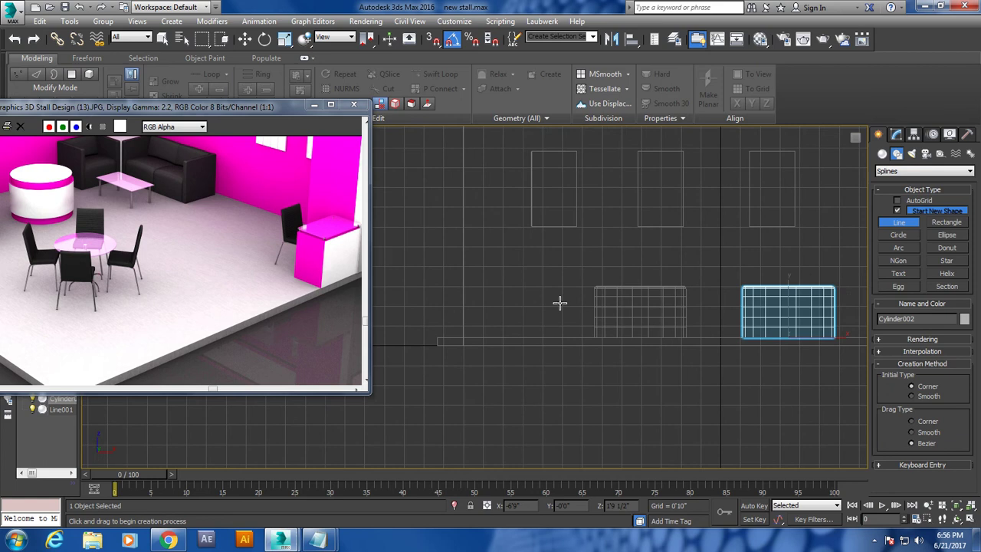
- Draw a four-point open leg-frame spline beside the cylinder seat
{"action": "left_click", "coordinate": [526, 335]}
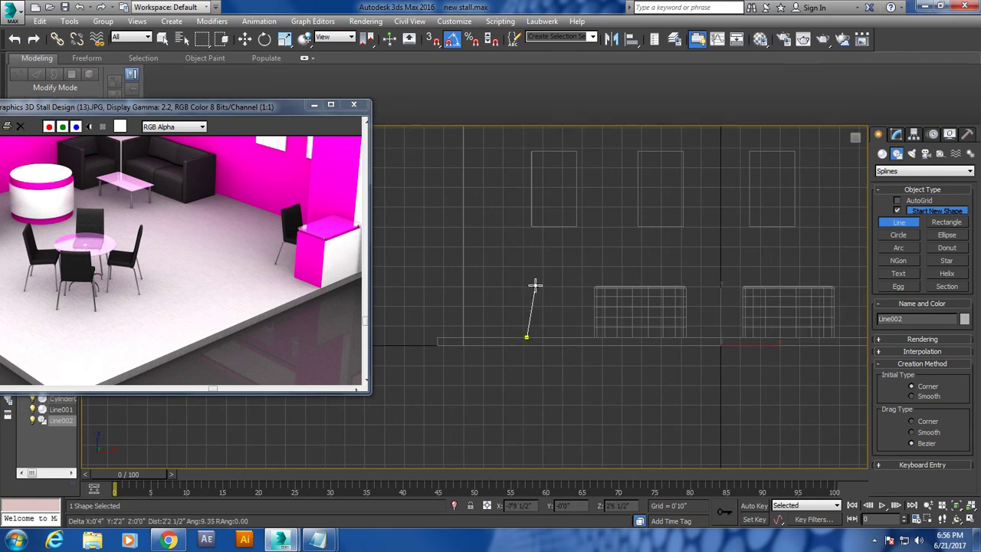
{"action": "left_click", "coordinate": [534, 296]}
{"action": "left_click", "coordinate": [571, 298]}
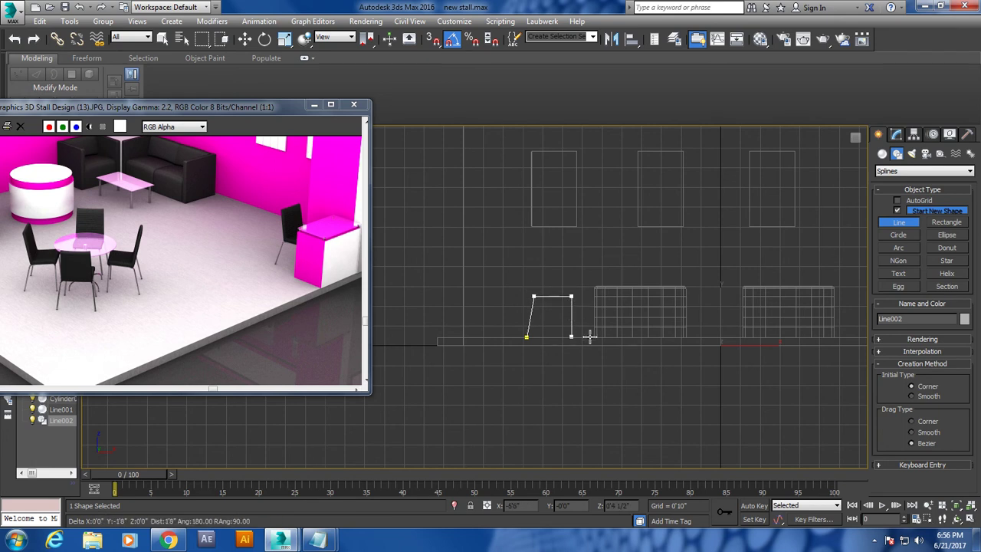
{"action": "left_click", "coordinate": [579, 338]}
{"action": "right_click", "coordinate": [580, 339]}
{"action": "right_click", "coordinate": [580, 341]}
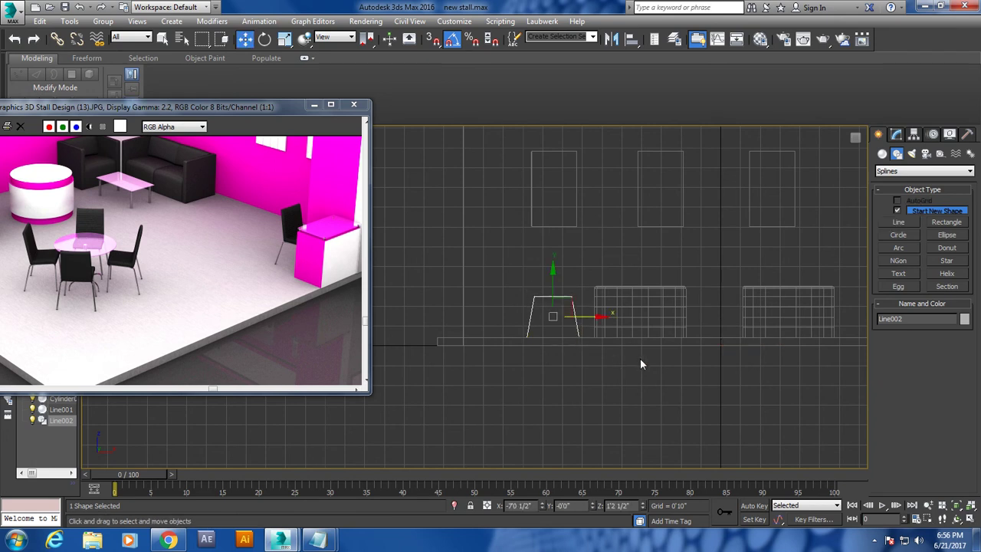
- Return to a maximized Perspective view of the new leg frame
{"action": "key", "text": "alt+w"}
{"action": "right_click", "coordinate": [644, 356]}
{"action": "key", "text": "alt+w"}
- Make the leg frame render in the viewport as a 0'0 1/2" thick tube
{"action": "middle_click_drag", "start_coordinate": [652, 341], "coordinate": [636, 330], "text": "alt"}
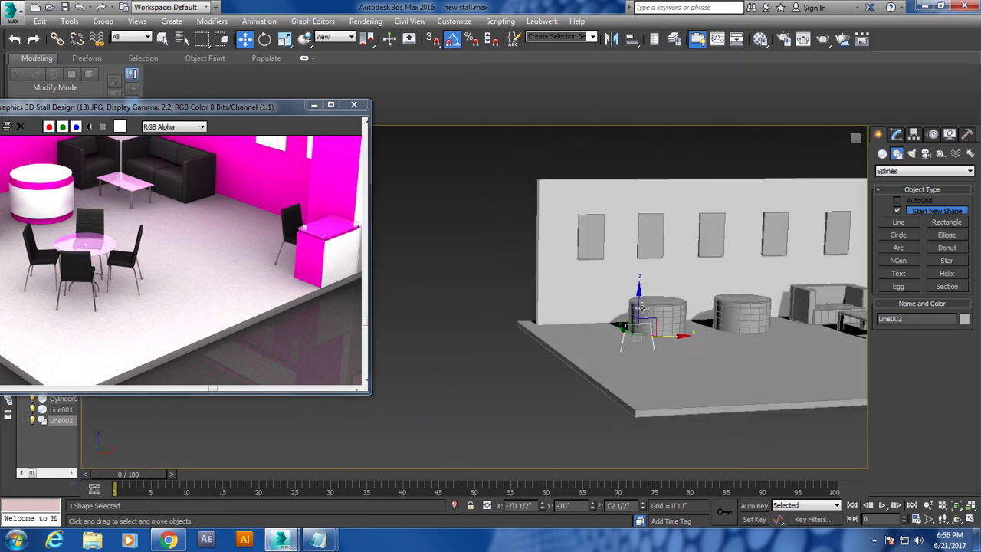
{"action": "scroll", "coordinate": [636, 329], "scroll_direction": "up", "scroll_amount": 3}
{"action": "left_click", "coordinate": [896, 134]}
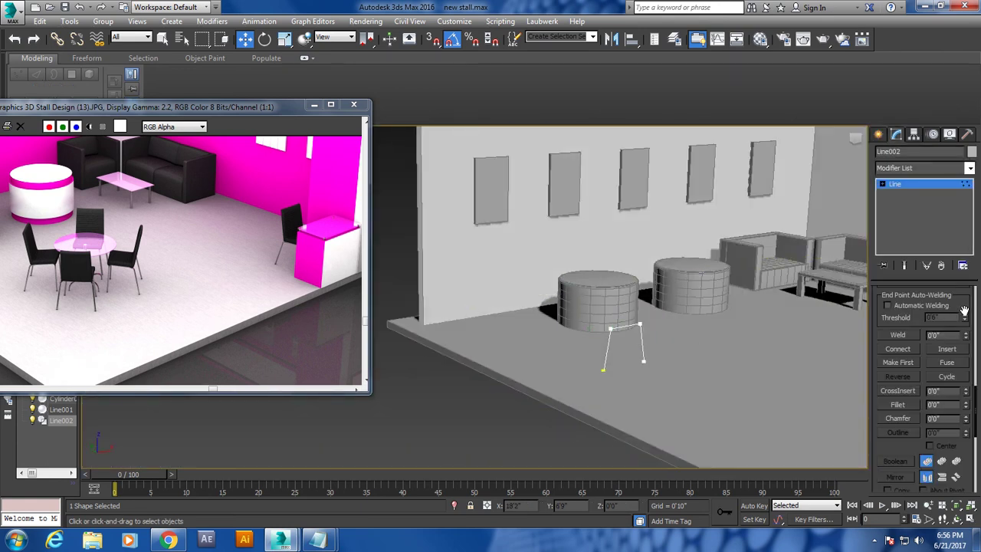
{"action": "scroll", "coordinate": [964, 310], "scroll_direction": "up", "scroll_amount": 3}
{"action": "scroll", "coordinate": [894, 307], "scroll_direction": "up", "scroll_amount": 3}
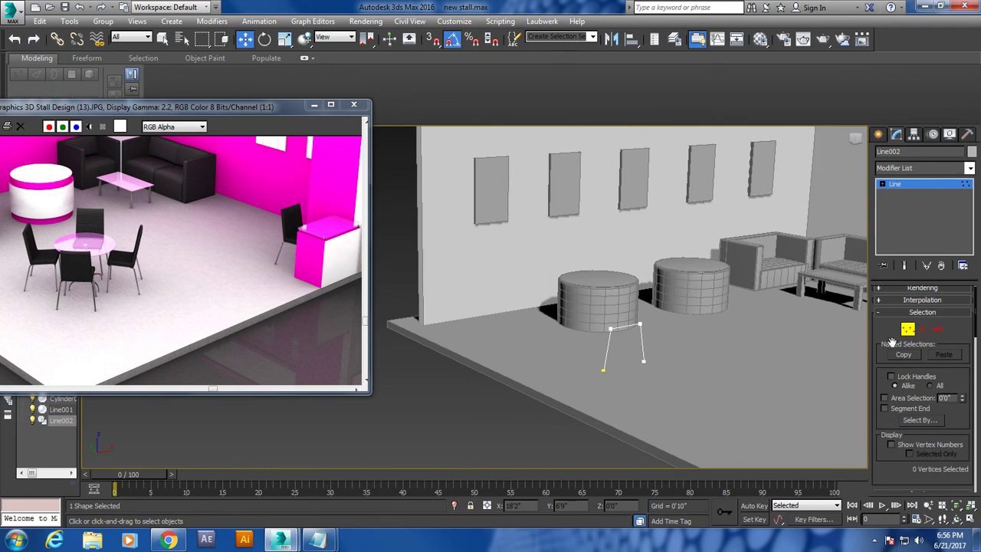
{"action": "scroll", "coordinate": [891, 333], "scroll_direction": "up", "scroll_amount": 1}
{"action": "left_click", "coordinate": [895, 295]}
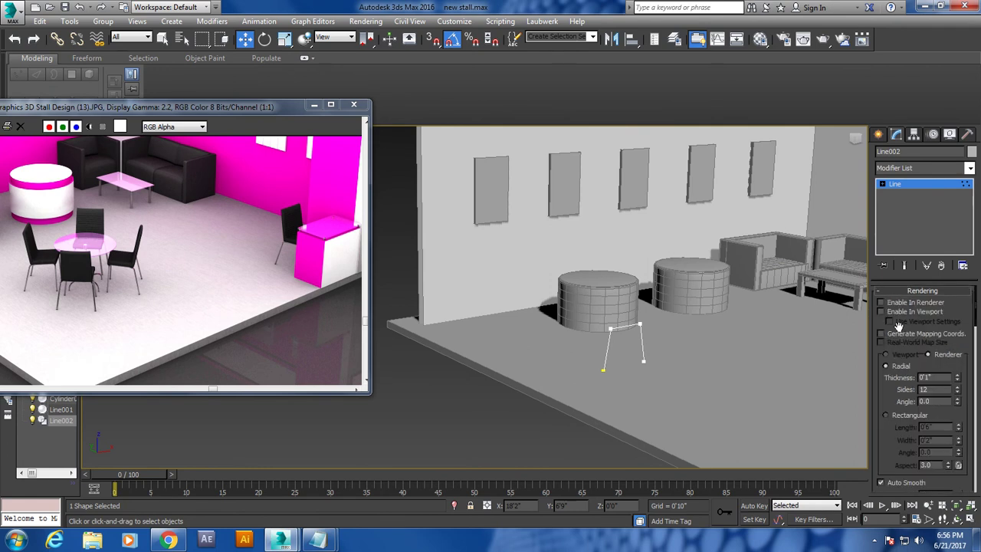
{"action": "left_click", "coordinate": [892, 312]}
{"action": "scroll", "coordinate": [609, 334], "scroll_direction": "up", "scroll_amount": 3}
{"action": "scroll", "coordinate": [657, 282], "scroll_direction": "up", "scroll_amount": 2}
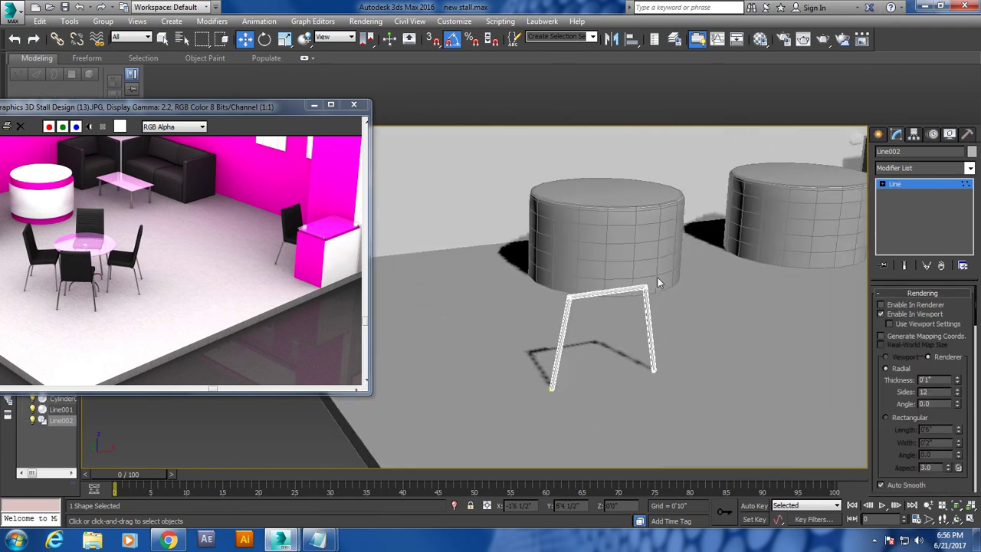
{"action": "scroll", "coordinate": [679, 291], "scroll_direction": "up", "scroll_amount": 2}
{"action": "left_click_drag", "start_coordinate": [956, 383], "coordinate": [959, 408]}
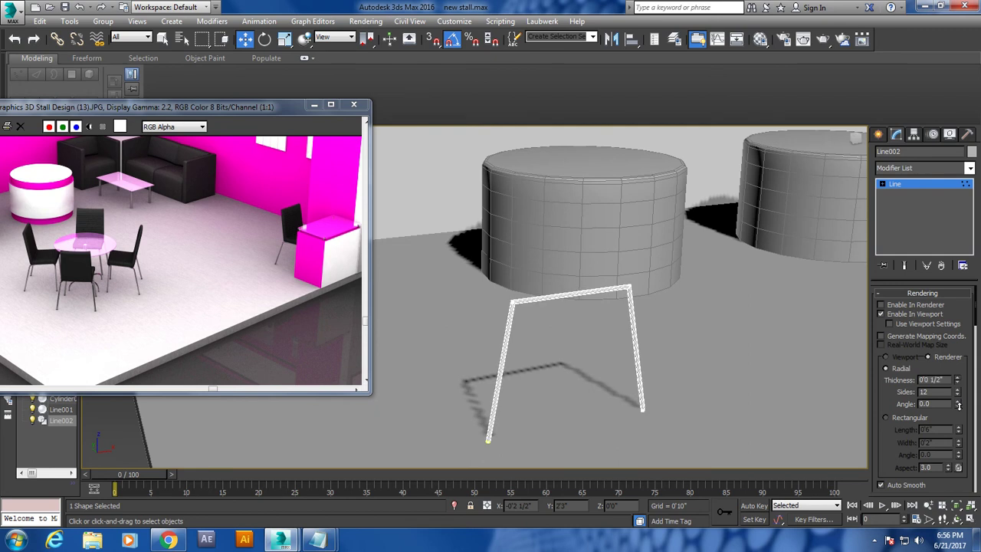
- Fillet both top corners of the leg frame, then Shift-drag a copy beside it
{"action": "left_click", "coordinate": [625, 301]}
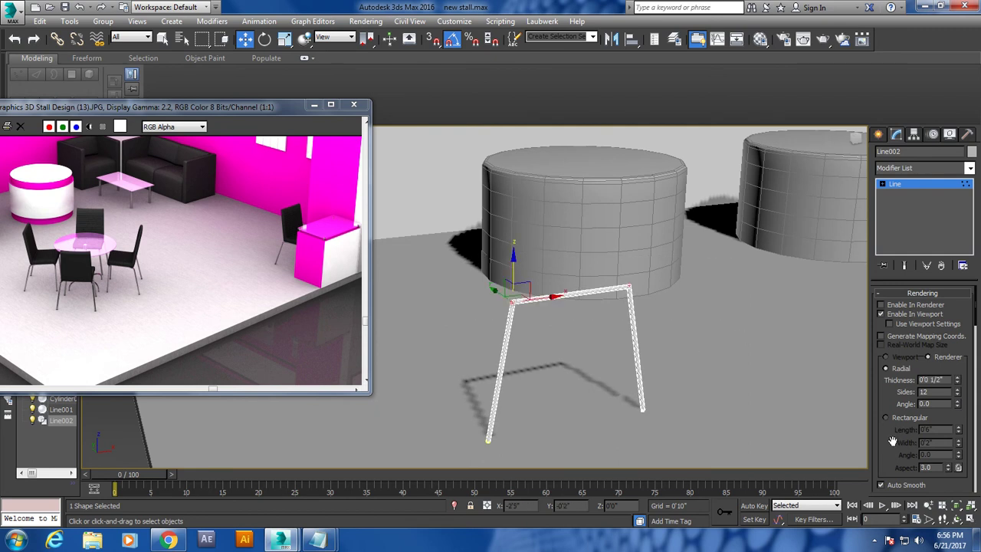
{"action": "scroll", "coordinate": [893, 442], "scroll_direction": "down", "scroll_amount": 5}
{"action": "scroll", "coordinate": [918, 326], "scroll_direction": "down", "scroll_amount": 5}
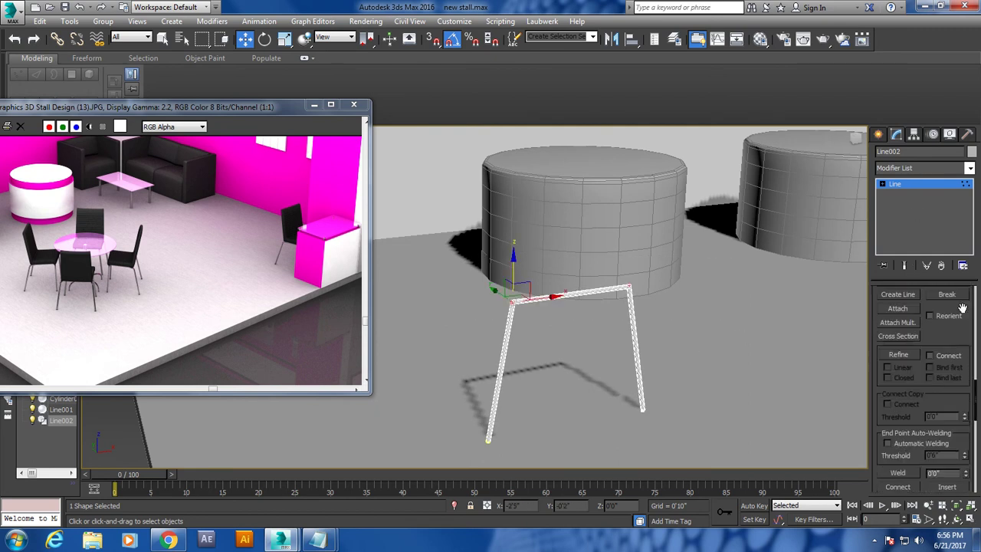
{"action": "left_click", "coordinate": [897, 395]}
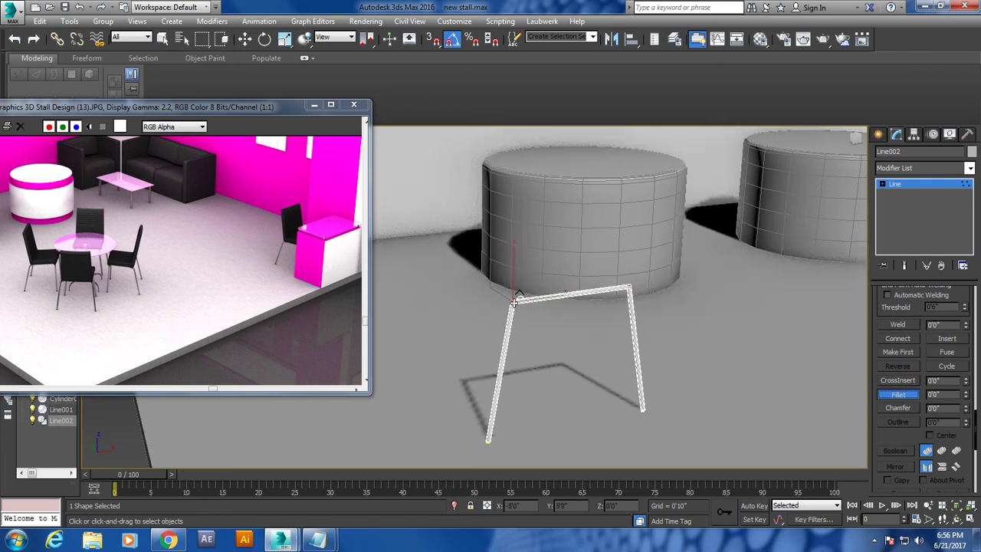
{"action": "left_click_drag", "start_coordinate": [512, 299], "coordinate": [515, 290]}
{"action": "right_click", "coordinate": [736, 222]}
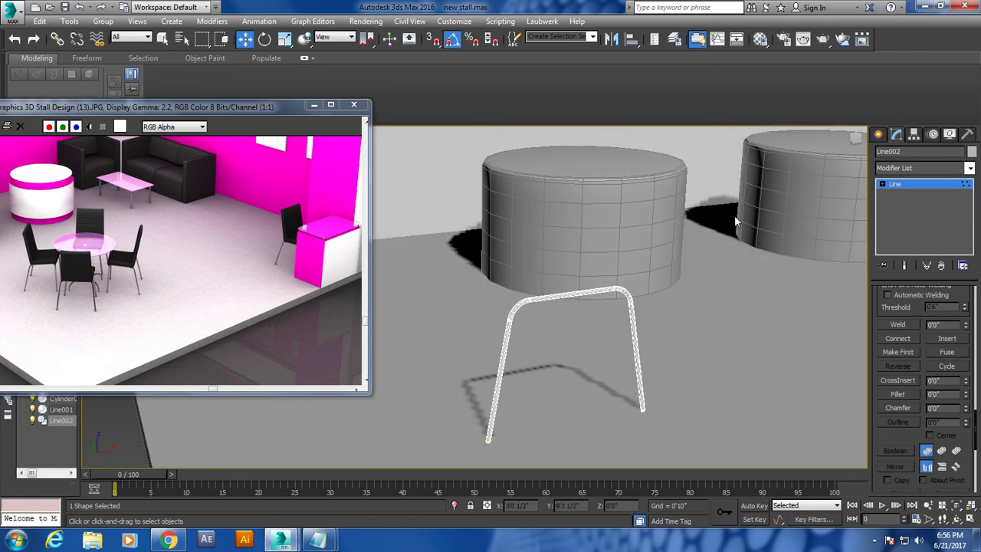
{"action": "middle_click_drag", "start_coordinate": [609, 295], "coordinate": [736, 314], "text": "alt"}
{"action": "left_click_drag", "start_coordinate": [507, 347], "coordinate": [390, 337], "text": "shift"}
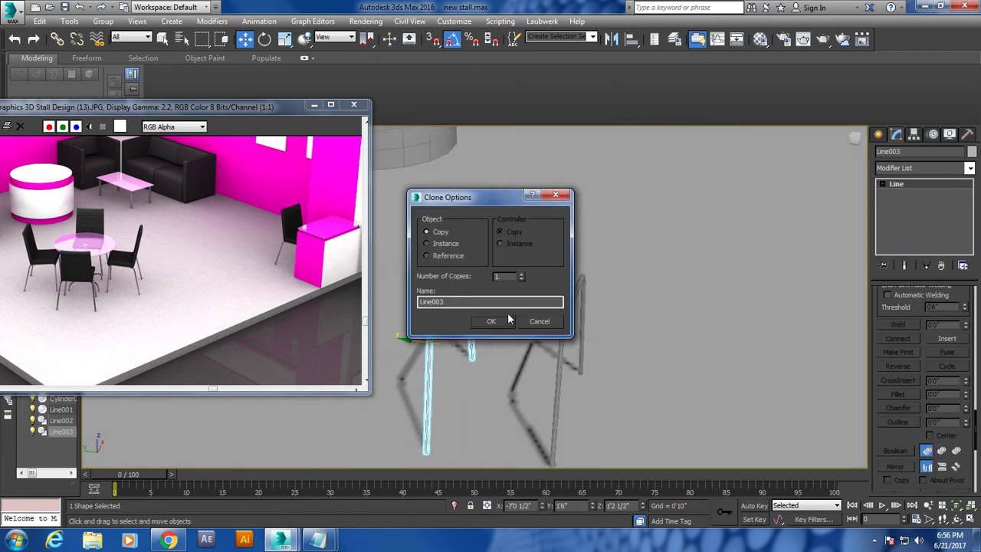
- Confirm the leg-frame copy and maximize the Front view
{"action": "left_click", "coordinate": [491, 321]}
{"action": "key", "text": "alt+w"}
{"action": "left_click", "coordinate": [701, 219]}
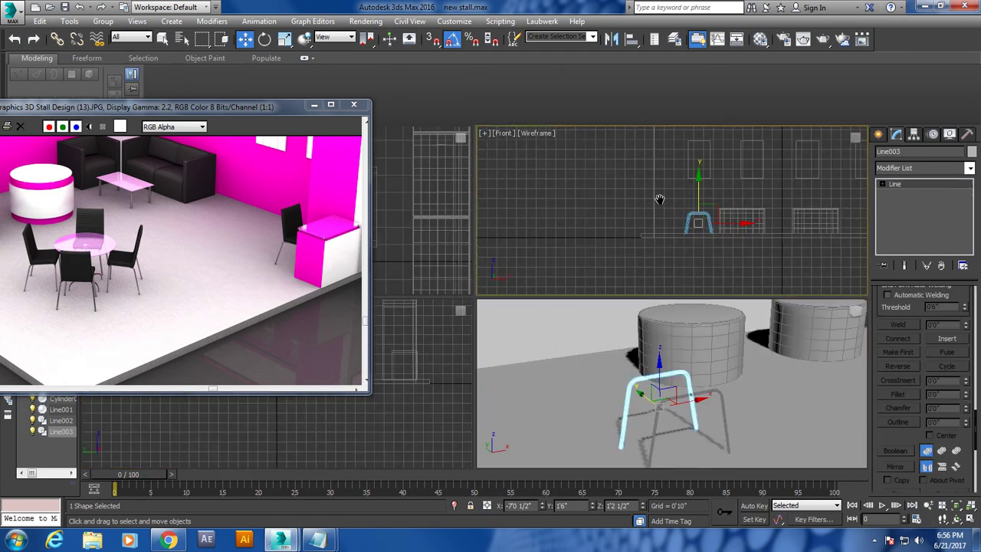
{"action": "key", "text": "alt+w"}
{"action": "middle_click_drag", "start_coordinate": [579, 275], "coordinate": [579, 304]}
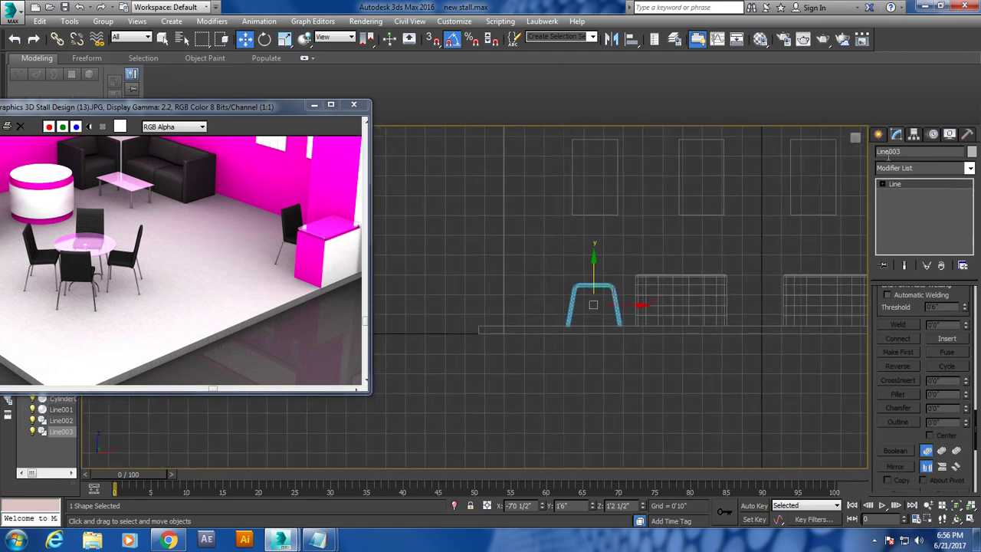
- Draw a three-point line for the slanted chair back and seat above the legs
{"action": "left_click", "coordinate": [879, 134]}
{"action": "left_click", "coordinate": [898, 221]}
{"action": "middle_click_drag", "start_coordinate": [601, 319], "coordinate": [624, 373]}
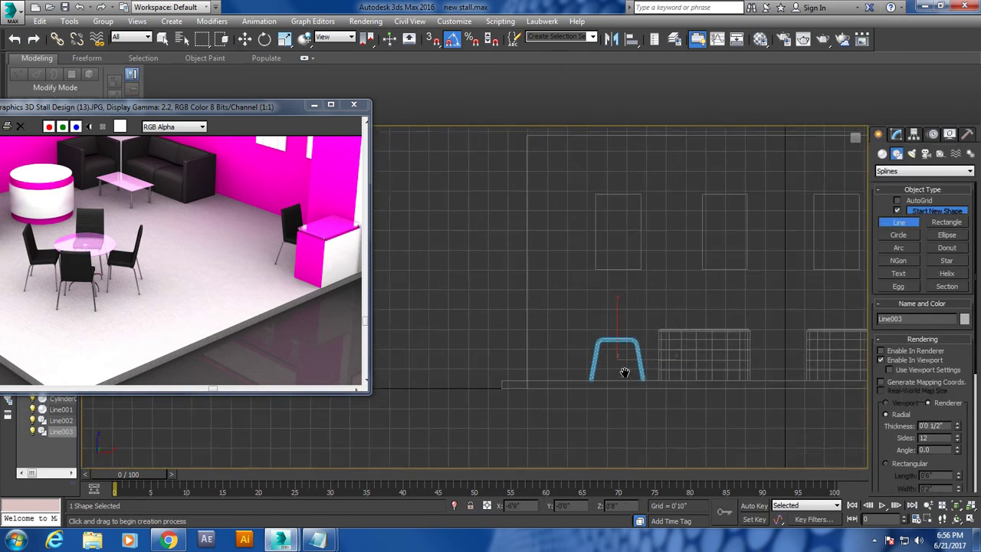
{"action": "scroll", "coordinate": [624, 374], "scroll_direction": "up", "scroll_amount": 3}
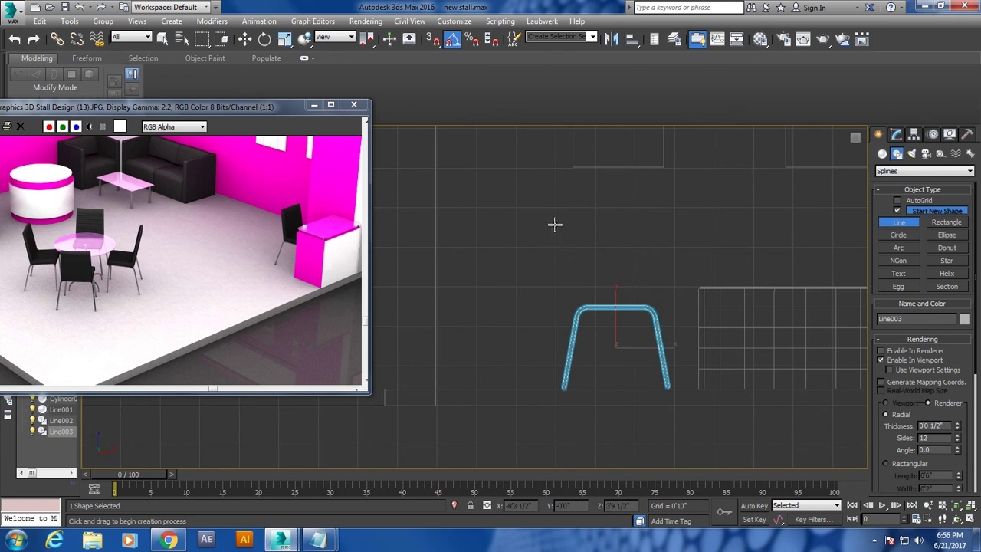
{"action": "left_click", "coordinate": [555, 223]}
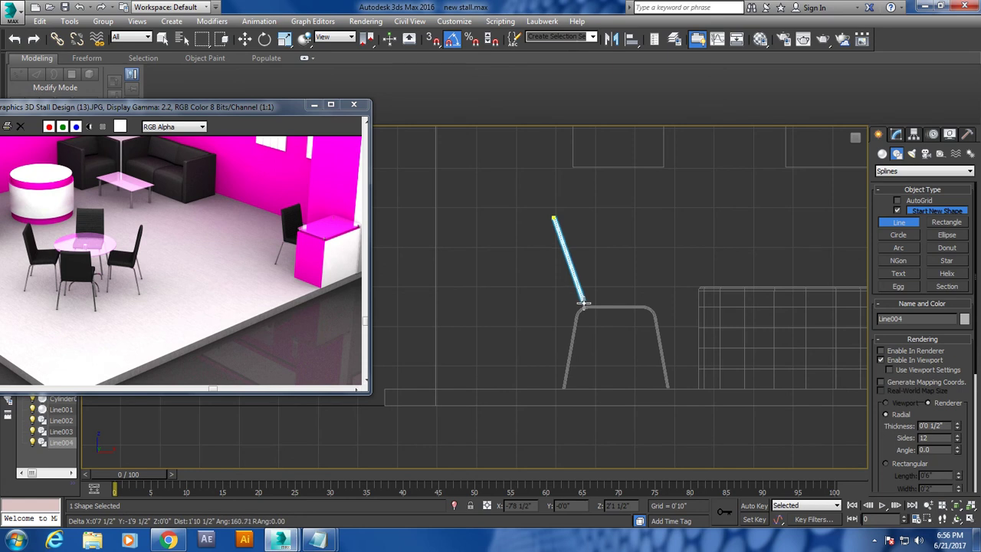
{"action": "left_click", "coordinate": [580, 306]}
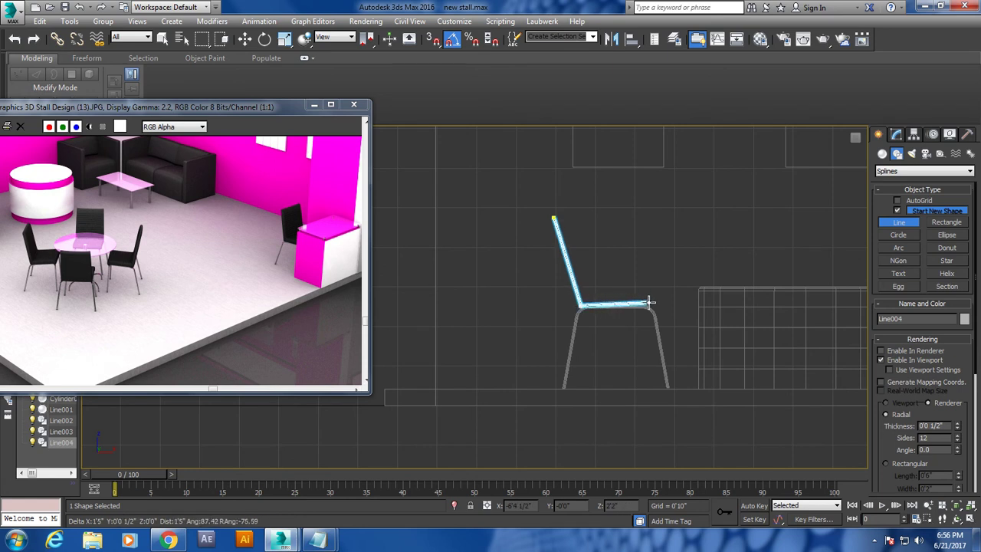
{"action": "left_click", "coordinate": [650, 305]}
{"action": "right_click", "coordinate": [650, 305]}
{"action": "key", "text": "w"}
{"action": "key", "text": "alt+w"}
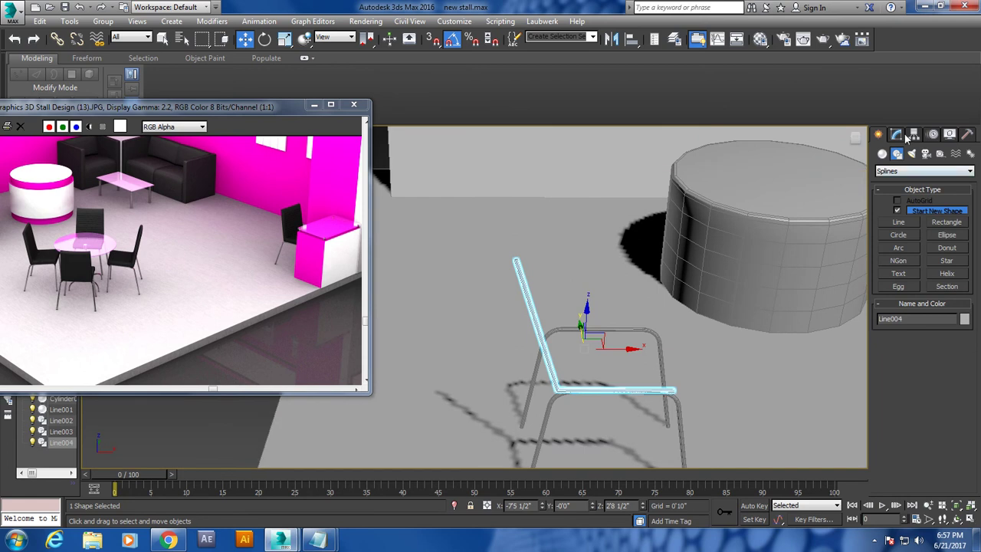
- Give Line004 a rectangular rendering cross-section and widen its Length
{"action": "left_click", "coordinate": [896, 134]}
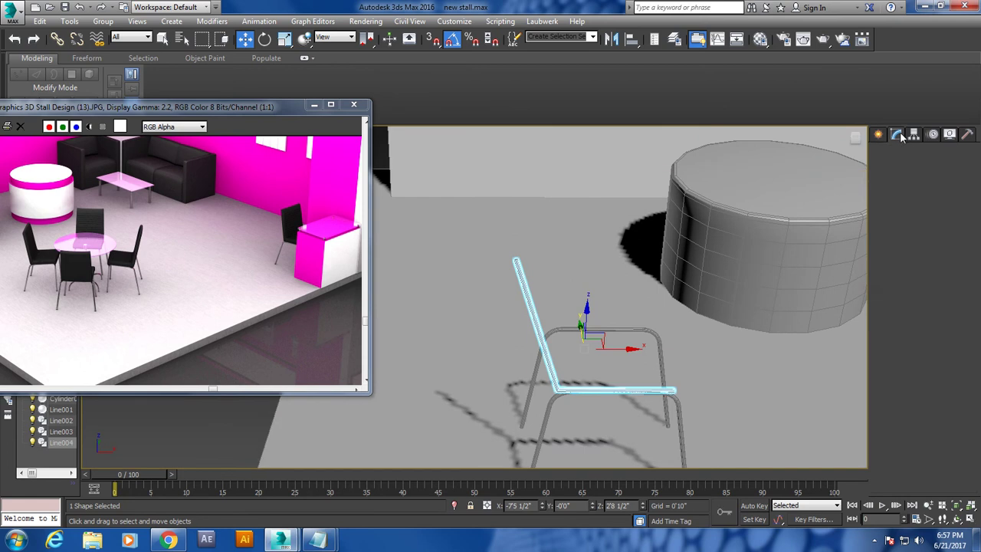
{"action": "scroll", "coordinate": [946, 330], "scroll_direction": "up", "scroll_amount": 3}
{"action": "scroll", "coordinate": [947, 330], "scroll_direction": "up", "scroll_amount": 3}
{"action": "scroll", "coordinate": [946, 330], "scroll_direction": "up", "scroll_amount": 3}
{"action": "scroll", "coordinate": [927, 460], "scroll_direction": "up", "scroll_amount": 3}
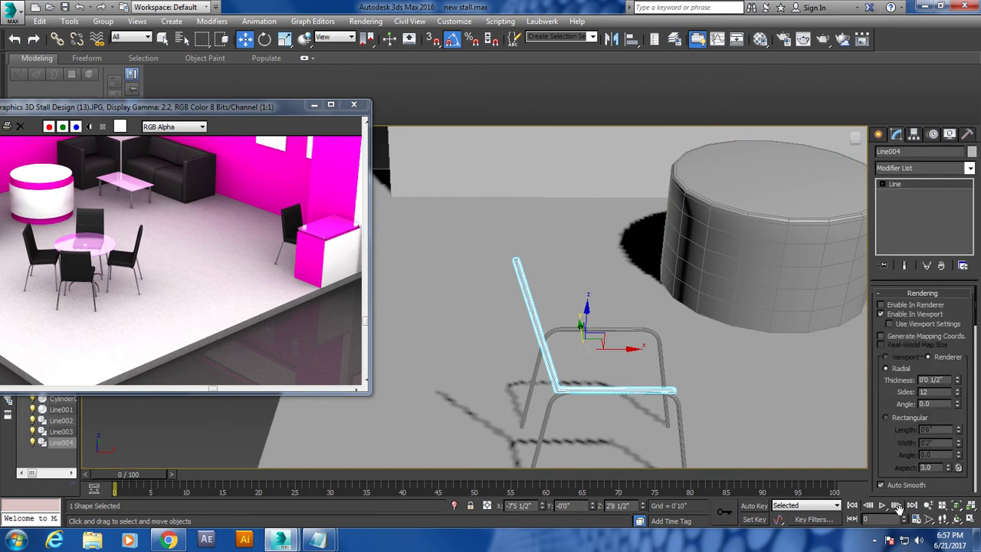
{"action": "left_click", "coordinate": [907, 416]}
{"action": "left_click_drag", "start_coordinate": [958, 431], "coordinate": [962, 475]}
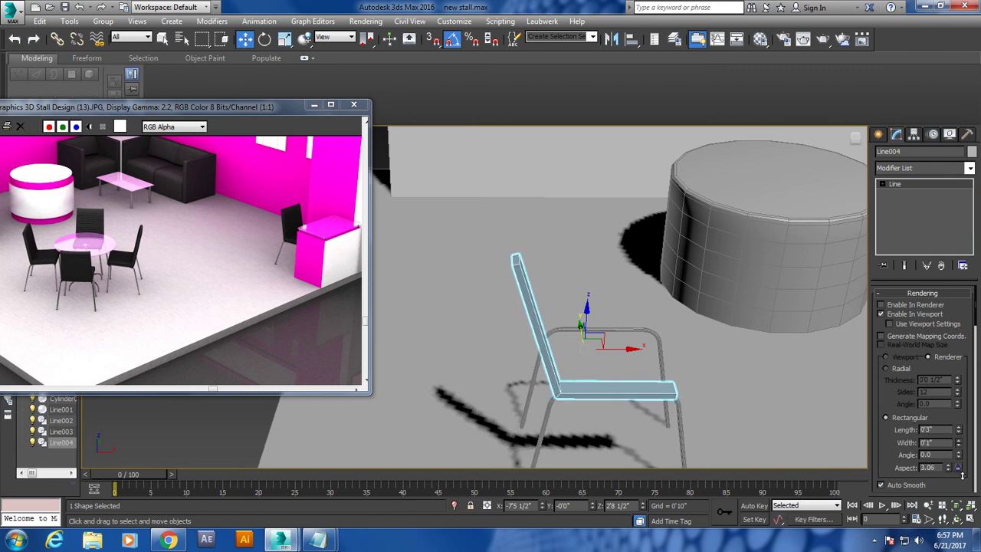
{"action": "left_click_drag", "start_coordinate": [960, 435], "coordinate": [919, 147]}
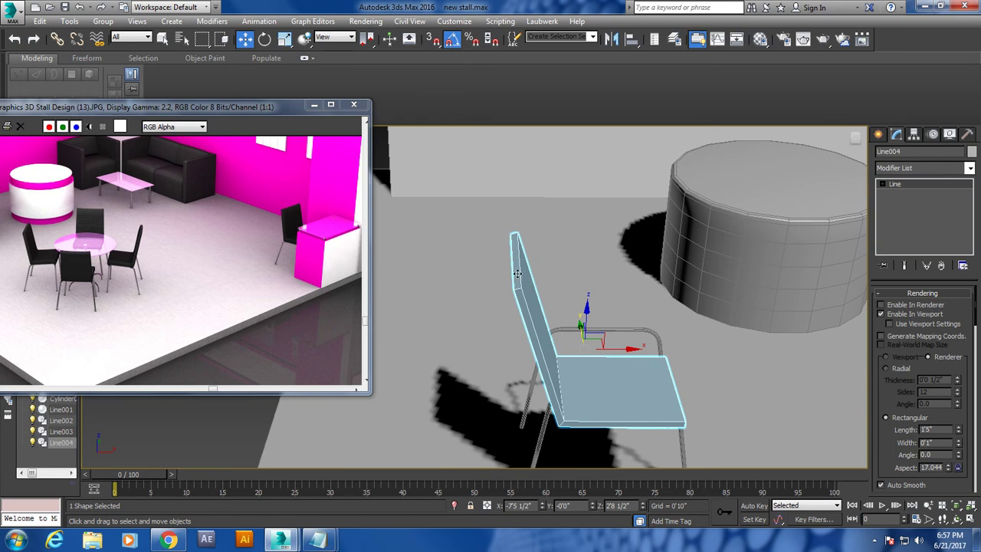
- Fine-tune the panel width to 1'8" and move it onto the leg frame
{"action": "mouse_move", "coordinate": [690, 377]}
{"action": "middle_mouse_down", "text": "alt"}
{"action": "mouse_move", "coordinate": [565, 385]}
{"action": "mouse_move", "coordinate": [571, 337]}
{"action": "middle_mouse_up", "text": "alt"}
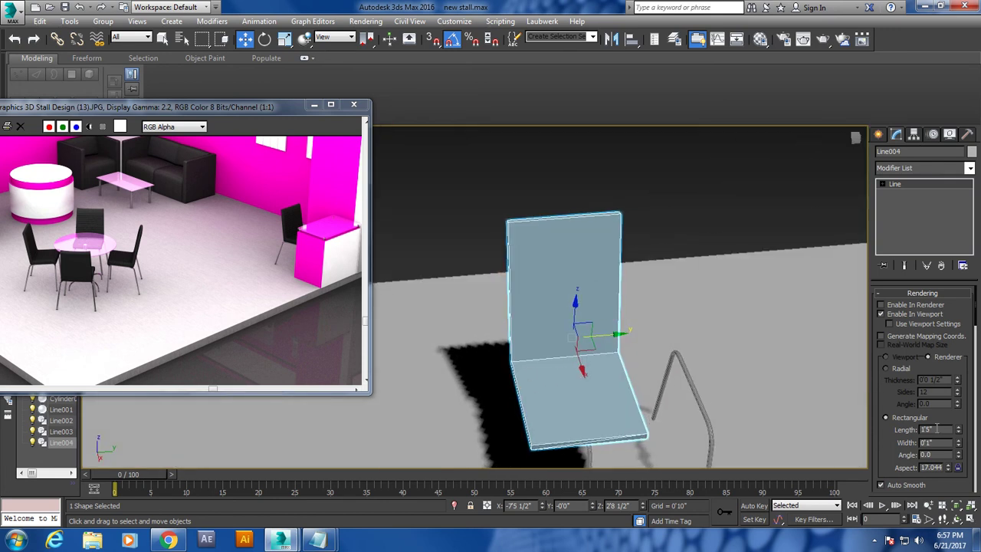
{"action": "left_click_drag", "start_coordinate": [967, 429], "coordinate": [965, 398]}
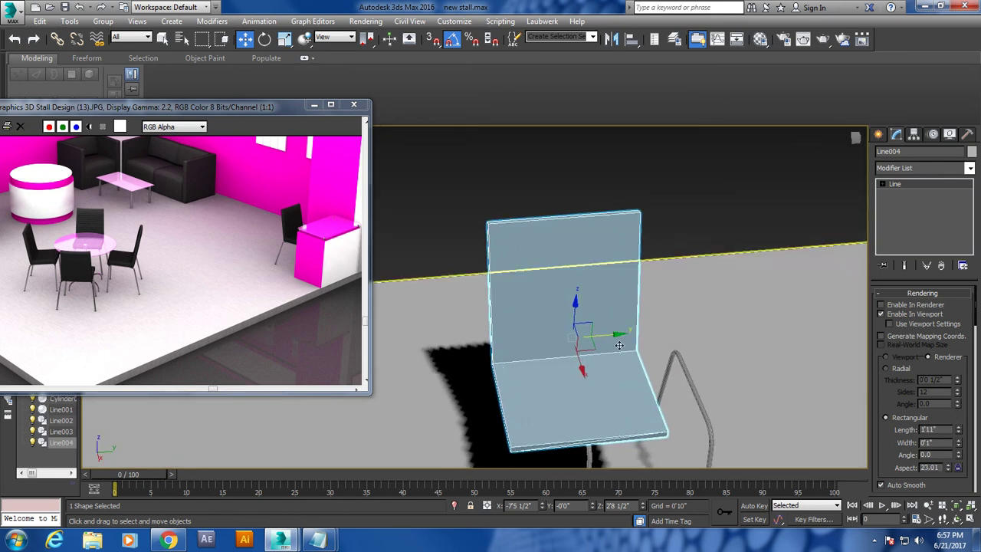
{"action": "left_click_drag", "start_coordinate": [626, 332], "coordinate": [667, 328]}
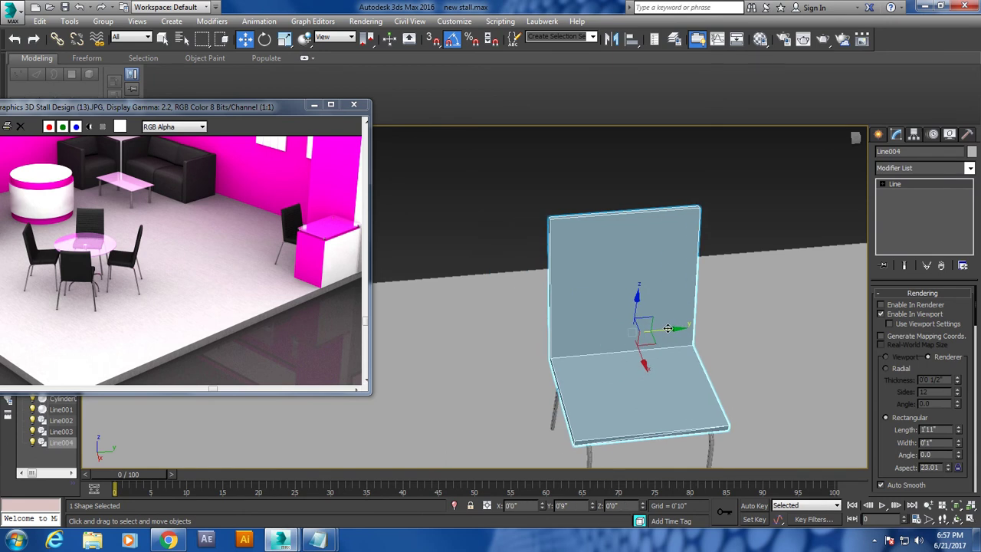
{"action": "left_click_drag", "start_coordinate": [961, 434], "coordinate": [961, 441]}
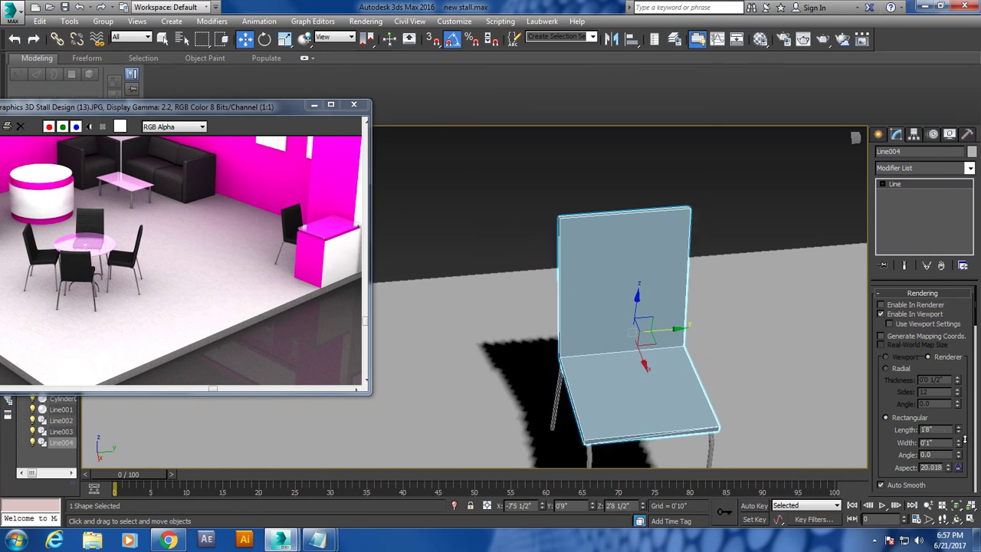
{"action": "mouse_move", "coordinate": [644, 337]}
{"action": "middle_mouse_down", "text": "alt"}
{"action": "mouse_move", "coordinate": [682, 344]}
{"action": "mouse_move", "coordinate": [703, 287]}
{"action": "mouse_move", "coordinate": [657, 266]}
{"action": "mouse_move", "coordinate": [620, 399]}
{"action": "middle_mouse_up", "text": "alt"}
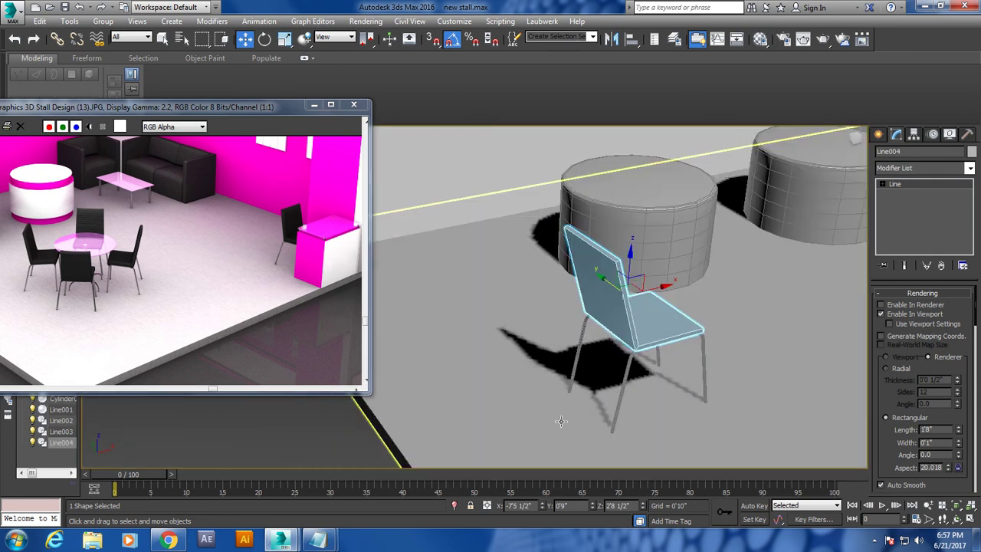
- Select all chair lines, scale the chair down, and lower it onto the floor
{"action": "left_click", "coordinate": [579, 354], "text": "ctrl"}
{"action": "left_click", "coordinate": [617, 419], "text": "ctrl"}
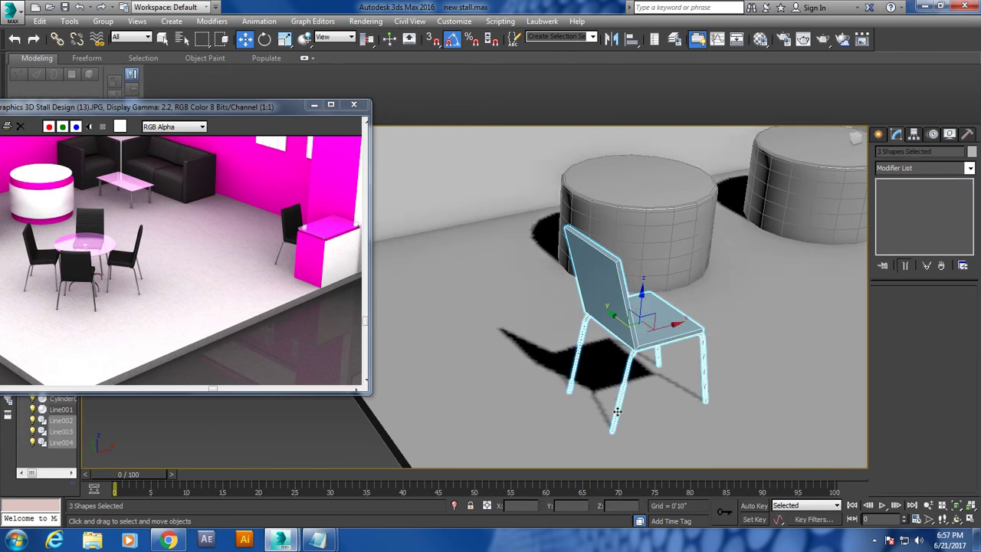
{"action": "key", "text": "r"}
{"action": "left_click_drag", "start_coordinate": [696, 353], "coordinate": [652, 373]}
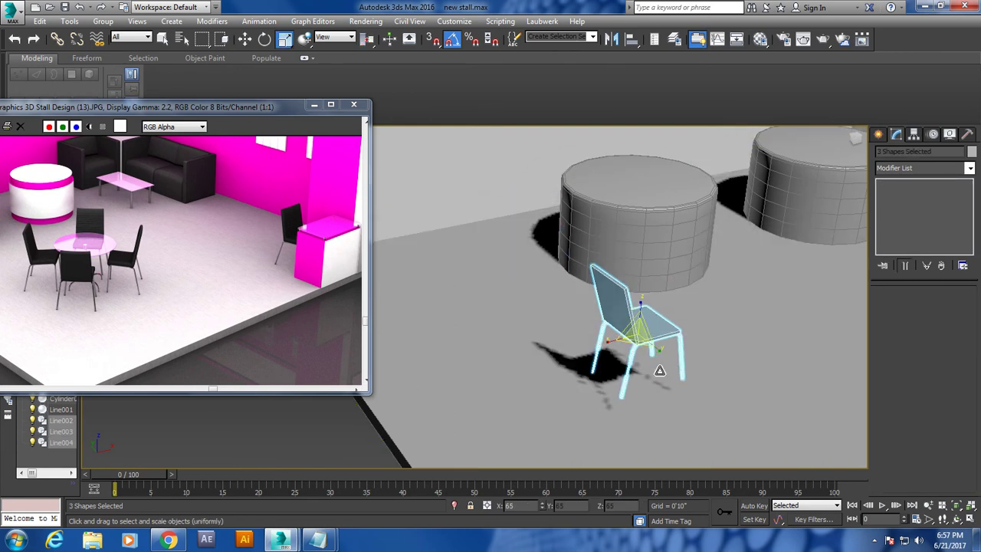
{"action": "mouse_move", "coordinate": [652, 372]}
{"action": "middle_mouse_down", "text": "alt"}
{"action": "mouse_move", "coordinate": [677, 302]}
{"action": "mouse_move", "coordinate": [651, 314]}
{"action": "middle_mouse_up", "text": "alt"}
{"action": "key", "text": "w"}
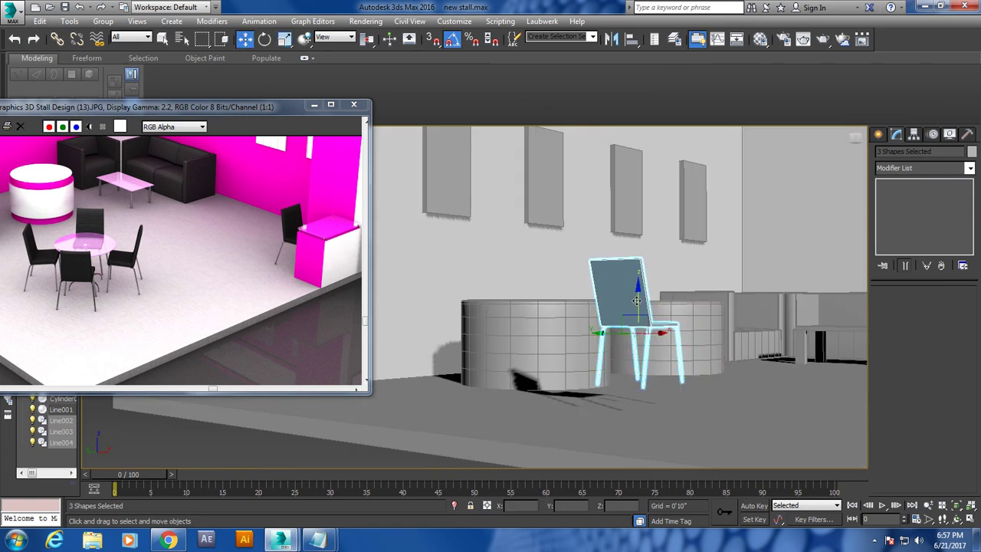
{"action": "left_click_drag", "start_coordinate": [642, 306], "coordinate": [647, 331]}
- Move the chair across the floor in front of the cylinder stools, then show Standard Primitives
{"action": "middle_click_drag", "start_coordinate": [647, 331], "coordinate": [695, 374], "text": "alt"}
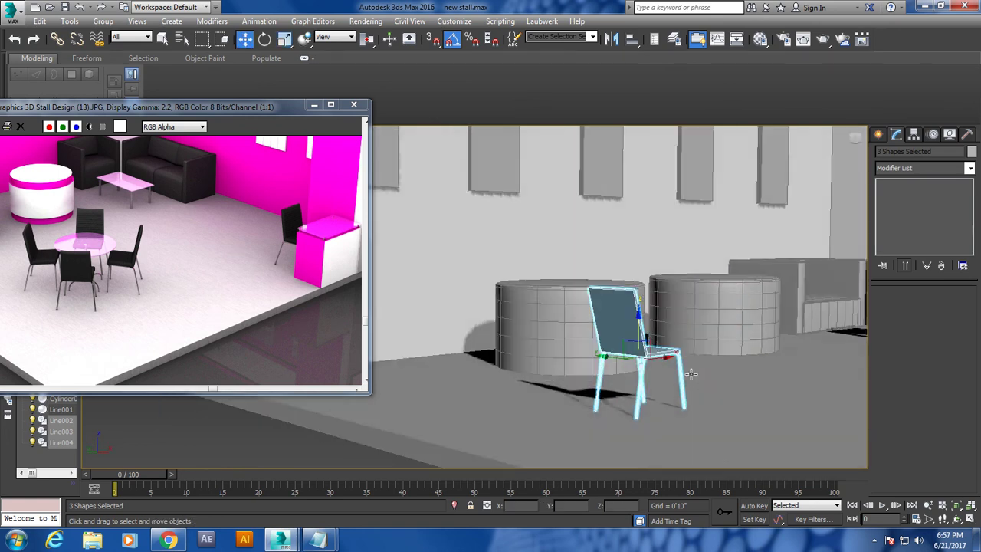
{"action": "scroll", "coordinate": [695, 373], "scroll_direction": "down", "scroll_amount": 5}
{"action": "middle_click_drag", "start_coordinate": [526, 365], "coordinate": [547, 377], "text": "alt"}
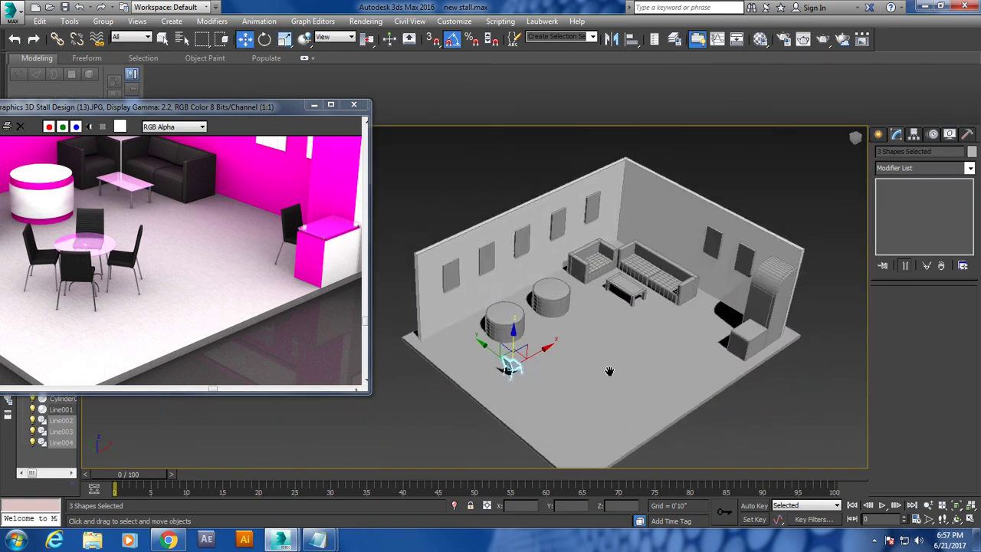
{"action": "scroll", "coordinate": [600, 367], "scroll_direction": "up", "scroll_amount": 4}
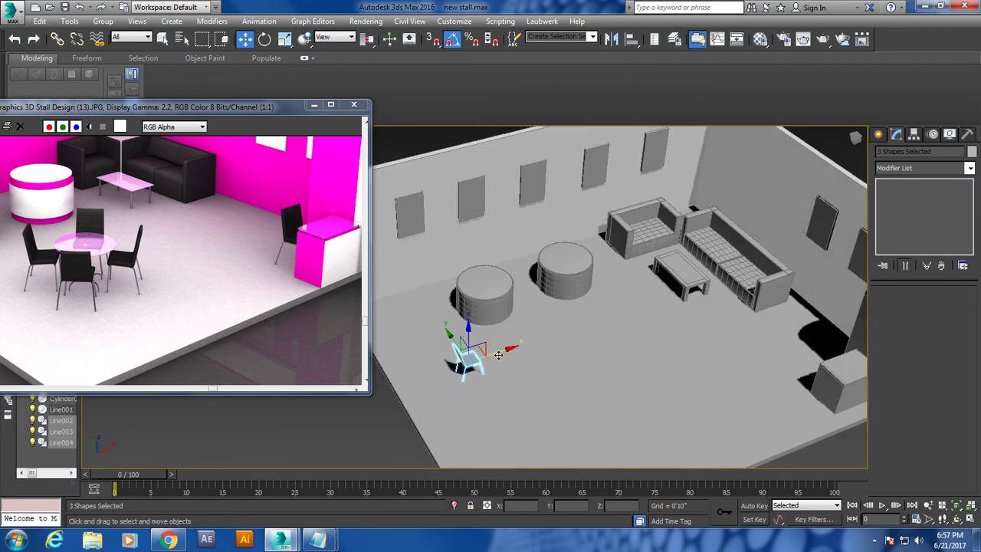
{"action": "left_click_drag", "start_coordinate": [503, 362], "coordinate": [587, 355]}
{"action": "scroll", "coordinate": [595, 340], "scroll_direction": "up", "scroll_amount": 2}
{"action": "key", "text": "r"}
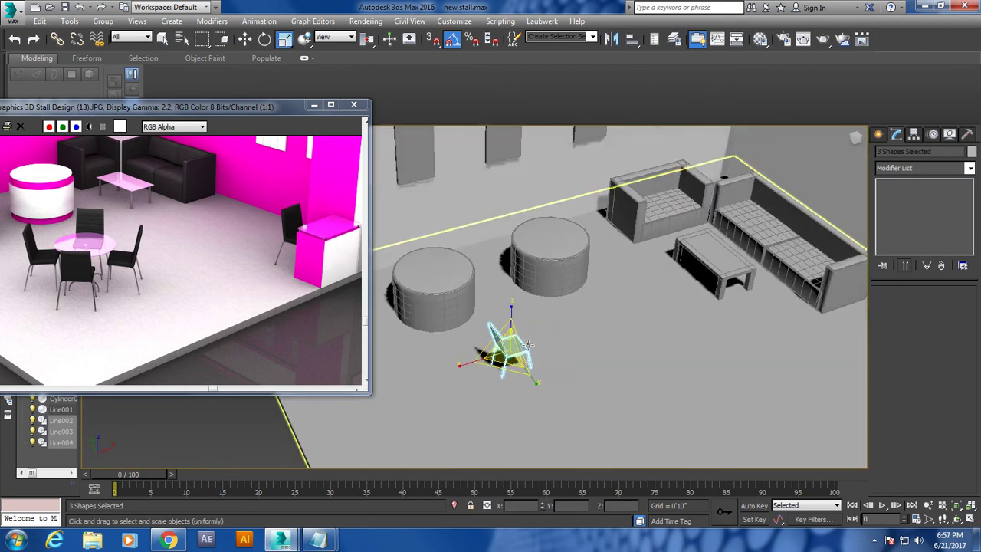
{"action": "key", "text": "w"}
{"action": "middle_click_drag", "start_coordinate": [498, 347], "coordinate": [508, 336], "text": "alt"}
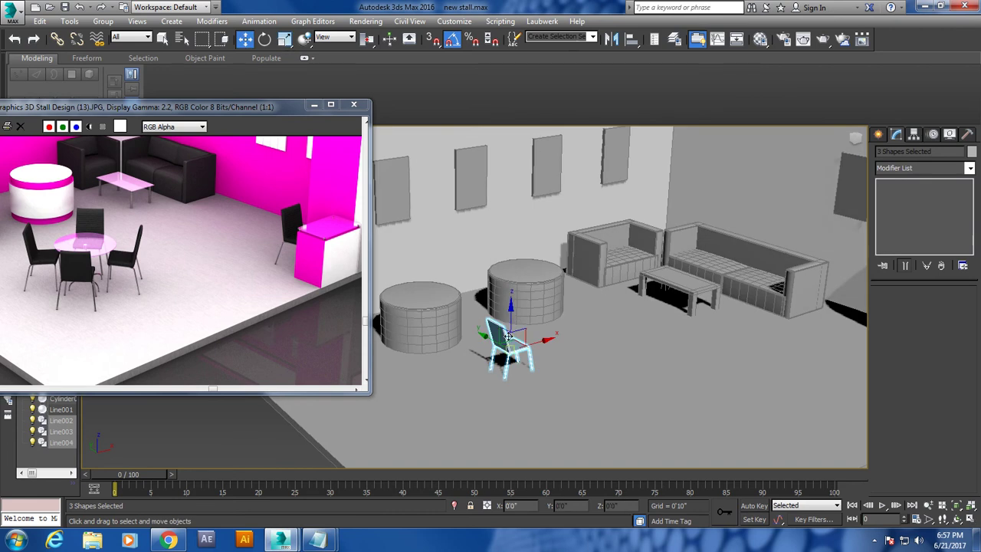
{"action": "mouse_move", "coordinate": [536, 295]}
{"action": "middle_mouse_down"}
{"action": "mouse_move", "coordinate": [701, 303]}
{"action": "mouse_move", "coordinate": [485, 358]}
{"action": "mouse_move", "coordinate": [714, 370]}
{"action": "middle_mouse_up"}
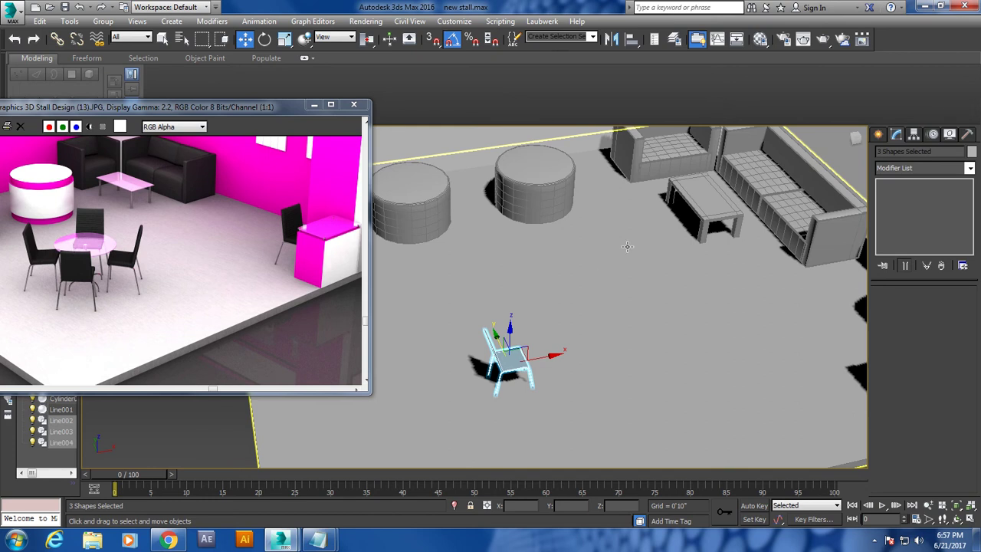
{"action": "left_click", "coordinate": [878, 135]}
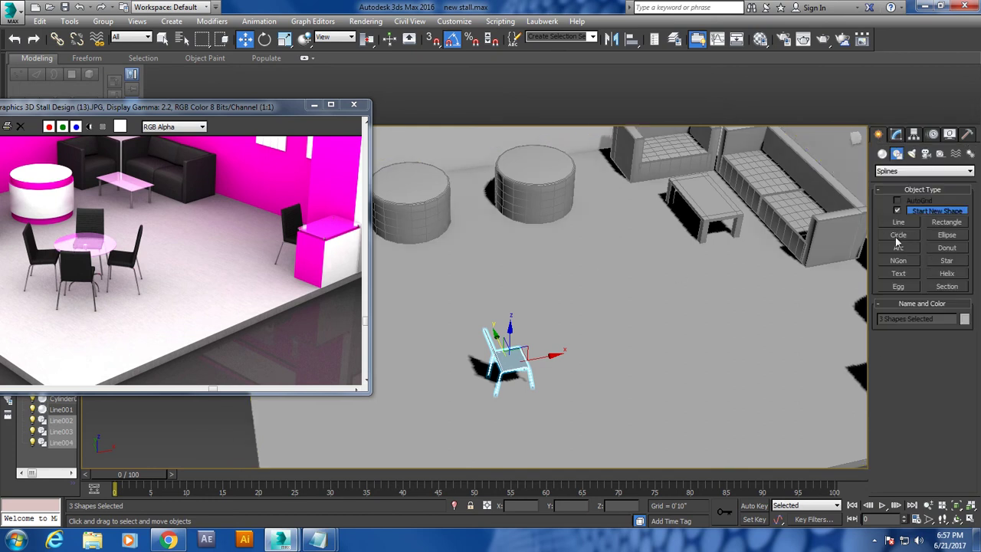
{"action": "left_click", "coordinate": [882, 154]}
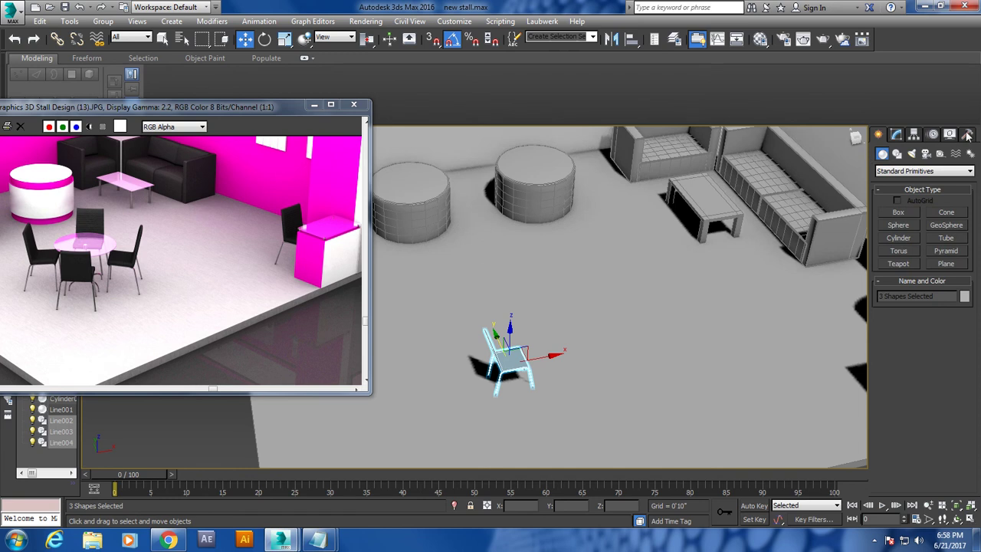
- Draw a cylinder of radius 1'1 1/2" in the Top view and raise it above the floor
{"action": "left_click", "coordinate": [904, 239]}
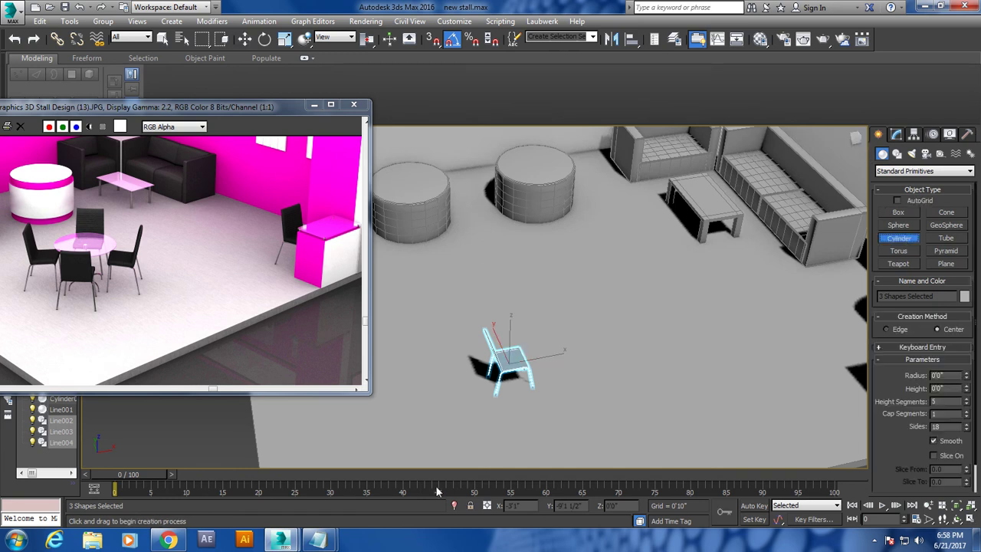
{"action": "key", "text": "alt+w"}
{"action": "key", "text": "alt+w"}
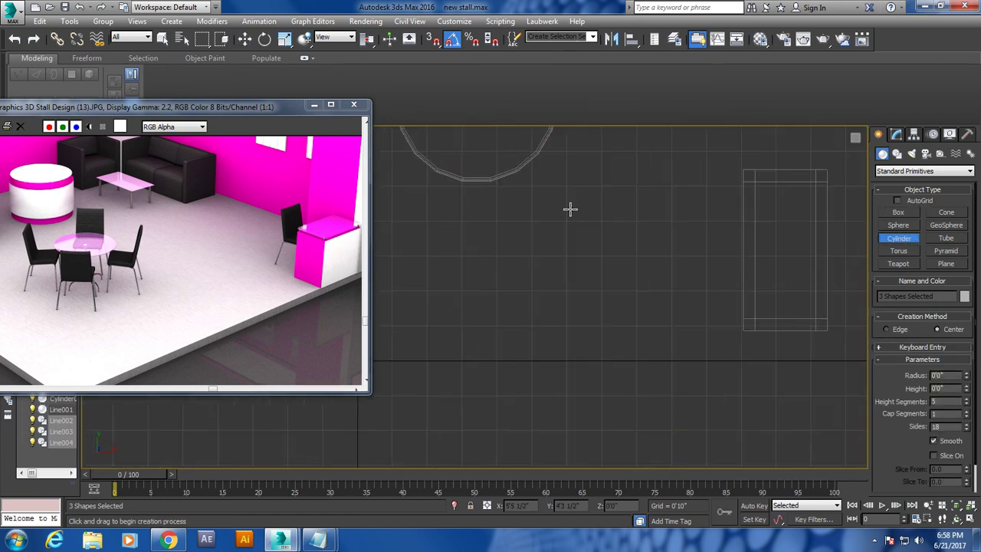
{"action": "scroll", "coordinate": [569, 208], "scroll_direction": "down", "scroll_amount": 4}
{"action": "scroll", "coordinate": [615, 340], "scroll_direction": "up", "scroll_amount": 5}
{"action": "middle_click_drag", "start_coordinate": [628, 345], "coordinate": [630, 345]}
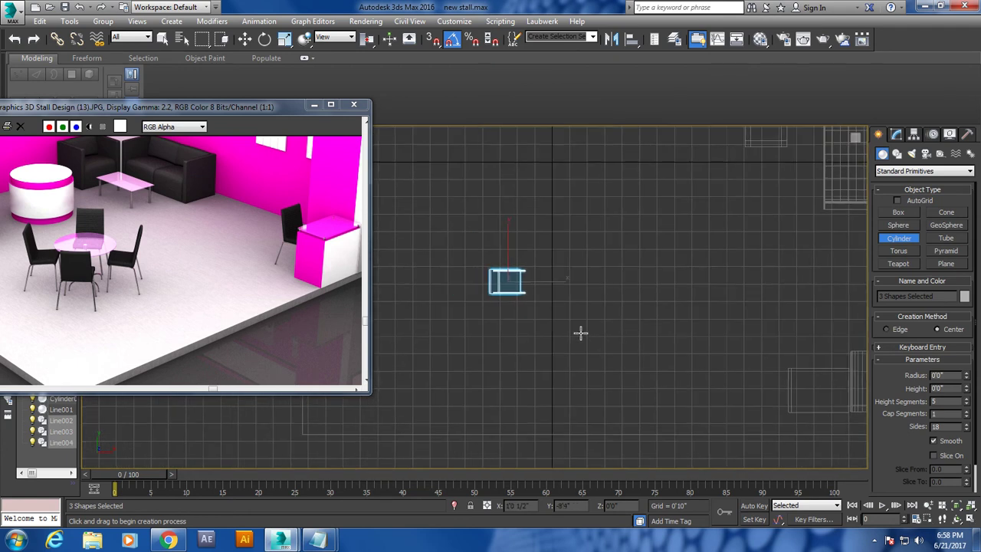
{"action": "left_click_drag", "start_coordinate": [580, 287], "coordinate": [595, 304]}
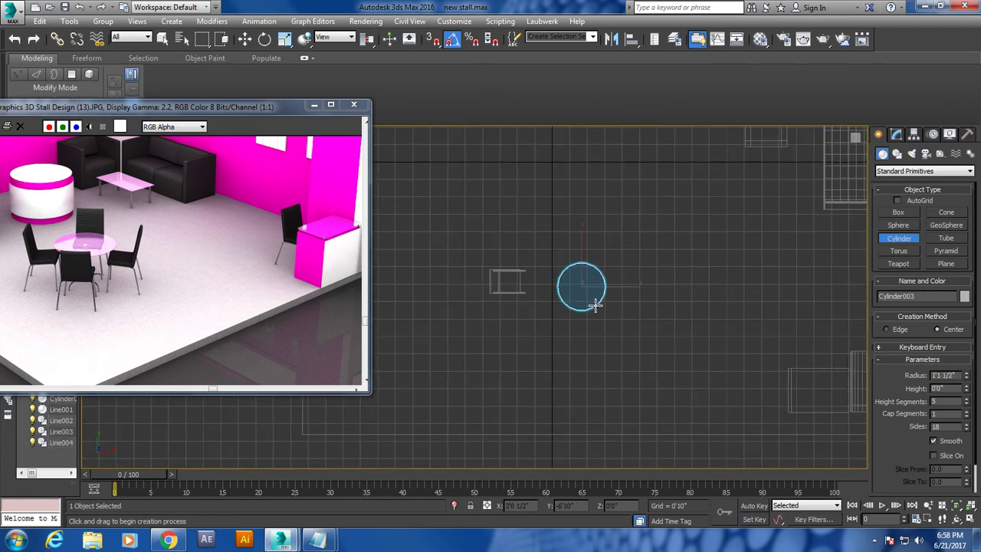
{"action": "key", "text": "w"}
{"action": "key", "text": "alt+w"}
{"action": "key", "text": "z"}
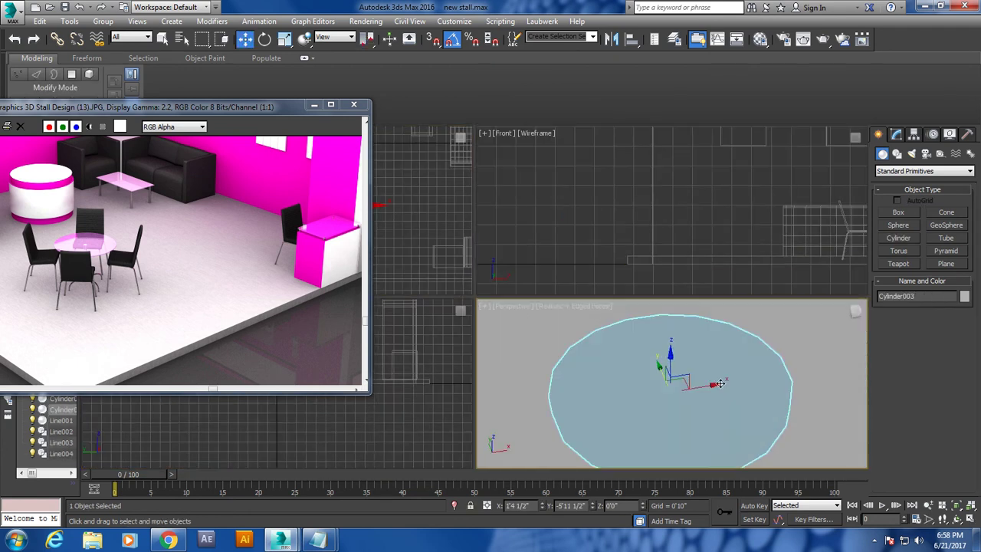
{"action": "key", "text": "alt+w"}
{"action": "middle_click_drag", "start_coordinate": [705, 338], "coordinate": [452, 282], "text": "alt"}
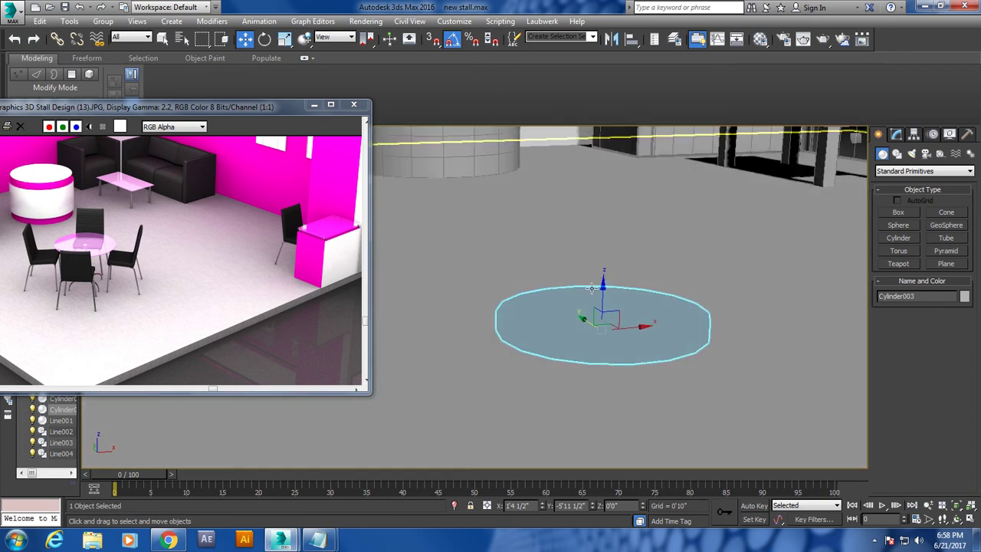
{"action": "left_click_drag", "start_coordinate": [591, 287], "coordinate": [613, 146]}
{"action": "scroll", "coordinate": [656, 256], "scroll_direction": "down", "scroll_amount": 3}
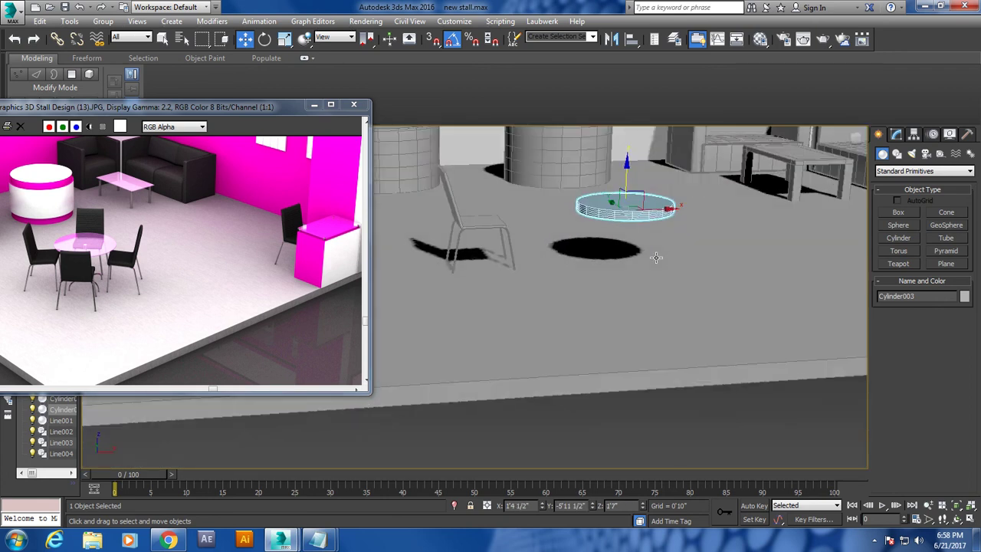
{"action": "scroll", "coordinate": [656, 257], "scroll_direction": "up", "scroll_amount": 2}
- Set the disc to 24 sides and 1 height segment, and lift it higher
{"action": "left_click", "coordinate": [897, 134]}
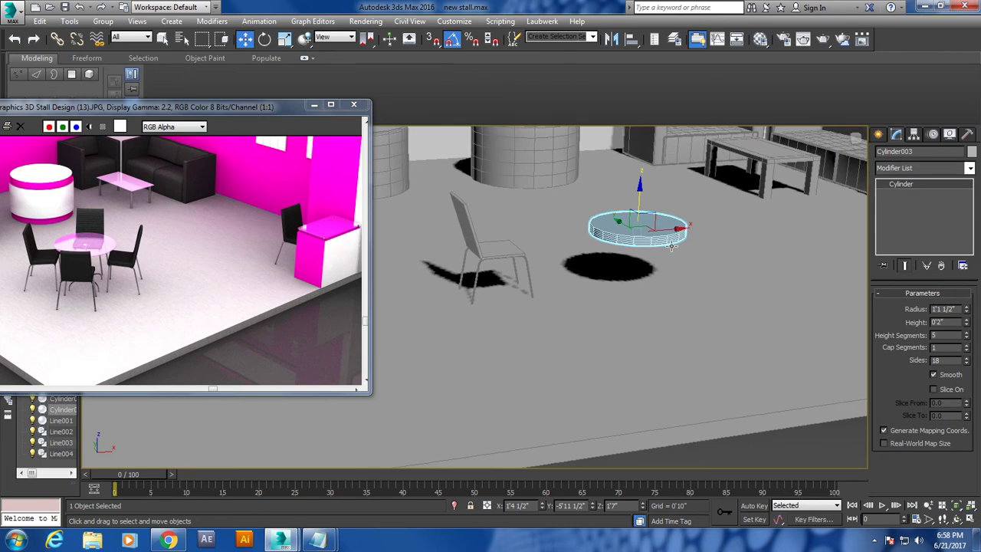
{"action": "scroll", "coordinate": [671, 245], "scroll_direction": "up", "scroll_amount": 3}
{"action": "scroll", "coordinate": [678, 258], "scroll_direction": "down", "scroll_amount": 1}
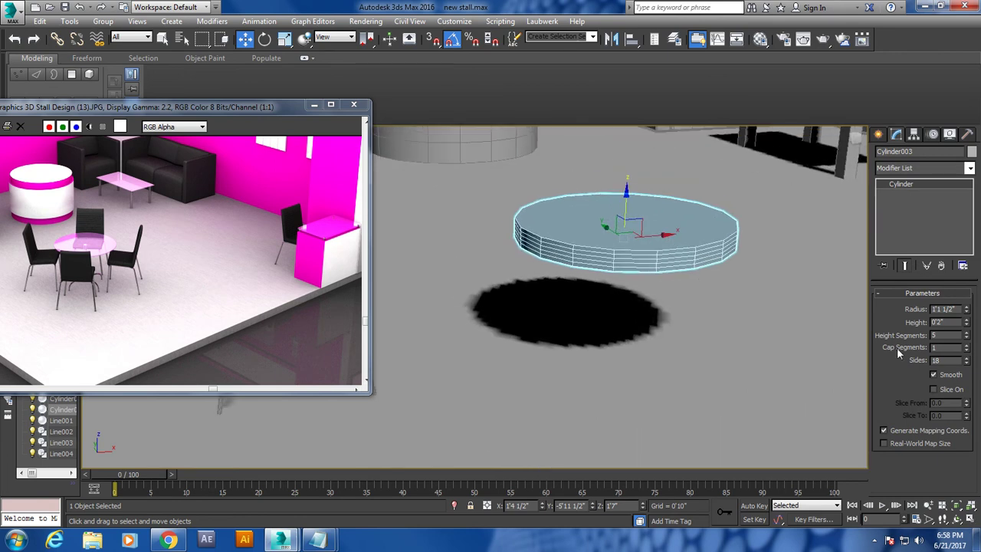
{"action": "left_click", "coordinate": [967, 358]}
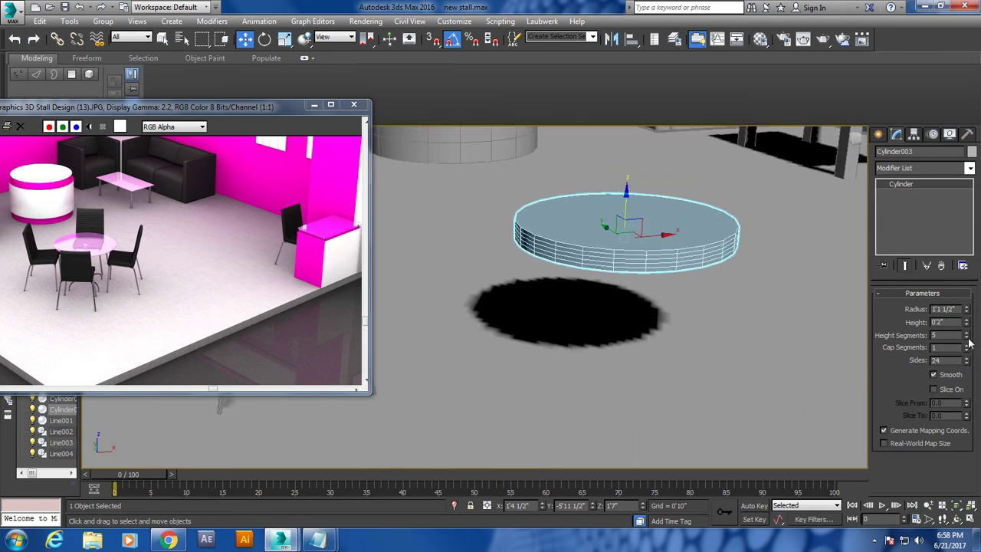
{"action": "left_click_drag", "start_coordinate": [967, 336], "coordinate": [966, 371]}
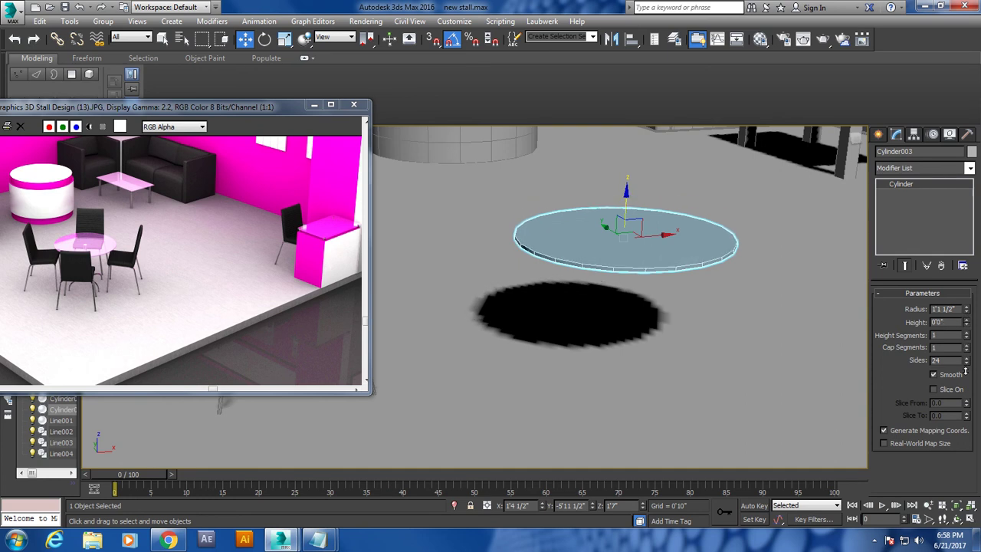
{"action": "mouse_move", "coordinate": [665, 308]}
{"action": "middle_mouse_down", "text": "alt"}
{"action": "mouse_move", "coordinate": [650, 300]}
{"action": "mouse_move", "coordinate": [637, 224]}
{"action": "middle_mouse_up", "text": "alt"}
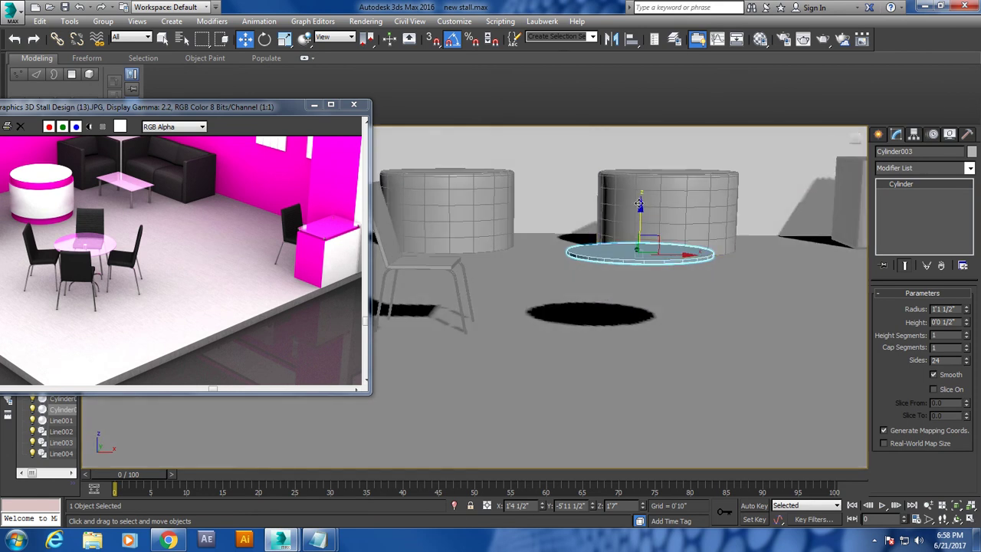
{"action": "left_click_drag", "start_coordinate": [646, 225], "coordinate": [645, 164]}
- Convert the disc to an editable poly and select its top face in Polygon mode
{"action": "middle_click_drag", "start_coordinate": [646, 164], "coordinate": [668, 212], "text": "alt"}
{"action": "right_click", "coordinate": [668, 211]}
{"action": "mouse_move", "coordinate": [693, 327]}
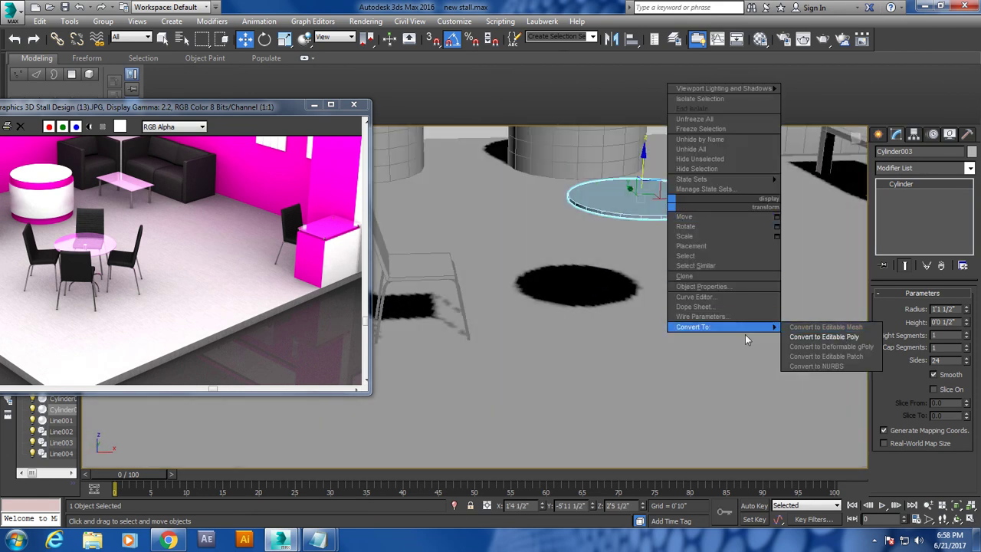
{"action": "left_click", "coordinate": [824, 335]}
{"action": "middle_click_drag", "start_coordinate": [674, 226], "coordinate": [634, 245], "text": "alt"}
{"action": "left_click", "coordinate": [934, 320]}
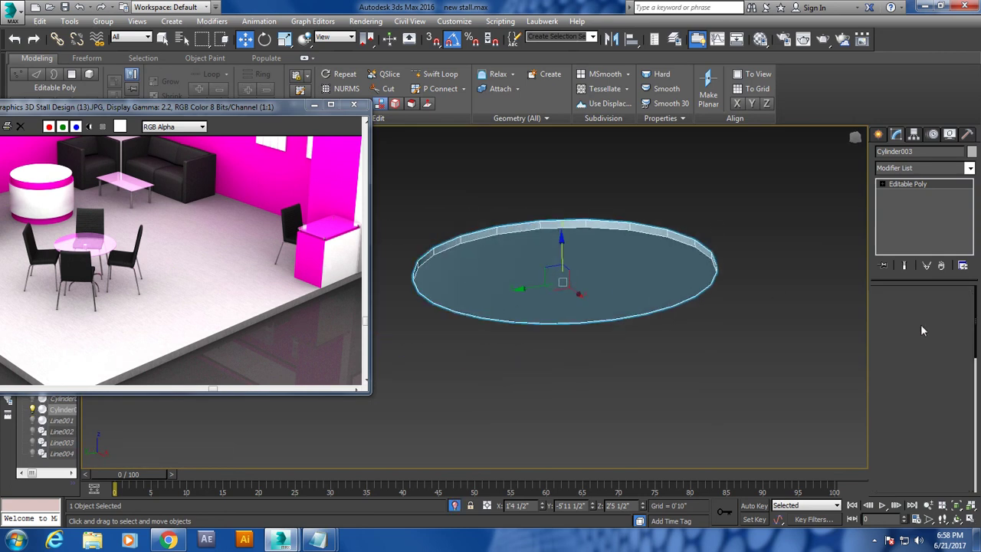
{"action": "left_click", "coordinate": [474, 272]}
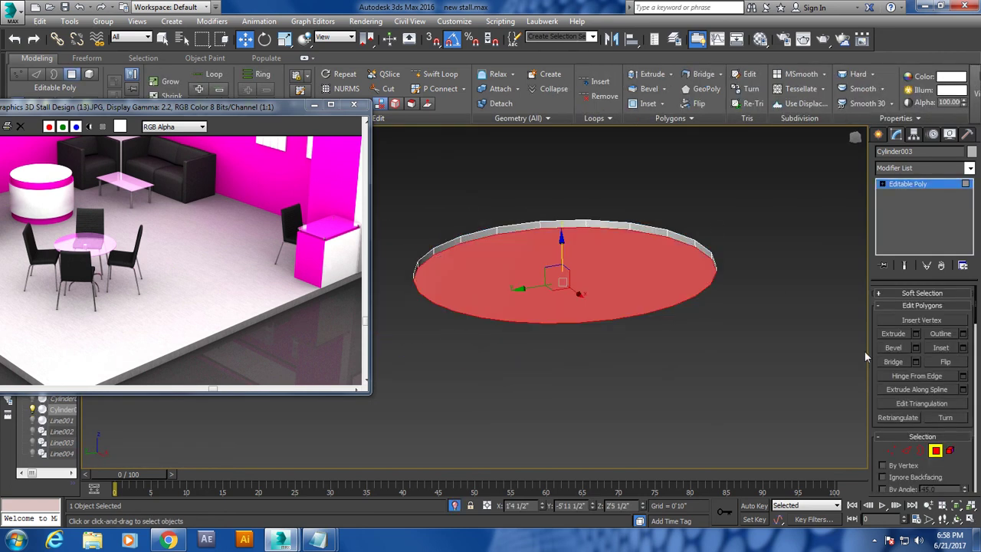
- Inset the face to a small centre circle and bevel it into a tapered stem
{"action": "left_click", "coordinate": [963, 348]}
{"action": "left_click_drag", "start_coordinate": [491, 325], "coordinate": [489, 267]}
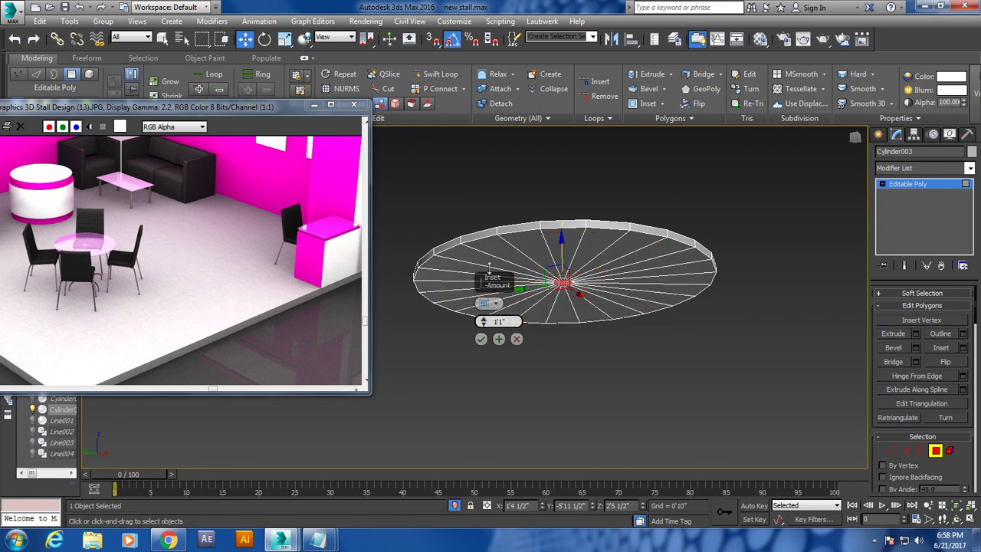
{"action": "left_click", "coordinate": [482, 339]}
{"action": "key", "text": "r"}
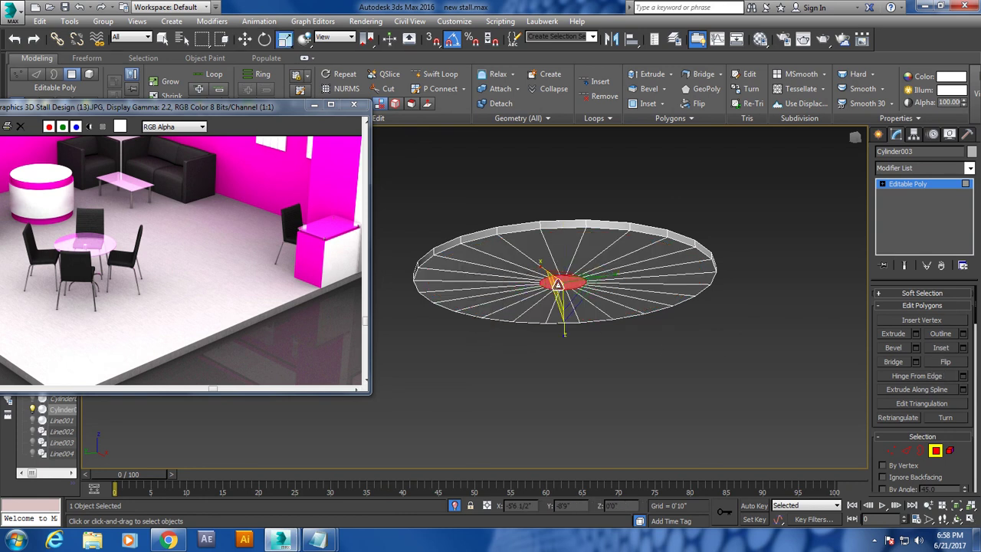
{"action": "key", "text": "w"}
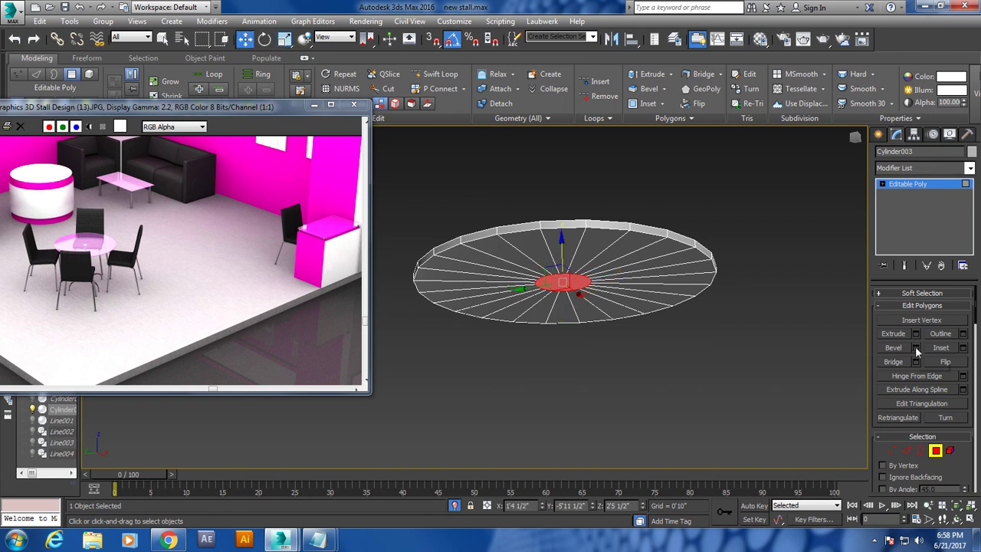
{"action": "left_click", "coordinate": [916, 348]}
{"action": "left_click_drag", "start_coordinate": [482, 321], "coordinate": [498, 364]}
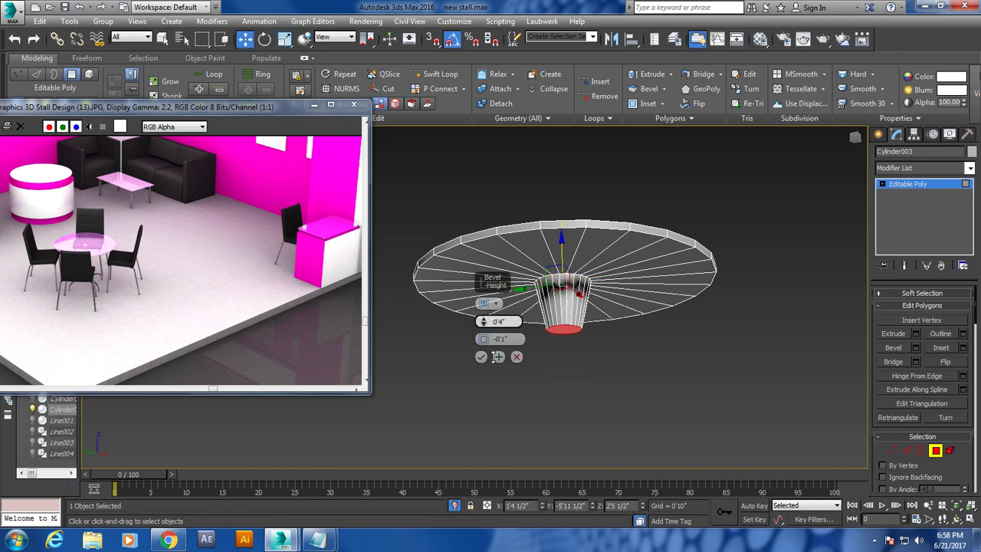
{"action": "left_click", "coordinate": [480, 357]}
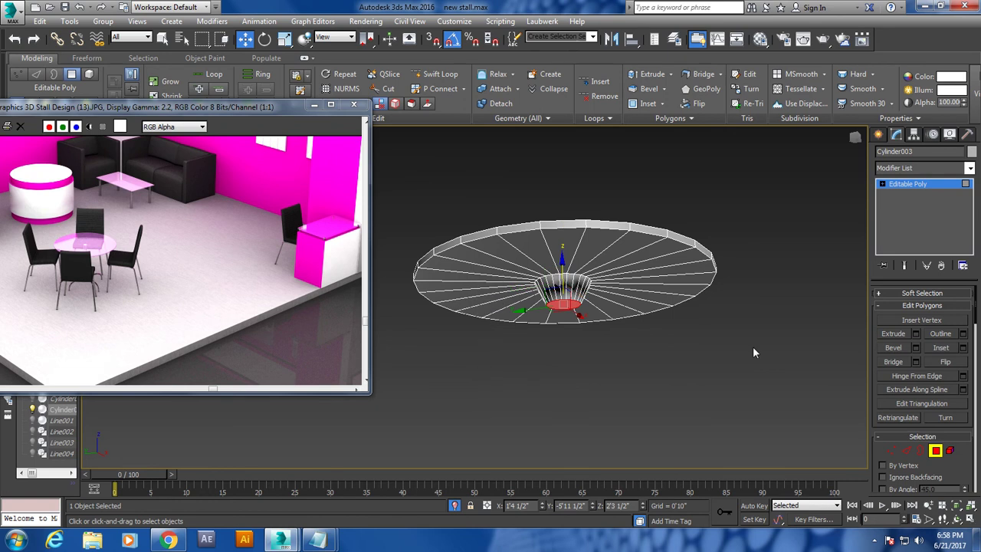
- Unhide the scene and extrude the stem into a column about 1'9 1/2" long
{"action": "right_click", "coordinate": [752, 347]}
{"action": "left_click", "coordinate": [777, 253]}
{"action": "mouse_move", "coordinate": [777, 252]}
{"action": "middle_mouse_down", "text": "alt"}
{"action": "mouse_move", "coordinate": [718, 310]}
{"action": "mouse_move", "coordinate": [705, 302]}
{"action": "mouse_move", "coordinate": [856, 339]}
{"action": "middle_mouse_up", "text": "alt"}
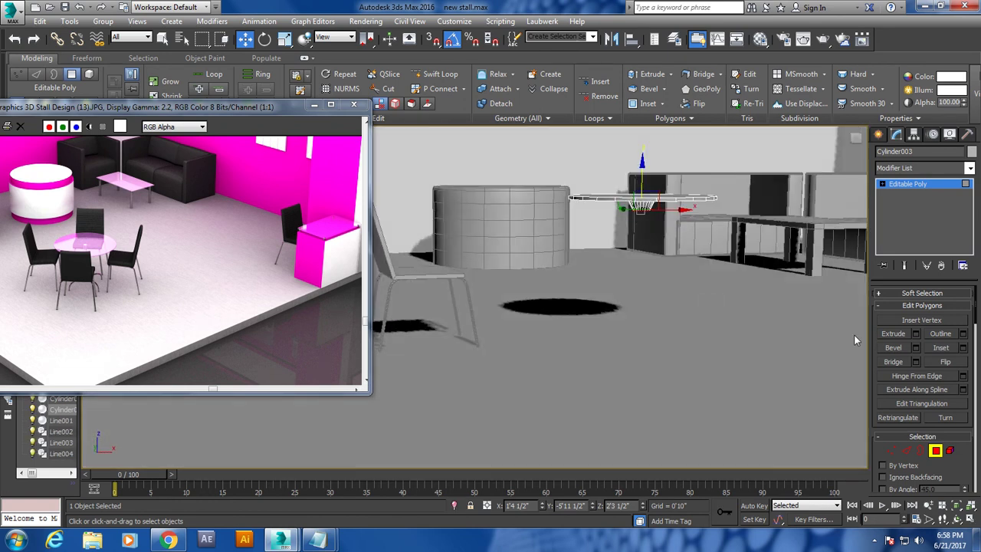
{"action": "left_click", "coordinate": [915, 335]}
{"action": "left_click_drag", "start_coordinate": [484, 323], "coordinate": [476, 262]}
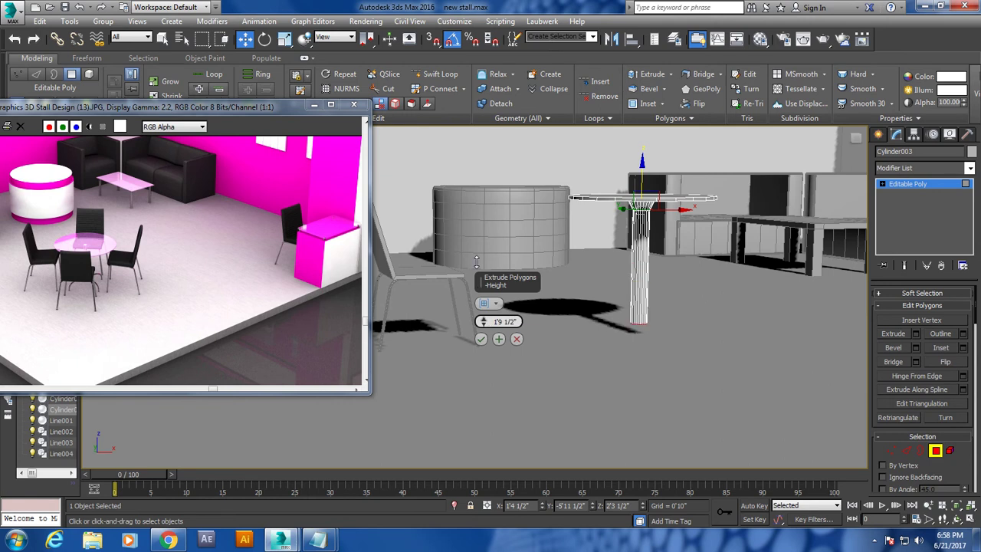
{"action": "middle_click_drag", "start_coordinate": [575, 271], "coordinate": [458, 351], "text": "alt"}
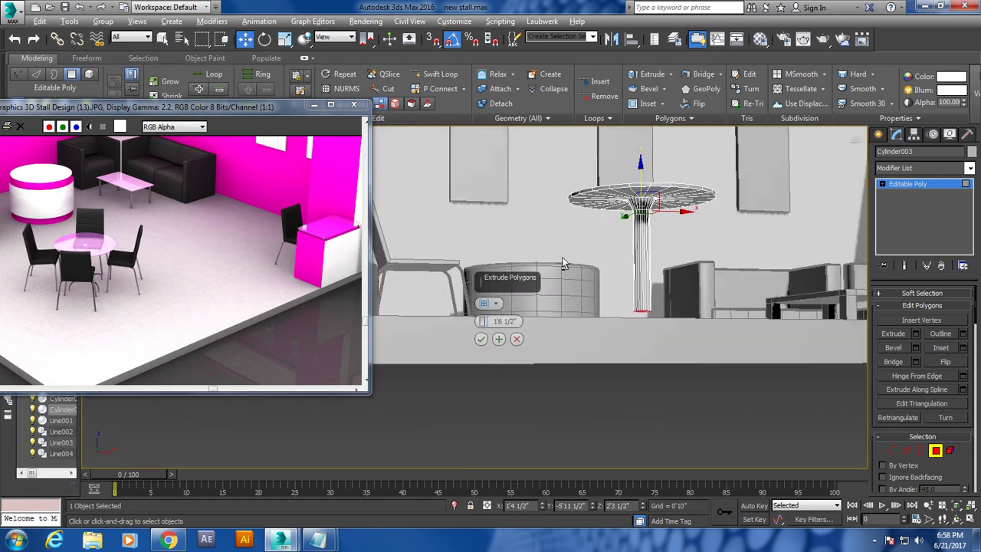
{"action": "left_click", "coordinate": [482, 339]}
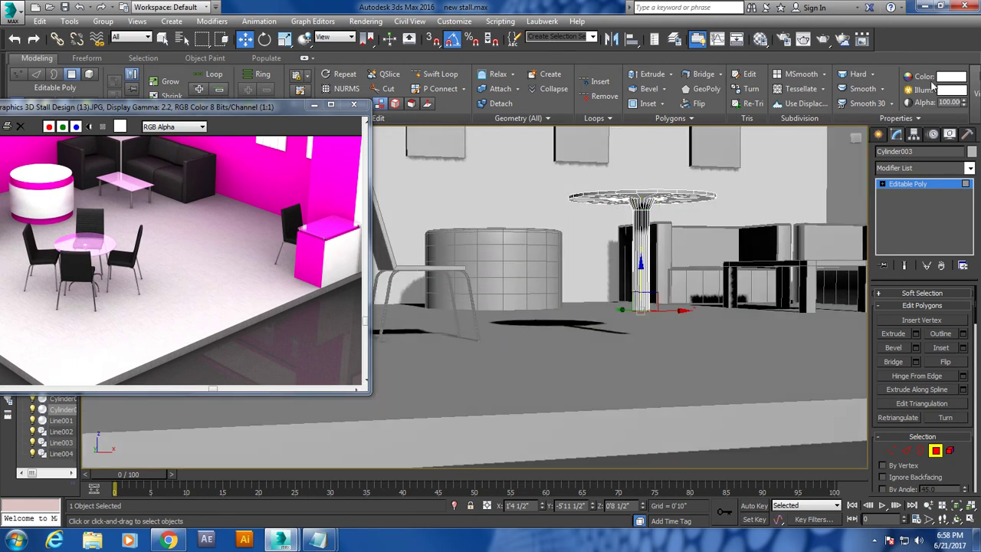
{"action": "left_click", "coordinate": [912, 184]}
- Lower the pedestal table in Z, then shift it left along X beside the chair in the Front view
{"action": "left_click_drag", "start_coordinate": [642, 201], "coordinate": [643, 282]}
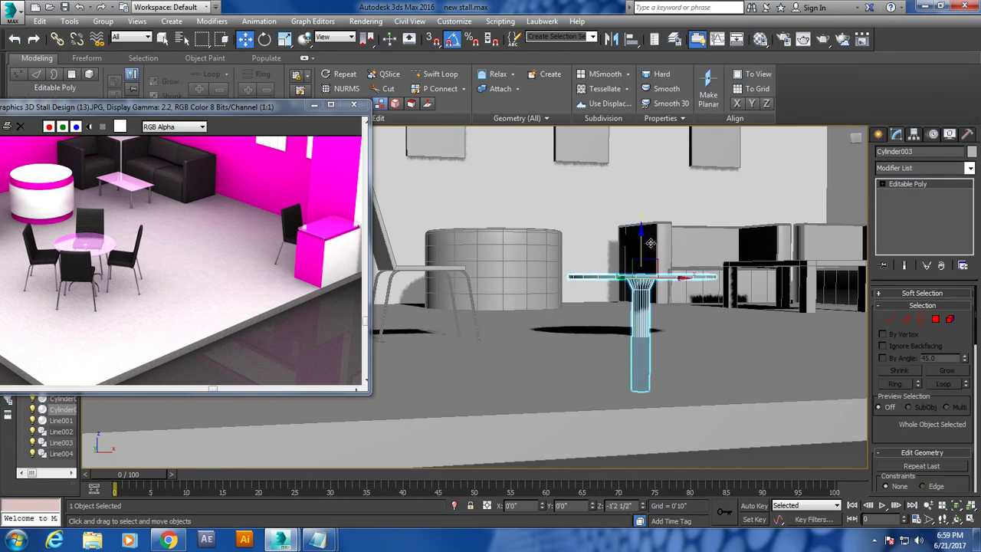
{"action": "middle_click_drag", "start_coordinate": [642, 282], "coordinate": [616, 236], "text": "alt"}
{"action": "key", "text": "alt+w"}
{"action": "right_click", "coordinate": [692, 228]}
{"action": "key", "text": "alt+w"}
{"action": "scroll", "coordinate": [665, 238], "scroll_direction": "down", "scroll_amount": 4}
{"action": "scroll", "coordinate": [669, 236], "scroll_direction": "down", "scroll_amount": 3}
{"action": "scroll", "coordinate": [715, 284], "scroll_direction": "down", "scroll_amount": 1}
{"action": "mouse_move", "coordinate": [737, 304]}
{"action": "left_mouse_down"}
{"action": "mouse_move", "coordinate": [681, 301]}
{"action": "mouse_move", "coordinate": [642, 240]}
{"action": "left_mouse_up"}
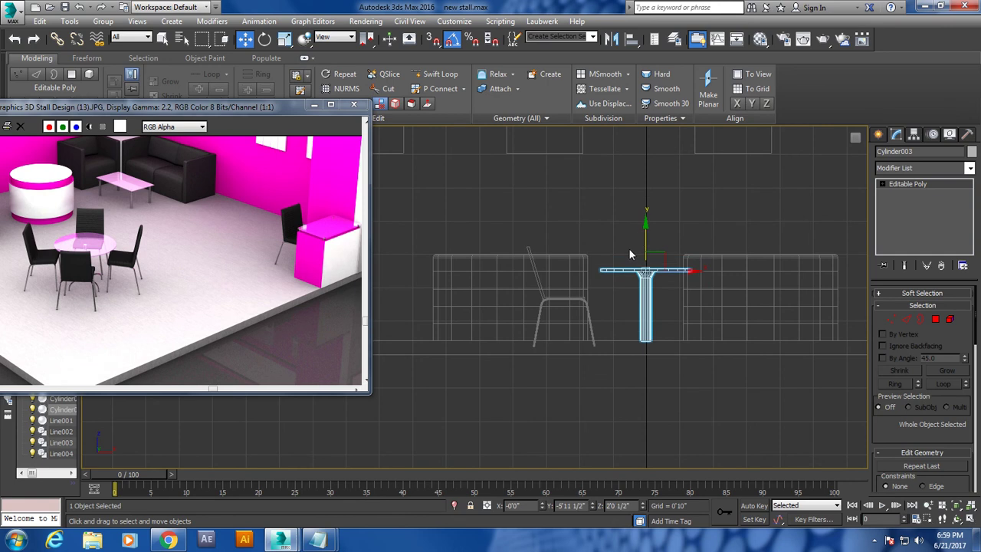
- Return to the maximized Perspective view and enter the table's Vertex sub-object level
{"action": "key", "text": "alt+w"}
{"action": "right_click", "coordinate": [623, 331]}
{"action": "key", "text": "alt+w"}
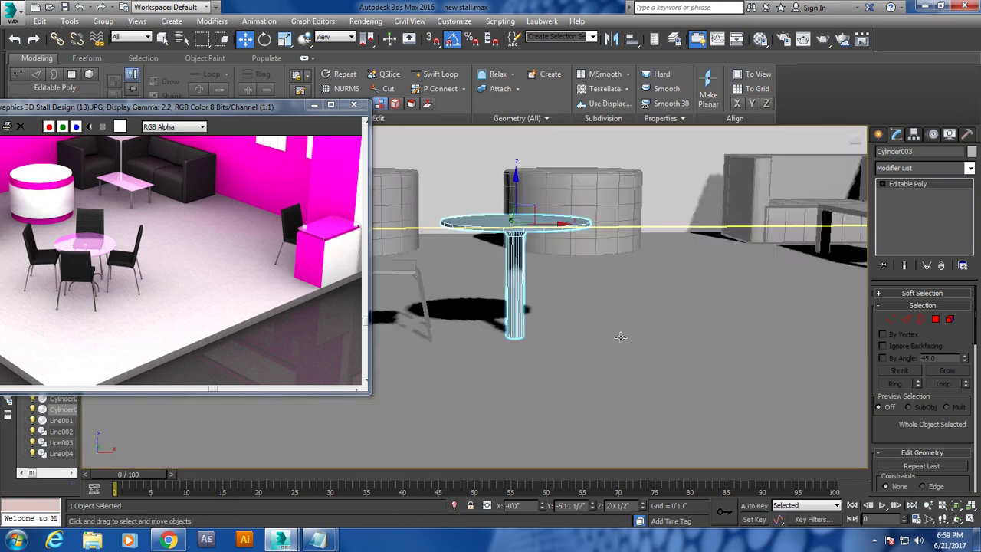
{"action": "key", "text": "1"}
{"action": "scroll", "coordinate": [504, 322], "scroll_direction": "up", "scroll_amount": 3}
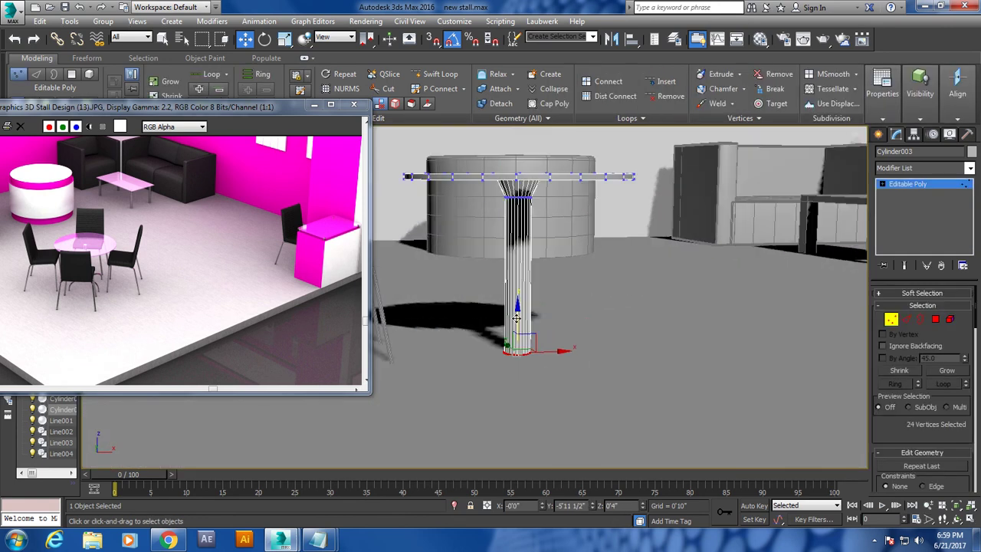
{"action": "middle_click_drag", "start_coordinate": [518, 298], "coordinate": [615, 250], "text": "alt"}
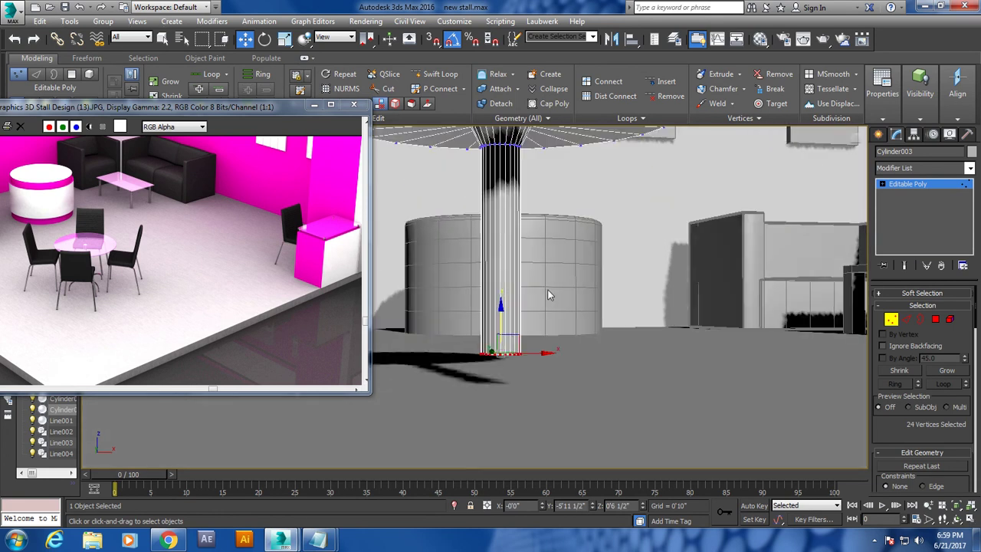
- Bevel the column's bottom polygon outward to form a flared base
{"action": "left_click", "coordinate": [934, 320]}
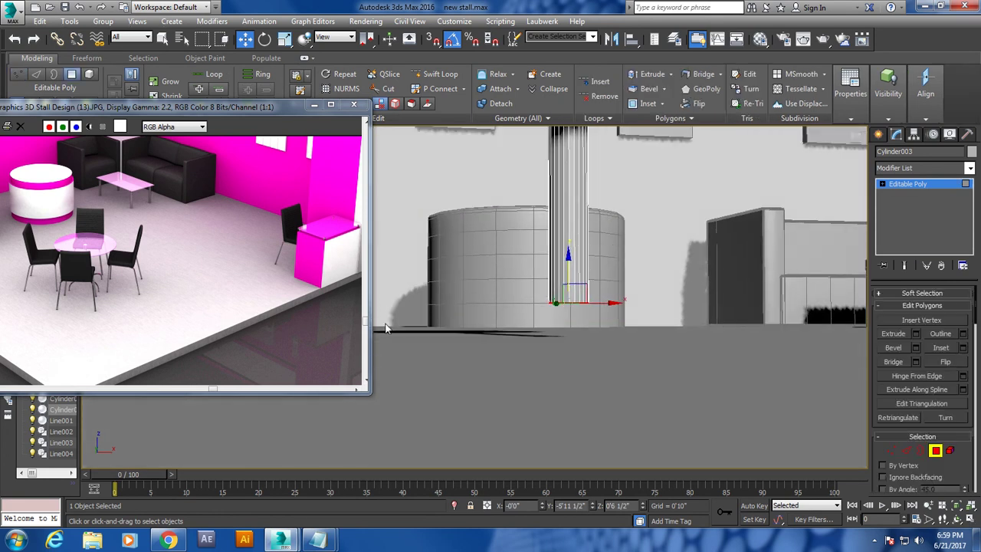
{"action": "left_click_drag", "start_coordinate": [743, 407], "coordinate": [742, 406]}
{"action": "left_click", "coordinate": [647, 232]}
{"action": "left_click", "coordinate": [915, 348]}
{"action": "left_click_drag", "start_coordinate": [482, 319], "coordinate": [481, 304]}
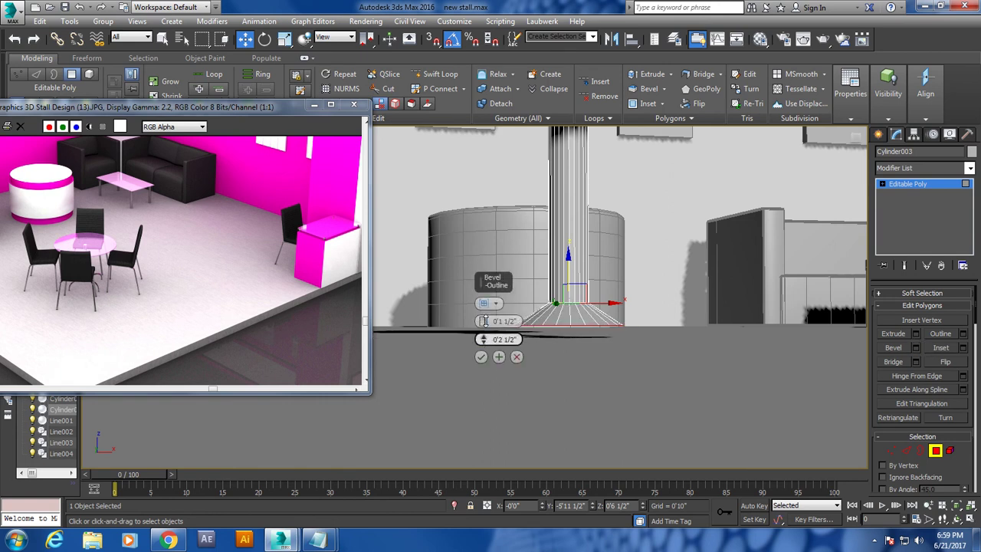
{"action": "left_click", "coordinate": [482, 357]}
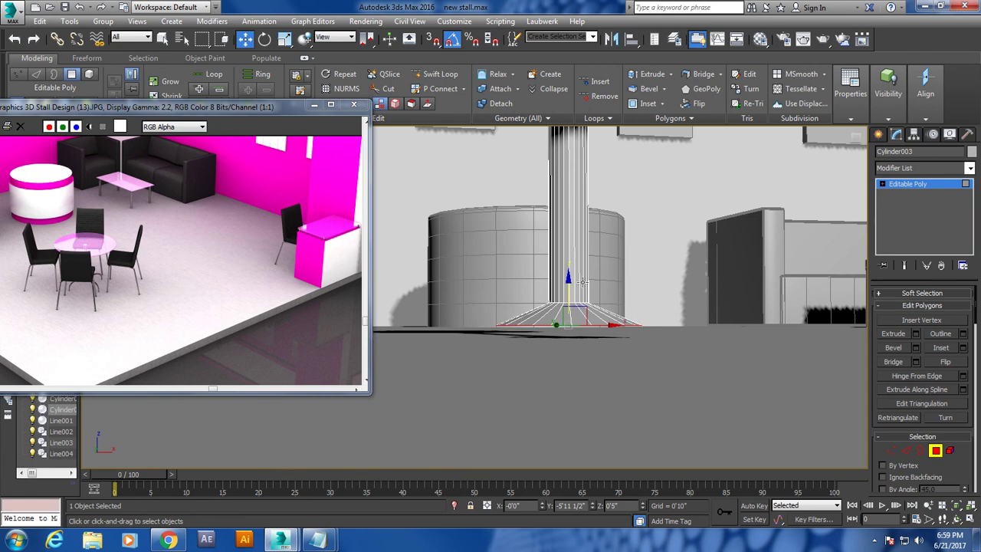
- Nudge the base vertices slightly, then exit back to object level
{"action": "middle_click_drag", "start_coordinate": [569, 297], "coordinate": [560, 293], "text": "alt"}
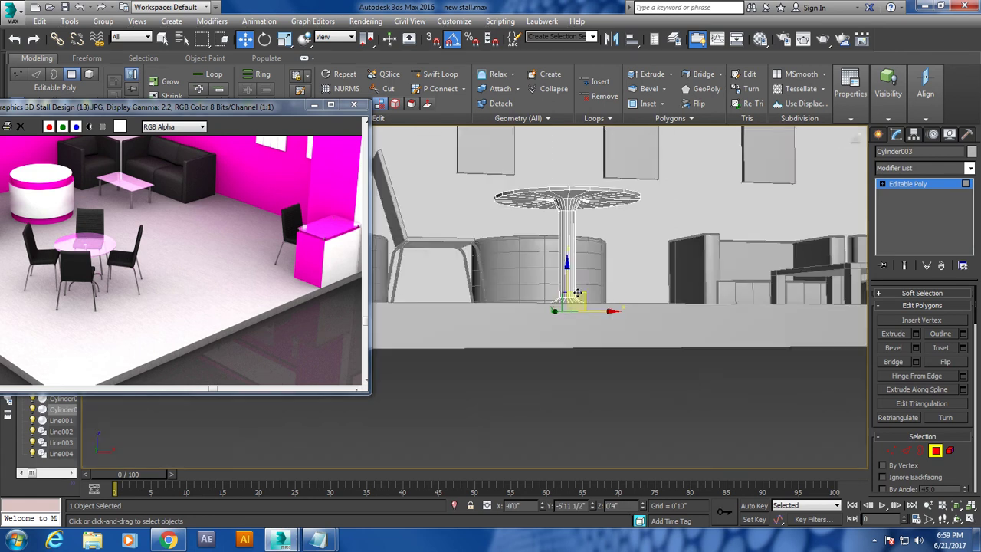
{"action": "key", "text": "1"}
{"action": "left_click_drag", "start_coordinate": [568, 268], "coordinate": [570, 270]}
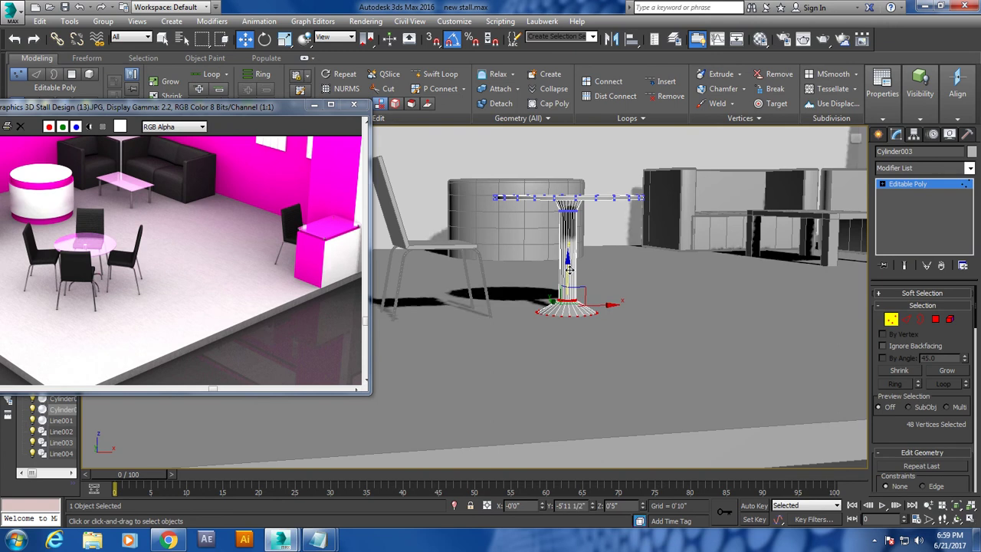
{"action": "middle_click_drag", "start_coordinate": [595, 259], "coordinate": [627, 306], "text": "alt"}
{"action": "left_click", "coordinate": [913, 184]}
{"action": "scroll", "coordinate": [552, 283], "scroll_direction": "down", "scroll_amount": 5}
{"action": "scroll", "coordinate": [551, 283], "scroll_direction": "up", "scroll_amount": 2}
{"action": "scroll", "coordinate": [554, 287], "scroll_direction": "up", "scroll_amount": 2}
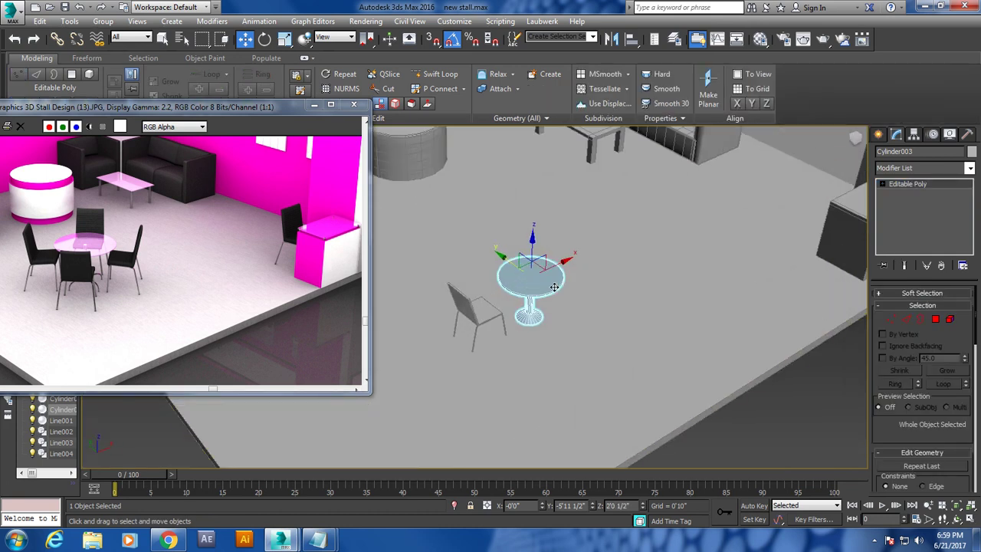
- Group the chair pieces, excluding the floor, into Group001
{"action": "left_click", "coordinate": [487, 303]}
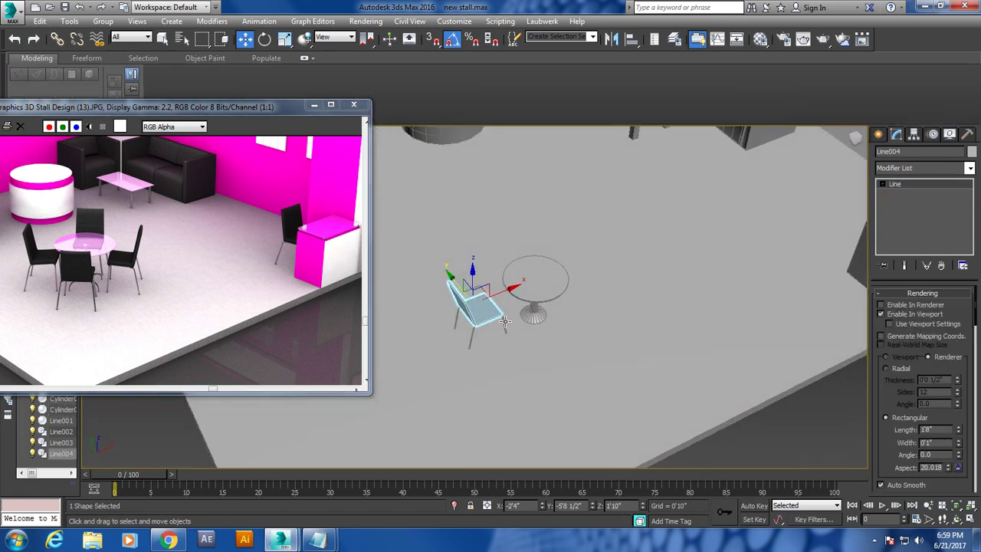
{"action": "left_click", "coordinate": [464, 326], "text": "ctrl"}
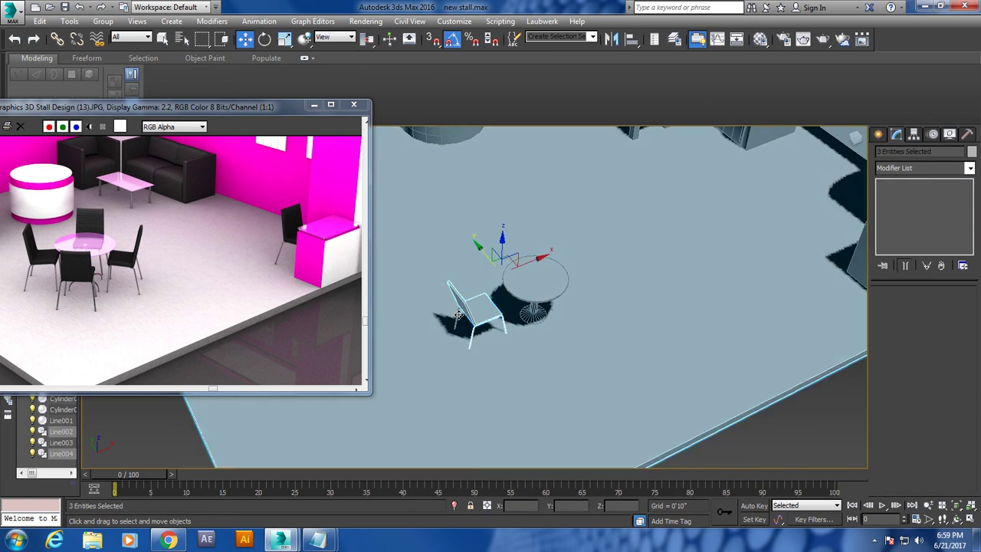
{"action": "left_click", "coordinate": [457, 315], "text": "alt"}
{"action": "left_click", "coordinate": [454, 316], "text": "ctrl"}
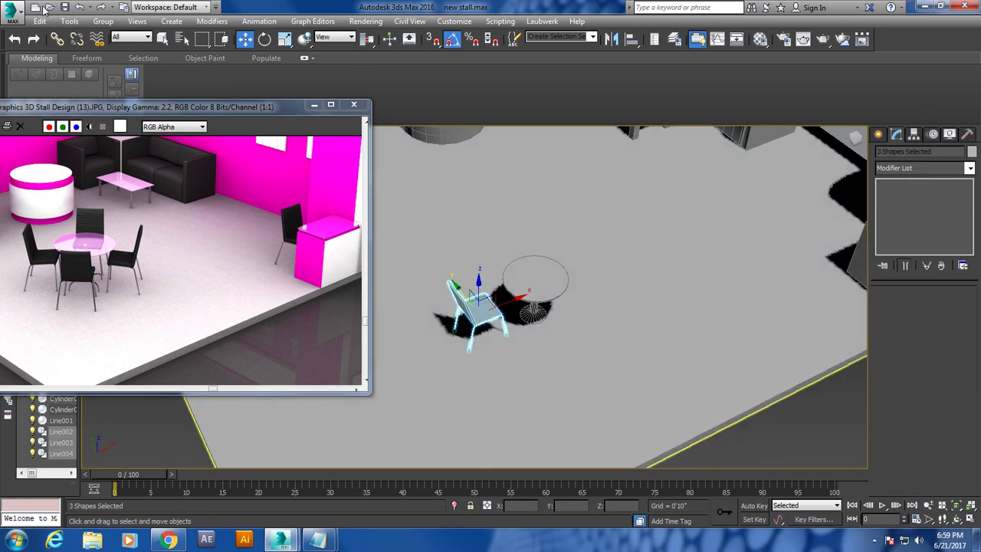
{"action": "left_click", "coordinate": [104, 21]}
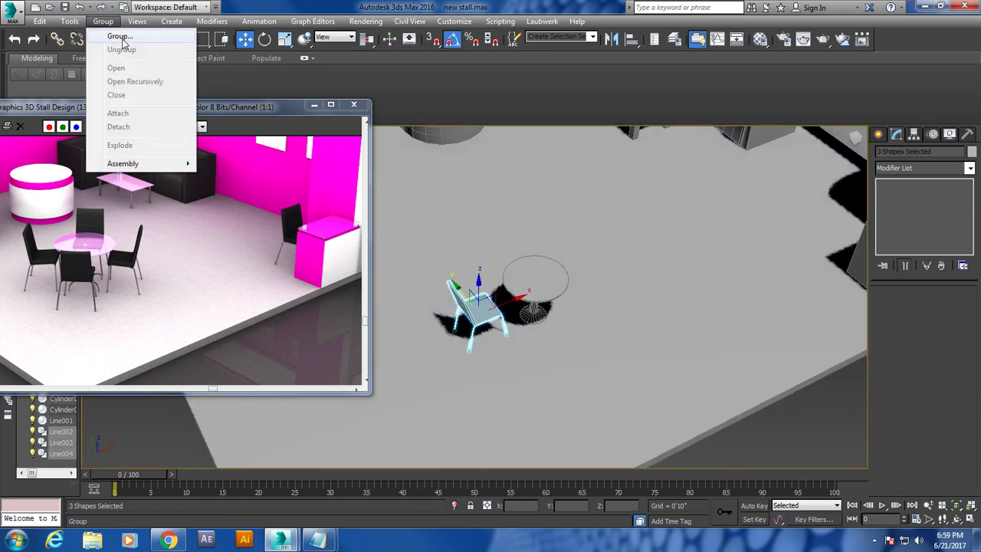
{"action": "left_click", "coordinate": [121, 37]}
{"action": "left_click", "coordinate": [499, 291]}
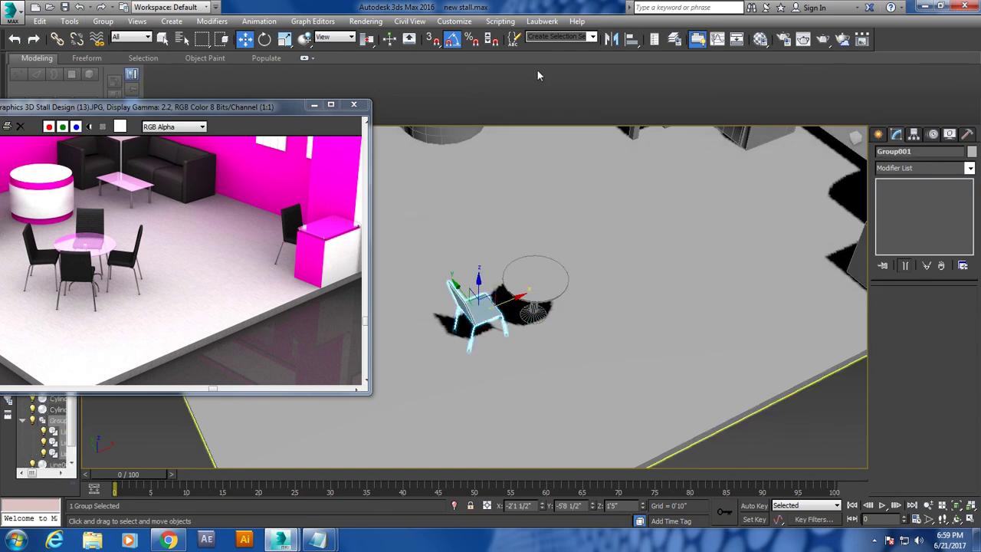
- Mirror-copy the chair and move the copy to the table's other side
{"action": "left_click", "coordinate": [609, 40]}
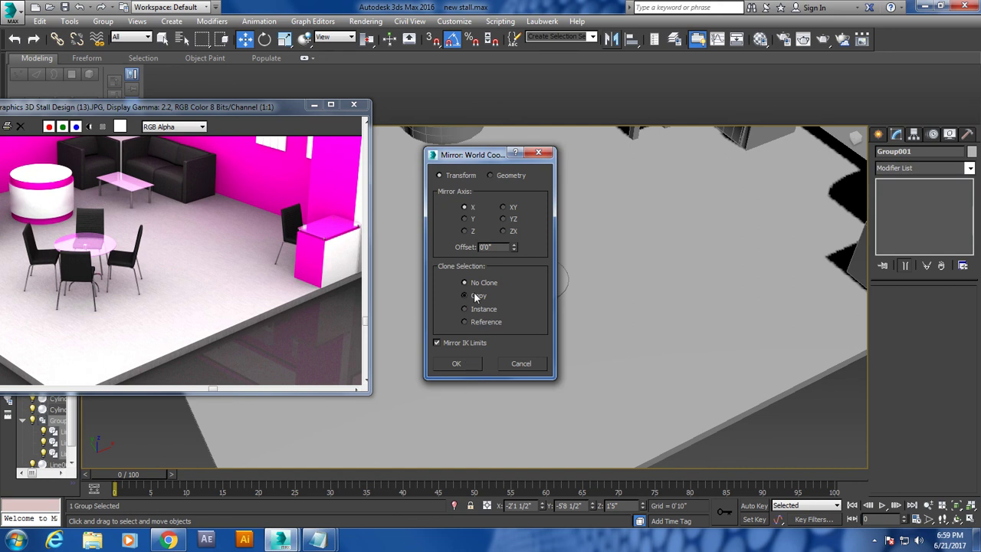
{"action": "left_click", "coordinate": [475, 363]}
{"action": "mouse_move", "coordinate": [528, 299]}
{"action": "left_mouse_down"}
{"action": "mouse_move", "coordinate": [628, 264]}
{"action": "mouse_move", "coordinate": [624, 272]}
{"action": "left_mouse_up"}
{"action": "middle_click_drag", "start_coordinate": [625, 272], "coordinate": [622, 282], "text": "alt"}
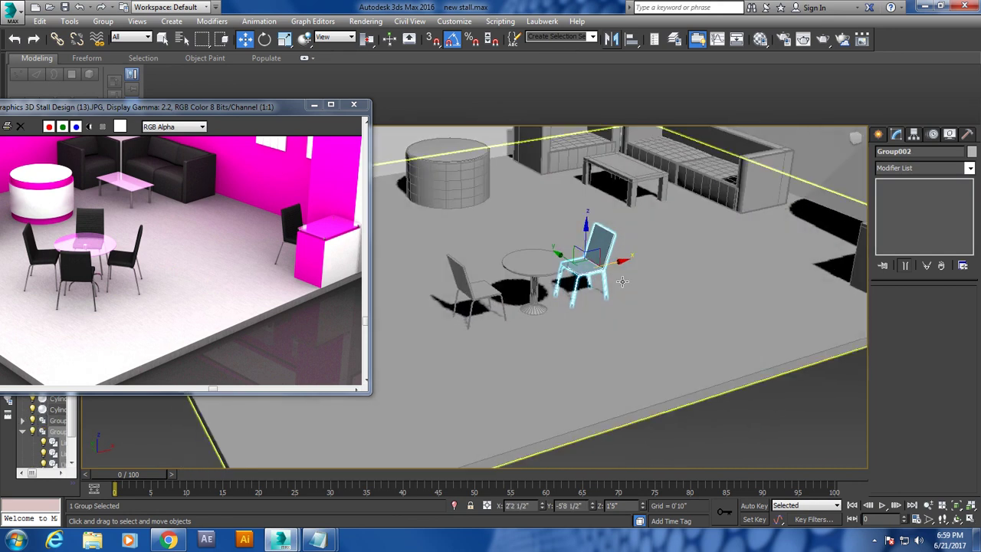
- In Top view, clone the chair, rotate it 90 degrees and place it above the table
{"action": "key", "text": "alt+w"}
{"action": "key", "text": "alt+w"}
{"action": "left_click_drag", "start_coordinate": [719, 320], "coordinate": [671, 321], "text": "shift"}
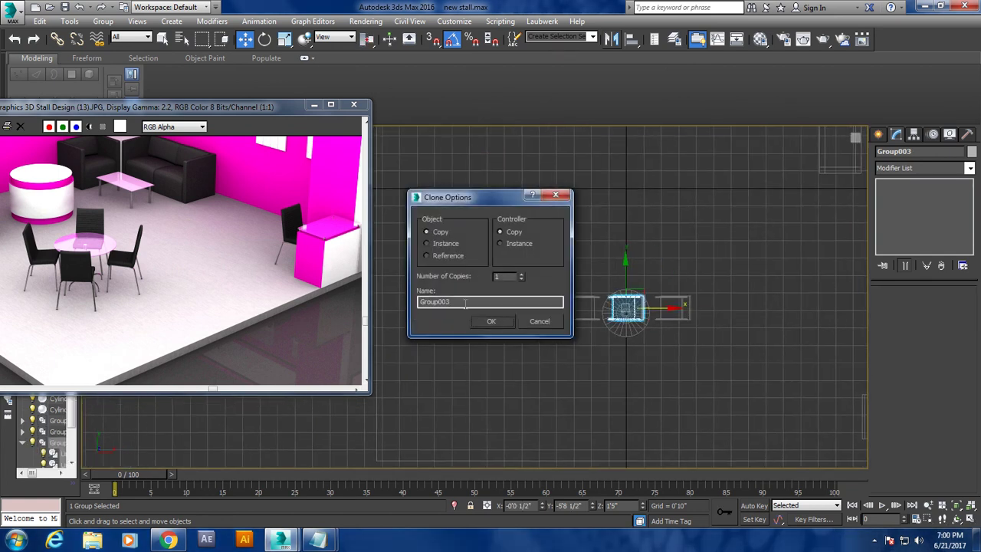
{"action": "left_click", "coordinate": [488, 319]}
{"action": "key", "text": "e"}
{"action": "left_click_drag", "start_coordinate": [665, 271], "coordinate": [665, 306]}
{"action": "key", "text": "w"}
{"action": "left_click_drag", "start_coordinate": [626, 279], "coordinate": [625, 250]}
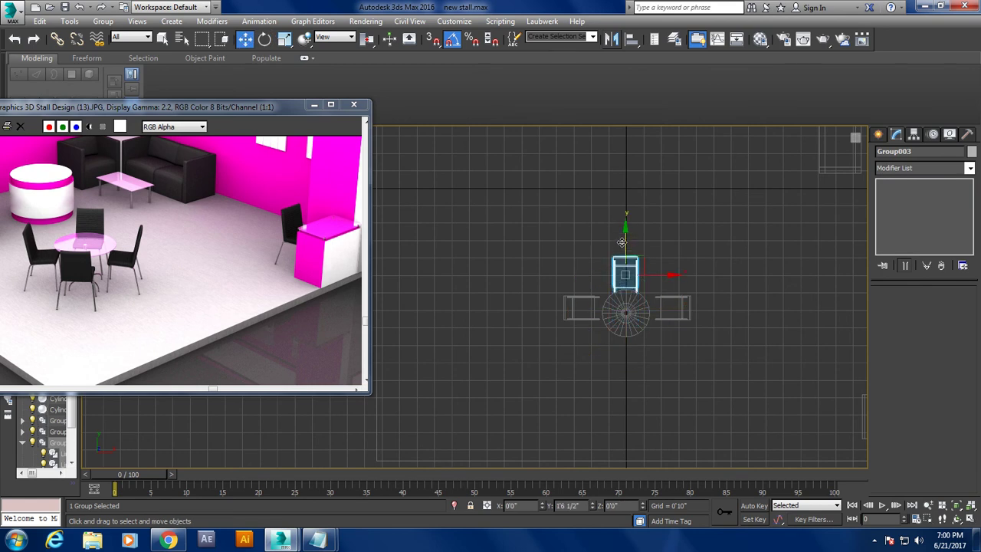
- Mirror another chair copy to the table's open side and rotate it to face the table
{"action": "left_click", "coordinate": [611, 39]}
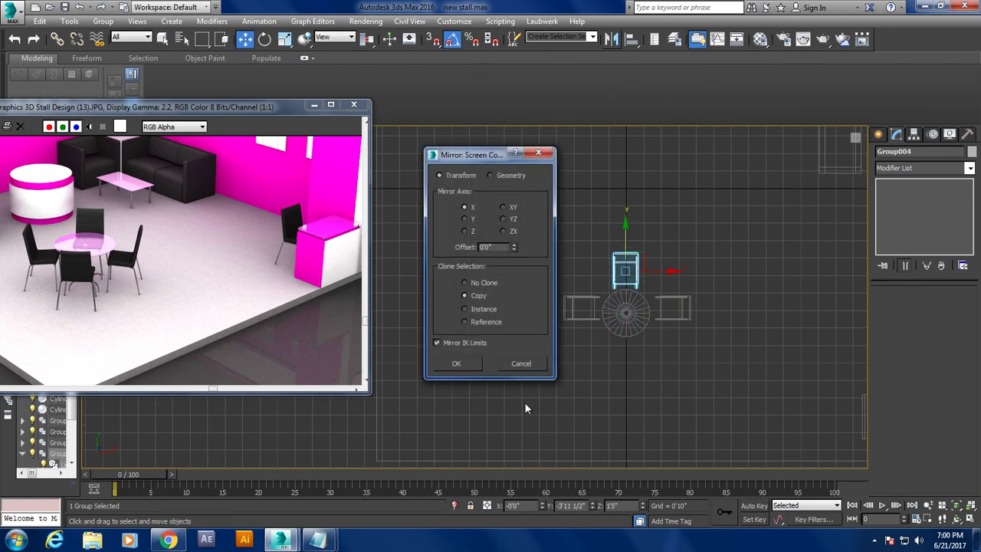
{"action": "left_click", "coordinate": [460, 363]}
{"action": "left_click_drag", "start_coordinate": [625, 229], "coordinate": [628, 324]}
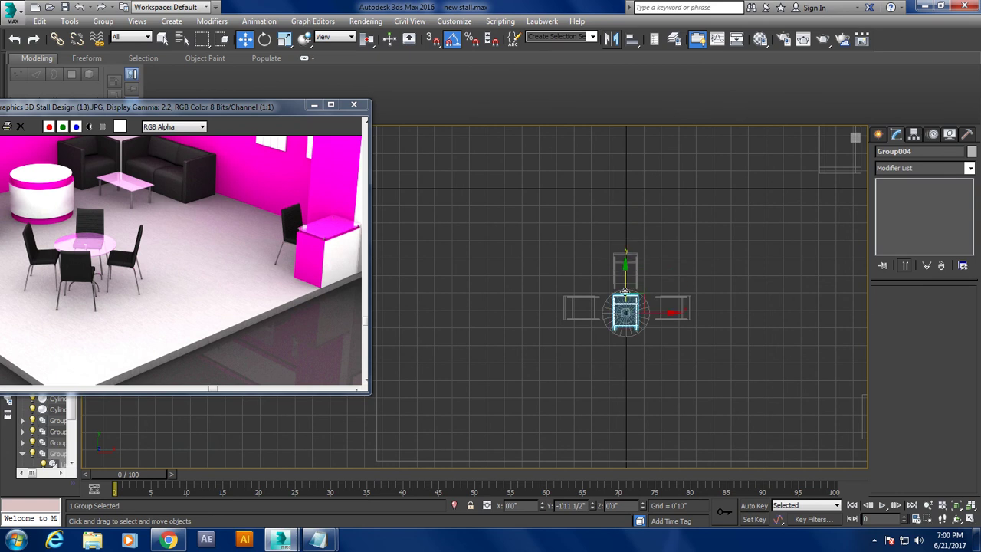
{"action": "key", "text": "e"}
{"action": "key", "text": "alt+w"}
{"action": "key", "text": "alt+w"}
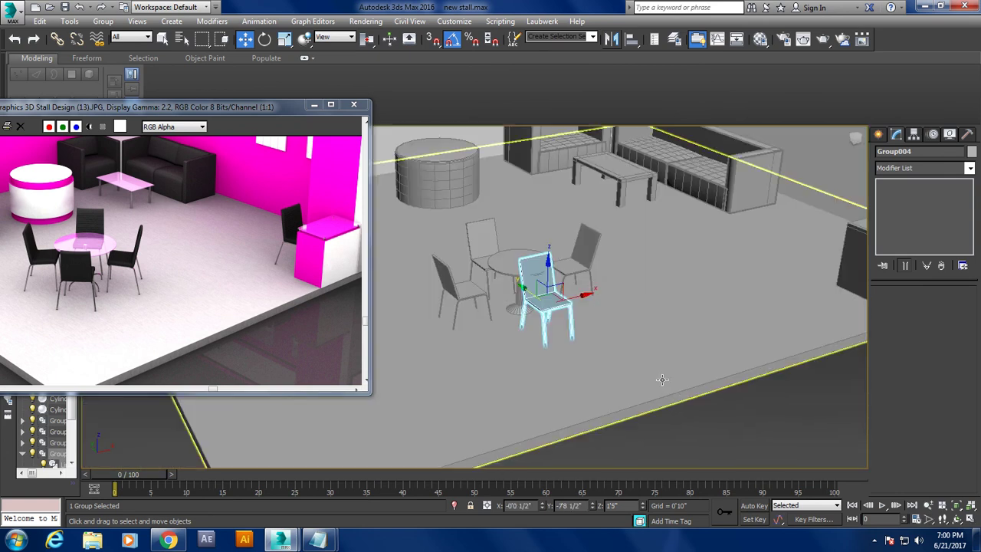
{"action": "left_click_drag", "start_coordinate": [562, 325], "coordinate": [582, 322]}
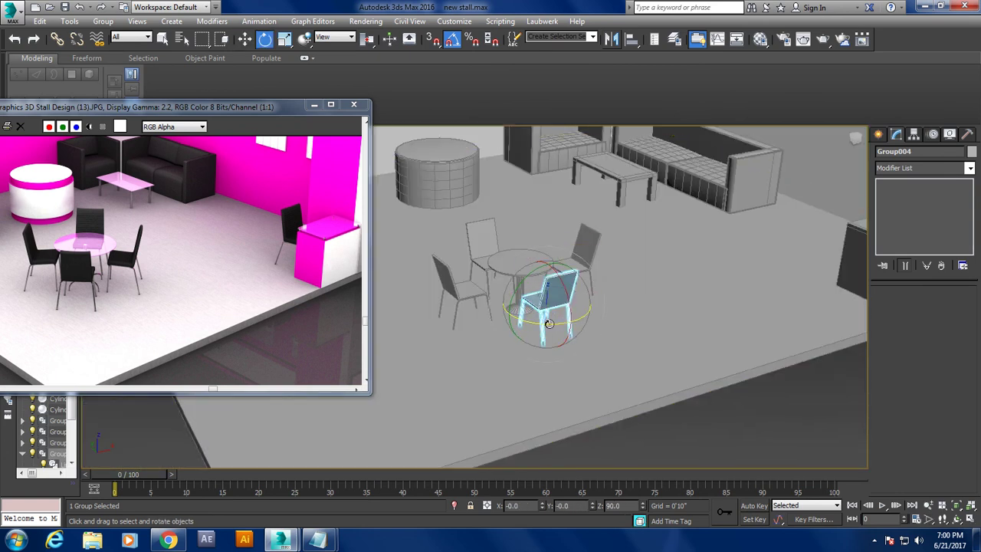
{"action": "key", "text": "w"}
{"action": "scroll", "coordinate": [593, 281], "scroll_direction": "down", "scroll_amount": 5}
{"action": "scroll", "coordinate": [594, 281], "scroll_direction": "down", "scroll_amount": 4}
{"action": "scroll", "coordinate": [593, 281], "scroll_direction": "up", "scroll_amount": 2}
{"action": "scroll", "coordinate": [594, 281], "scroll_direction": "up", "scroll_amount": 4}
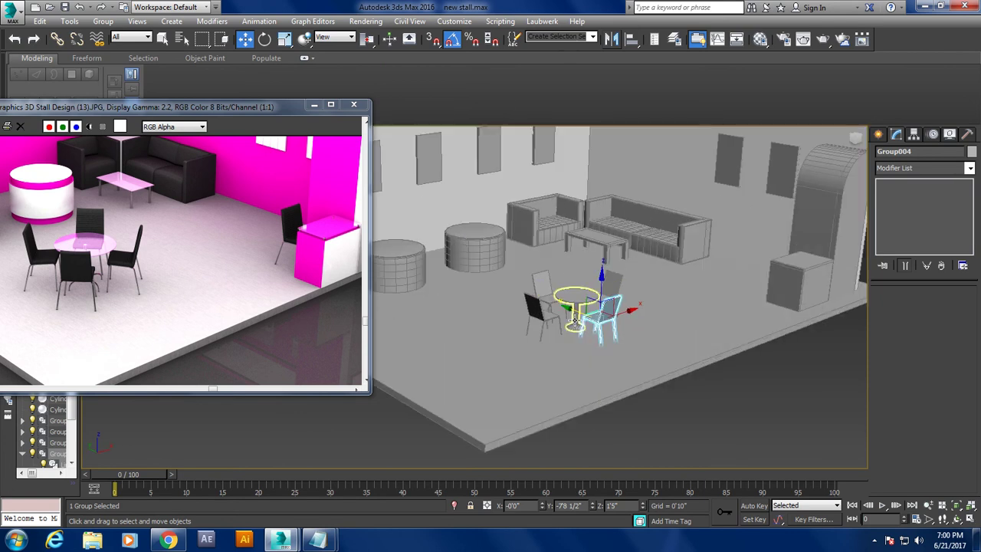
- Freeze the floor with Freeze Selection so it cannot be picked
{"action": "left_click", "coordinate": [552, 365]}
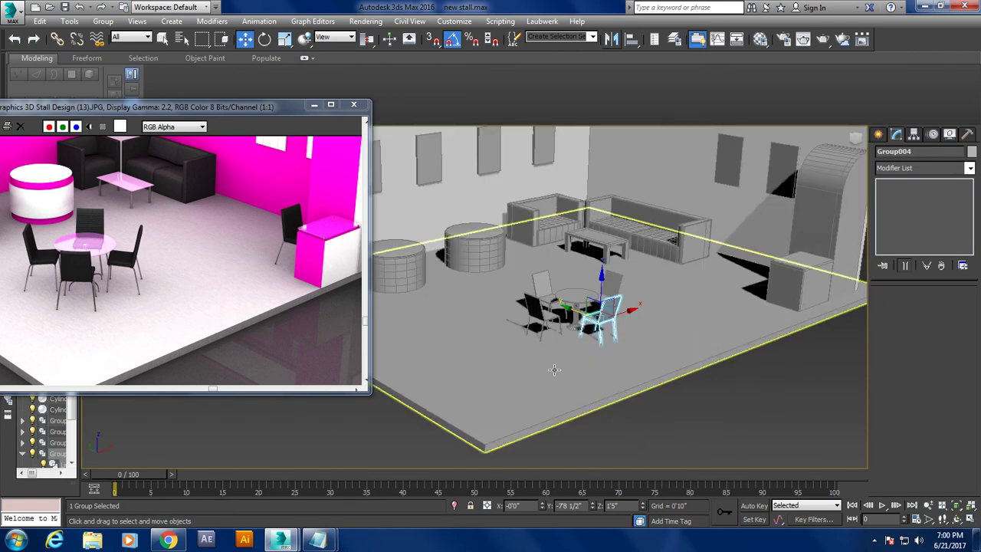
{"action": "right_click", "coordinate": [552, 366]}
{"action": "left_click", "coordinate": [590, 291]}
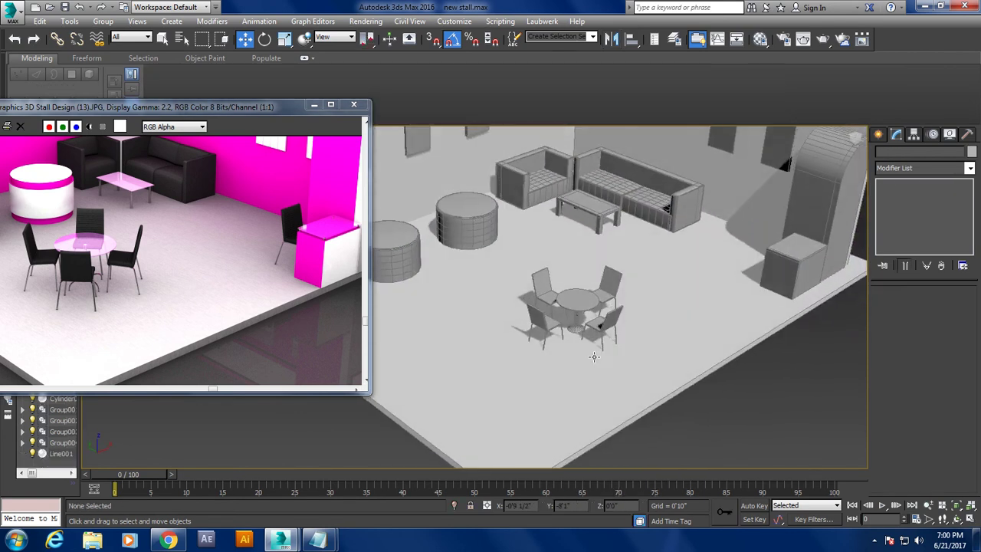
{"action": "middle_click_drag", "start_coordinate": [585, 292], "coordinate": [580, 306], "text": "alt"}
- Select the table-and-chairs set without the counter box and inspect it from Top and Perspective
{"action": "left_click_drag", "start_coordinate": [498, 236], "coordinate": [770, 447]}
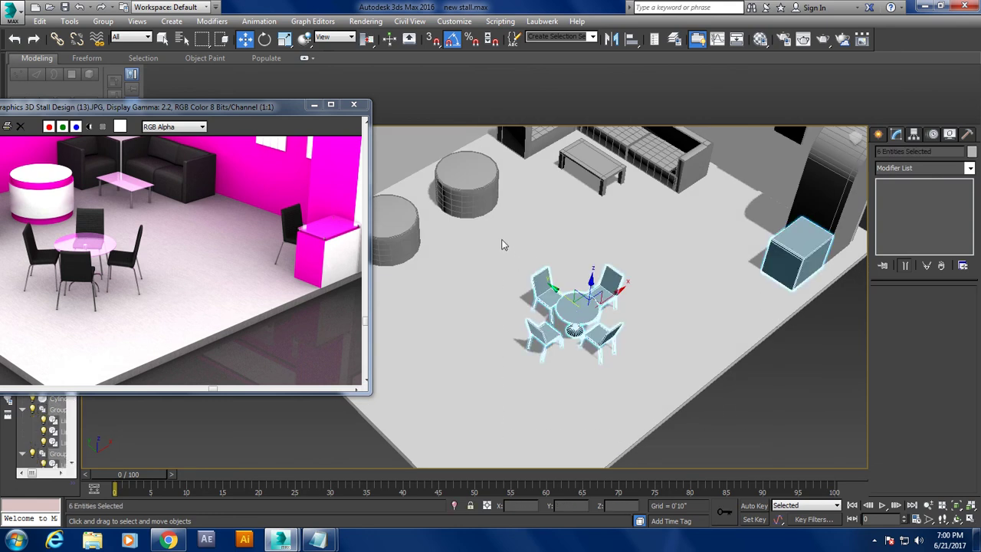
{"action": "left_click_drag", "start_coordinate": [652, 376], "coordinate": [576, 308]}
{"action": "key", "text": "t"}
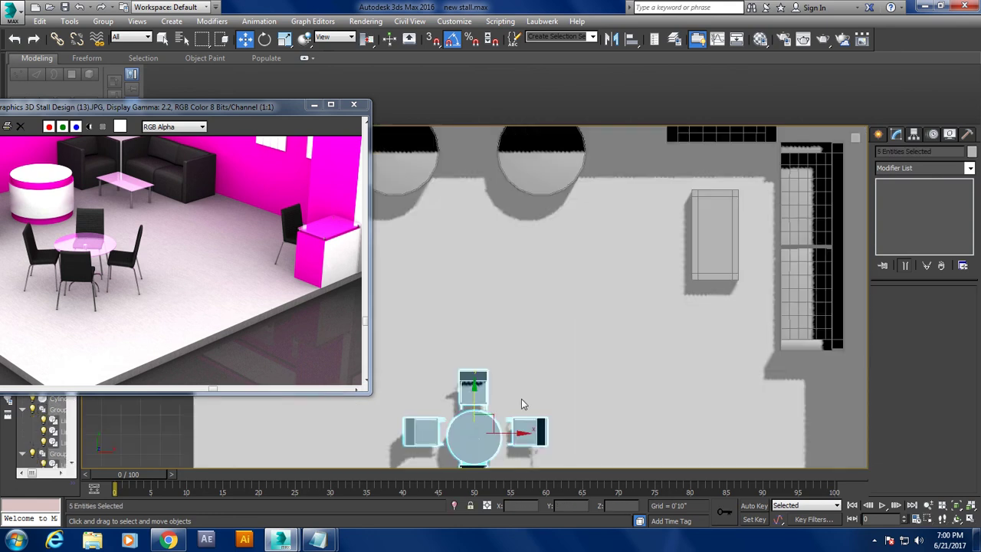
{"action": "key", "text": "z"}
{"action": "key", "text": "p"}
{"action": "mouse_move", "coordinate": [539, 407]}
{"action": "middle_mouse_down", "text": "alt"}
{"action": "mouse_move", "coordinate": [616, 258]}
{"action": "mouse_move", "coordinate": [572, 368]}
{"action": "middle_mouse_up", "text": "alt"}
{"action": "key", "text": "r"}
{"action": "middle_click_drag", "start_coordinate": [548, 260], "coordinate": [557, 255], "text": "alt"}
{"action": "key", "text": "w"}
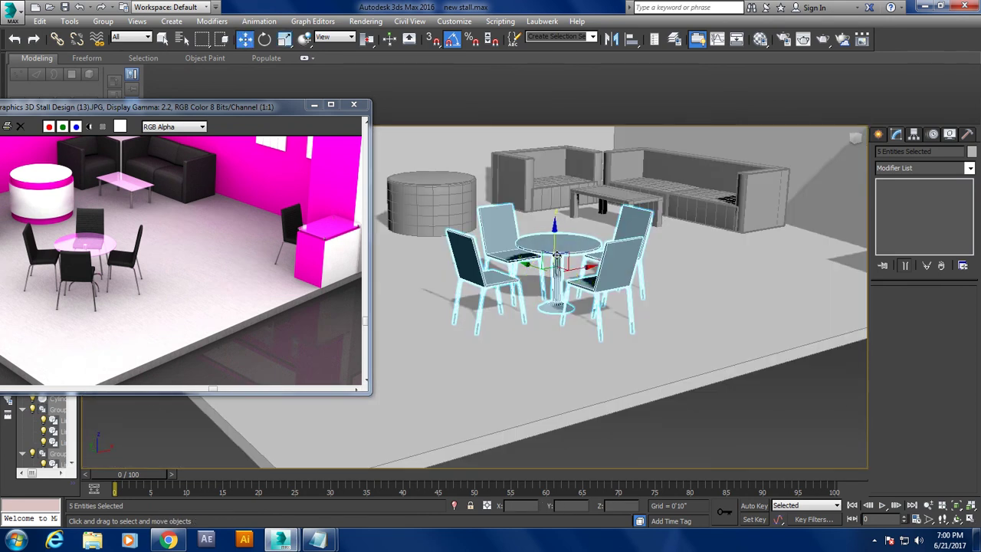
{"action": "scroll", "coordinate": [557, 255], "scroll_direction": "down", "scroll_amount": 5}
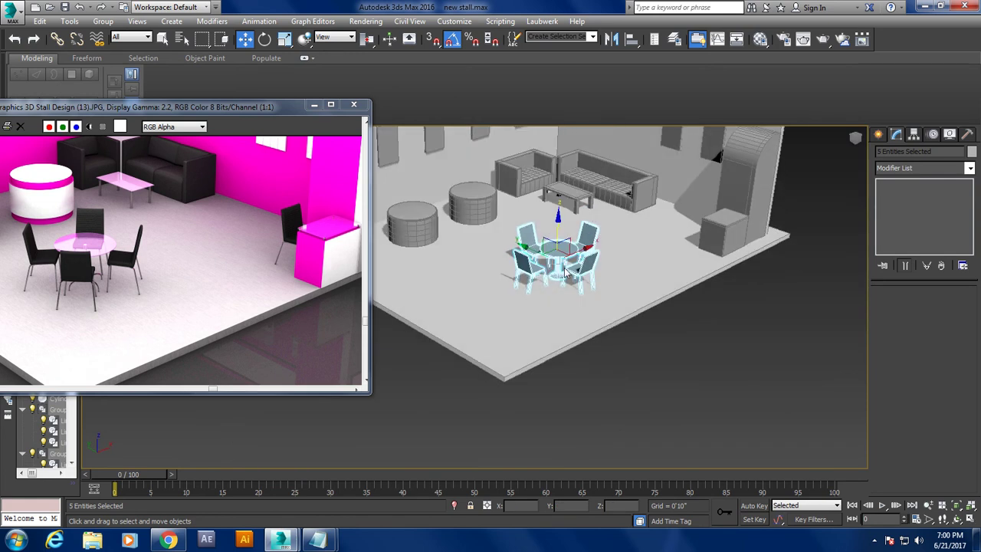
{"action": "key", "text": "End"}
{"action": "middle_click_drag", "start_coordinate": [678, 335], "coordinate": [692, 394], "text": "alt"}
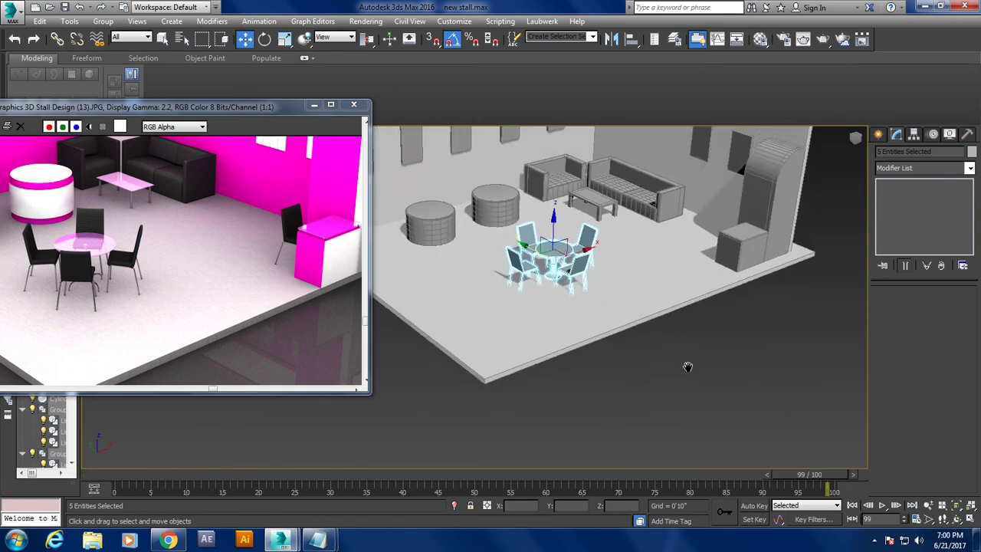
- Clone one chair as Group005, rotate it and place it beside the counter box
{"action": "left_click_drag", "start_coordinate": [567, 329], "coordinate": [659, 308]}
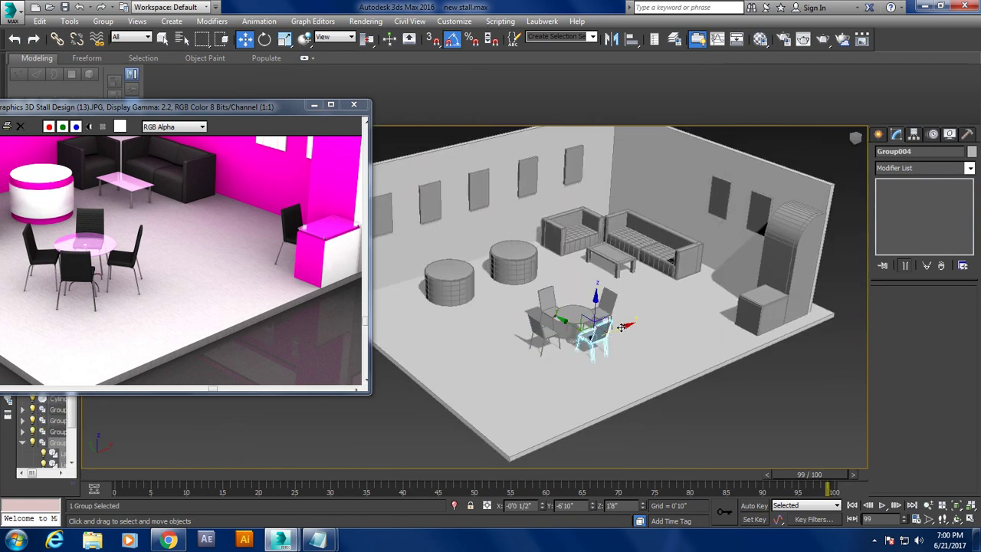
{"action": "mouse_move", "coordinate": [660, 308]}
{"action": "left_mouse_down", "text": "shift"}
{"action": "mouse_move", "coordinate": [722, 286]}
{"action": "mouse_move", "coordinate": [705, 310]}
{"action": "left_mouse_up", "text": "shift"}
{"action": "left_click", "coordinate": [492, 322]}
{"action": "key", "text": "e"}
{"action": "key", "text": "w"}
{"action": "key", "text": "z"}
{"action": "key", "text": "alt+w"}
{"action": "scroll", "coordinate": [673, 326], "scroll_direction": "down", "scroll_amount": 5}
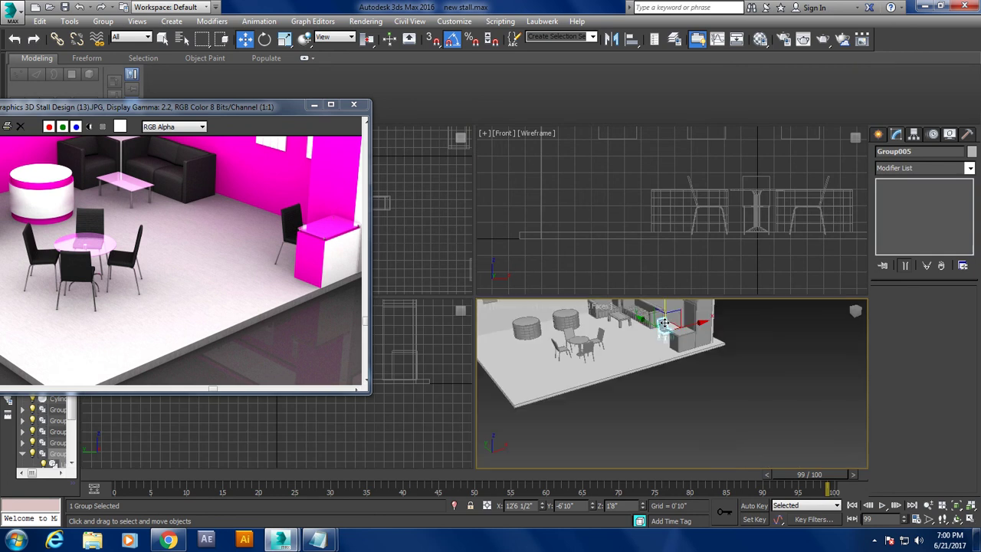
{"action": "key", "text": "alt+w"}
{"action": "scroll", "coordinate": [706, 350], "scroll_direction": "up", "scroll_amount": 3}
{"action": "scroll", "coordinate": [569, 345], "scroll_direction": "up", "scroll_amount": 3}
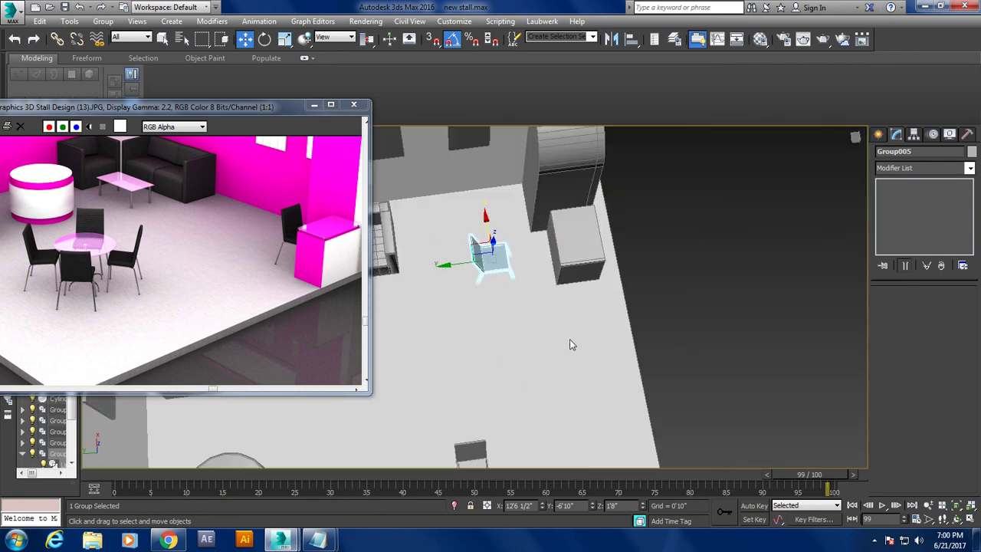
- Save the scene as new stall.max, dismissing the backup warning
{"action": "key", "text": "ctrl+s"}
{"action": "key", "text": "Return"}
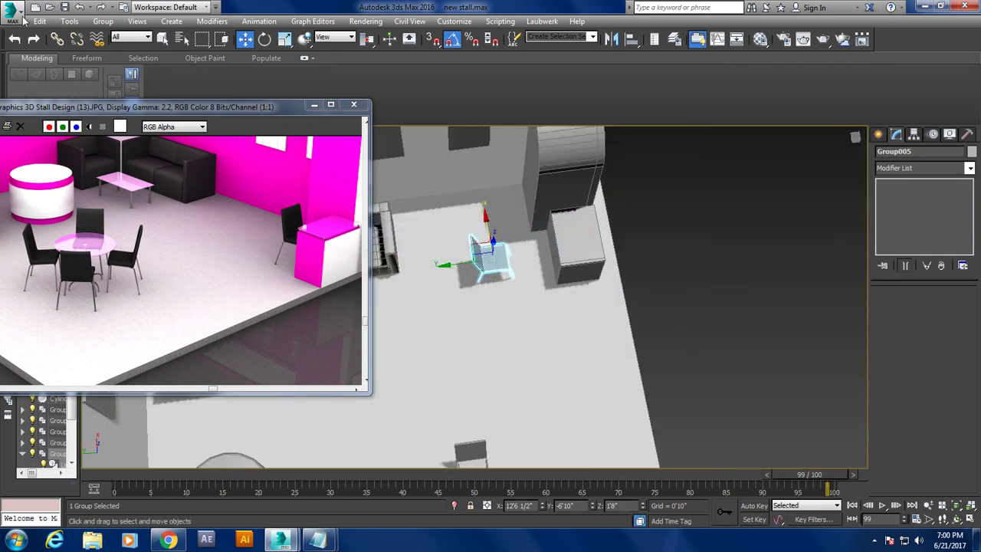
{"action": "left_click", "coordinate": [23, 13]}
{"action": "left_click", "coordinate": [46, 123]}
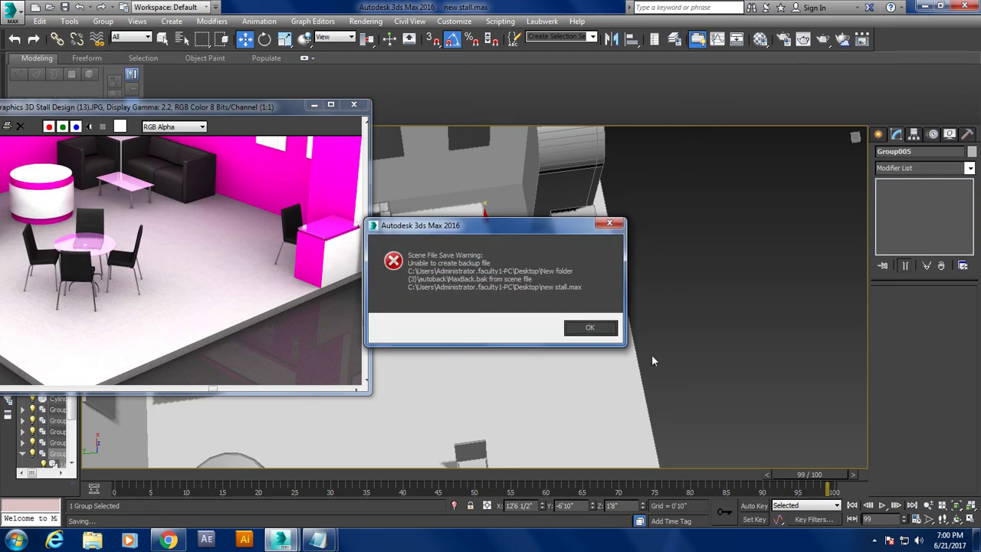
{"action": "left_click", "coordinate": [592, 329]}
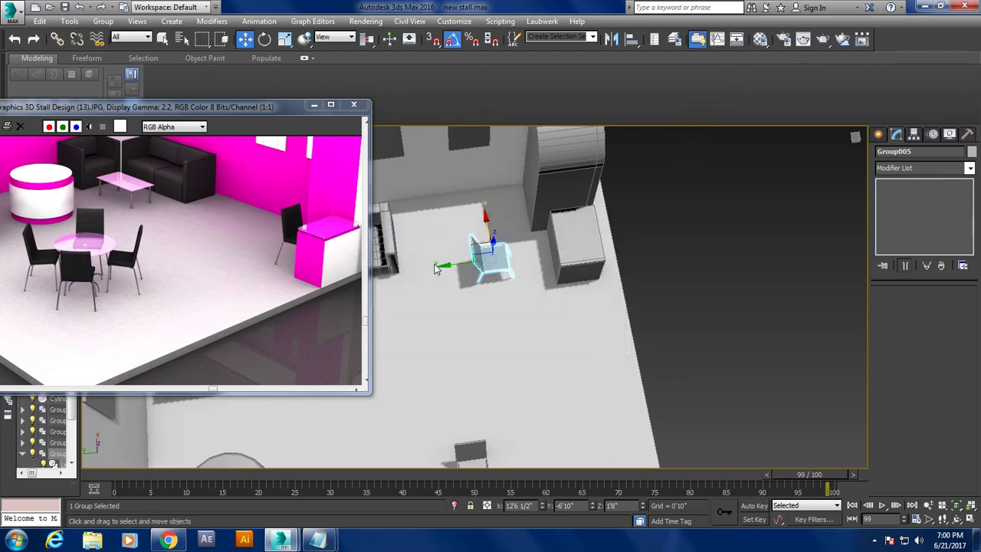
{"action": "mouse_move", "coordinate": [746, 369]}
{"action": "middle_mouse_down", "text": "alt"}
{"action": "mouse_move", "coordinate": [649, 305]}
{"action": "mouse_move", "coordinate": [657, 300]}
{"action": "mouse_move", "coordinate": [626, 294]}
{"action": "middle_mouse_up", "text": "alt"}
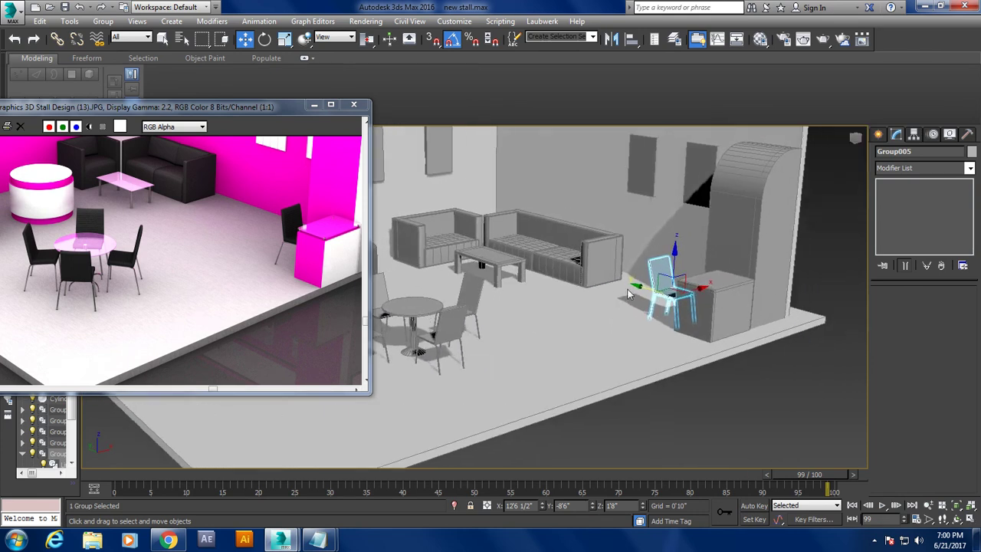
{"action": "scroll", "coordinate": [658, 310], "scroll_direction": "up", "scroll_amount": 2}
{"action": "scroll", "coordinate": [658, 318], "scroll_direction": "up", "scroll_amount": 2}
{"action": "scroll", "coordinate": [658, 329], "scroll_direction": "up", "scroll_amount": 1}
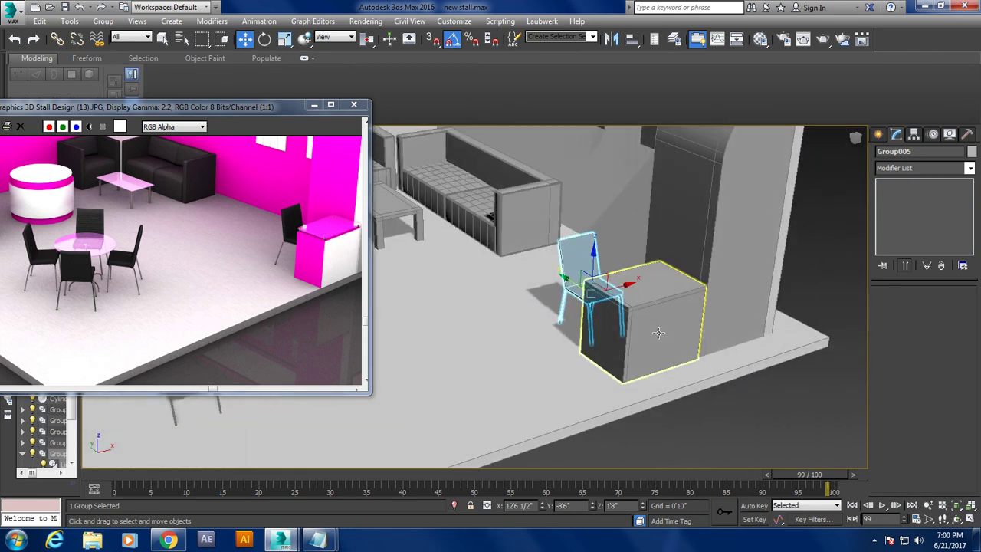
- Turn on AutoGrid and draw a first thin box on the counter's top surface
{"action": "left_click", "coordinate": [619, 329]}
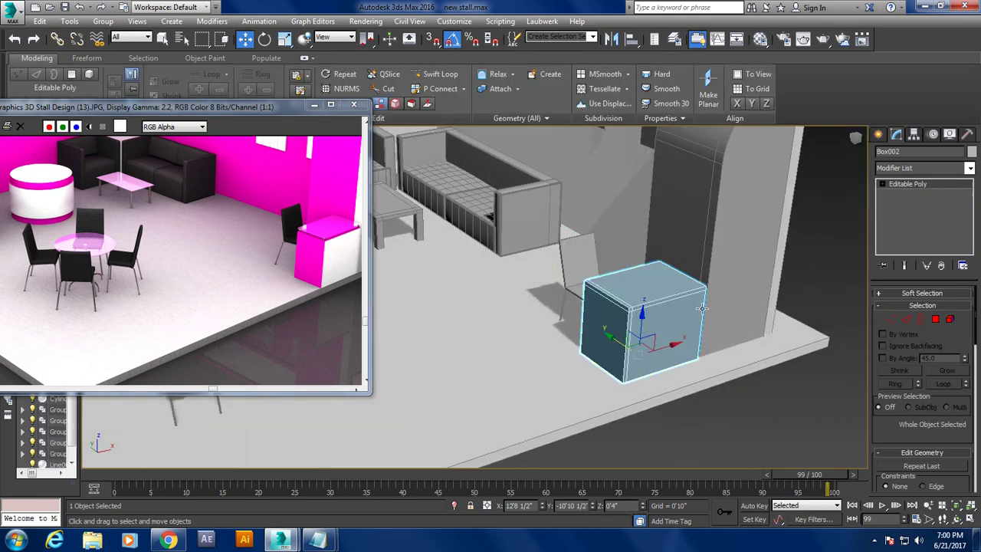
{"action": "left_click", "coordinate": [879, 136]}
{"action": "left_click", "coordinate": [899, 213]}
{"action": "left_click", "coordinate": [897, 200]}
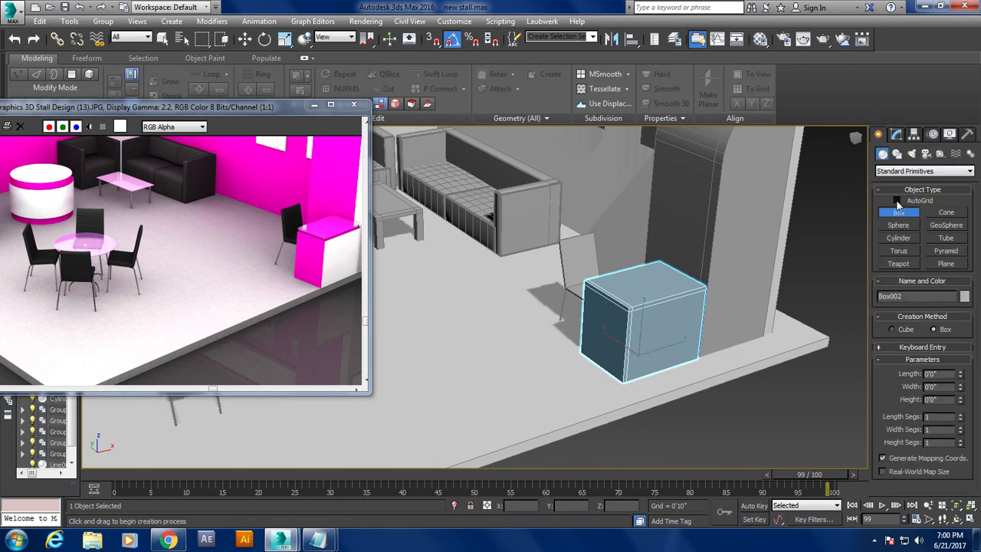
{"action": "left_click_drag", "start_coordinate": [658, 263], "coordinate": [631, 306]}
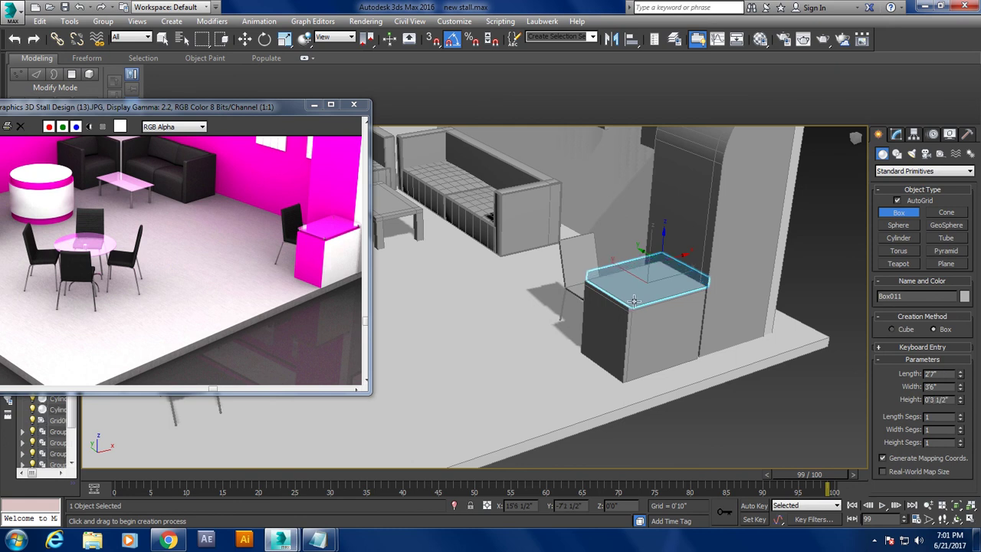
{"action": "left_click", "coordinate": [633, 305]}
{"action": "key", "text": "w"}
{"action": "middle_click_drag", "start_coordinate": [633, 305], "coordinate": [674, 241], "text": "alt"}
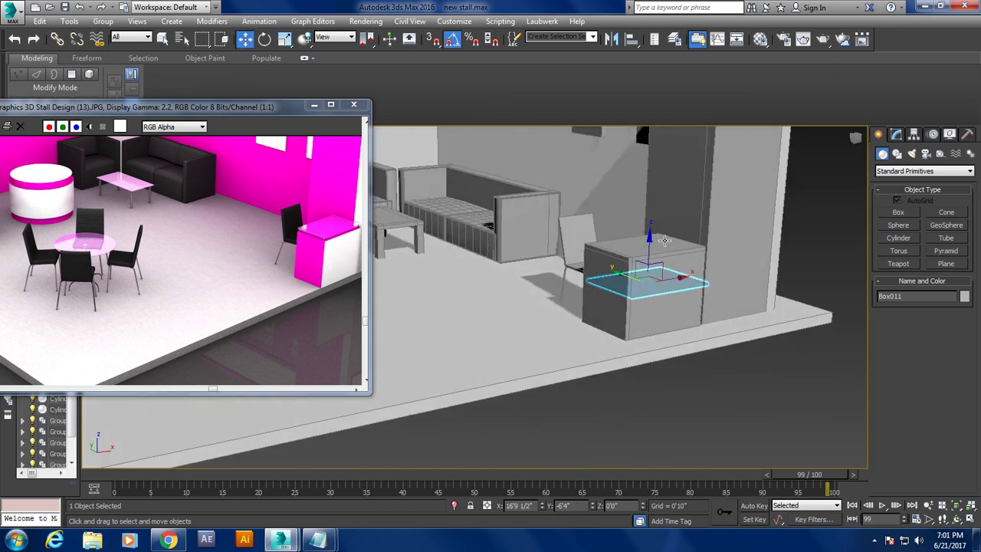
{"action": "left_click", "coordinate": [677, 394]}
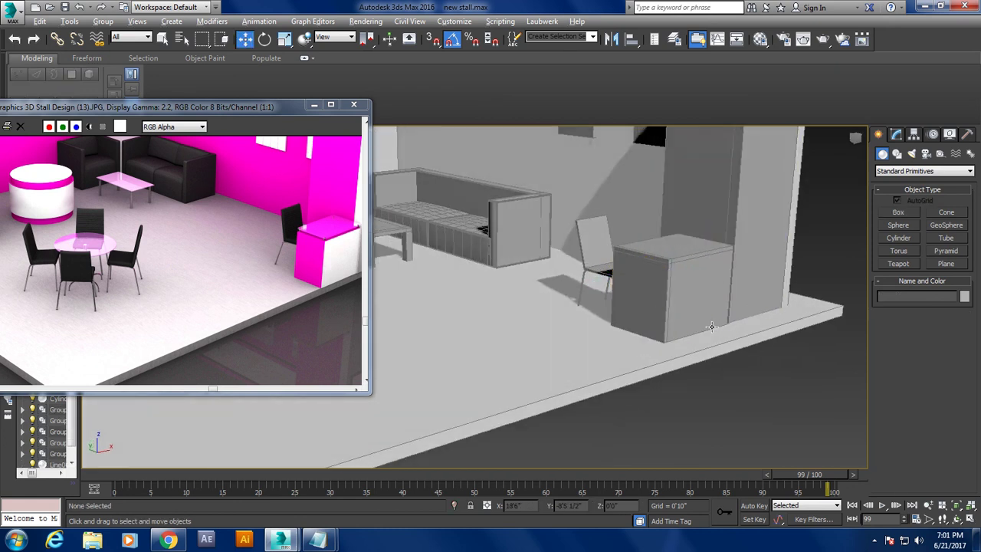
{"action": "middle_click_drag", "start_coordinate": [676, 394], "coordinate": [592, 290], "text": "alt"}
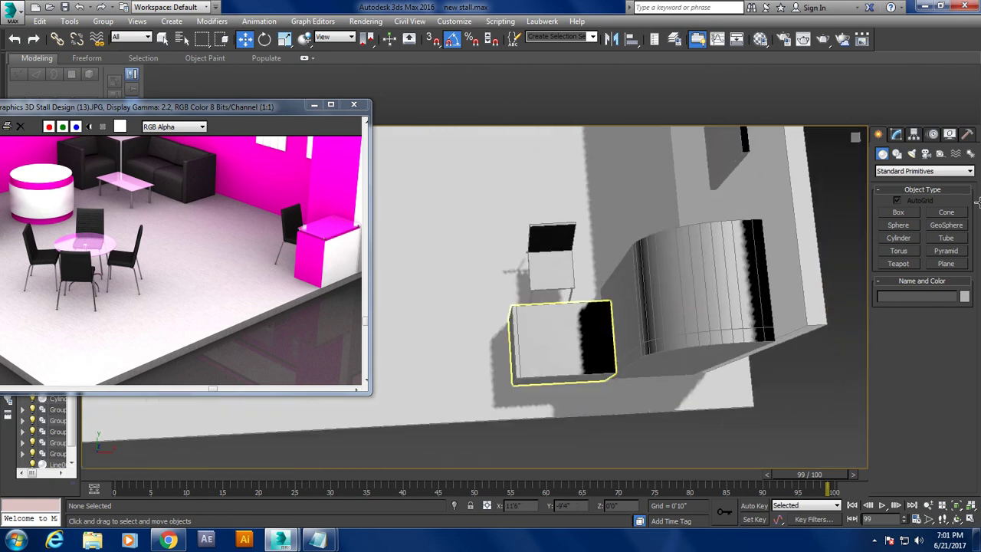
- Draw a 2'0" by 2'9" slab (Box011) over the counter and raise it onto the top
{"action": "left_click", "coordinate": [898, 212]}
{"action": "left_click_drag", "start_coordinate": [523, 316], "coordinate": [615, 371]}
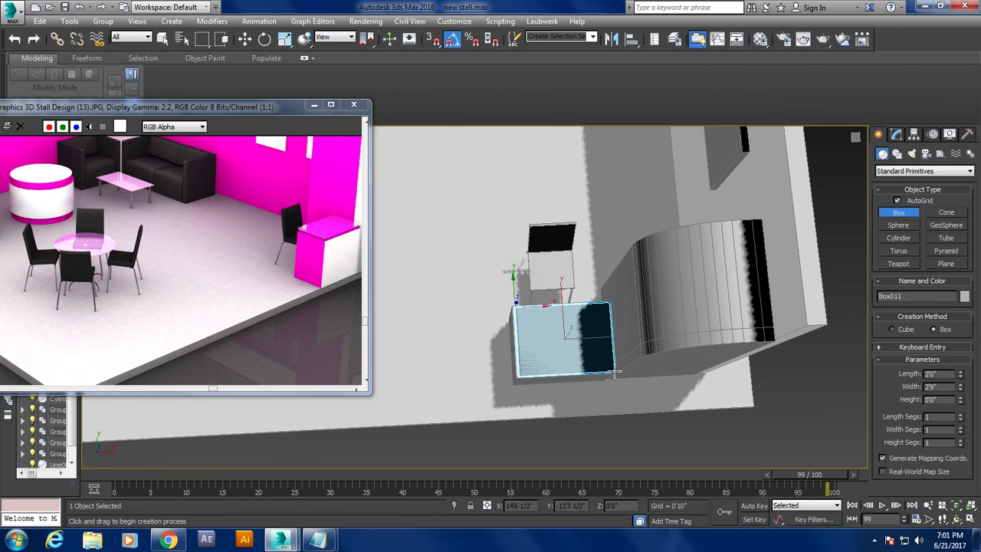
{"action": "key", "text": "w"}
{"action": "middle_click_drag", "start_coordinate": [616, 371], "coordinate": [510, 340], "text": "alt"}
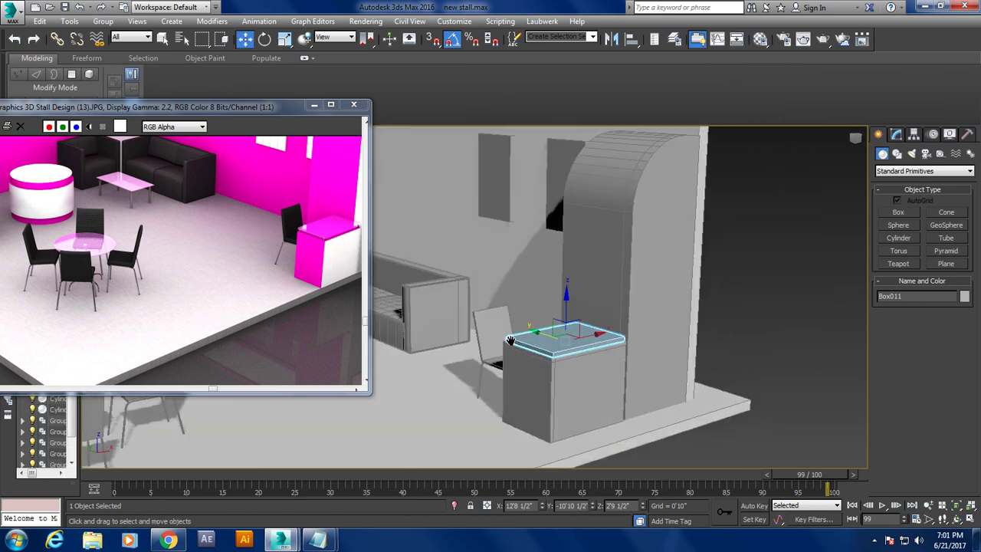
{"action": "left_click_drag", "start_coordinate": [567, 322], "coordinate": [566, 314]}
{"action": "middle_click_drag", "start_coordinate": [566, 314], "coordinate": [544, 345], "text": "alt"}
{"action": "key", "text": "alt+w"}
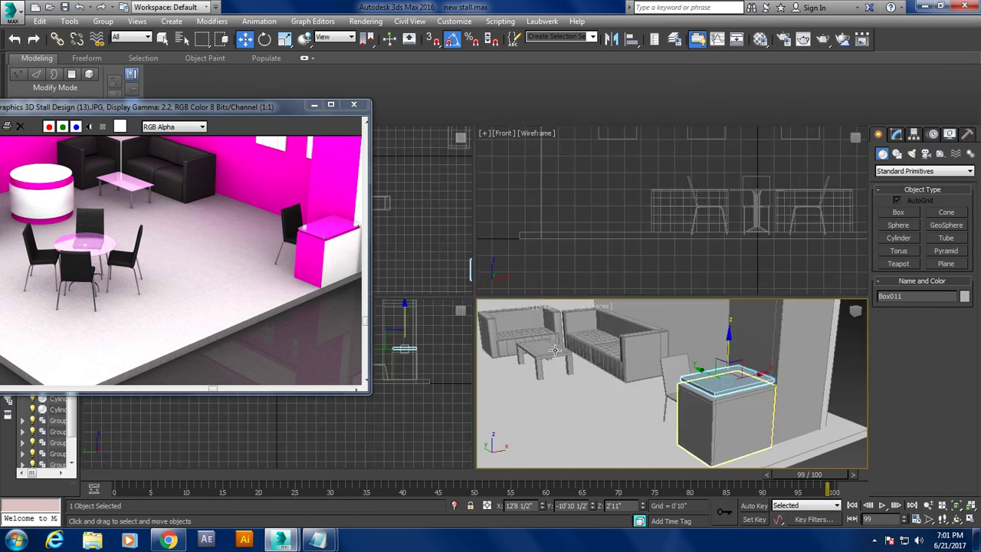
- Create a small cylinder in the Top view and lift it onto the counter top
{"action": "right_click", "coordinate": [466, 206]}
{"action": "key", "text": "alt+w"}
{"action": "middle_click_drag", "start_coordinate": [463, 269], "coordinate": [325, 301]}
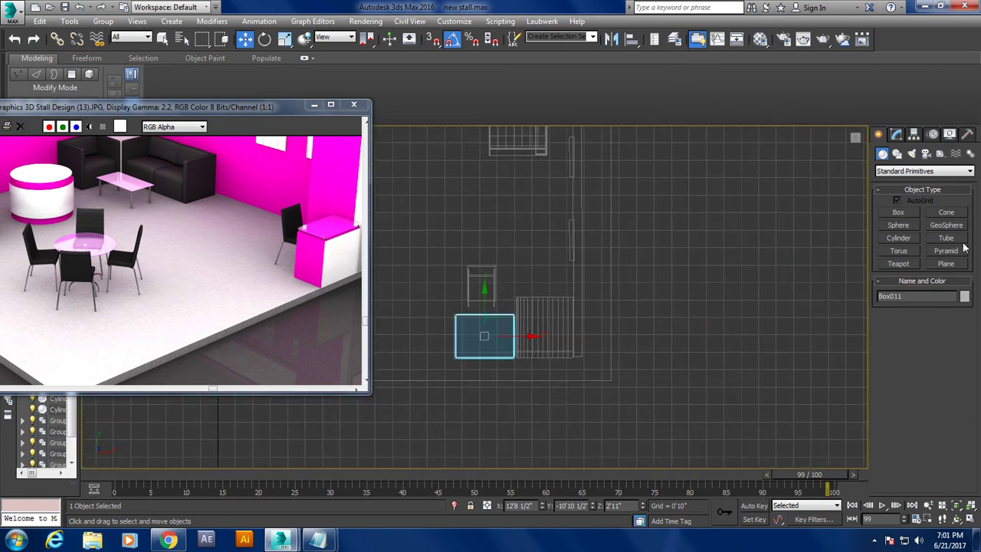
{"action": "left_click", "coordinate": [896, 237]}
{"action": "scroll", "coordinate": [514, 361], "scroll_direction": "up", "scroll_amount": 2}
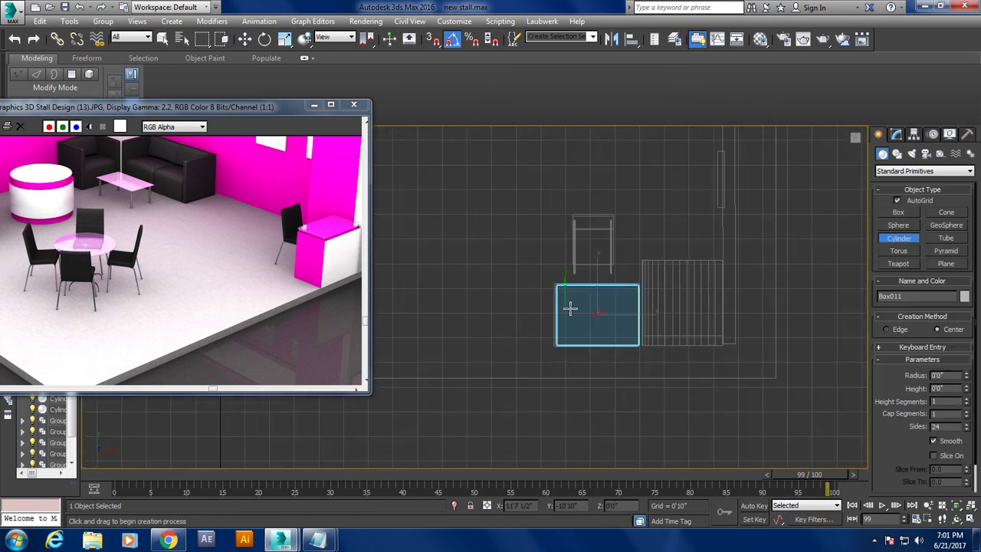
{"action": "left_click_drag", "start_coordinate": [568, 292], "coordinate": [568, 294]}
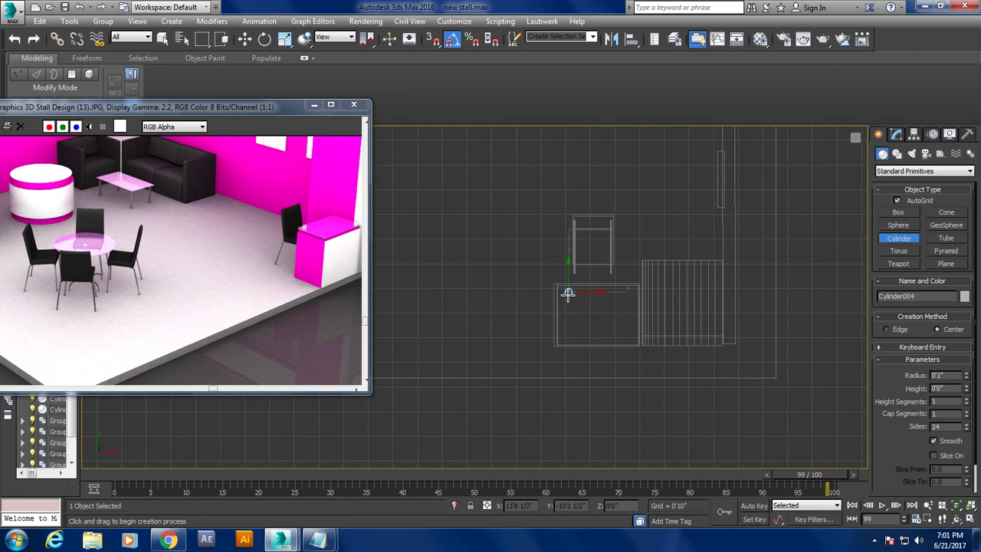
{"action": "left_click", "coordinate": [565, 268]}
{"action": "key", "text": "w"}
{"action": "key", "text": "alt+w"}
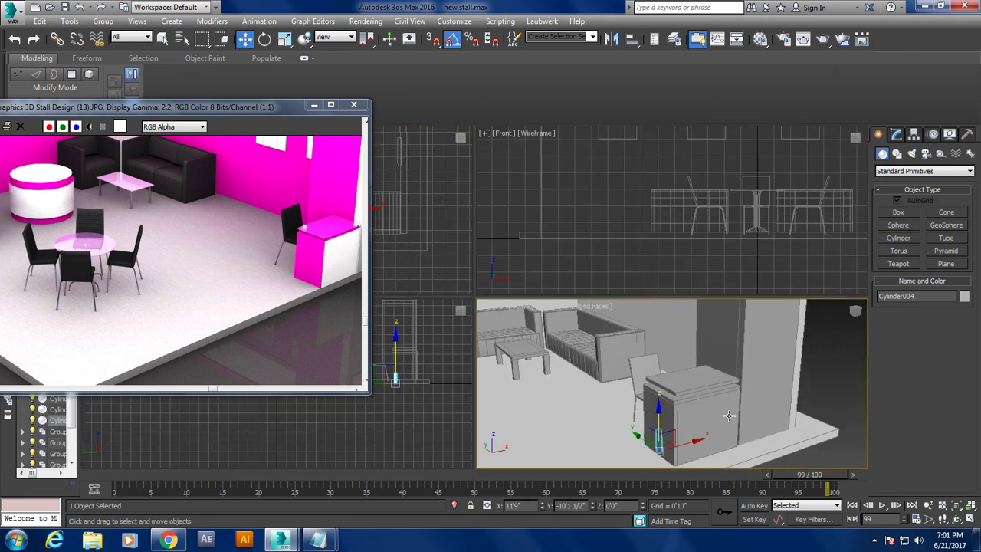
{"action": "middle_click_drag", "start_coordinate": [741, 409], "coordinate": [601, 376]}
{"action": "key", "text": "alt+w"}
{"action": "scroll", "coordinate": [618, 373], "scroll_direction": "down", "scroll_amount": 2}
{"action": "scroll", "coordinate": [622, 398], "scroll_direction": "down", "scroll_amount": 4}
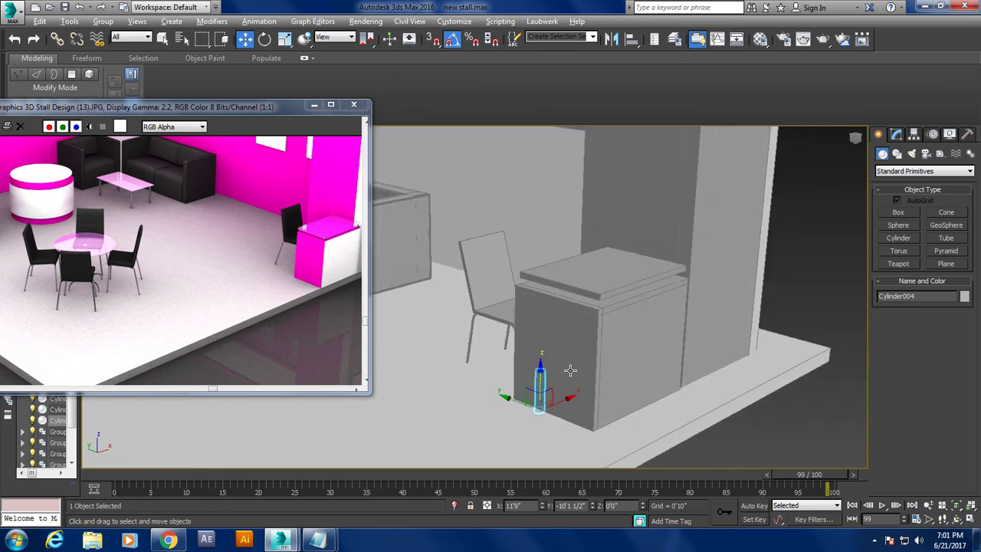
{"action": "left_click_drag", "start_coordinate": [539, 373], "coordinate": [541, 282]}
- Clone the cylinder to make a second one on the counter top
{"action": "middle_click_drag", "start_coordinate": [541, 282], "coordinate": [712, 284], "text": "alt"}
{"action": "scroll", "coordinate": [712, 285], "scroll_direction": "up", "scroll_amount": 3}
{"action": "scroll", "coordinate": [582, 268], "scroll_direction": "up", "scroll_amount": 2}
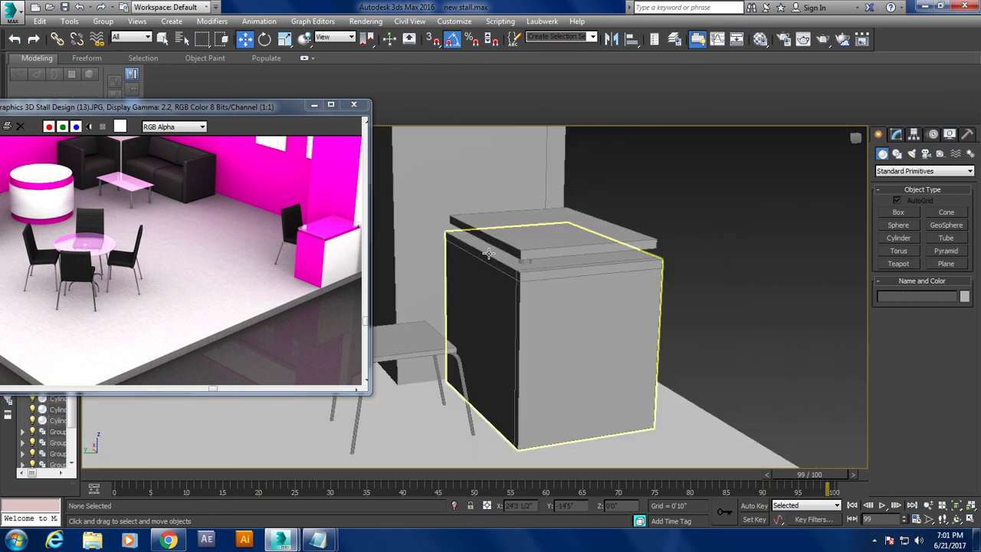
{"action": "middle_click_drag", "start_coordinate": [583, 268], "coordinate": [531, 251], "text": "alt"}
{"action": "left_click", "coordinate": [523, 284]}
{"action": "left_click_drag", "start_coordinate": [490, 309], "coordinate": [602, 297]}
{"action": "left_click", "coordinate": [493, 319]}
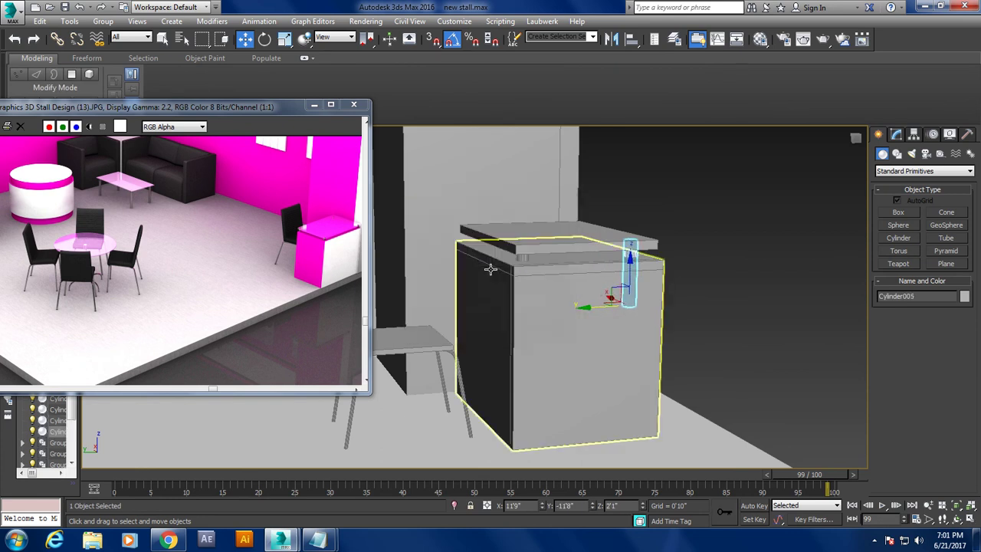
- Copy both cylinders to the counter's back edge
{"action": "left_click", "coordinate": [526, 254], "text": "ctrl"}
{"action": "middle_click_drag", "start_coordinate": [526, 254], "coordinate": [540, 257], "text": "alt"}
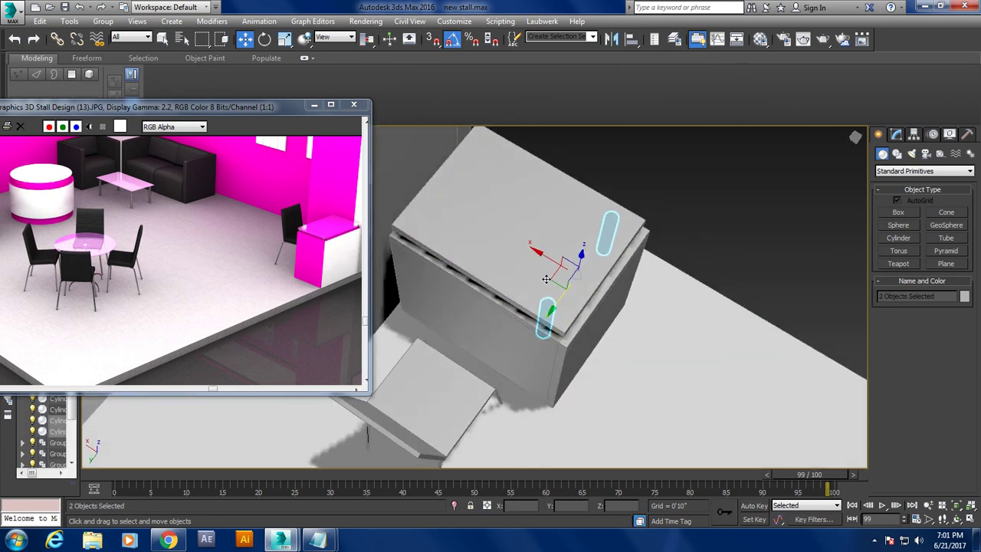
{"action": "left_click_drag", "start_coordinate": [540, 257], "coordinate": [426, 175], "text": "shift"}
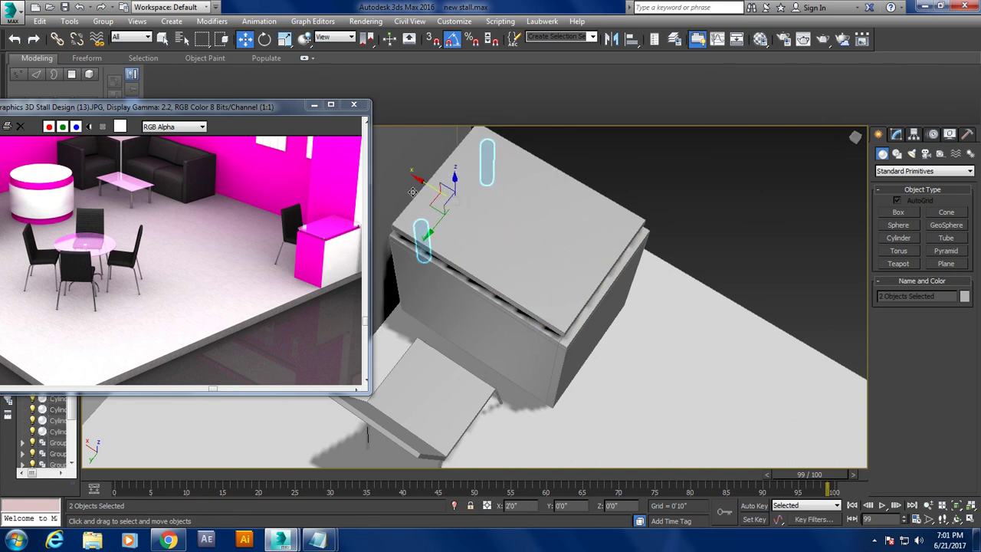
{"action": "left_click", "coordinate": [491, 321]}
{"action": "left_click", "coordinate": [794, 162]}
{"action": "mouse_move", "coordinate": [793, 162]}
{"action": "middle_mouse_down", "text": "alt"}
{"action": "mouse_move", "coordinate": [568, 244]}
{"action": "mouse_move", "coordinate": [440, 348]}
{"action": "mouse_move", "coordinate": [636, 381]}
{"action": "mouse_move", "coordinate": [636, 337]}
{"action": "middle_mouse_up", "text": "alt"}
- Pick the Line spline tool and frame the back wall in a maximized Front view
{"action": "scroll", "coordinate": [439, 348], "scroll_direction": "down", "scroll_amount": 3}
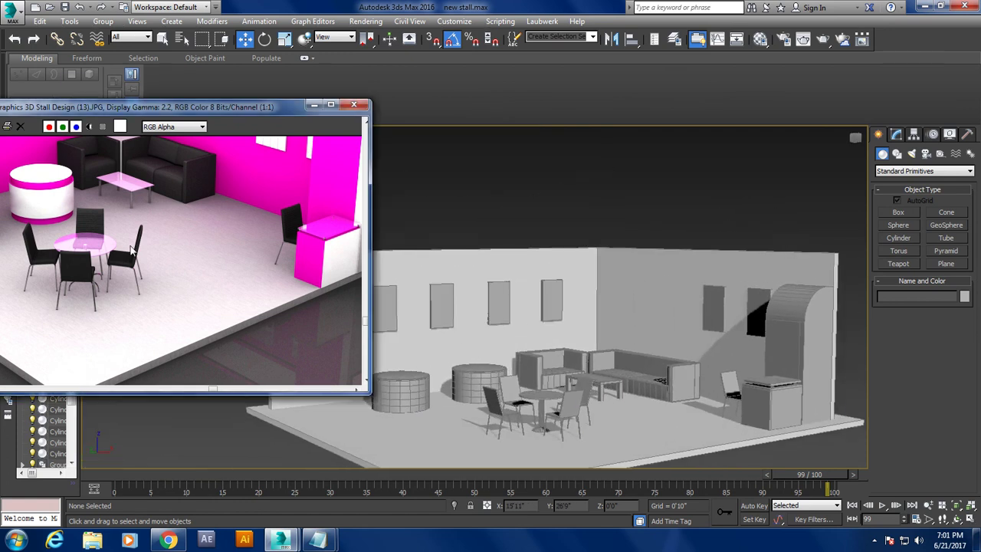
{"action": "scroll", "coordinate": [151, 245], "scroll_direction": "down", "scroll_amount": 2}
{"action": "scroll", "coordinate": [151, 252], "scroll_direction": "up", "scroll_amount": 1}
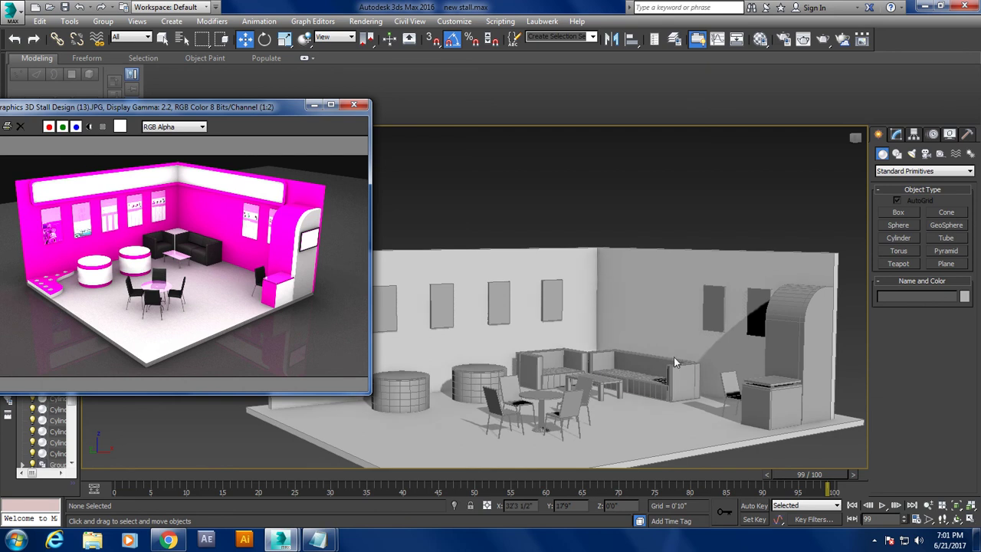
{"action": "scroll", "coordinate": [584, 319], "scroll_direction": "up", "scroll_amount": 2}
{"action": "middle_click_drag", "start_coordinate": [584, 318], "coordinate": [635, 327], "text": "alt"}
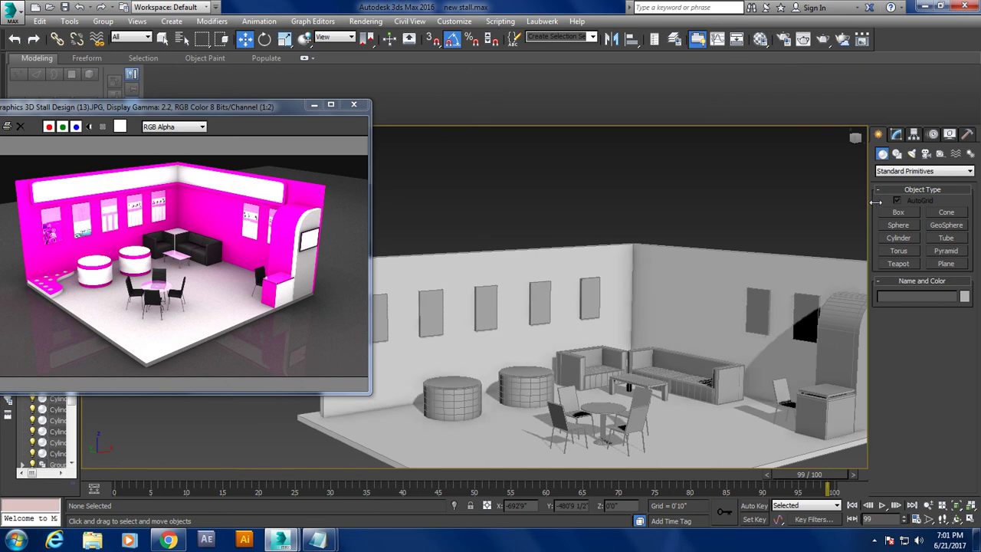
{"action": "left_click", "coordinate": [898, 154]}
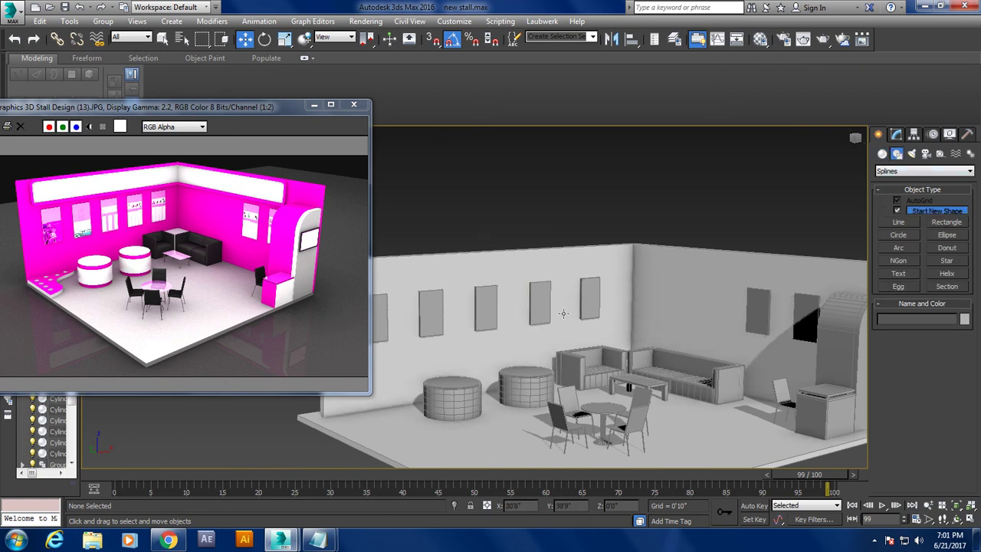
{"action": "key", "text": "alt+w"}
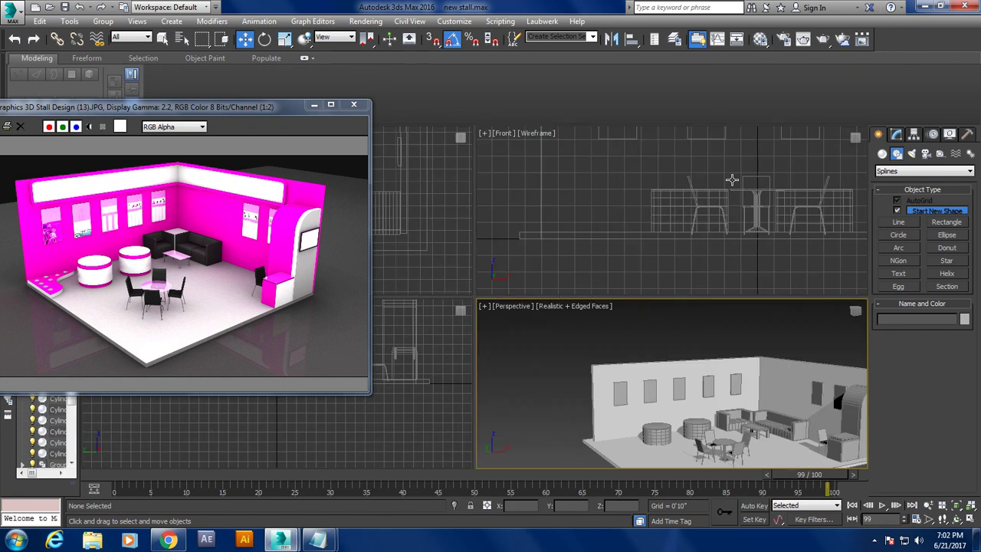
{"action": "key", "text": "alt+w"}
{"action": "scroll", "coordinate": [617, 241], "scroll_direction": "down", "scroll_amount": 3}
{"action": "middle_click_drag", "start_coordinate": [766, 306], "coordinate": [672, 351]}
{"action": "scroll", "coordinate": [672, 351], "scroll_direction": "down", "scroll_amount": 2}
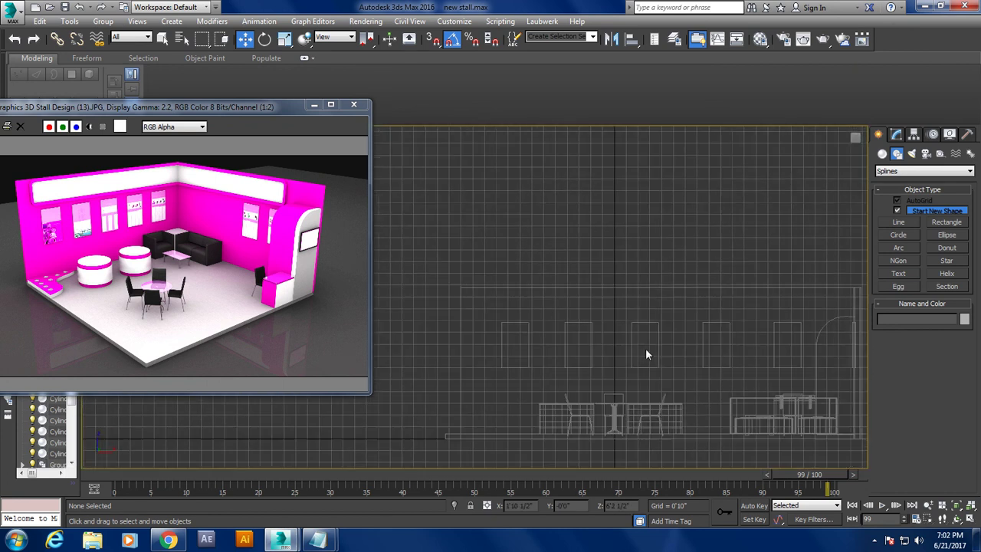
{"action": "left_click", "coordinate": [898, 222]}
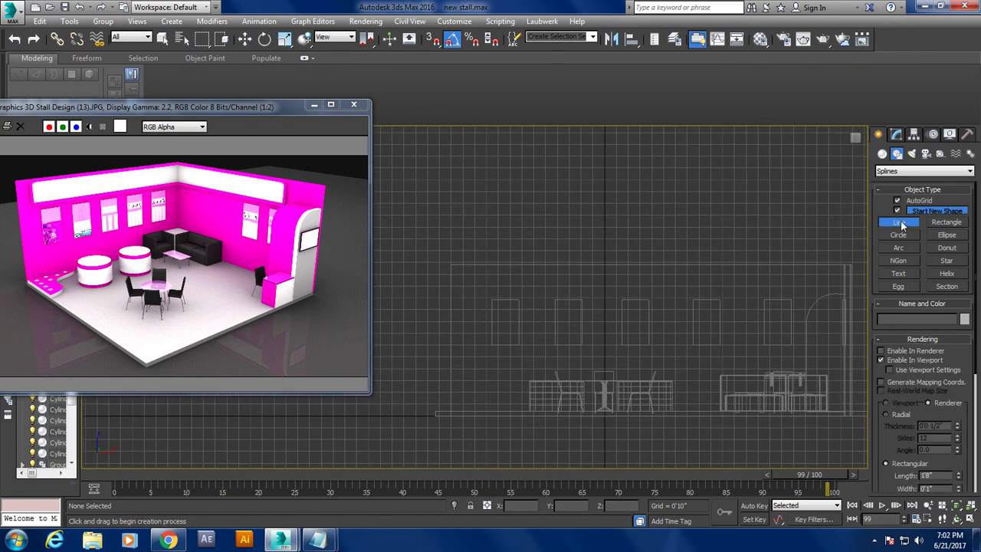
{"action": "middle_click_drag", "start_coordinate": [617, 346], "coordinate": [583, 334]}
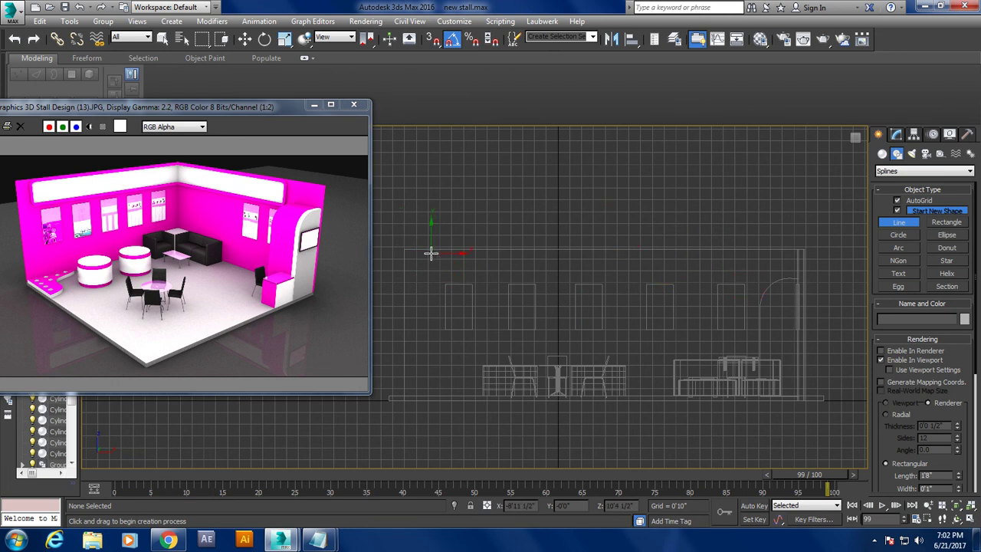
- Draw a four-corner thin rectangle along the back wall top and close the spline
{"action": "left_click", "coordinate": [431, 254]}
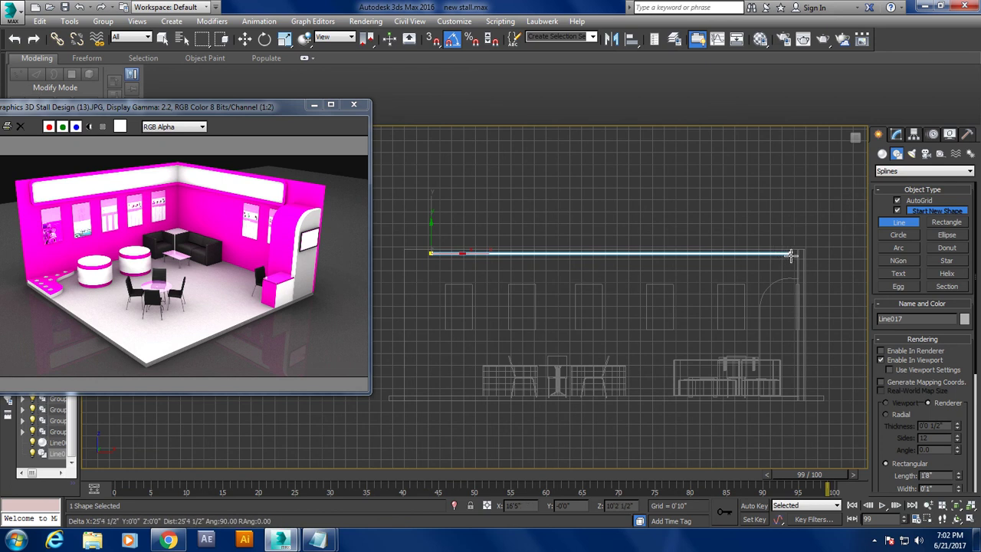
{"action": "left_click", "coordinate": [790, 254]}
{"action": "left_click", "coordinate": [790, 272]}
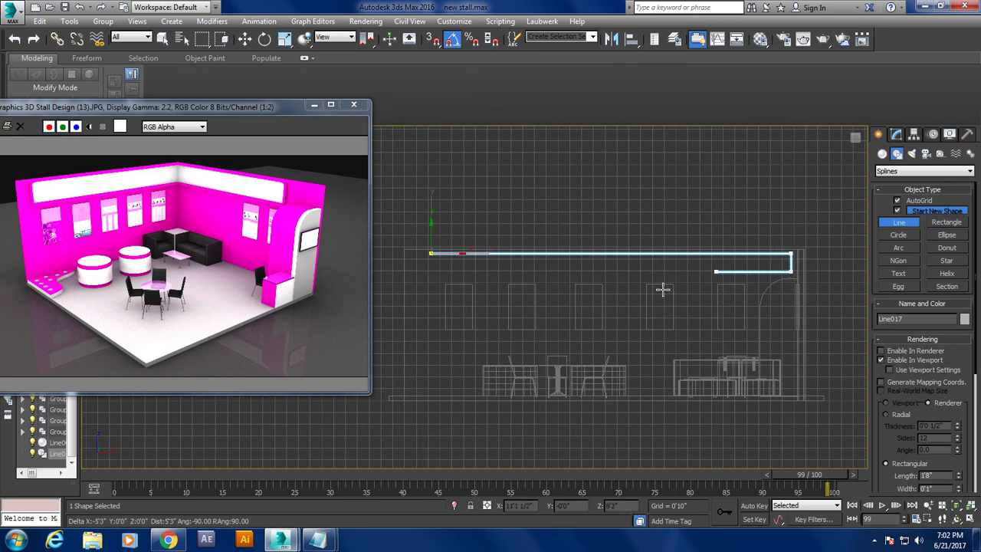
{"action": "left_click", "coordinate": [431, 271]}
{"action": "left_click", "coordinate": [430, 254]}
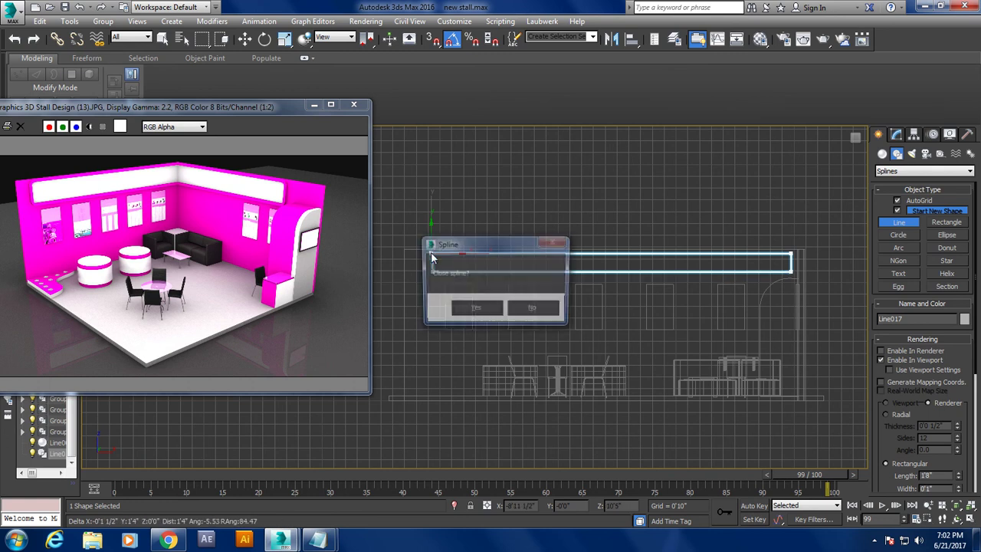
{"action": "left_click", "coordinate": [476, 307]}
{"action": "key", "text": "alt+w"}
- Apply an Extrude modifier to Line017 in maximized Perspective with Amount 0'4"
{"action": "key", "text": "w"}
{"action": "left_click", "coordinate": [711, 370]}
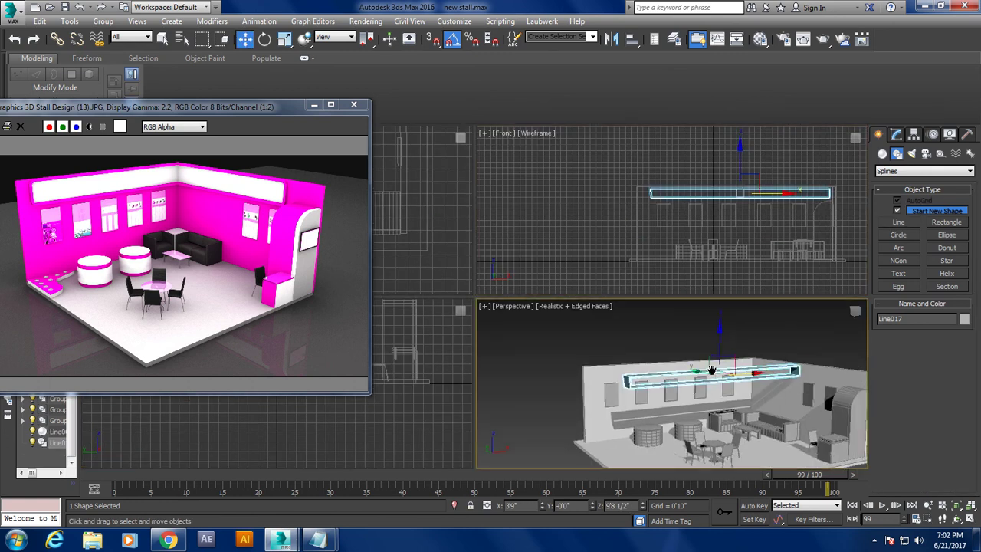
{"action": "key", "text": "alt+w"}
{"action": "scroll", "coordinate": [695, 358], "scroll_direction": "down", "scroll_amount": 3}
{"action": "scroll", "coordinate": [682, 347], "scroll_direction": "down", "scroll_amount": 2}
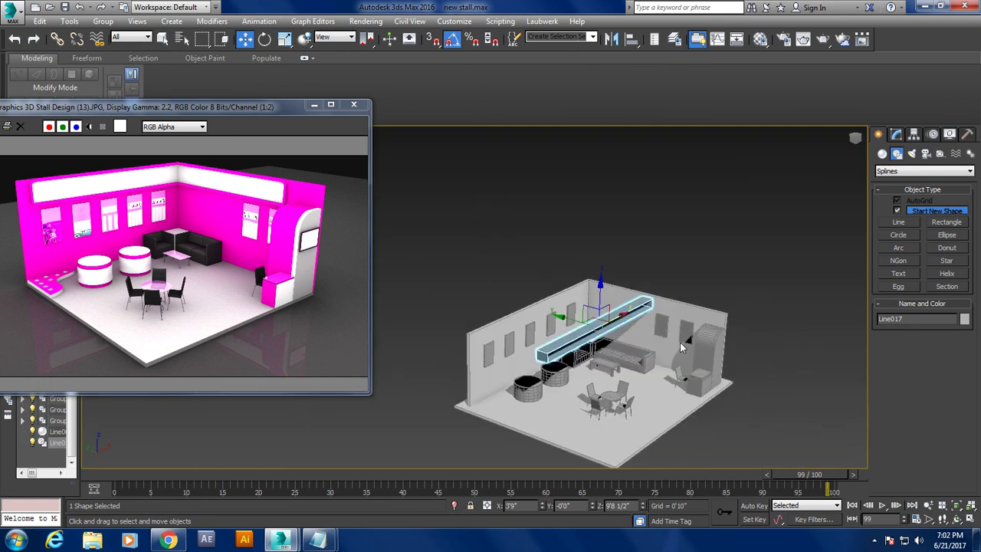
{"action": "left_click", "coordinate": [896, 136]}
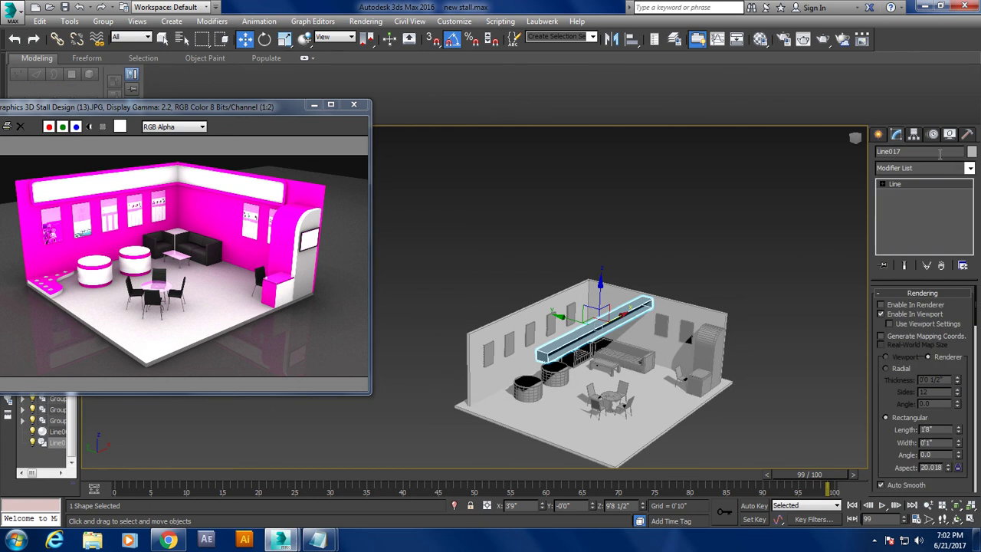
{"action": "left_click", "coordinate": [969, 168]}
{"action": "scroll", "coordinate": [967, 181], "scroll_direction": "down", "scroll_amount": 8}
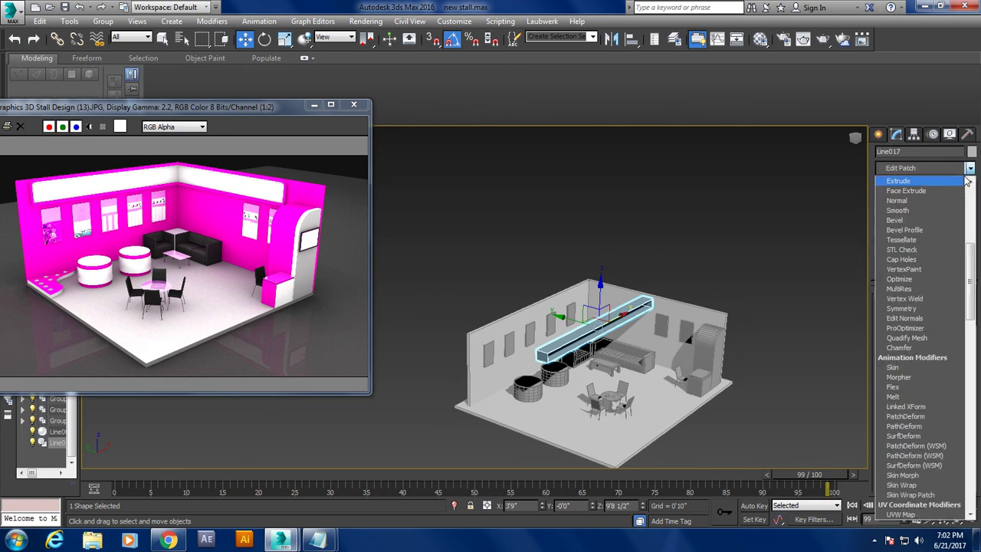
{"action": "left_click", "coordinate": [965, 180]}
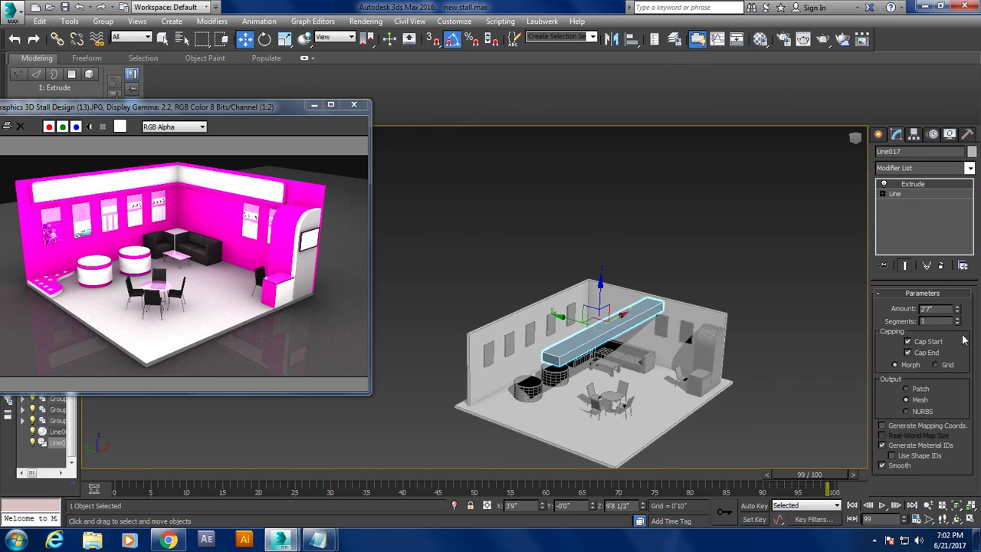
{"action": "left_click_drag", "start_coordinate": [957, 314], "coordinate": [968, 344]}
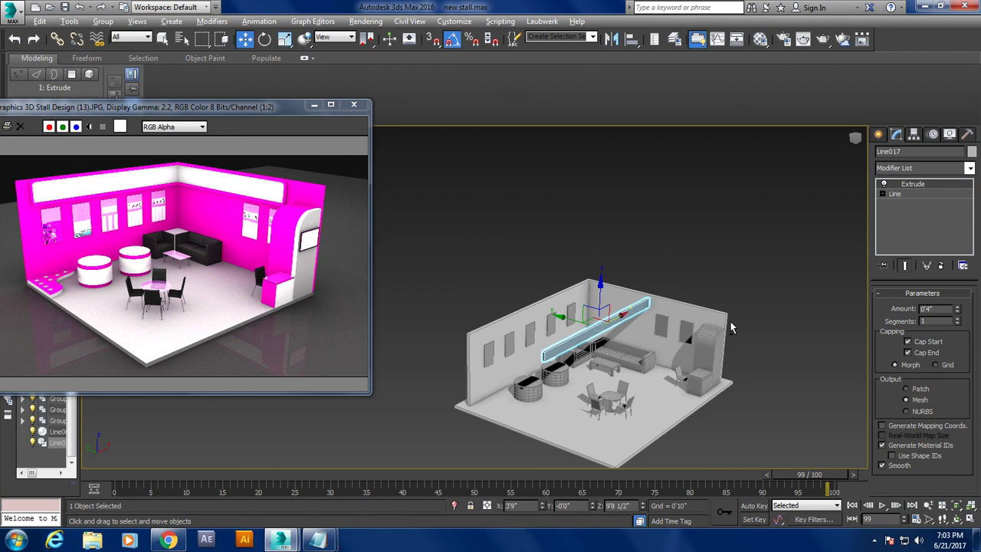
{"action": "scroll", "coordinate": [729, 328], "scroll_direction": "up", "scroll_amount": 1}
{"action": "scroll", "coordinate": [730, 328], "scroll_direction": "up", "scroll_amount": 2}
{"action": "scroll", "coordinate": [729, 327], "scroll_direction": "up", "scroll_amount": 2}
- Select the band's corner vertices at Vertex level with Show End Result on
{"action": "left_click", "coordinate": [882, 194]}
{"action": "left_click", "coordinate": [904, 203]}
{"action": "left_click_drag", "start_coordinate": [433, 308], "coordinate": [540, 436]}
{"action": "left_click", "coordinate": [904, 266]}
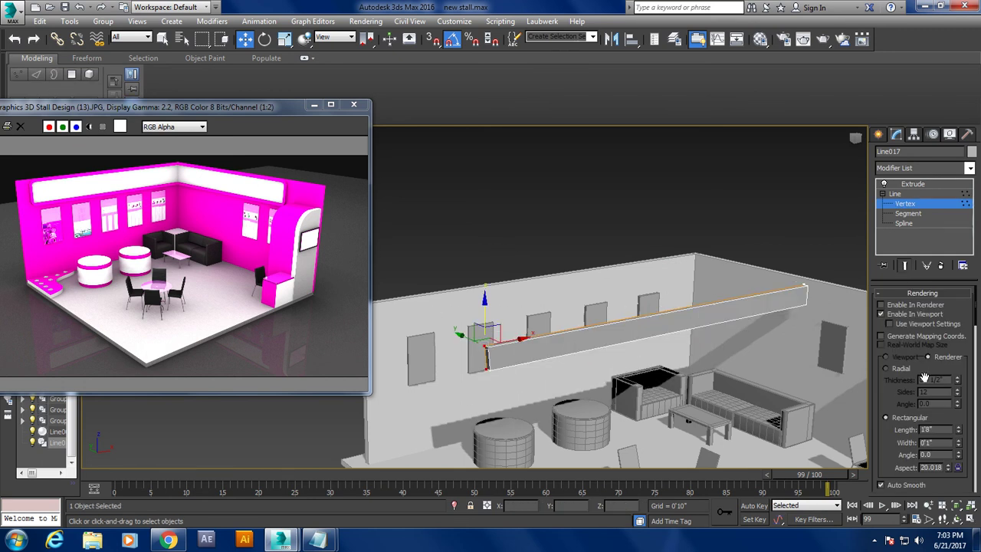
- Fillet the selected corner vertices of the band
{"action": "scroll", "coordinate": [924, 378], "scroll_direction": "down", "scroll_amount": 2}
{"action": "scroll", "coordinate": [927, 399], "scroll_direction": "down", "scroll_amount": 3}
{"action": "scroll", "coordinate": [929, 429], "scroll_direction": "down", "scroll_amount": 3}
{"action": "scroll", "coordinate": [935, 464], "scroll_direction": "down", "scroll_amount": 2}
{"action": "scroll", "coordinate": [931, 445], "scroll_direction": "down", "scroll_amount": 3}
{"action": "scroll", "coordinate": [917, 413], "scroll_direction": "down", "scroll_amount": 2}
{"action": "scroll", "coordinate": [909, 393], "scroll_direction": "down", "scroll_amount": 2}
{"action": "left_click", "coordinate": [898, 405]}
{"action": "left_click_drag", "start_coordinate": [485, 347], "coordinate": [486, 342]}
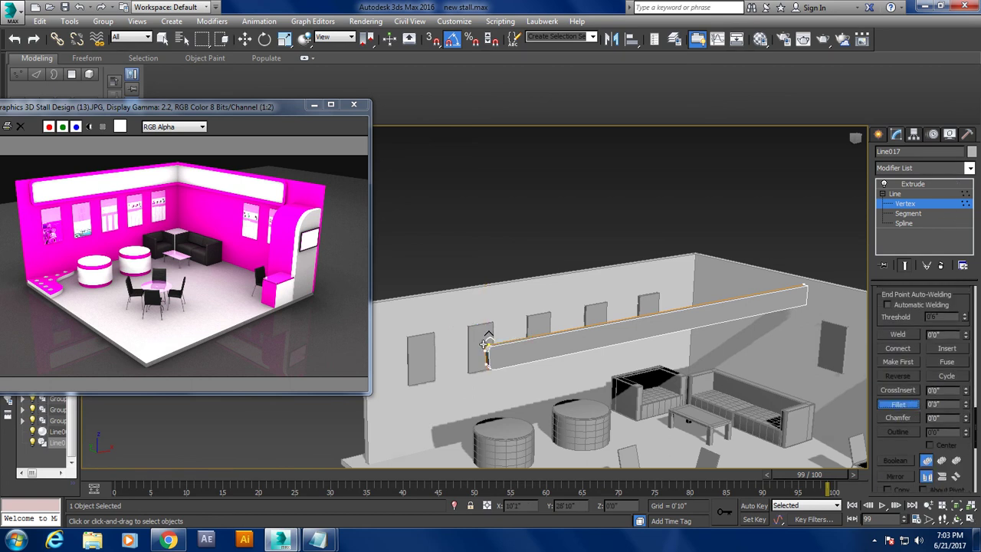
{"action": "right_click", "coordinate": [677, 321]}
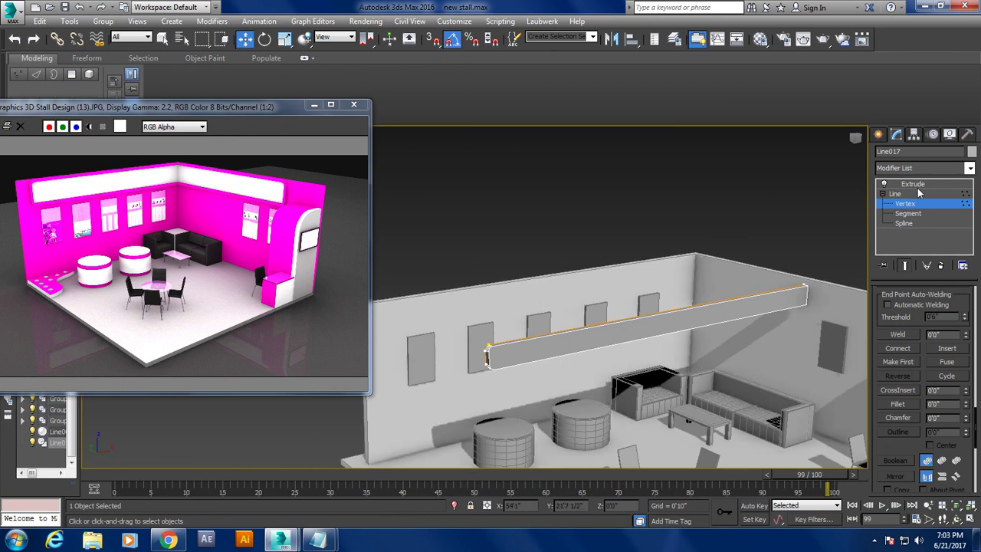
- Leave vertex level and align the extruded band with the back wall's top edge
{"action": "left_click", "coordinate": [695, 299]}
{"action": "left_click_drag", "start_coordinate": [646, 317], "coordinate": [539, 299]}
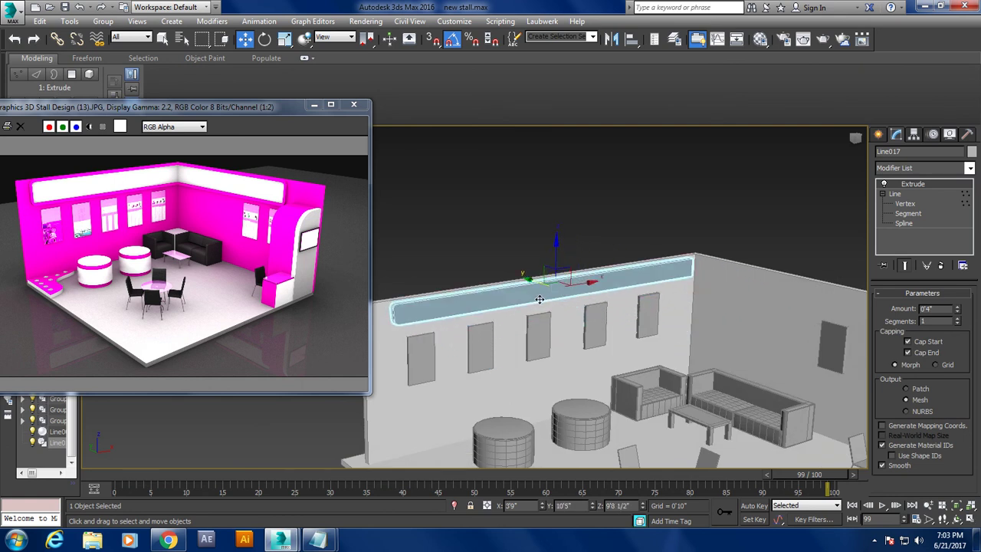
{"action": "middle_click_drag", "start_coordinate": [539, 298], "coordinate": [489, 292], "text": "alt"}
{"action": "mouse_move", "coordinate": [472, 254]}
{"action": "middle_mouse_down", "text": "alt"}
{"action": "mouse_move", "coordinate": [671, 323]}
{"action": "mouse_move", "coordinate": [561, 336]}
{"action": "mouse_move", "coordinate": [596, 341]}
{"action": "middle_mouse_up", "text": "alt"}
{"action": "left_click_drag", "start_coordinate": [577, 292], "coordinate": [584, 292]}
{"action": "left_click_drag", "start_coordinate": [585, 295], "coordinate": [582, 297]}
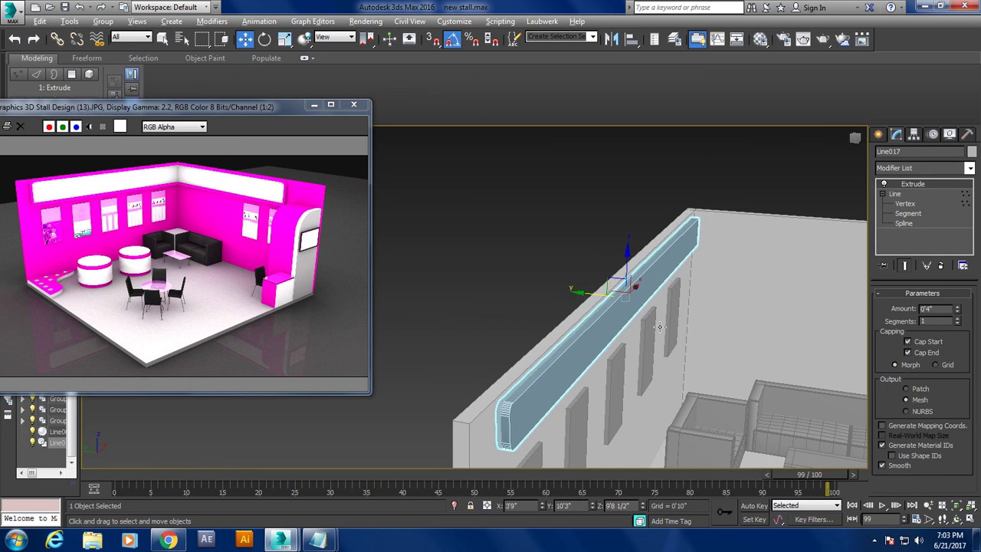
{"action": "middle_click_drag", "start_coordinate": [581, 297], "coordinate": [644, 319], "text": "alt"}
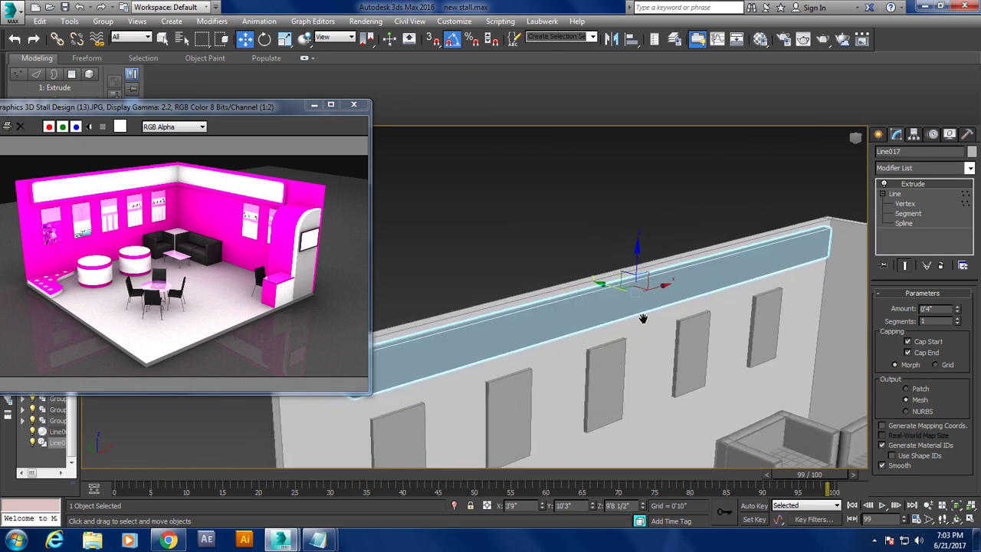
- Convert the band to Editable Poly and inset its front face by 0'2 1/2"
{"action": "right_click", "coordinate": [584, 315]}
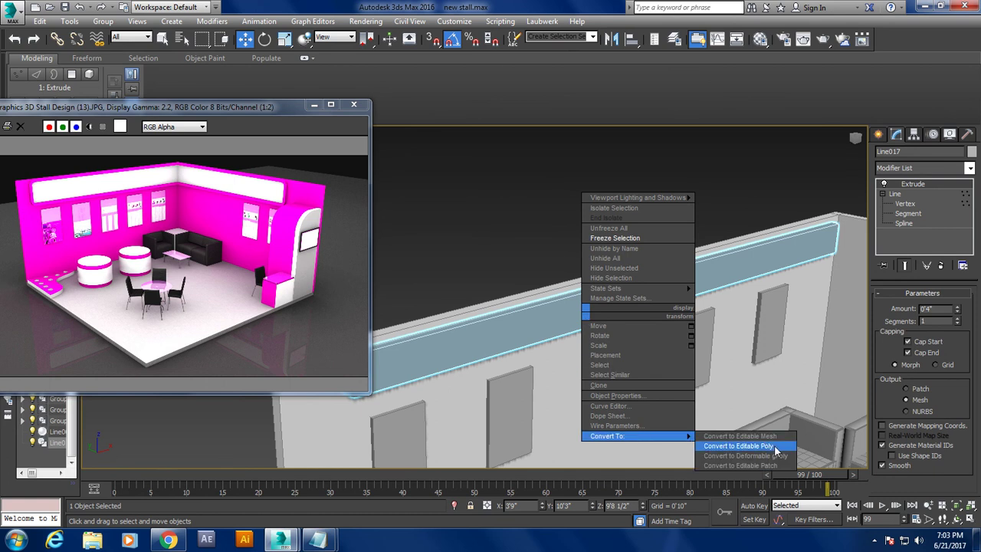
{"action": "left_click", "coordinate": [775, 450]}
{"action": "left_click", "coordinate": [936, 319]}
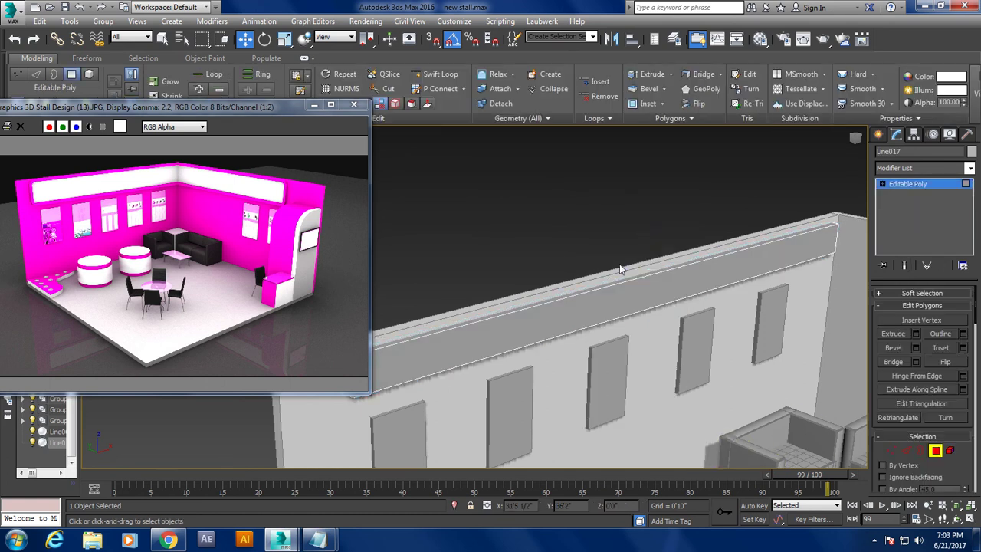
{"action": "left_click", "coordinate": [667, 287]}
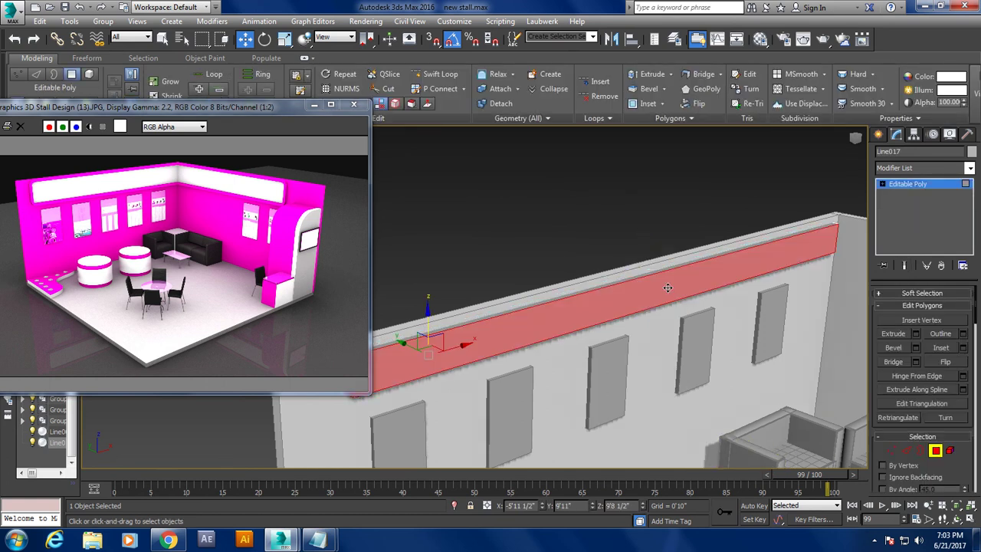
{"action": "left_click", "coordinate": [963, 350]}
{"action": "left_click_drag", "start_coordinate": [482, 321], "coordinate": [479, 329]}
{"action": "left_click", "coordinate": [481, 339]}
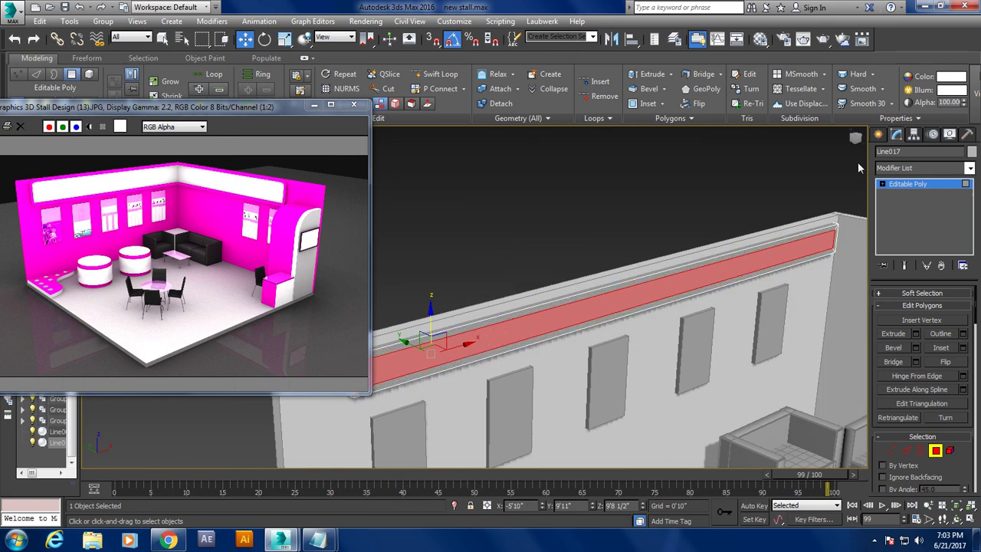
{"action": "left_click", "coordinate": [908, 184]}
- Shift the band's corner-end vertices slightly along the wall
{"action": "middle_click_drag", "start_coordinate": [748, 270], "coordinate": [758, 218], "text": "alt"}
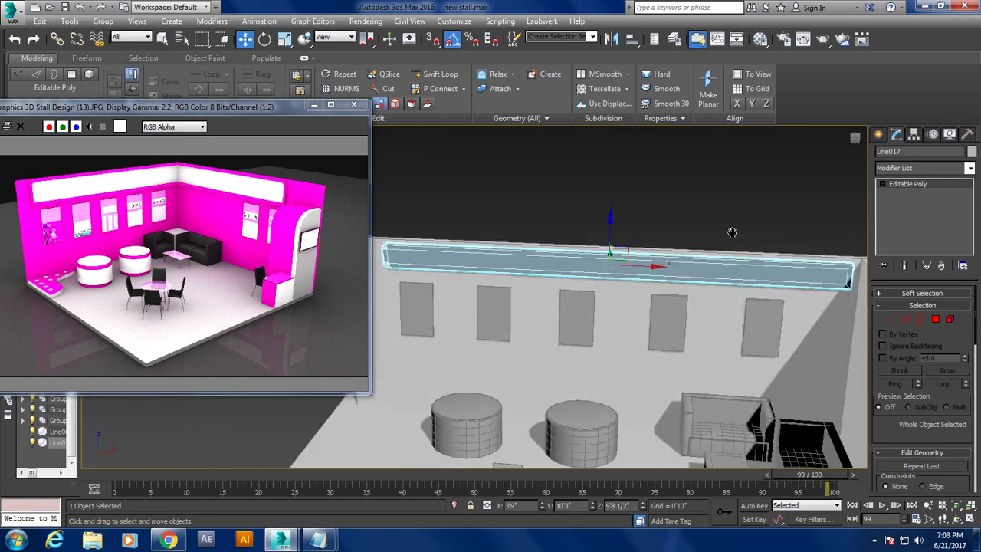
{"action": "key", "text": "1"}
{"action": "left_click_drag", "start_coordinate": [759, 218], "coordinate": [836, 398]}
{"action": "left_click_drag", "start_coordinate": [826, 266], "coordinate": [830, 269]}
{"action": "left_click", "coordinate": [908, 185]}
- Shift-drag the band along the wall to start a copy
{"action": "scroll", "coordinate": [749, 292], "scroll_direction": "down", "scroll_amount": 4}
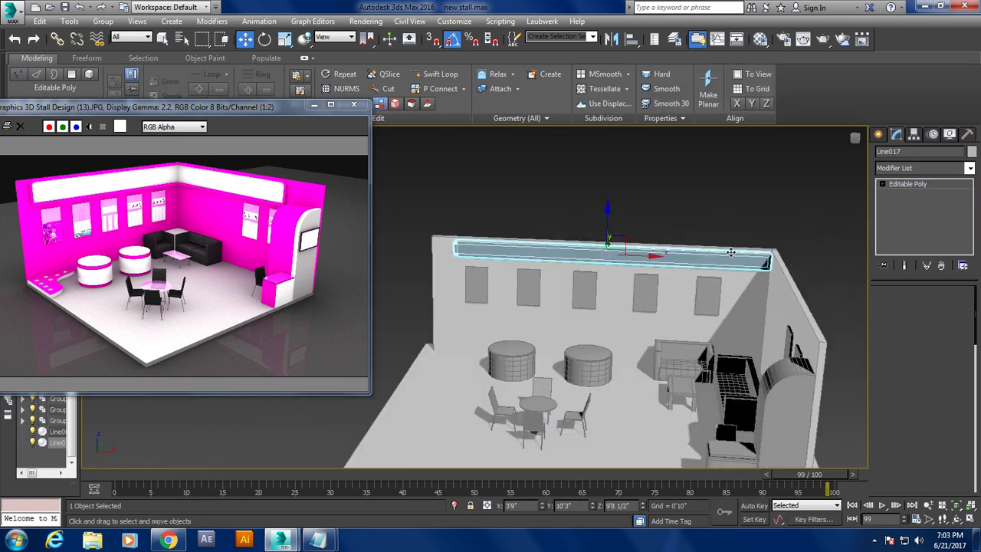
{"action": "scroll", "coordinate": [749, 293], "scroll_direction": "down", "scroll_amount": 5}
{"action": "middle_click_drag", "start_coordinate": [748, 289], "coordinate": [644, 280]}
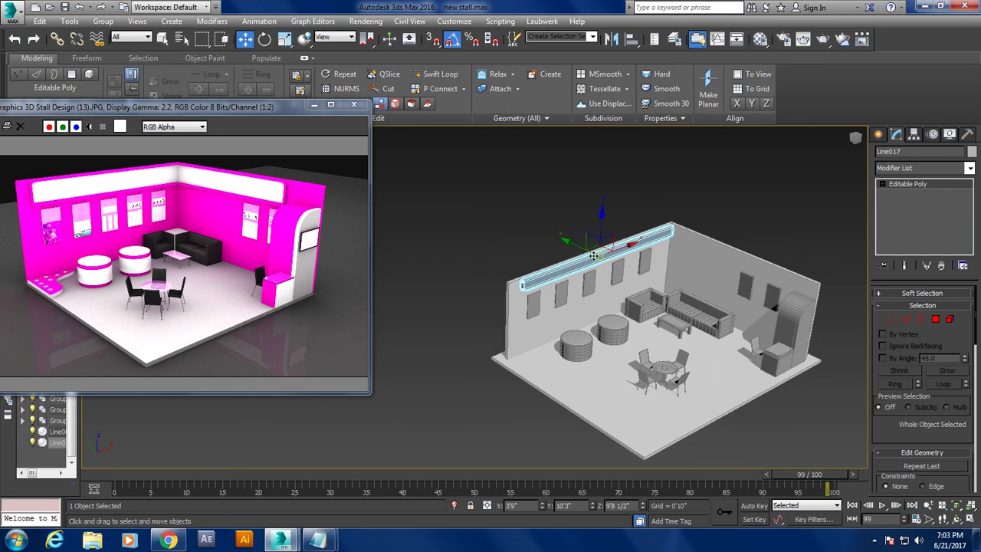
{"action": "left_click_drag", "start_coordinate": [594, 255], "coordinate": [628, 270], "text": "shift"}
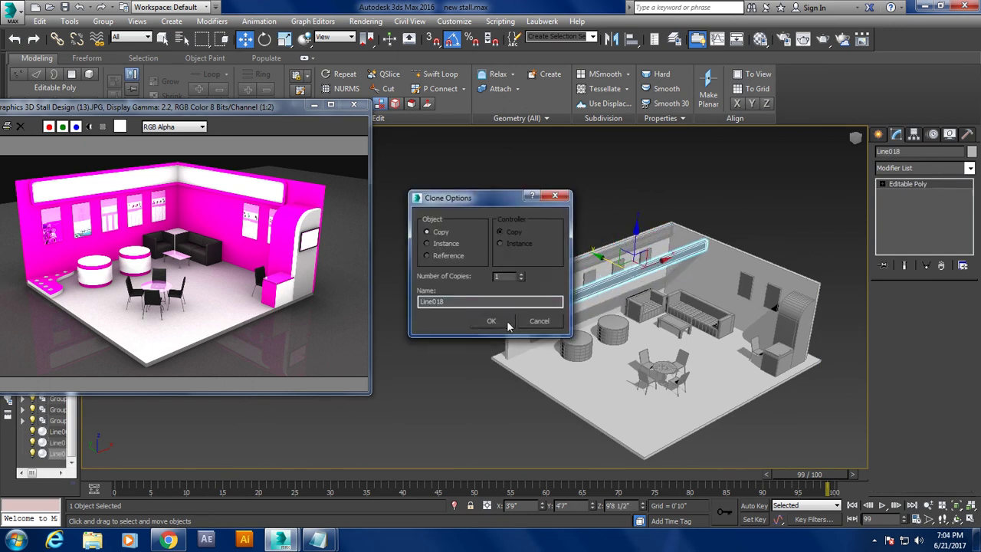
- Create the copy Line018 and rotate it to -180 degrees
{"action": "left_click", "coordinate": [507, 324]}
{"action": "key", "text": "e"}
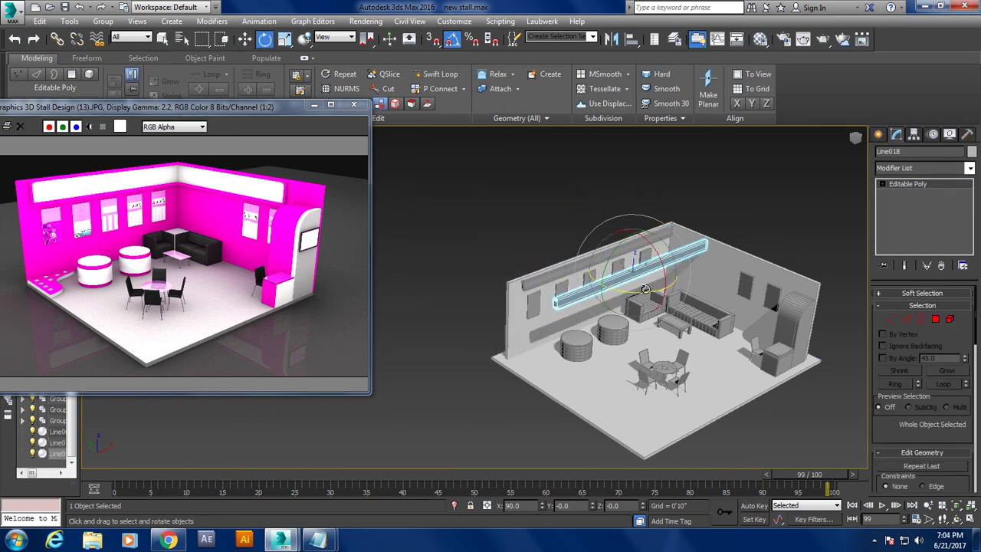
{"action": "left_click_drag", "start_coordinate": [643, 289], "coordinate": [645, 279]}
{"action": "key", "text": "w"}
{"action": "middle_click_drag", "start_coordinate": [646, 279], "coordinate": [704, 284], "text": "alt"}
{"action": "scroll", "coordinate": [675, 280], "scroll_direction": "up", "scroll_amount": 3}
{"action": "key", "text": "e"}
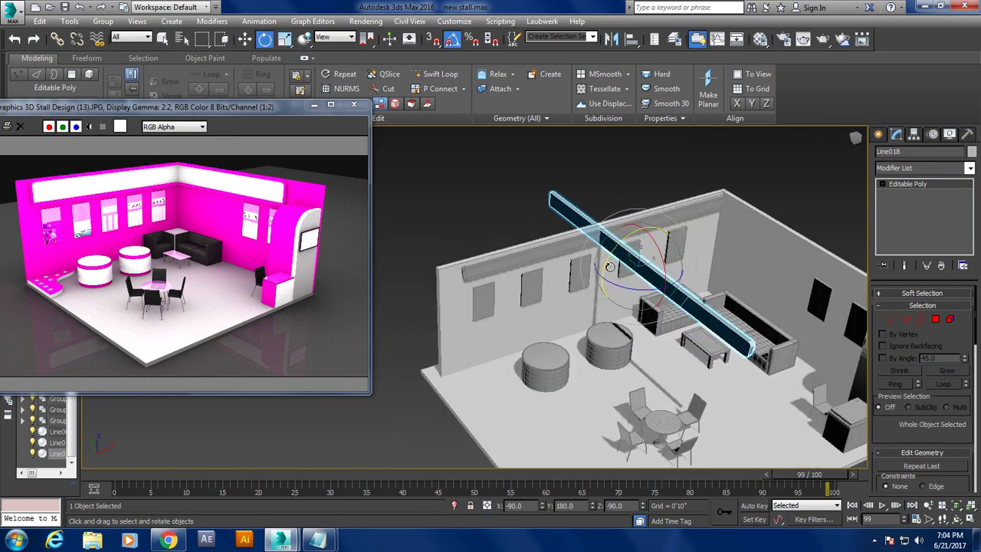
{"action": "left_click_drag", "start_coordinate": [614, 253], "coordinate": [608, 263]}
{"action": "key", "text": "w"}
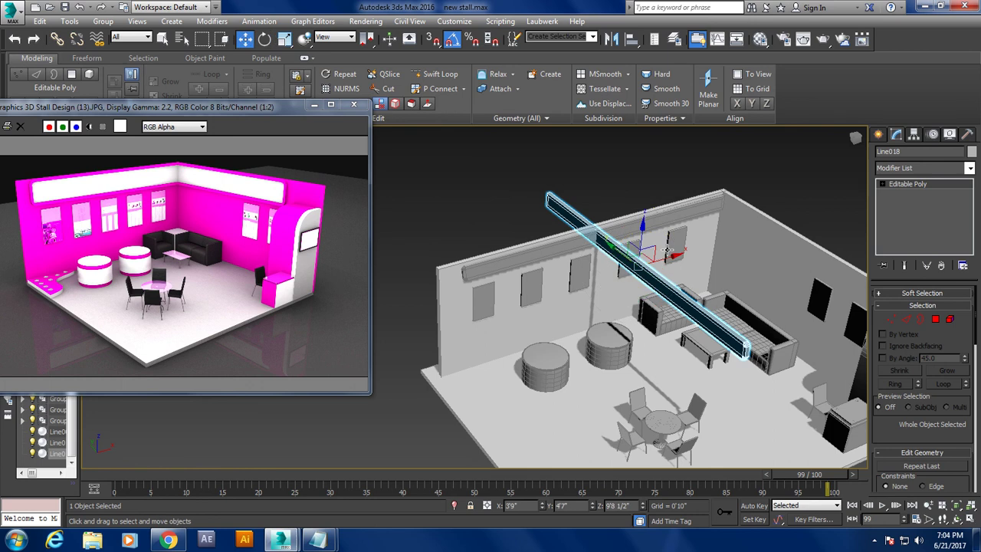
- Move the band copy onto the top of the side wall
{"action": "left_click_drag", "start_coordinate": [668, 261], "coordinate": [794, 243]}
{"action": "scroll", "coordinate": [794, 244], "scroll_direction": "up", "scroll_amount": 4}
{"action": "middle_click_drag", "start_coordinate": [794, 244], "coordinate": [646, 278]}
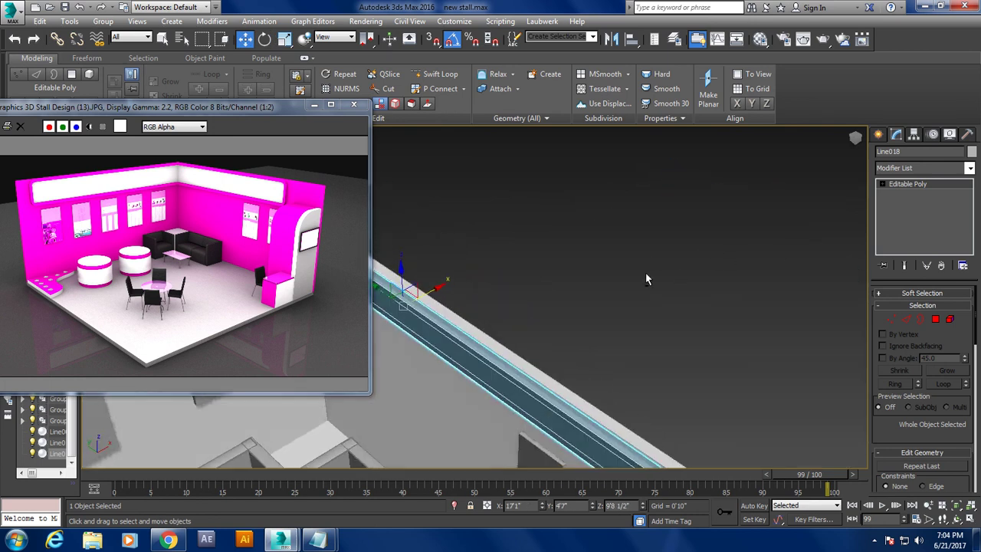
{"action": "scroll", "coordinate": [597, 292], "scroll_direction": "up", "scroll_amount": 3}
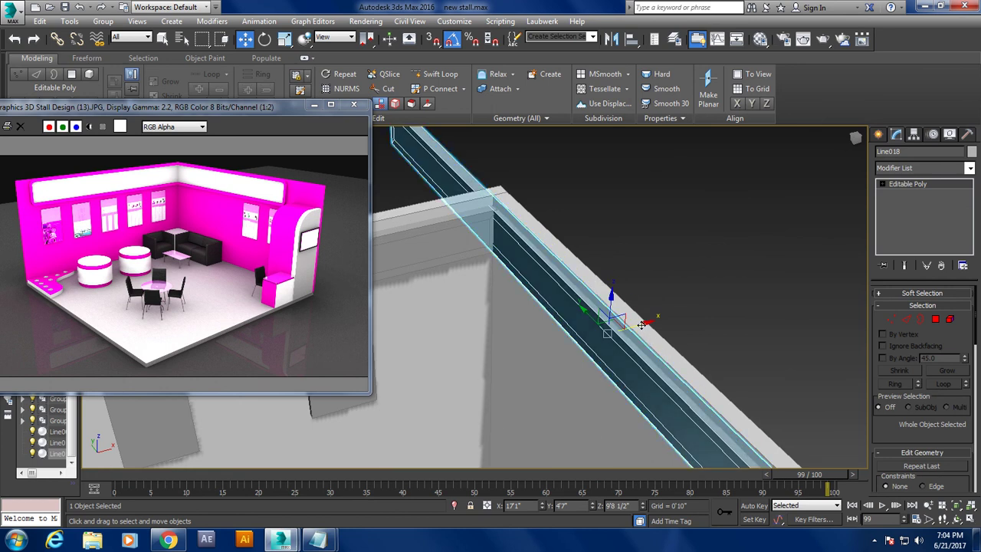
{"action": "left_click_drag", "start_coordinate": [641, 325], "coordinate": [637, 336]}
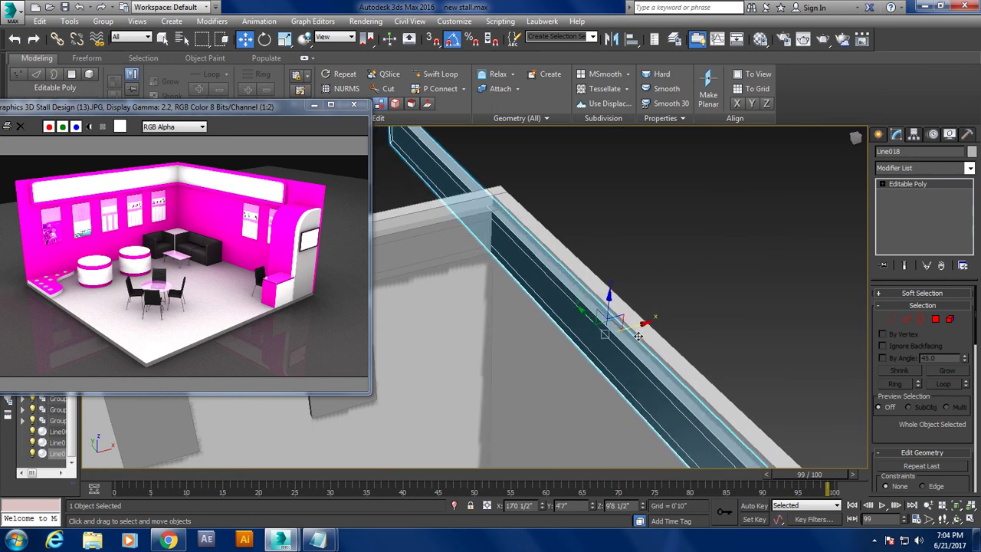
{"action": "scroll", "coordinate": [638, 335], "scroll_direction": "down", "scroll_amount": 5}
{"action": "middle_click_drag", "start_coordinate": [638, 336], "coordinate": [540, 318], "text": "alt"}
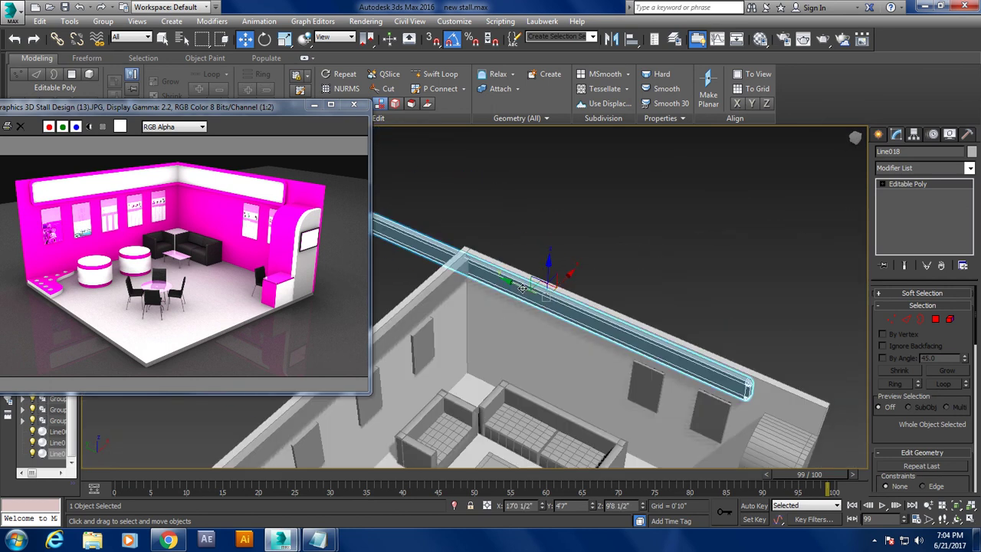
{"action": "left_click_drag", "start_coordinate": [522, 287], "coordinate": [633, 339]}
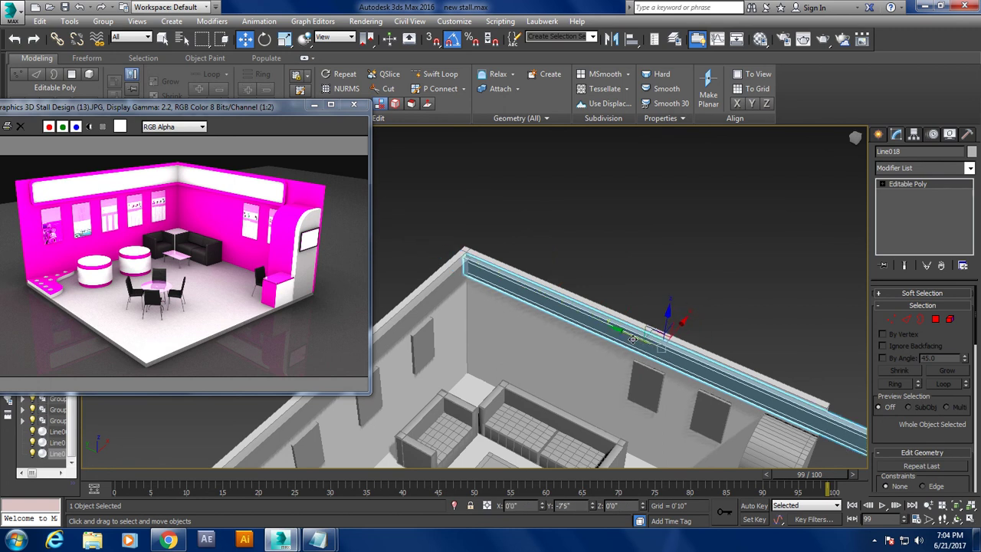
- Pull the copy's end vertices to meet the wall corner
{"action": "key", "text": "1"}
{"action": "scroll", "coordinate": [674, 311], "scroll_direction": "down", "scroll_amount": 3}
{"action": "scroll", "coordinate": [722, 265], "scroll_direction": "down", "scroll_amount": 2}
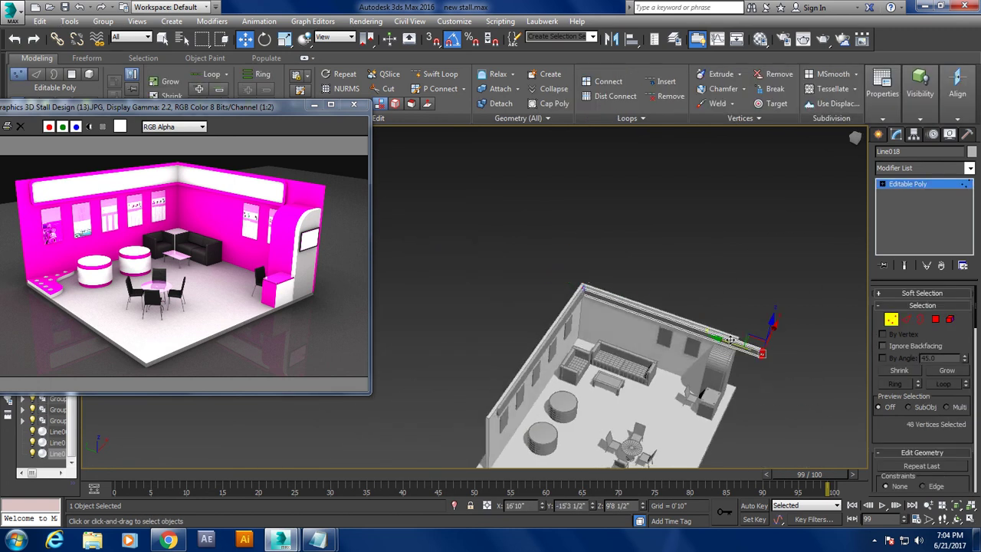
{"action": "left_click_drag", "start_coordinate": [711, 346], "coordinate": [694, 337]}
{"action": "middle_click_drag", "start_coordinate": [693, 337], "coordinate": [686, 323], "text": "alt"}
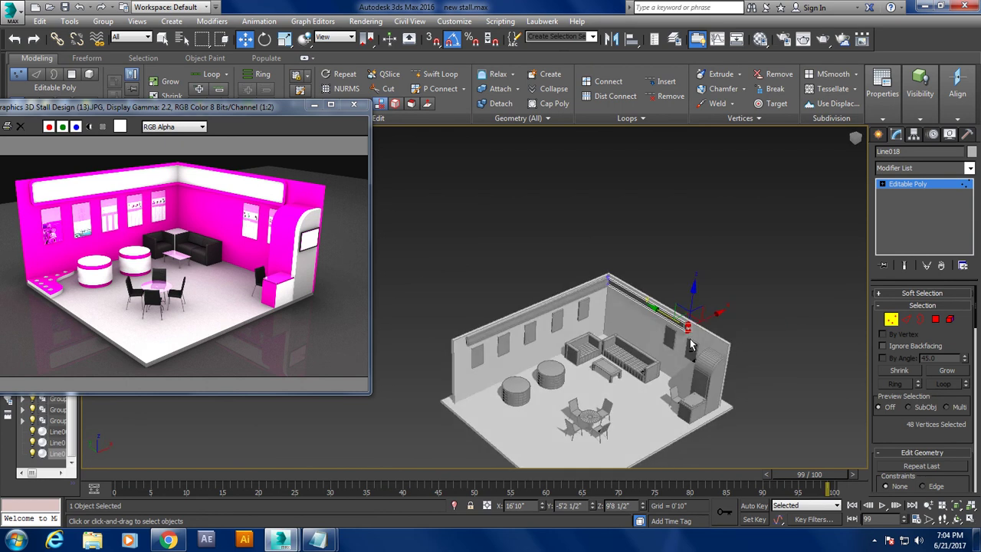
{"action": "scroll", "coordinate": [686, 322], "scroll_direction": "up", "scroll_amount": 2}
{"action": "scroll", "coordinate": [690, 318], "scroll_direction": "up", "scroll_amount": 2}
{"action": "scroll", "coordinate": [567, 200], "scroll_direction": "up", "scroll_amount": 2}
{"action": "left_click_drag", "start_coordinate": [567, 201], "coordinate": [534, 243]}
{"action": "scroll", "coordinate": [536, 249], "scroll_direction": "up", "scroll_amount": 2}
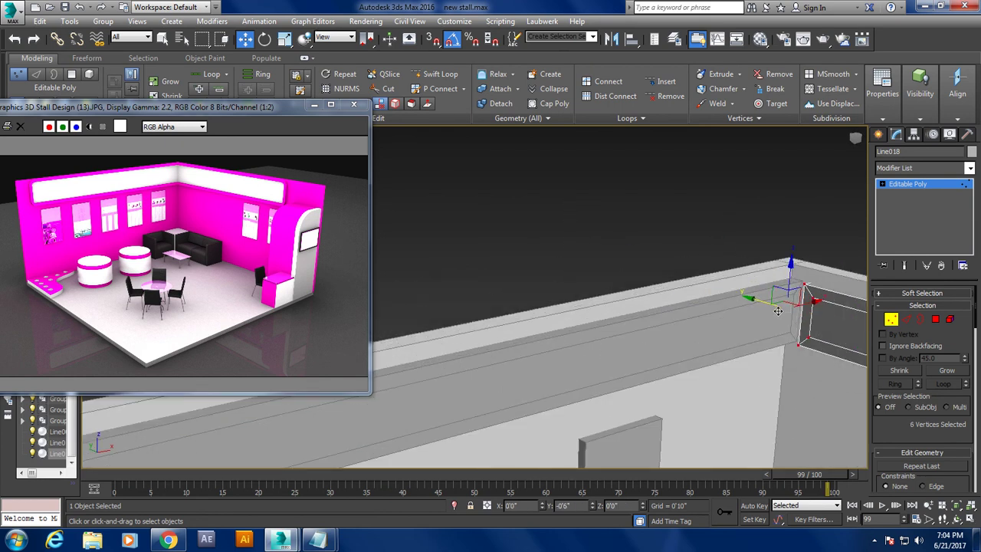
{"action": "left_click_drag", "start_coordinate": [755, 296], "coordinate": [770, 322]}
- Select the band's right-end vertices, then return to object level
{"action": "scroll", "coordinate": [770, 322], "scroll_direction": "down", "scroll_amount": 2}
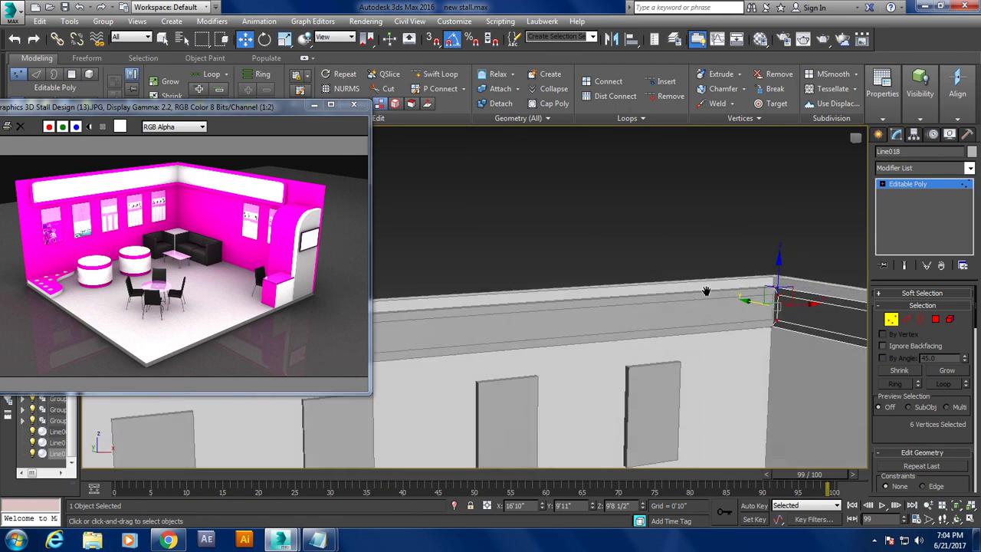
{"action": "scroll", "coordinate": [757, 315], "scroll_direction": "down", "scroll_amount": 2}
{"action": "scroll", "coordinate": [710, 288], "scroll_direction": "down", "scroll_amount": 2}
{"action": "scroll", "coordinate": [645, 263], "scroll_direction": "down", "scroll_amount": 2}
{"action": "scroll", "coordinate": [652, 265], "scroll_direction": "up", "scroll_amount": 1}
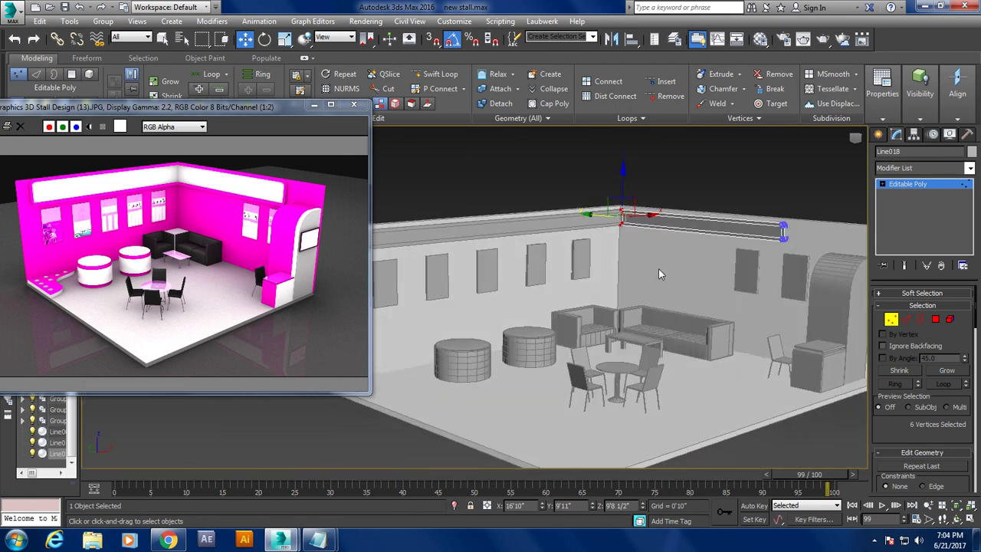
{"action": "scroll", "coordinate": [658, 268], "scroll_direction": "up", "scroll_amount": 2}
{"action": "scroll", "coordinate": [735, 198], "scroll_direction": "up", "scroll_amount": 1}
{"action": "left_click_drag", "start_coordinate": [734, 197], "coordinate": [832, 285]}
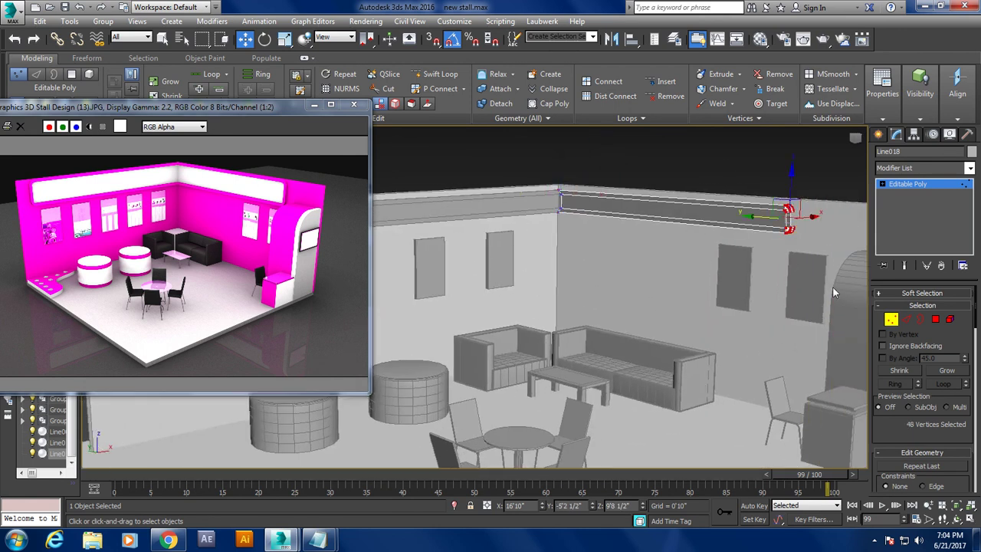
{"action": "scroll", "coordinate": [766, 276], "scroll_direction": "up", "scroll_amount": 2}
{"action": "scroll", "coordinate": [652, 276], "scroll_direction": "up", "scroll_amount": 1}
{"action": "scroll", "coordinate": [582, 282], "scroll_direction": "up", "scroll_amount": 2}
{"action": "mouse_move", "coordinate": [625, 263]}
{"action": "middle_mouse_down"}
{"action": "mouse_move", "coordinate": [727, 264]}
{"action": "mouse_move", "coordinate": [642, 245]}
{"action": "middle_mouse_up"}
{"action": "scroll", "coordinate": [691, 264], "scroll_direction": "down", "scroll_amount": 4}
{"action": "left_click", "coordinate": [933, 191]}
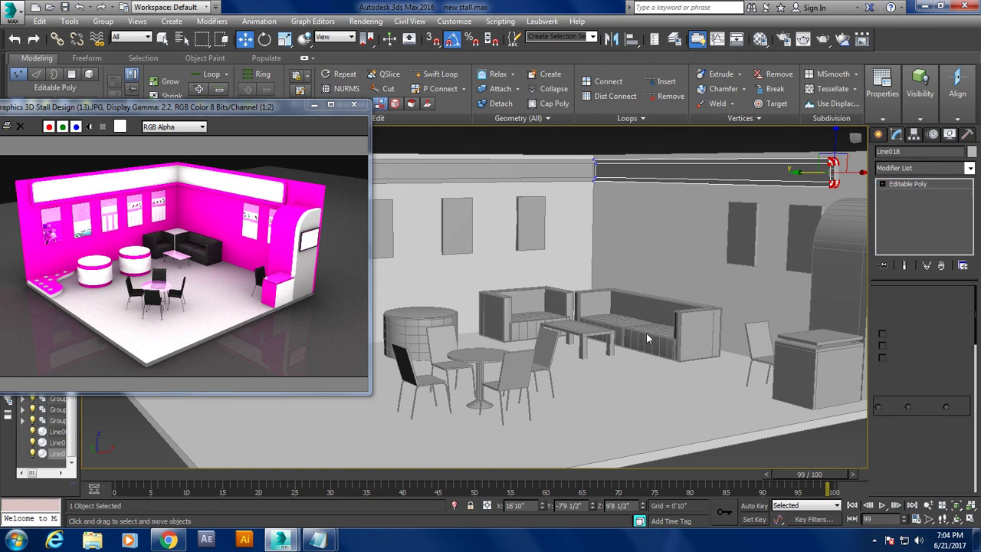
- Choose Save As from the File menu
{"action": "middle_click_drag", "start_coordinate": [646, 332], "coordinate": [646, 337], "text": "alt"}
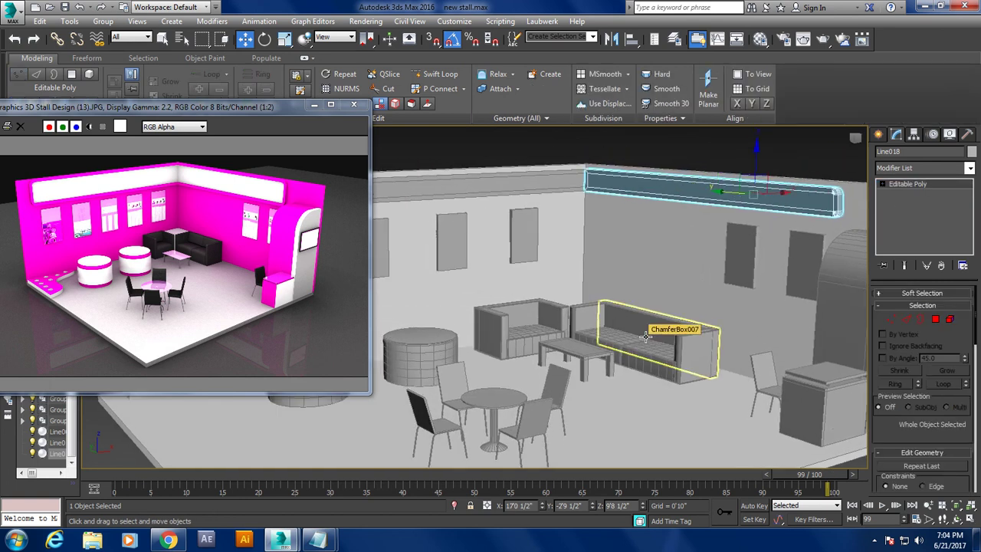
{"action": "left_click", "coordinate": [16, 17]}
{"action": "left_click", "coordinate": [34, 145]}
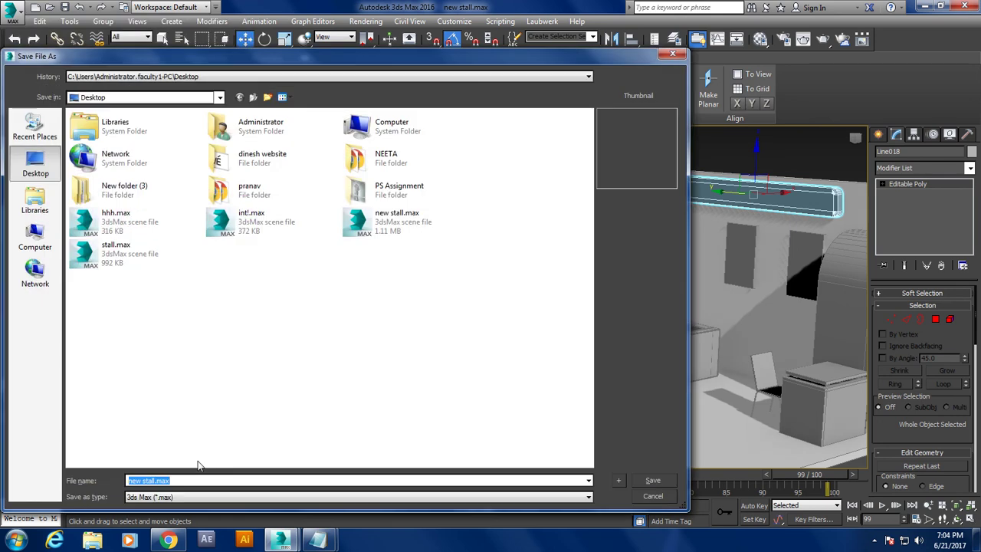
- Edit the file name to 'new stall 11.max' and save the scene
{"action": "key", "text": "End"}
{"action": "key", "text": "BackSpace"}
{"action": "key", "text": "BackSpace"}
{"action": "key", "text": "BackSpace"}
{"action": "key", "text": "Return"}
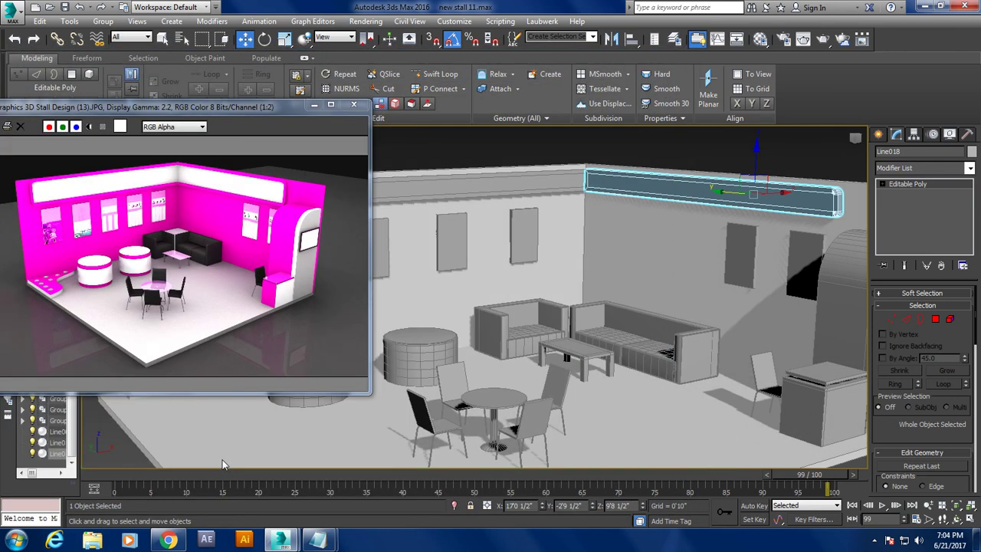
{"action": "mouse_move", "coordinate": [317, 540]}
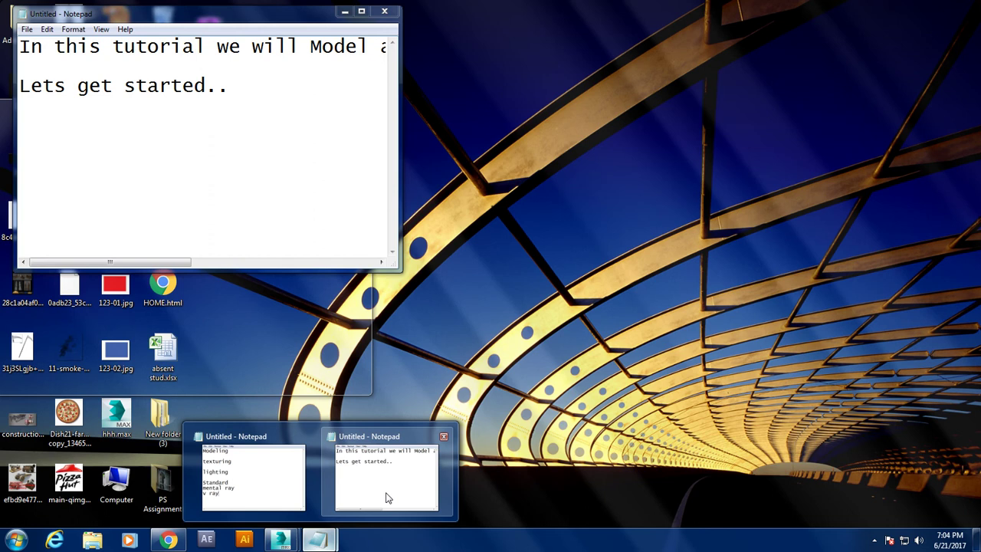
- In the Notepad notes, fix the stray text so 'Lets get started.' runs into 'Thanks for watching'
{"action": "left_click", "coordinate": [386, 483]}
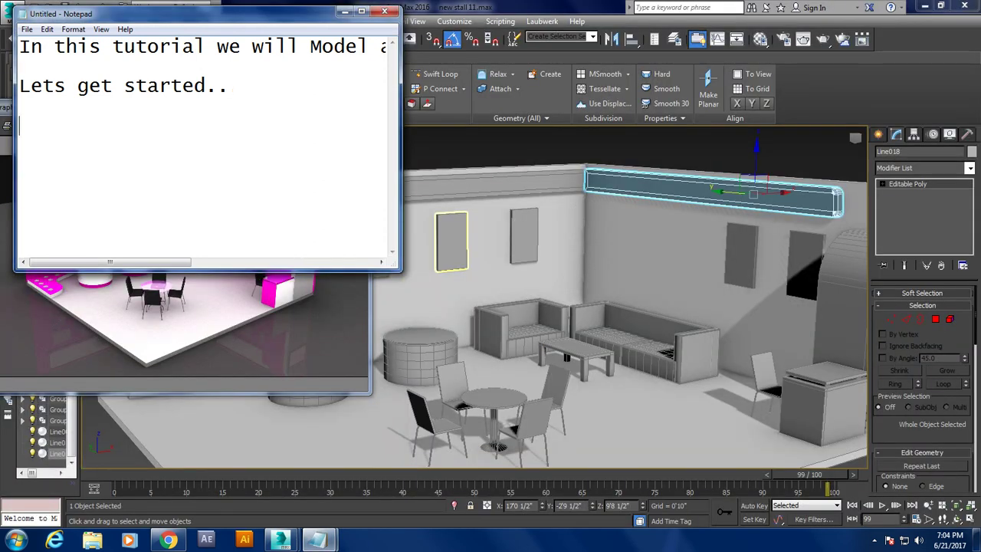
{"action": "type", "text": "tHANKS FO"}
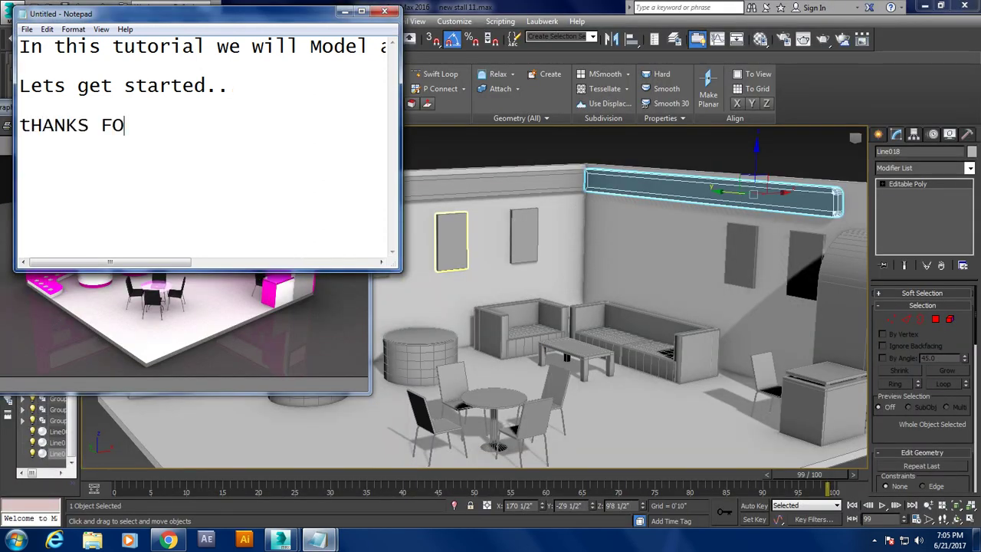
{"action": "key", "text": "BackSpace"}
{"action": "key", "text": "BackSpace"}
{"action": "key", "text": "BackSpace"}
{"action": "key", "text": "BackSpace"}
{"action": "key", "text": "BackSpace"}
{"action": "key", "text": "BackSpace"}
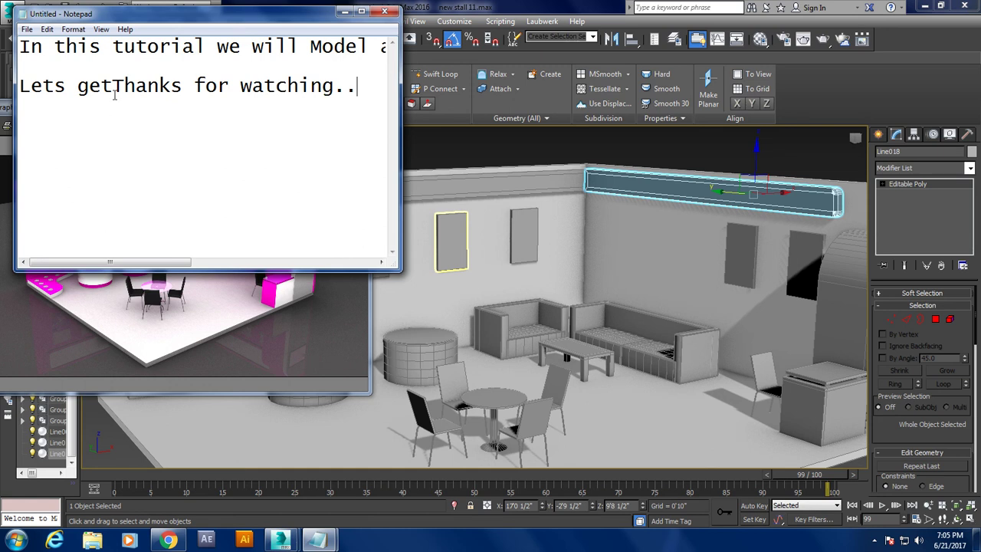
{"action": "type", "text": "started."}
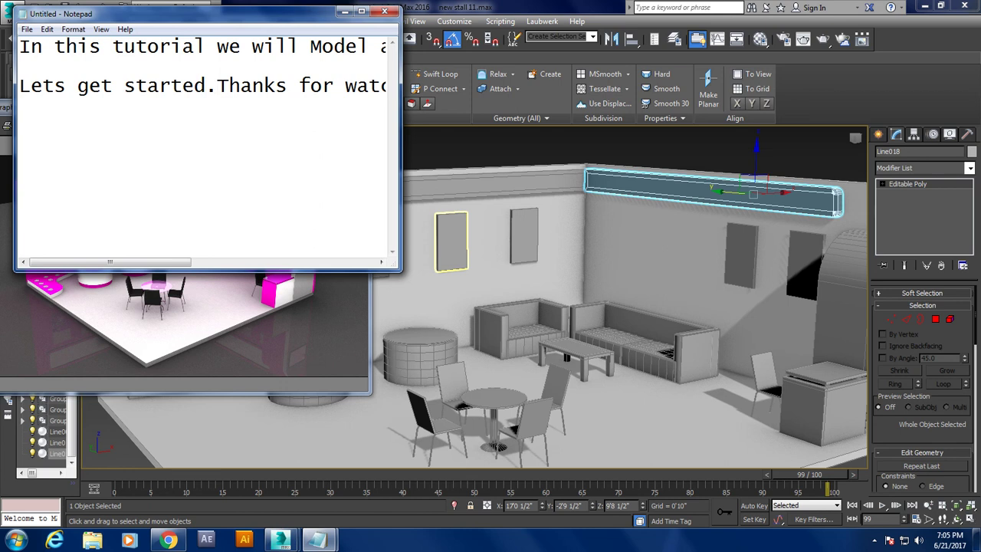